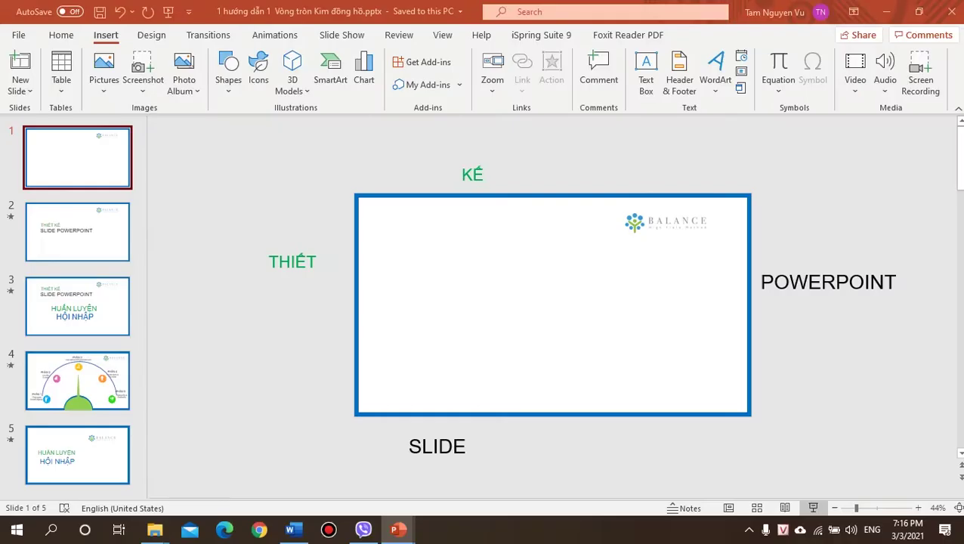
Step: Insert a new Title and Content slide directly after gauge slide 4
{"action": "left_click", "coordinate": [77, 380]}
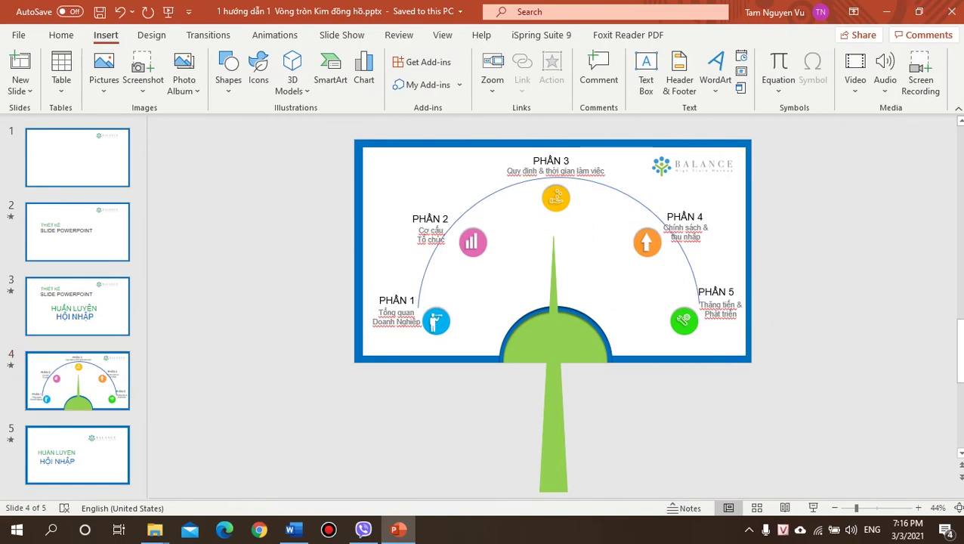
{"action": "right_click", "coordinate": [96, 416]}
{"action": "left_click", "coordinate": [140, 472]}
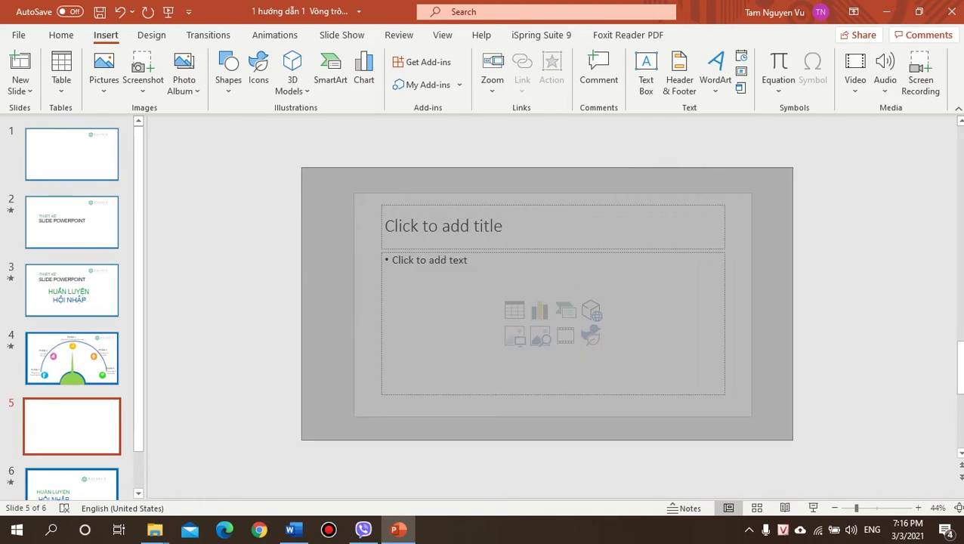
Step: Delete both placeholders and draw a full-slide rectangle filled standard blue
{"action": "left_click_drag", "start_coordinate": [456, 244], "coordinate": [792, 439]}
{"action": "key", "text": "Delete"}
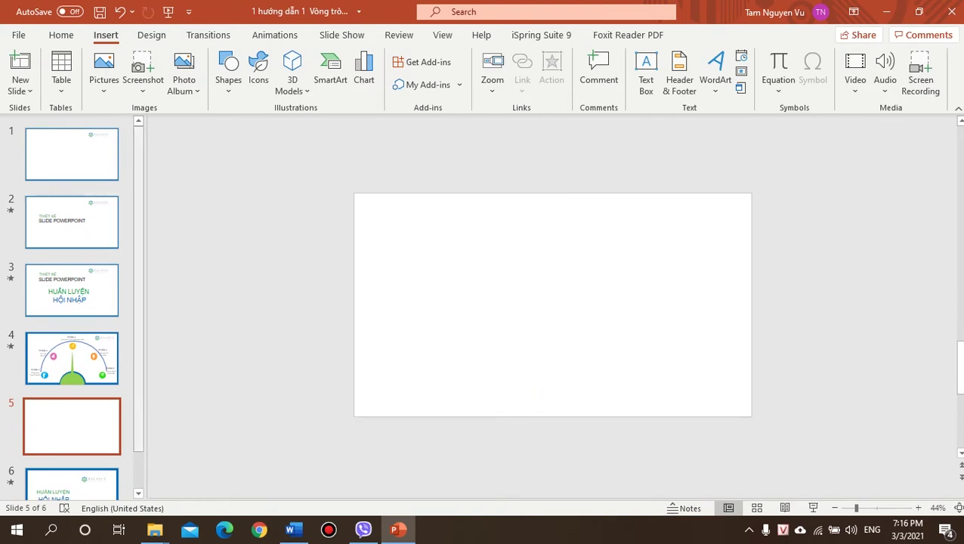
{"action": "left_click", "coordinate": [228, 72]}
{"action": "left_click", "coordinate": [257, 127]}
{"action": "left_click_drag", "start_coordinate": [355, 194], "coordinate": [751, 416]}
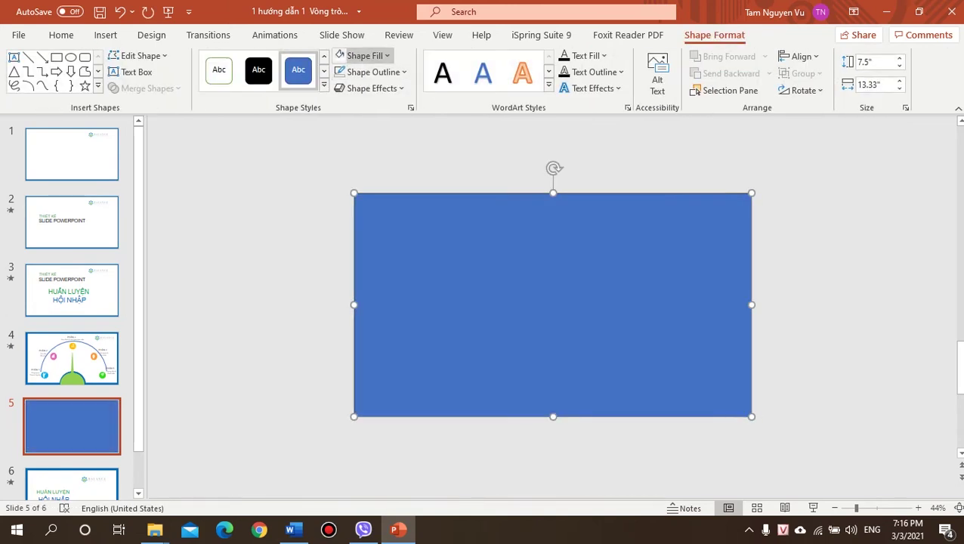
{"action": "left_click", "coordinate": [361, 56]}
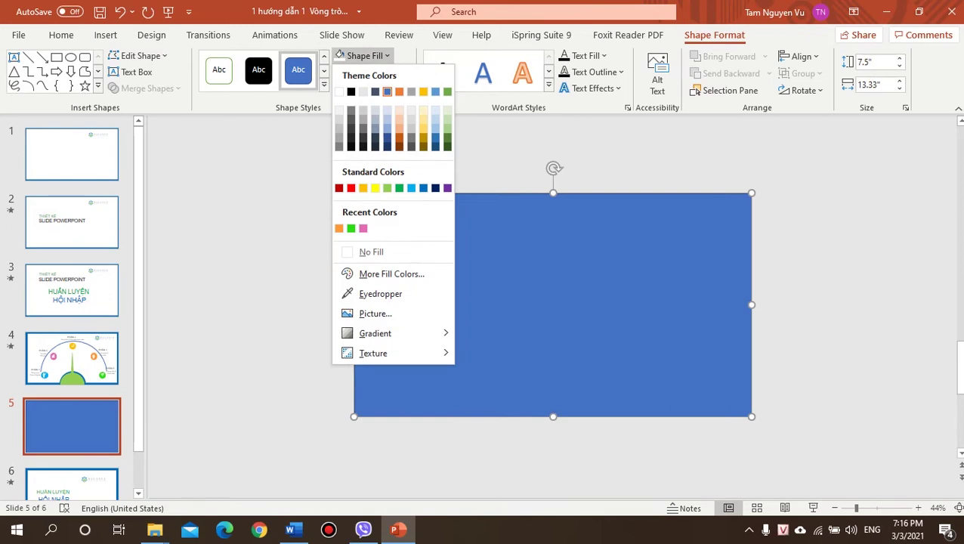
{"action": "left_click", "coordinate": [423, 187]}
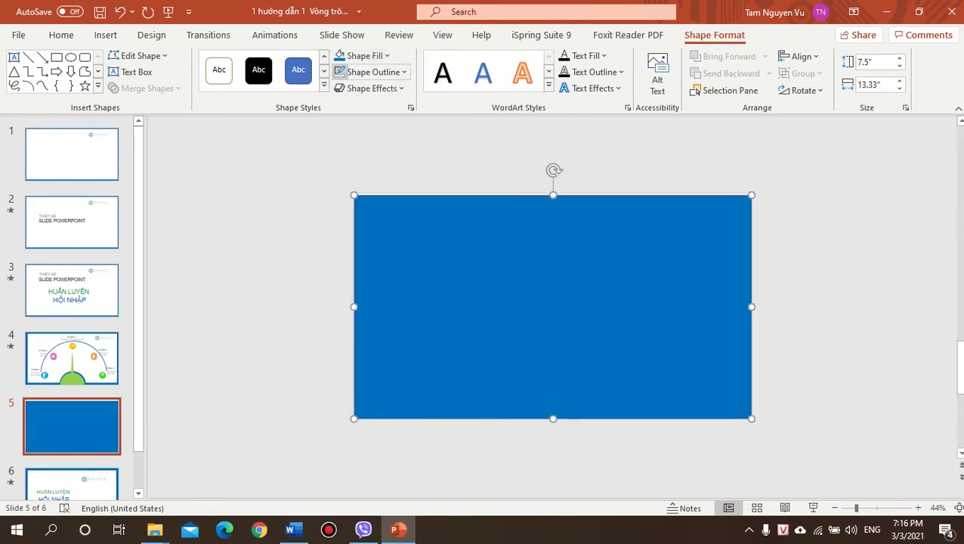
Step: Set the rectangle's outline, then redraw the blue rectangle at about 13.33 by 7.57 inches
{"action": "left_click", "coordinate": [374, 72]}
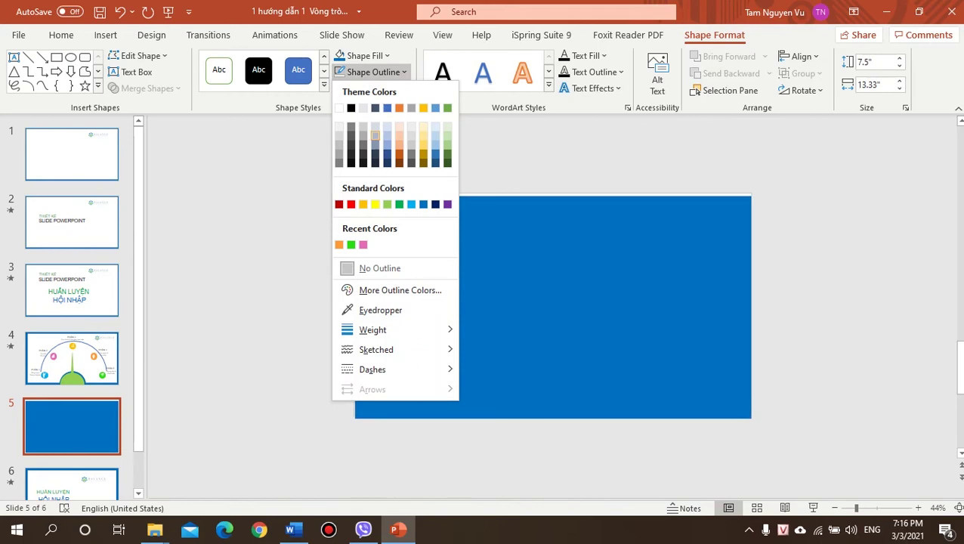
{"action": "left_click", "coordinate": [375, 136]}
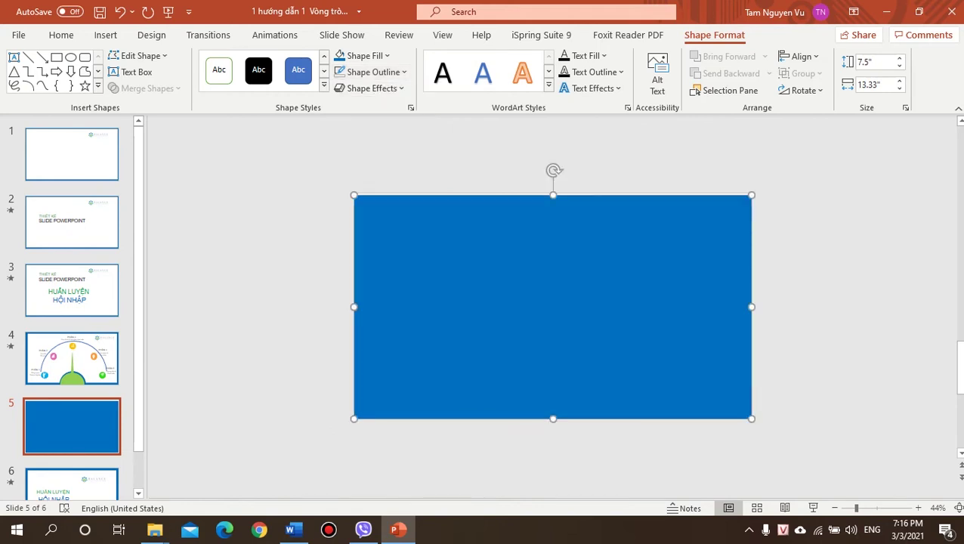
{"action": "key", "text": "Delete"}
{"action": "left_click_drag", "start_coordinate": [355, 192], "coordinate": [751, 416]}
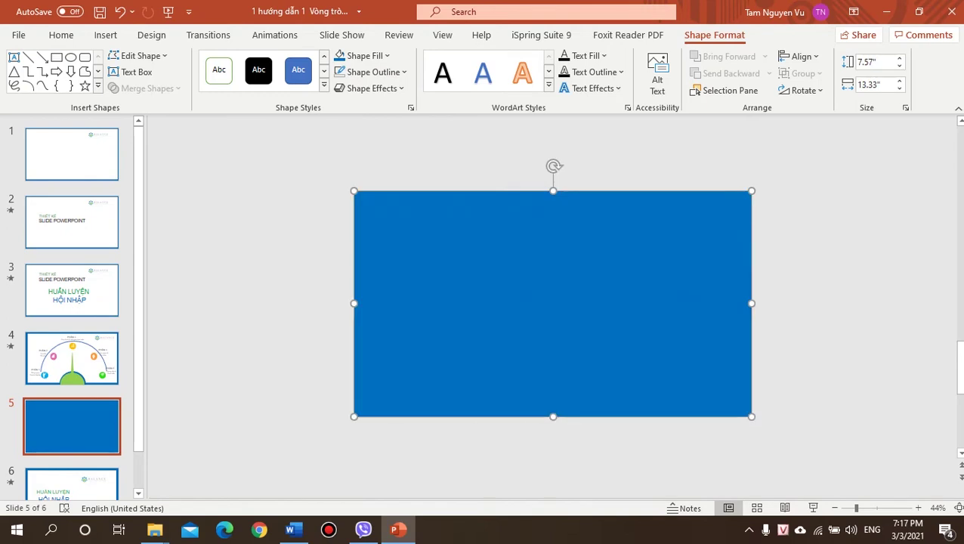
{"action": "key", "text": "Escape"}
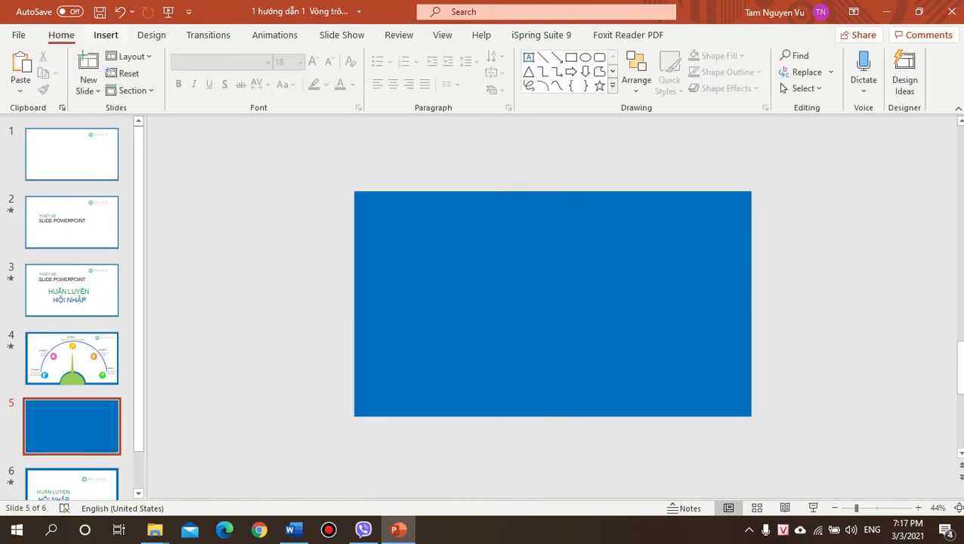
Step: Draw a second rectangle over the blue one and fill it white
{"action": "left_click", "coordinate": [105, 35]}
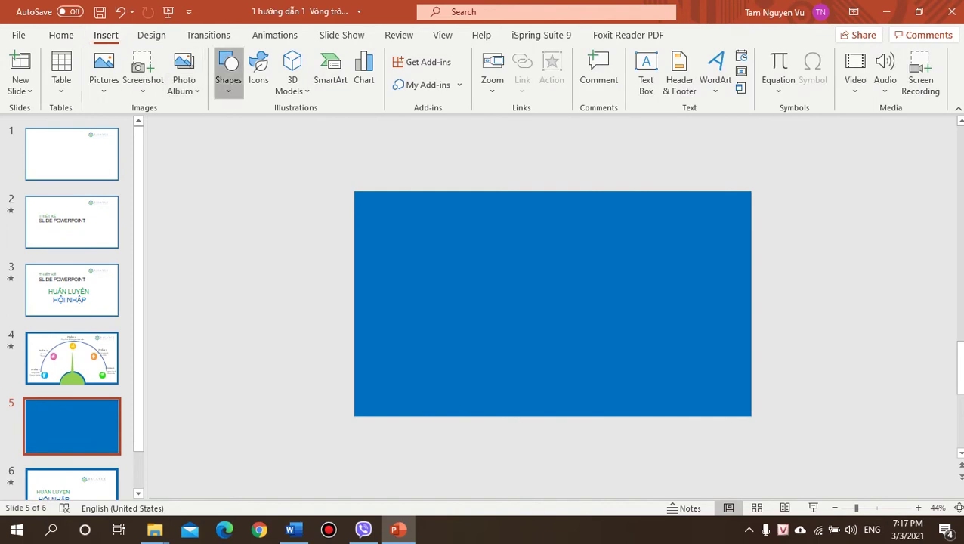
{"action": "left_click", "coordinate": [228, 72]}
{"action": "left_click_drag", "start_coordinate": [302, 200], "coordinate": [742, 424]}
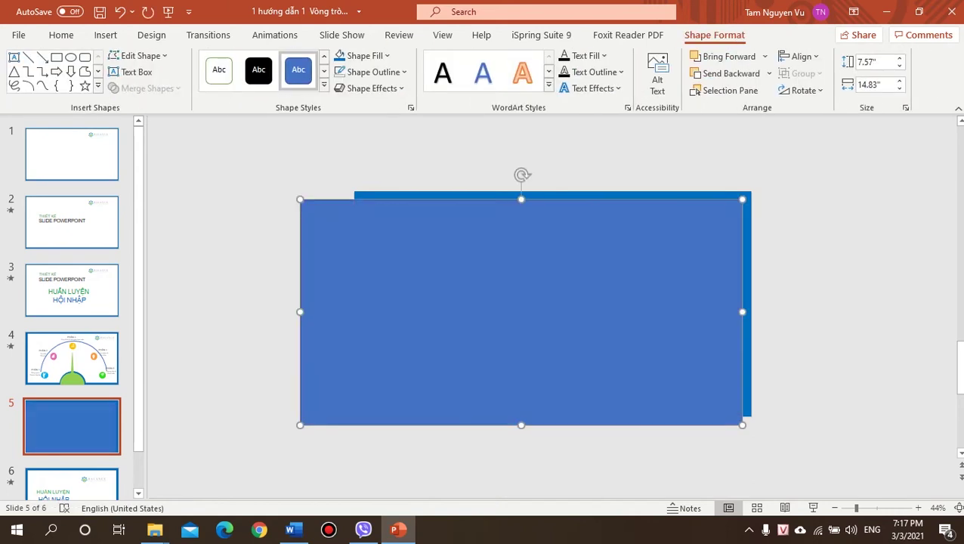
{"action": "left_click", "coordinate": [387, 55]}
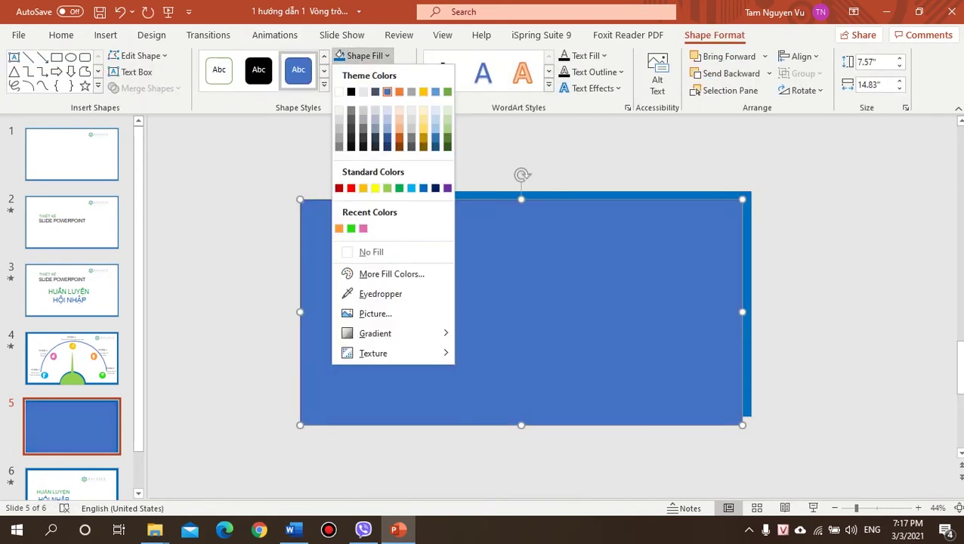
{"action": "left_click", "coordinate": [339, 91]}
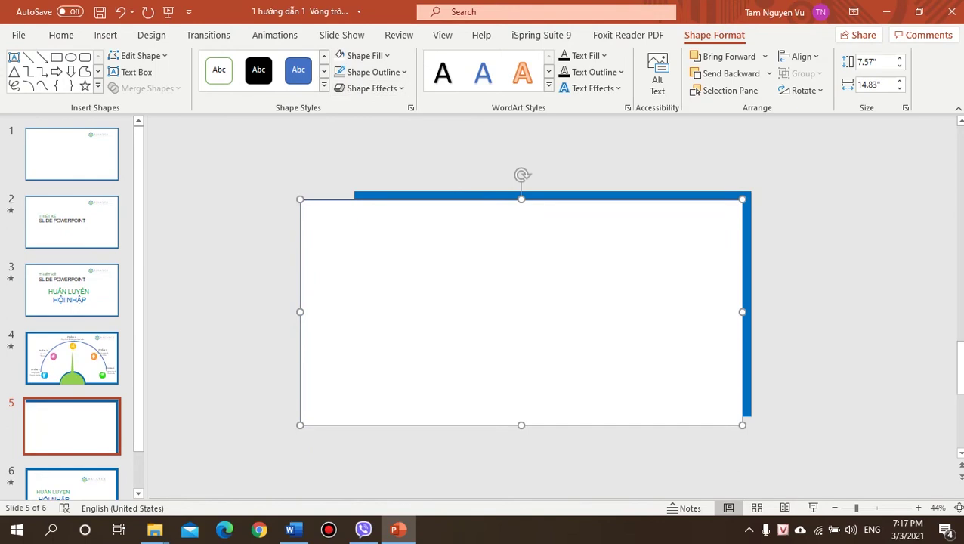
Step: Resize and nudge the white rectangle to about 12.98 by 7.3 inches, leaving a thin blue frame
{"action": "mouse_move", "coordinate": [521, 311]}
{"action": "left_mouse_down"}
{"action": "mouse_move", "coordinate": [577, 305]}
{"action": "mouse_move", "coordinate": [567, 305]}
{"action": "left_mouse_up"}
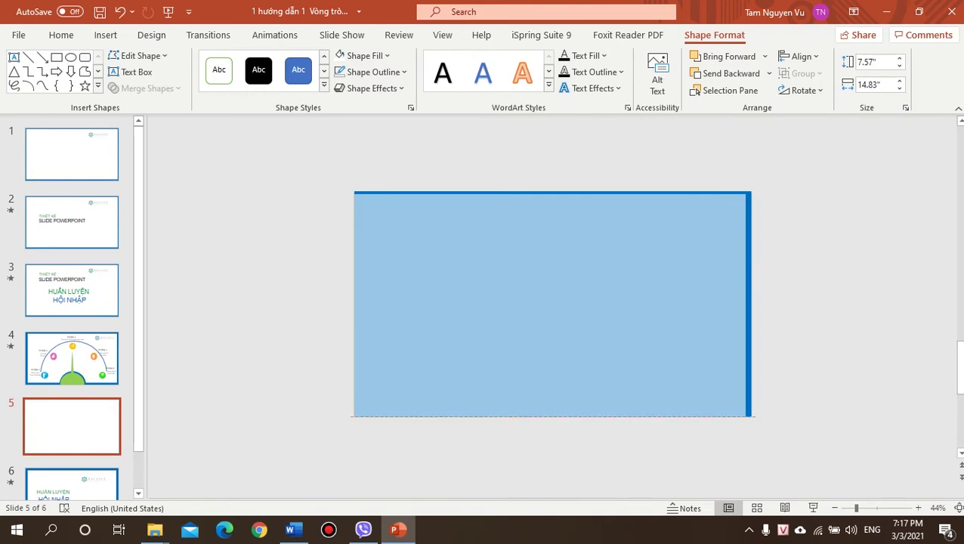
{"action": "left_click_drag", "start_coordinate": [750, 415], "coordinate": [747, 411]}
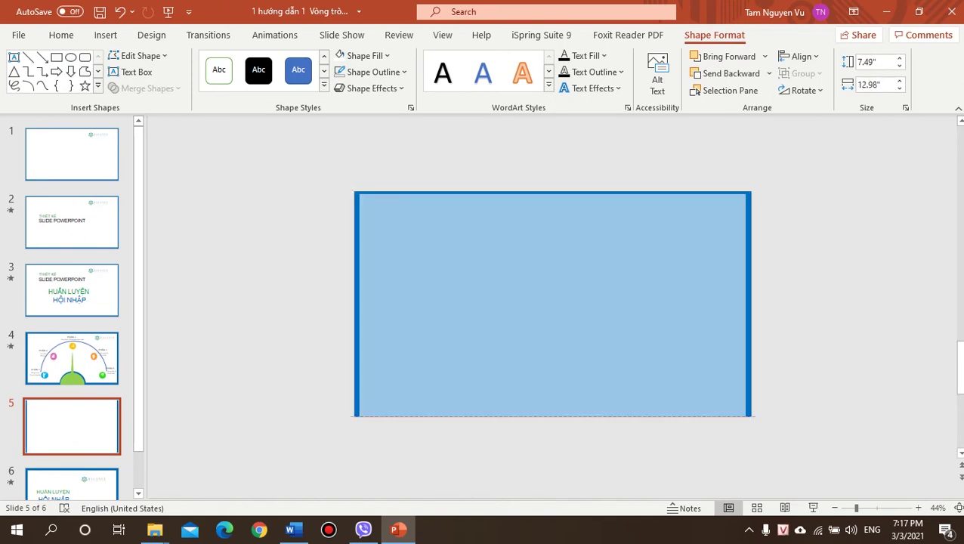
{"action": "key", "text": "ctrl+Down"}
{"action": "key", "text": "ctrl+Right"}
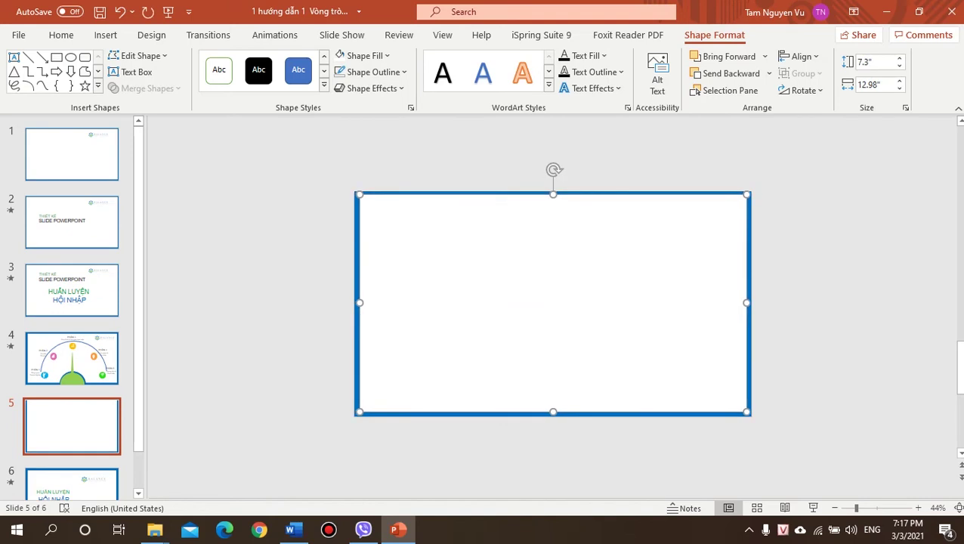
{"action": "key", "text": "Escape"}
Step: Copy the BALANCE logo from slide 4 and paste it onto slide 5
{"action": "left_click", "coordinate": [72, 359]}
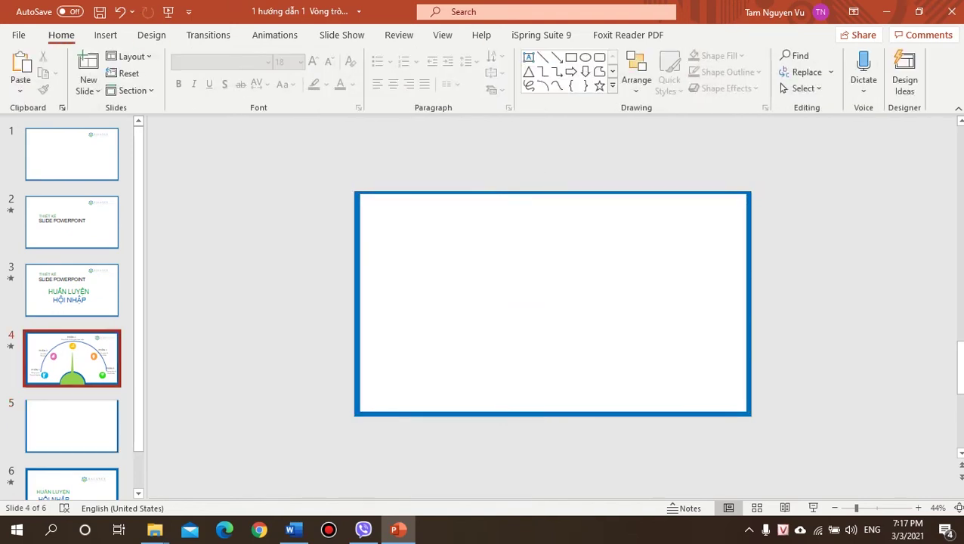
{"action": "left_click", "coordinate": [692, 165]}
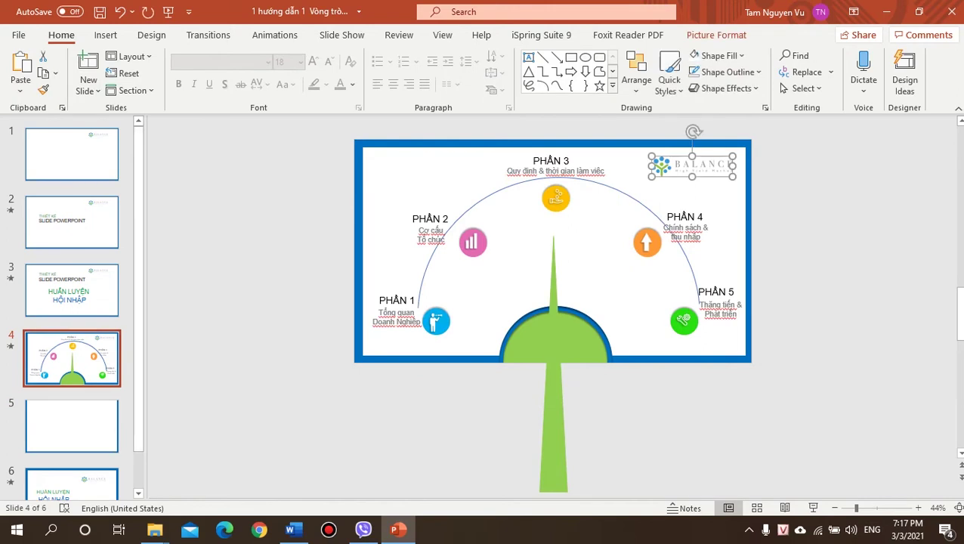
{"action": "left_click", "coordinate": [72, 426]}
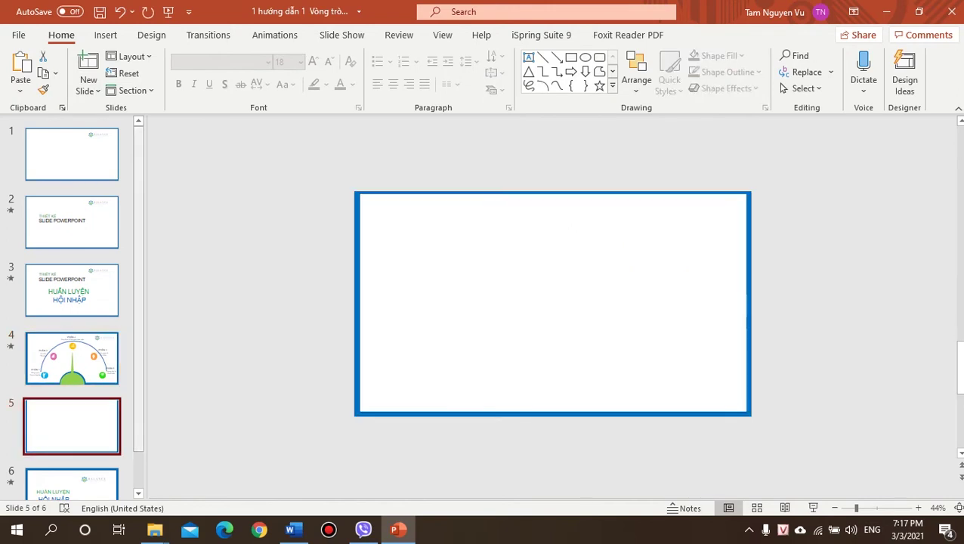
{"action": "key", "text": "ctrl+v"}
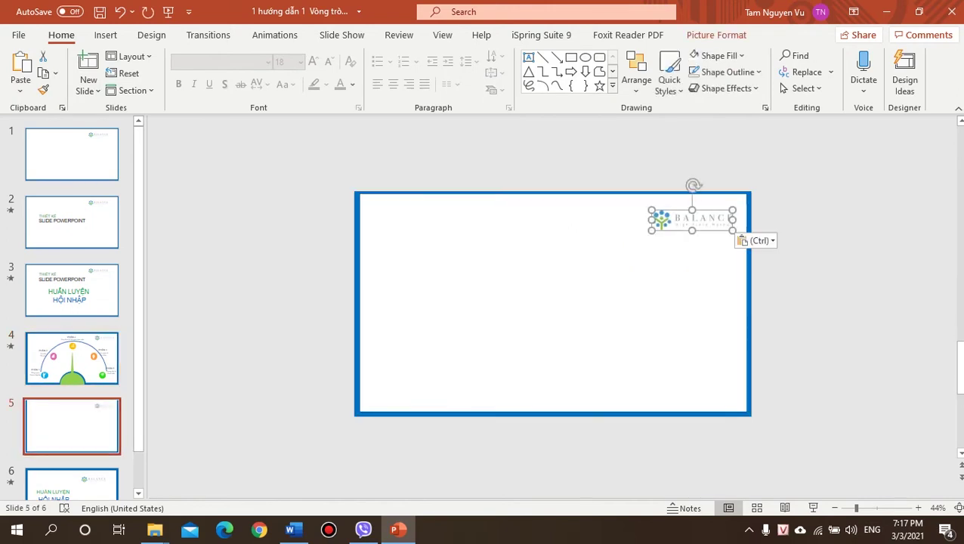
{"action": "left_click", "coordinate": [72, 426]}
{"action": "key", "text": "Up"}
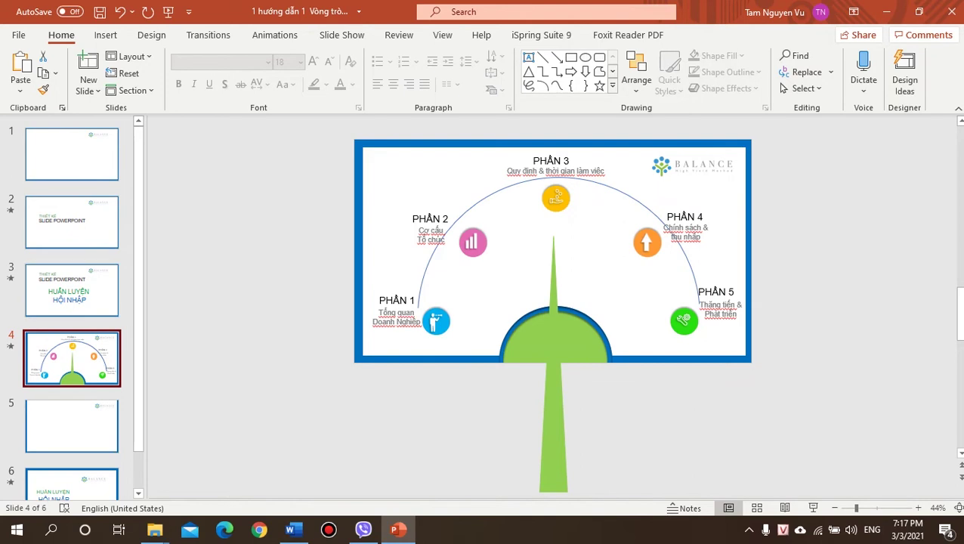
Step: Paste slide 4's green semicircle onto slide 5 and pick a recently used shape for drawing
{"action": "left_click", "coordinate": [555, 332]}
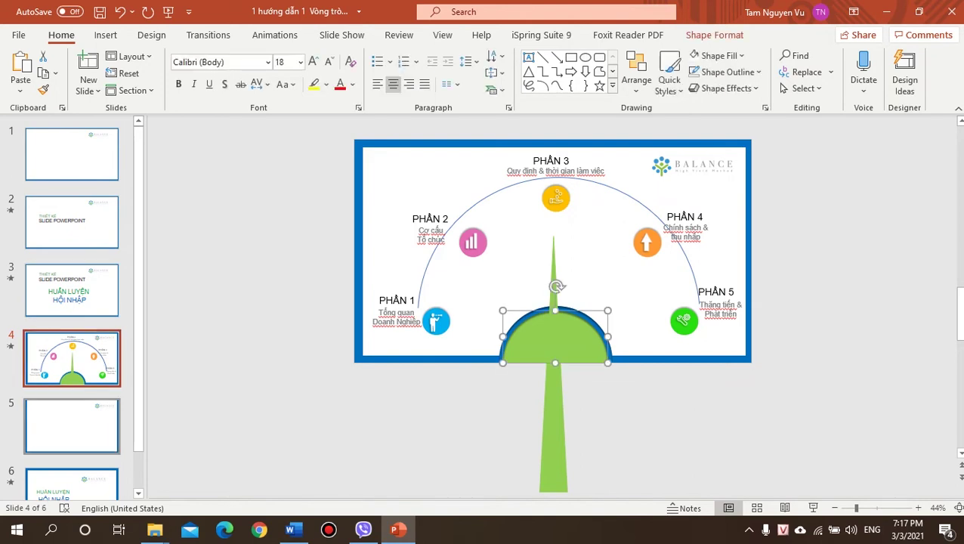
{"action": "left_click", "coordinate": [72, 427]}
{"action": "key", "text": "ctrl+v"}
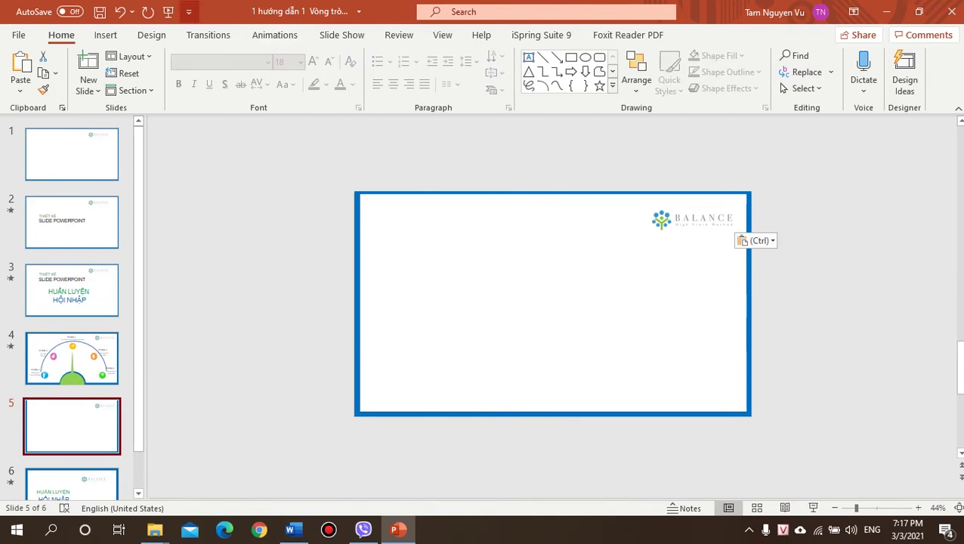
{"action": "left_click", "coordinate": [105, 35]}
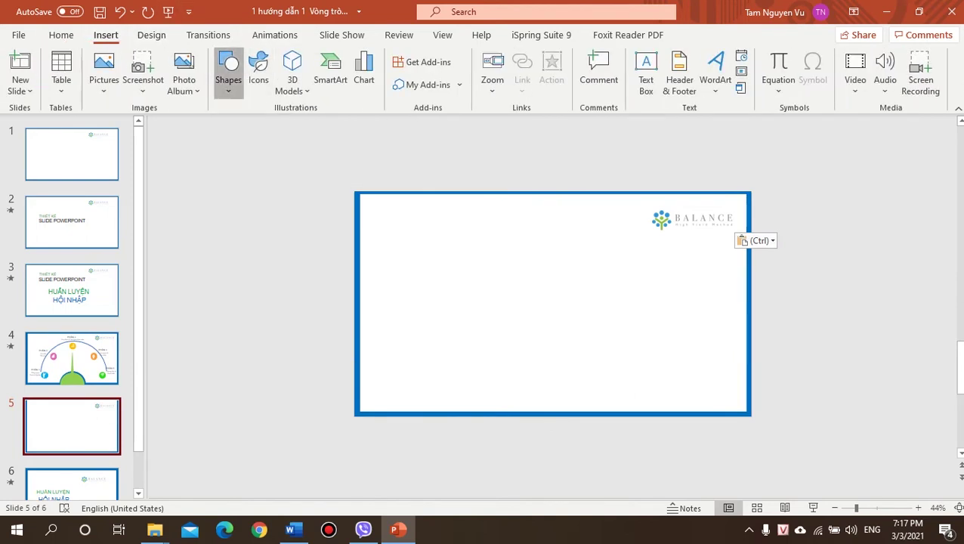
{"action": "left_click", "coordinate": [228, 75]}
{"action": "left_click", "coordinate": [279, 127]}
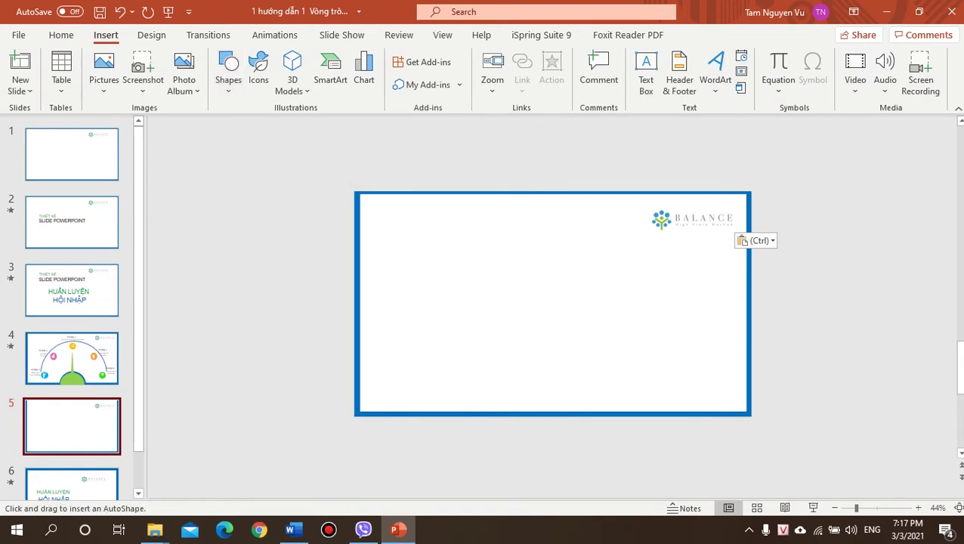
Step: Draw a 4.21-inch blue circle straddling the bottom edge at the slide's centre
{"action": "mouse_move", "coordinate": [236, 187]}
{"action": "left_mouse_down"}
{"action": "mouse_move", "coordinate": [387, 337]}
{"action": "mouse_move", "coordinate": [360, 310]}
{"action": "left_mouse_up"}
{"action": "mouse_move", "coordinate": [297, 247]}
{"action": "left_mouse_down"}
{"action": "mouse_move", "coordinate": [546, 379]}
{"action": "mouse_move", "coordinate": [559, 414]}
{"action": "left_mouse_up"}
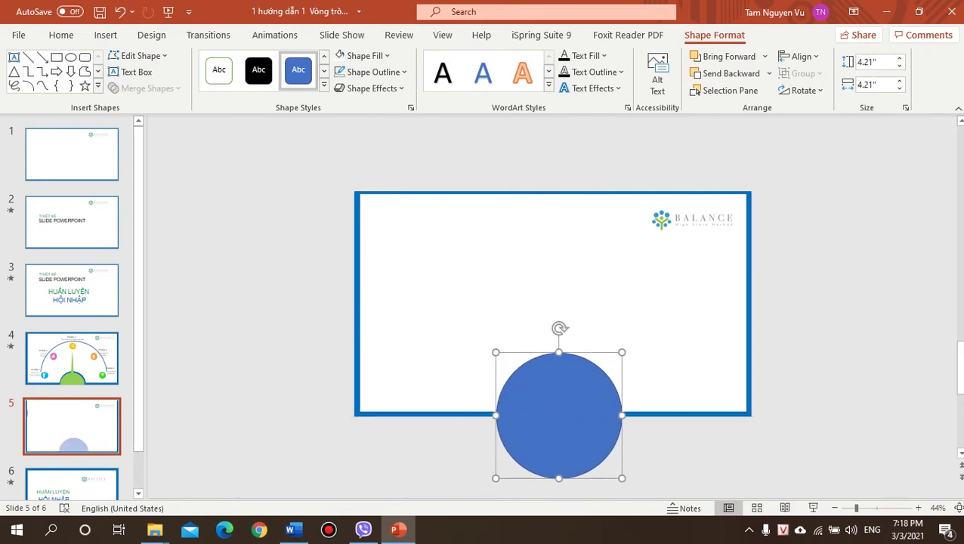
{"action": "scroll", "coordinate": [551, 302], "scroll_direction": "up", "scroll_amount": 2}
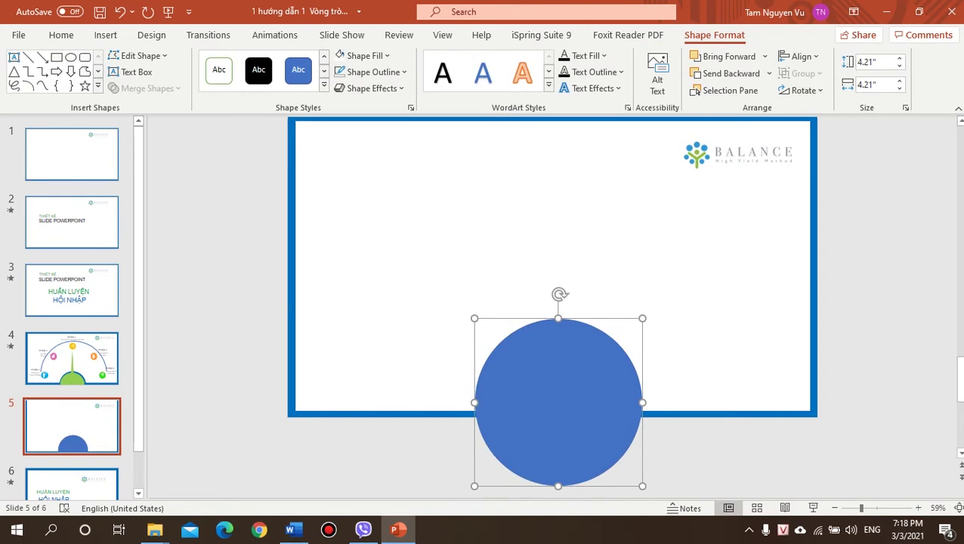
Step: Apply the first Inner shadow preset to the blue circle and compare with slide 4
{"action": "left_click", "coordinate": [370, 88]}
{"action": "mouse_move", "coordinate": [385, 152]}
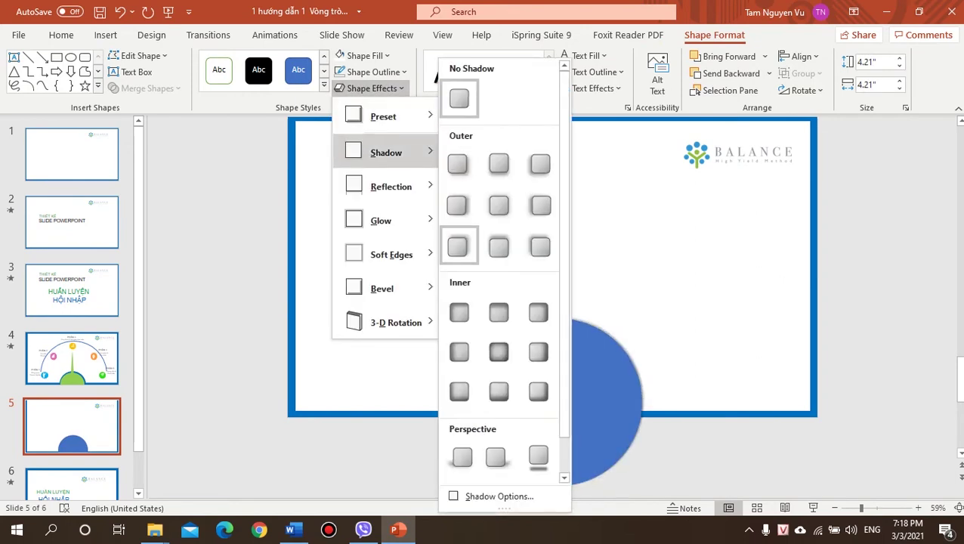
{"action": "left_click", "coordinate": [460, 313]}
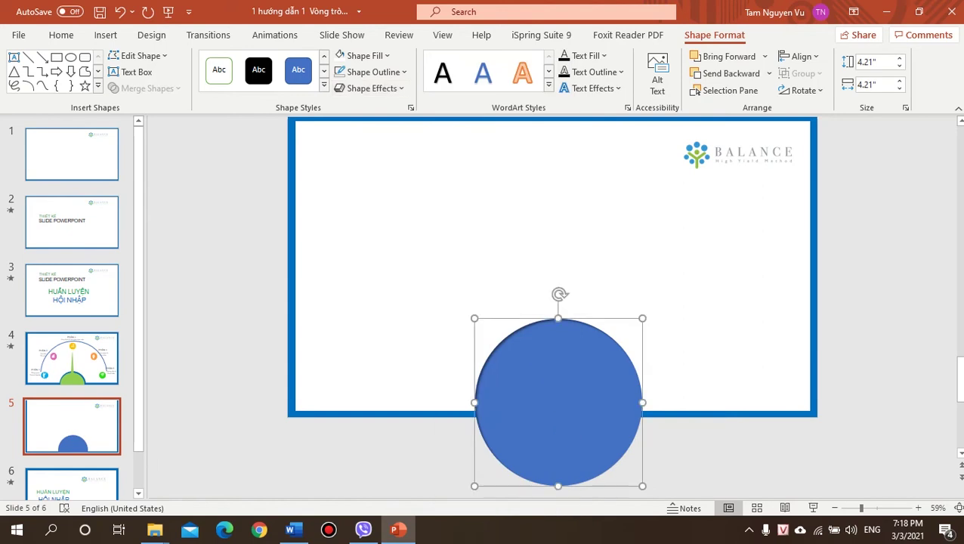
{"action": "key", "text": "Escape"}
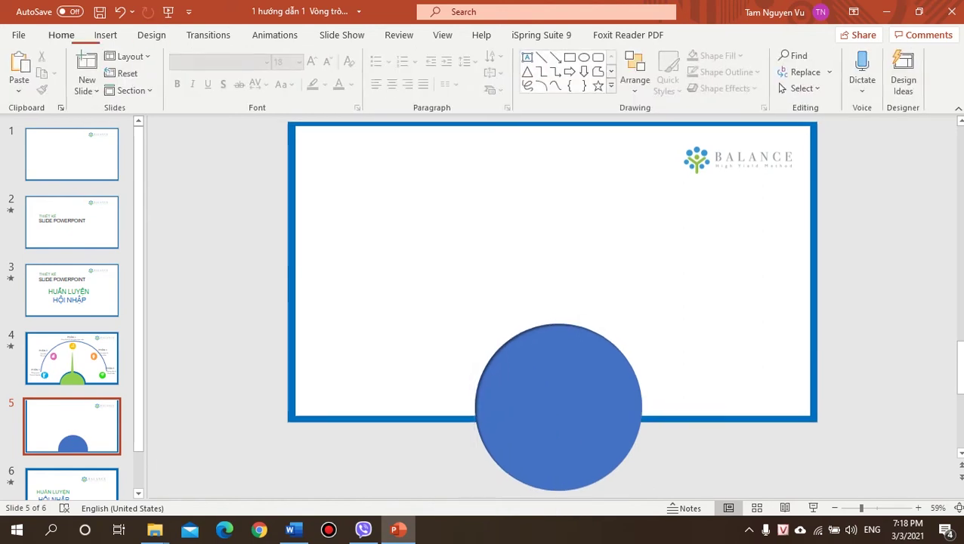
{"action": "left_click", "coordinate": [558, 408]}
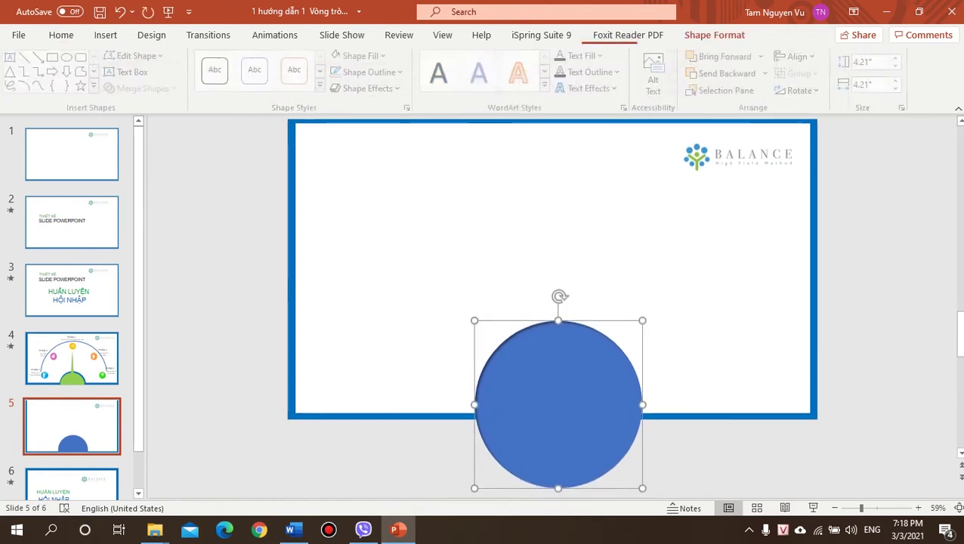
{"action": "key", "text": "Escape"}
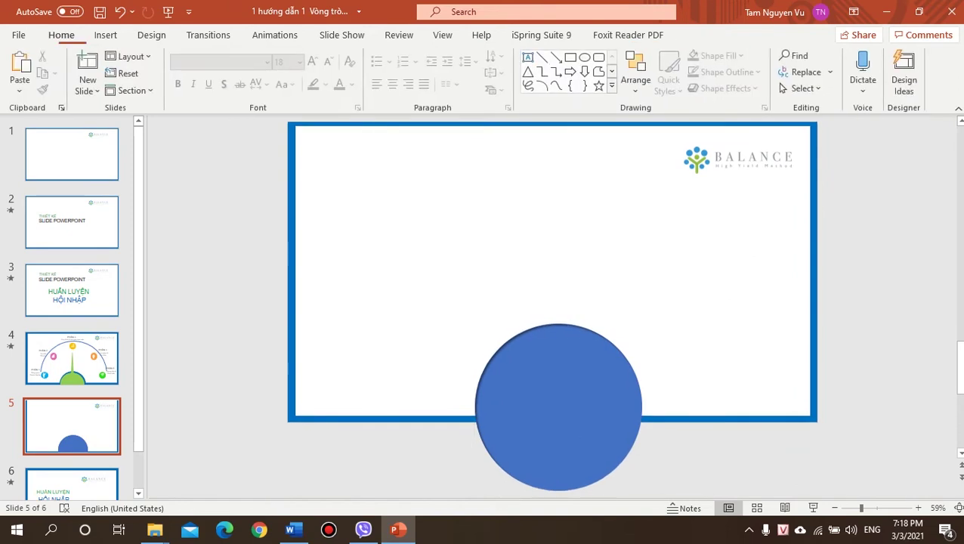
{"action": "left_click", "coordinate": [72, 358]}
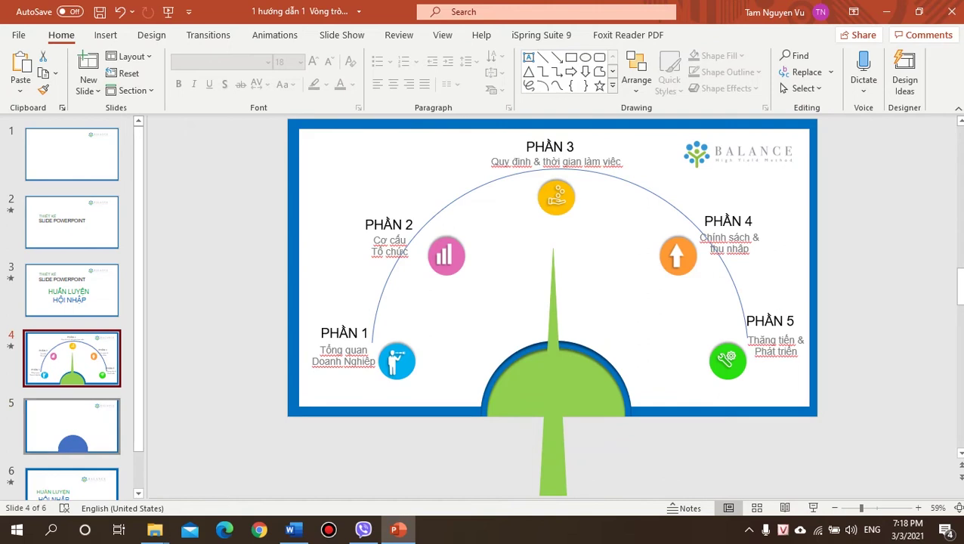
{"action": "left_click", "coordinate": [72, 426]}
Step: Duplicate the blue circle to its left and shrink the copy to about 3.88 inches
{"action": "left_click", "coordinate": [558, 405]}
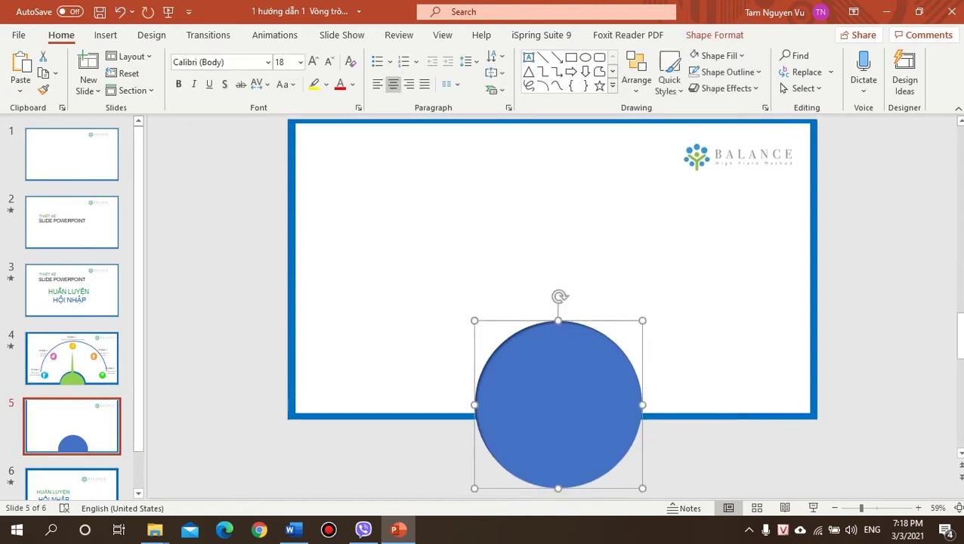
{"action": "left_click_drag", "start_coordinate": [558, 405], "coordinate": [382, 400]}
{"action": "left_click_drag", "start_coordinate": [297, 315], "coordinate": [315, 329]}
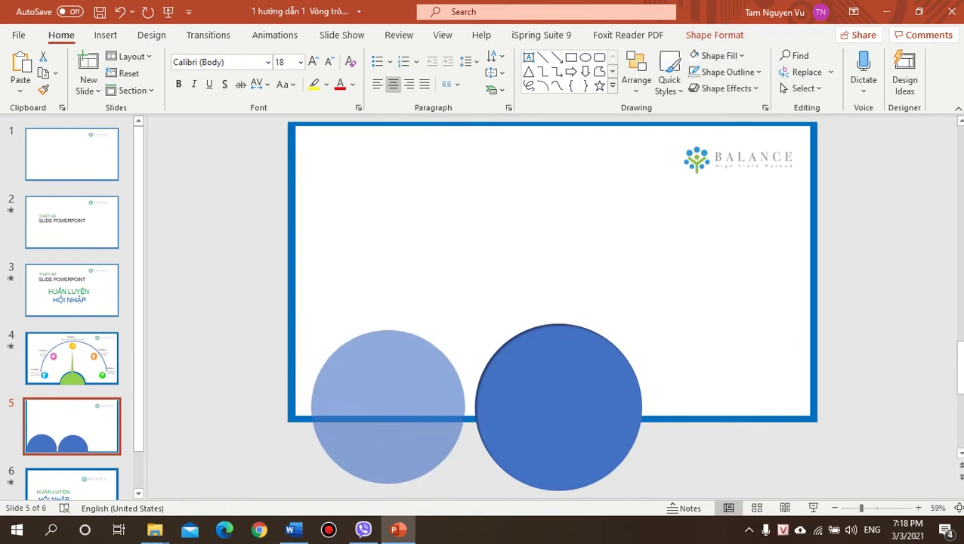
{"action": "left_click_drag", "start_coordinate": [310, 330], "coordinate": [310, 330]}
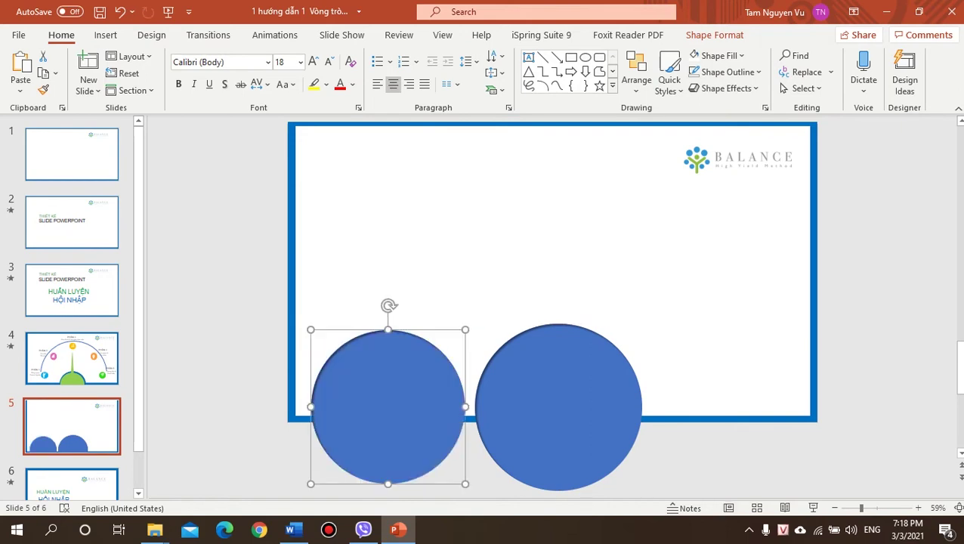
Step: Fill the smaller circle green and centre it on the blue circle
{"action": "left_click", "coordinate": [713, 35]}
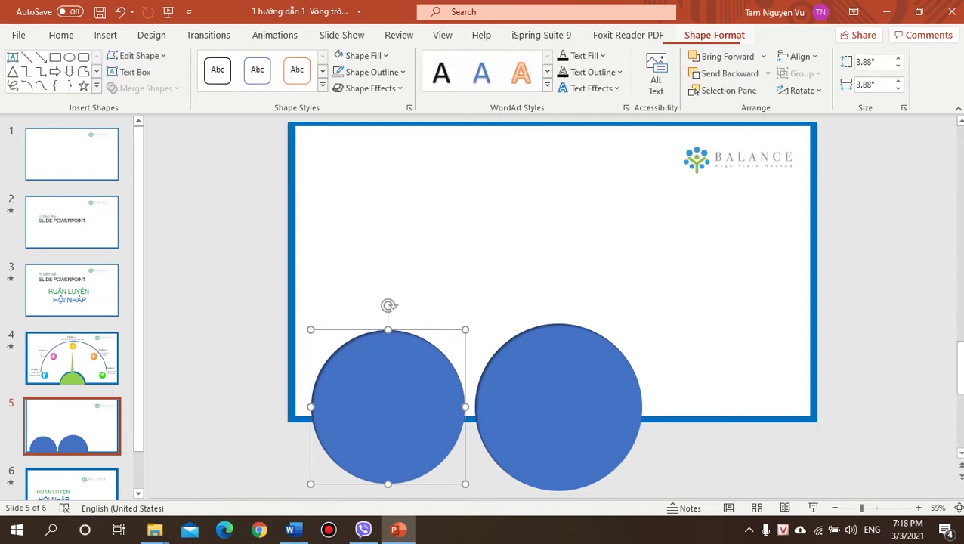
{"action": "left_click", "coordinate": [386, 55]}
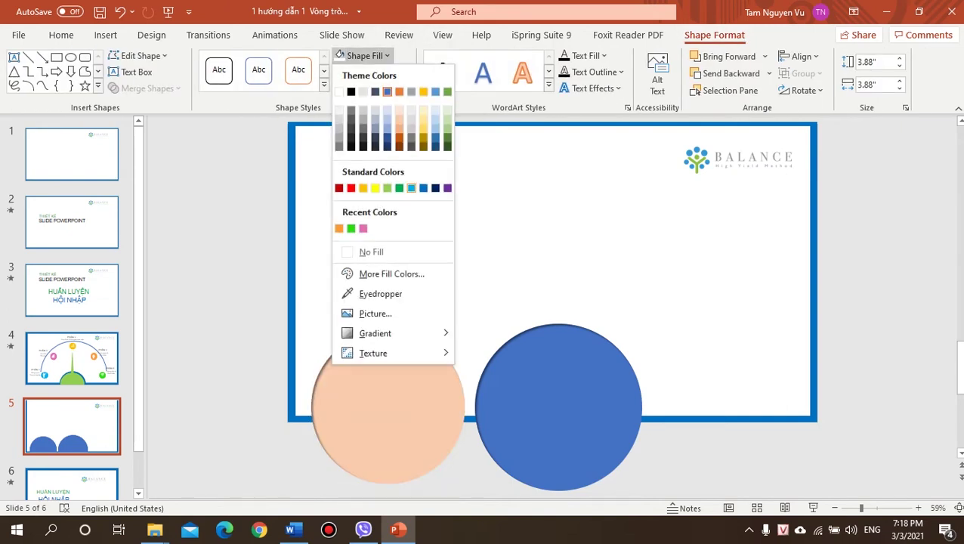
{"action": "left_click", "coordinate": [411, 187]}
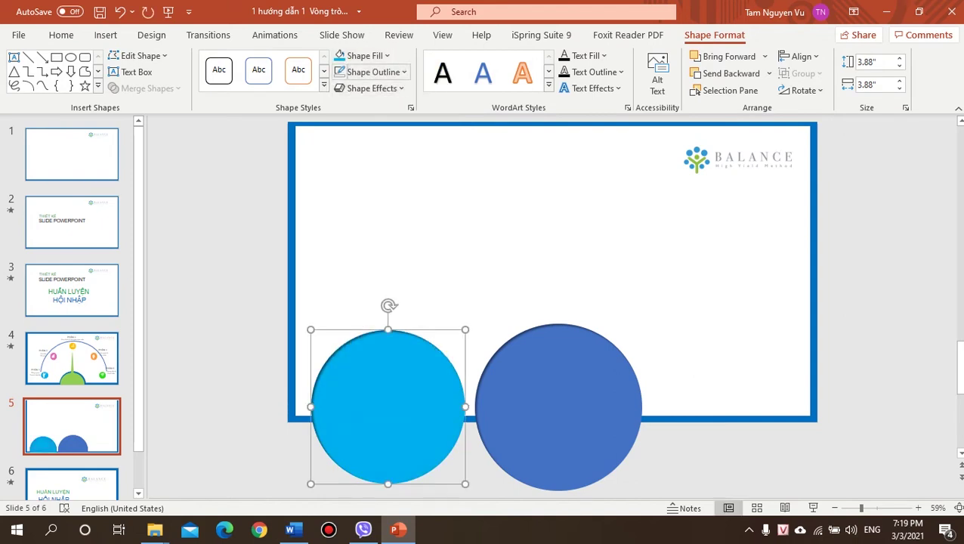
{"action": "left_click", "coordinate": [374, 55]}
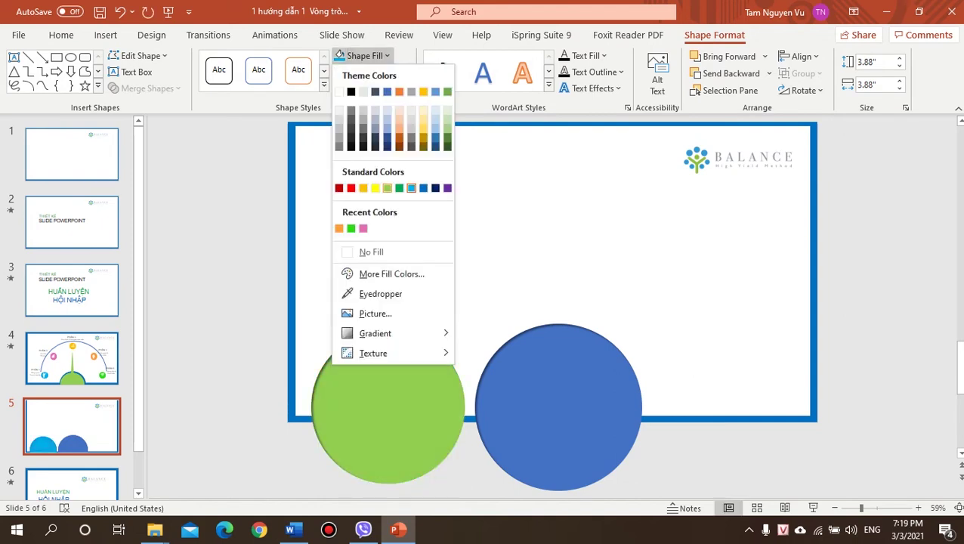
{"action": "left_click", "coordinate": [386, 186]}
{"action": "mouse_move", "coordinate": [387, 407]}
{"action": "left_mouse_down"}
{"action": "mouse_move", "coordinate": [558, 417]}
{"action": "mouse_move", "coordinate": [559, 410]}
{"action": "left_mouse_up"}
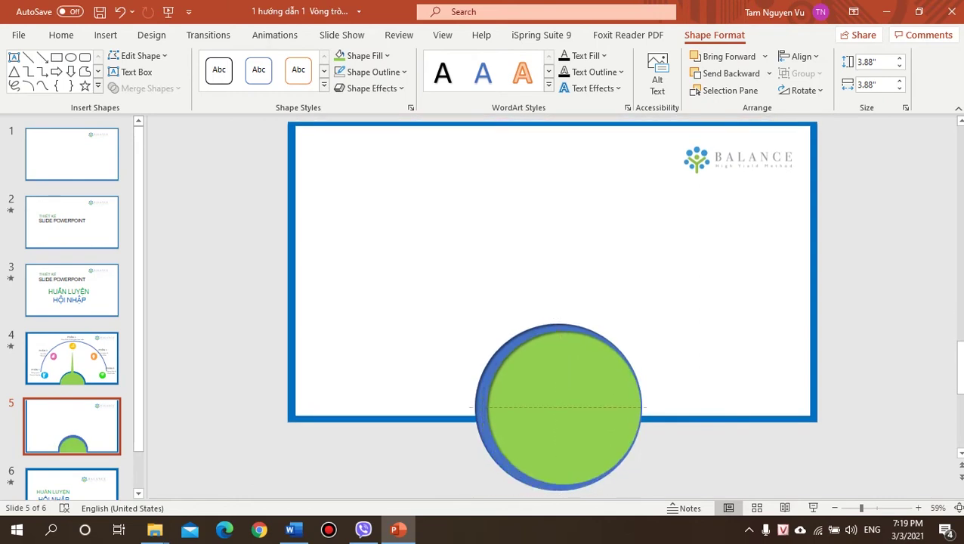
{"action": "key", "text": "Escape"}
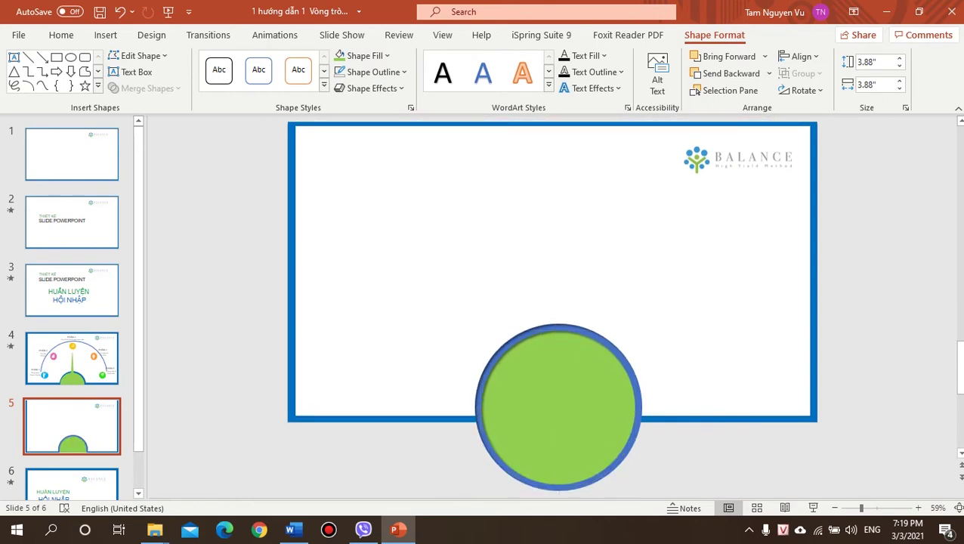
Step: Draw a rectangle and place it over the green circle's lower half
{"action": "left_click", "coordinate": [72, 358]}
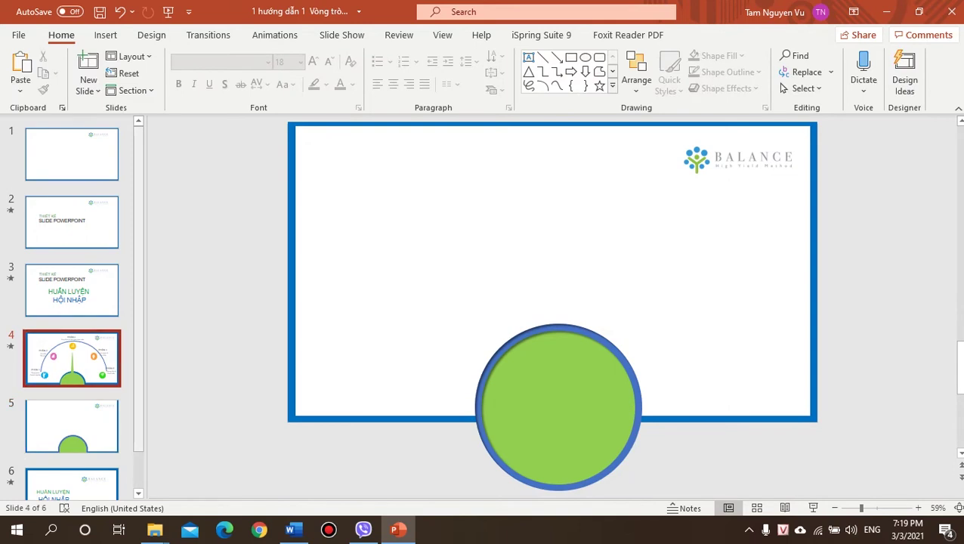
{"action": "left_click", "coordinate": [71, 426]}
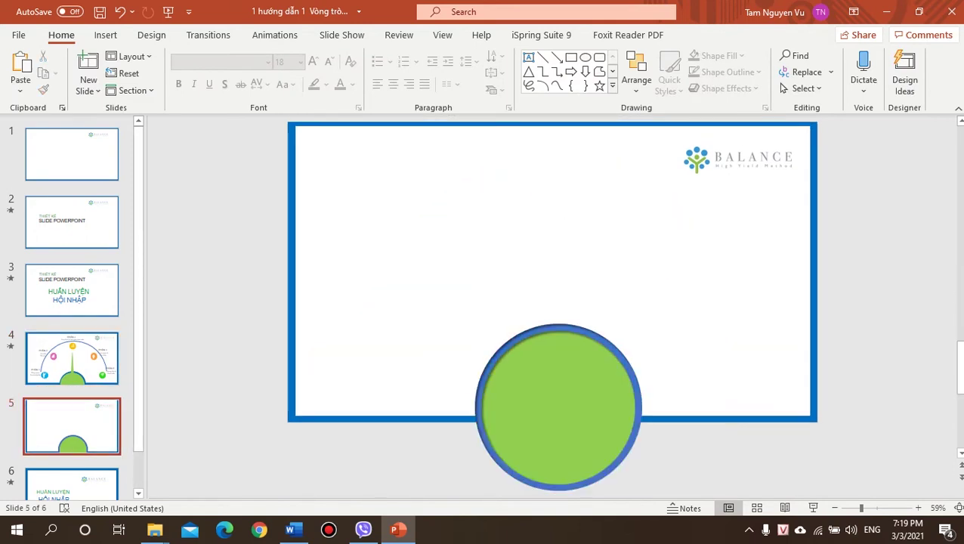
{"action": "left_click", "coordinate": [105, 34]}
{"action": "left_click", "coordinate": [228, 74]}
{"action": "left_click", "coordinate": [265, 127]}
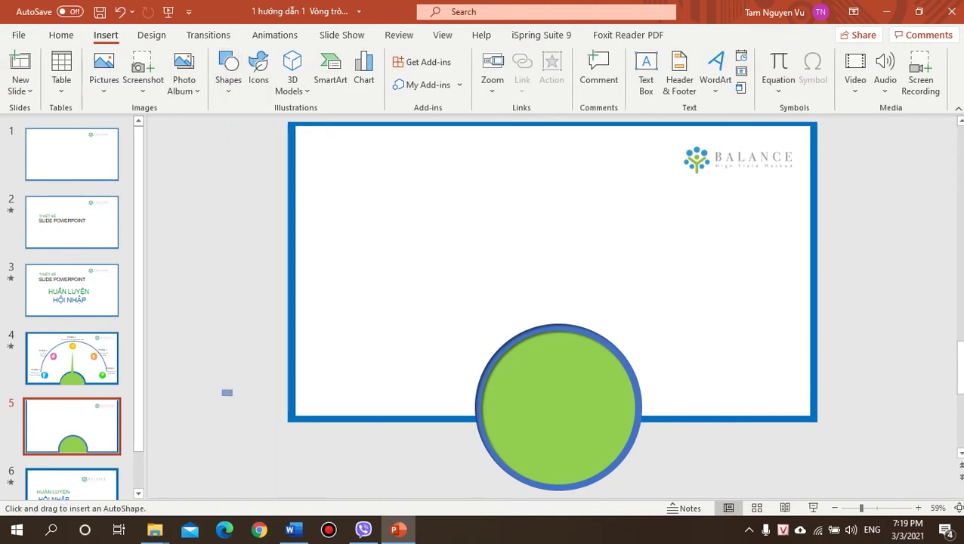
{"action": "left_click_drag", "start_coordinate": [222, 390], "coordinate": [446, 468]}
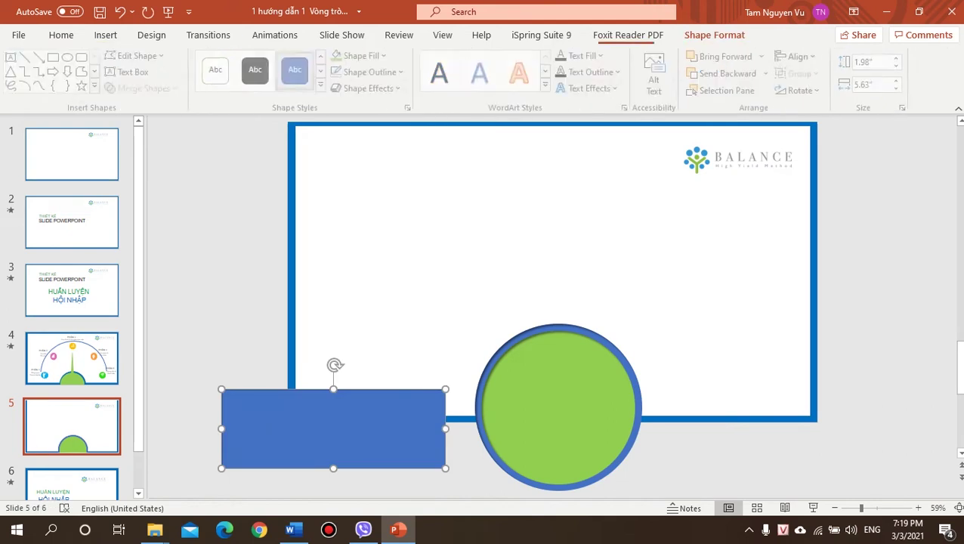
{"action": "mouse_move", "coordinate": [333, 429]}
{"action": "left_mouse_down"}
{"action": "mouse_move", "coordinate": [507, 474]}
{"action": "mouse_move", "coordinate": [559, 460]}
{"action": "mouse_move", "coordinate": [321, 457]}
{"action": "left_mouse_up"}
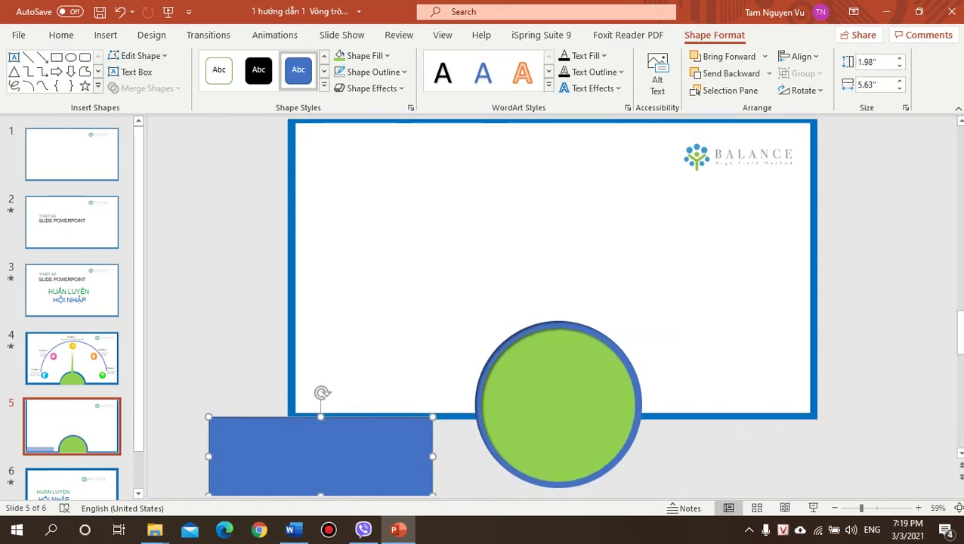
Step: Align the rectangle under the circle's centre and subtract it, leaving a 3.88 by 2.31-inch semicircle
{"action": "left_click", "coordinate": [557, 404]}
{"action": "left_click", "coordinate": [321, 457]}
{"action": "left_click_drag", "start_coordinate": [321, 457], "coordinate": [565, 458]}
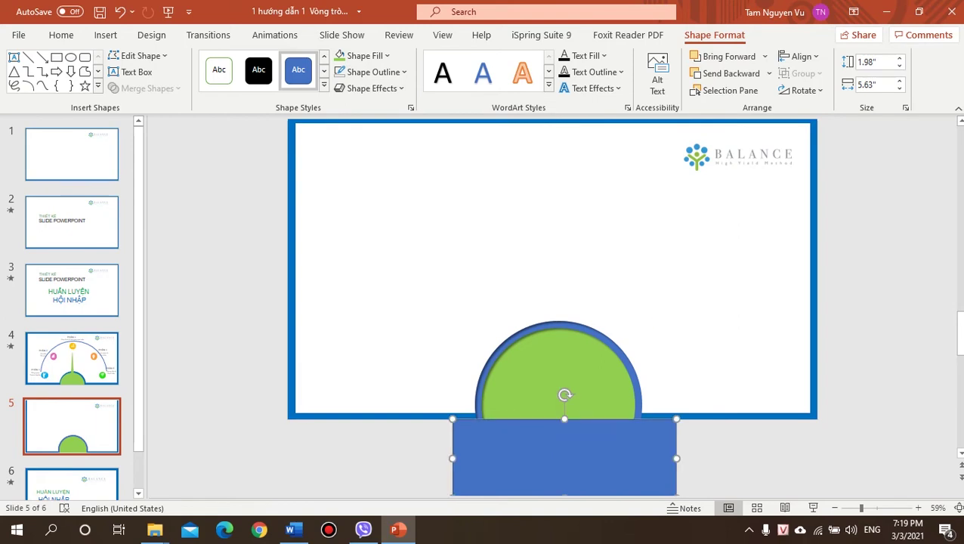
{"action": "key", "text": "Escape"}
{"action": "left_click", "coordinate": [557, 363]}
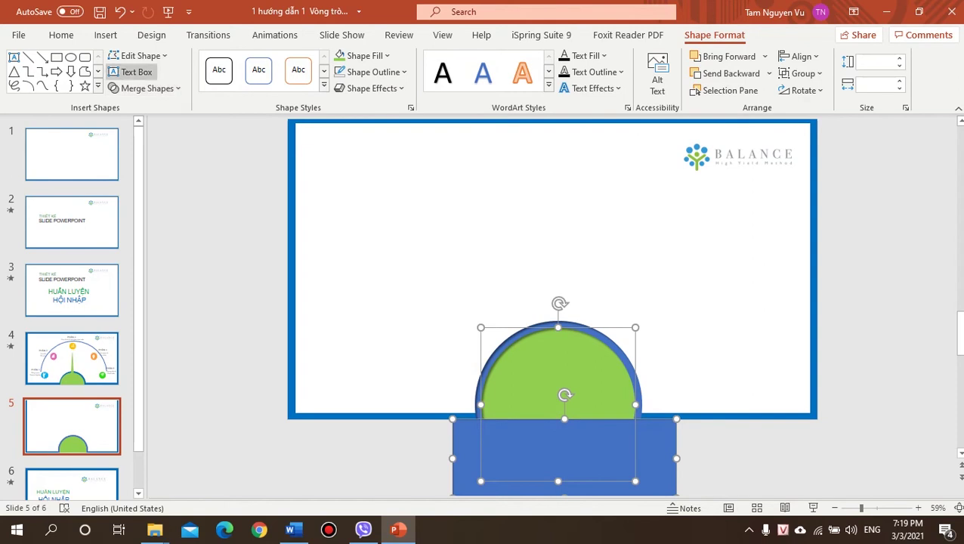
{"action": "left_click", "coordinate": [148, 88]}
{"action": "left_click", "coordinate": [143, 187]}
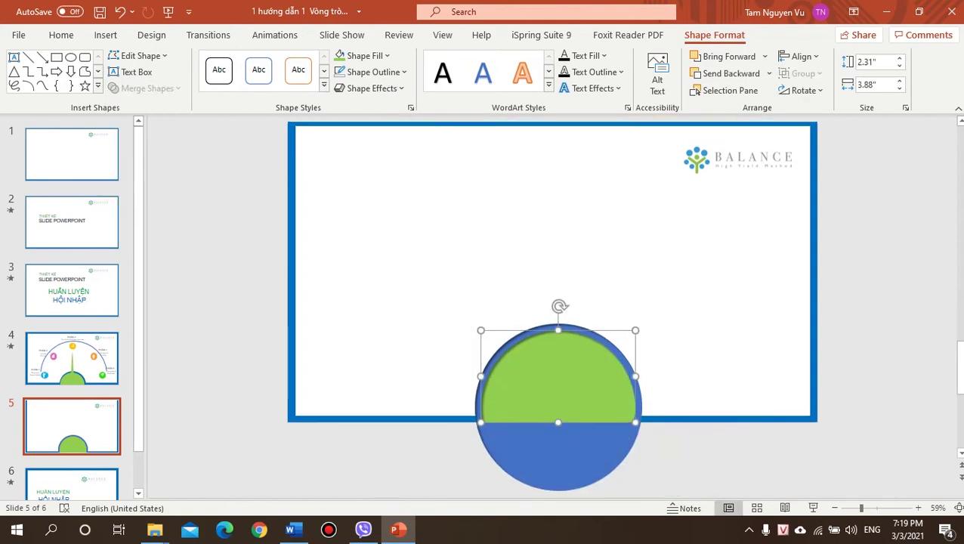
{"action": "left_click", "coordinate": [61, 35]}
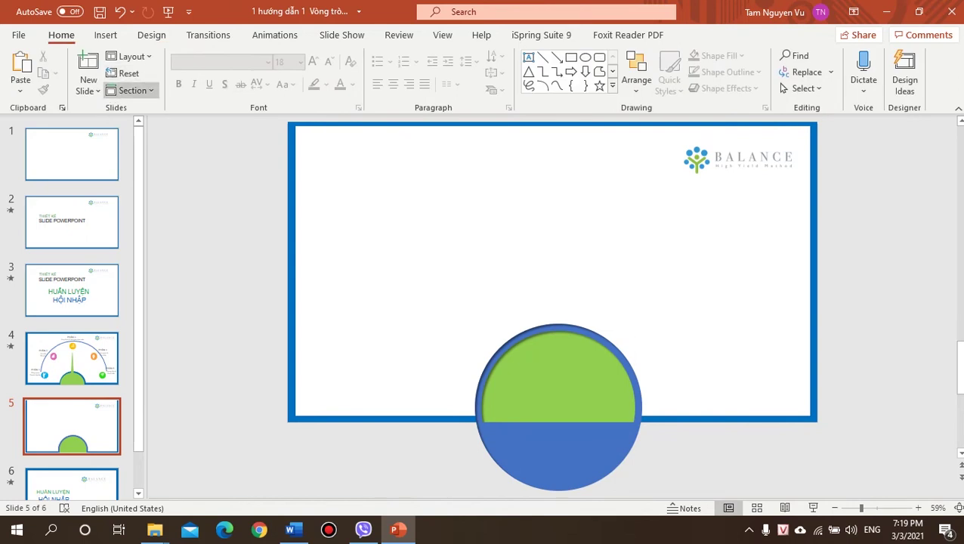
Step: Draw another rectangle over the circle's lower half, subtract it, then undo the merge
{"action": "left_click", "coordinate": [106, 35]}
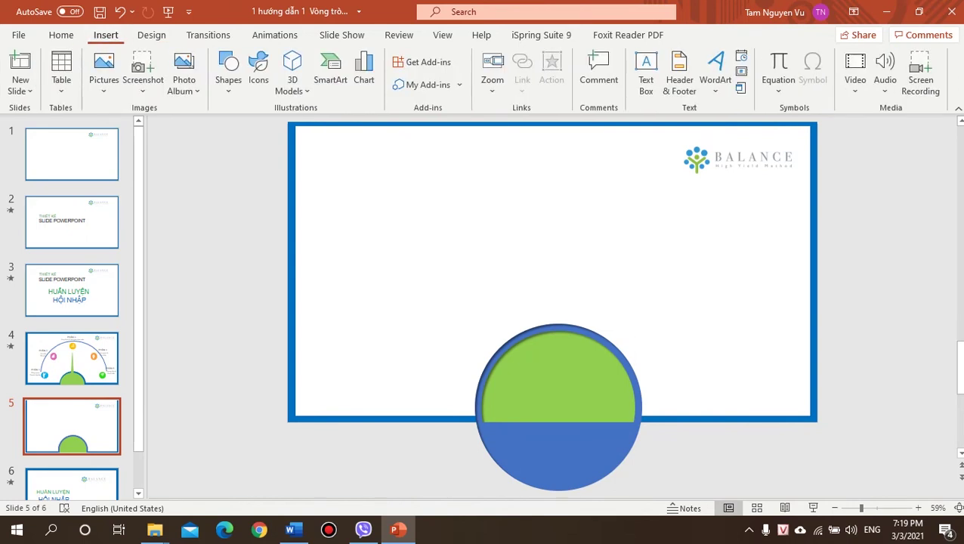
{"action": "left_click", "coordinate": [228, 71]}
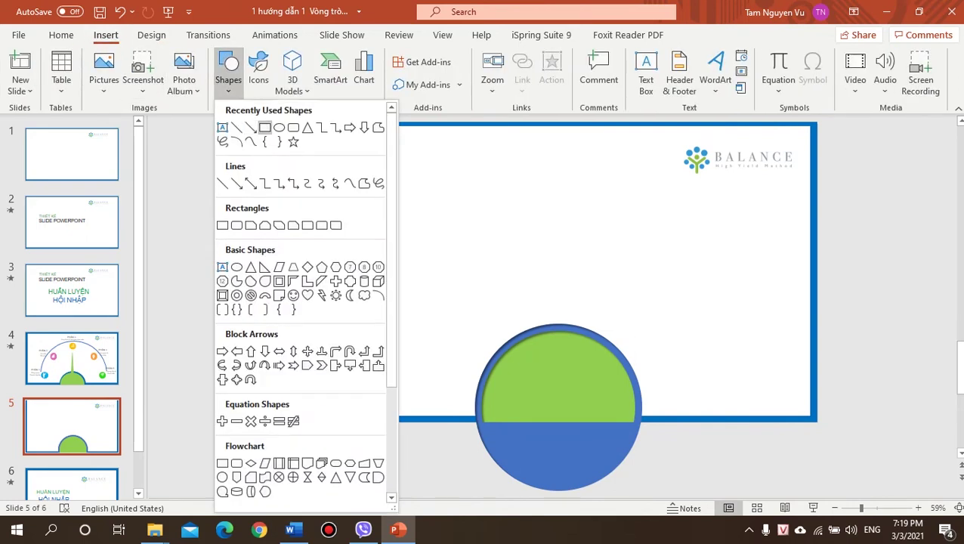
{"action": "left_click", "coordinate": [265, 127]}
{"action": "mouse_move", "coordinate": [243, 309]}
{"action": "left_mouse_down"}
{"action": "mouse_move", "coordinate": [411, 388]}
{"action": "mouse_move", "coordinate": [452, 385]}
{"action": "left_mouse_up"}
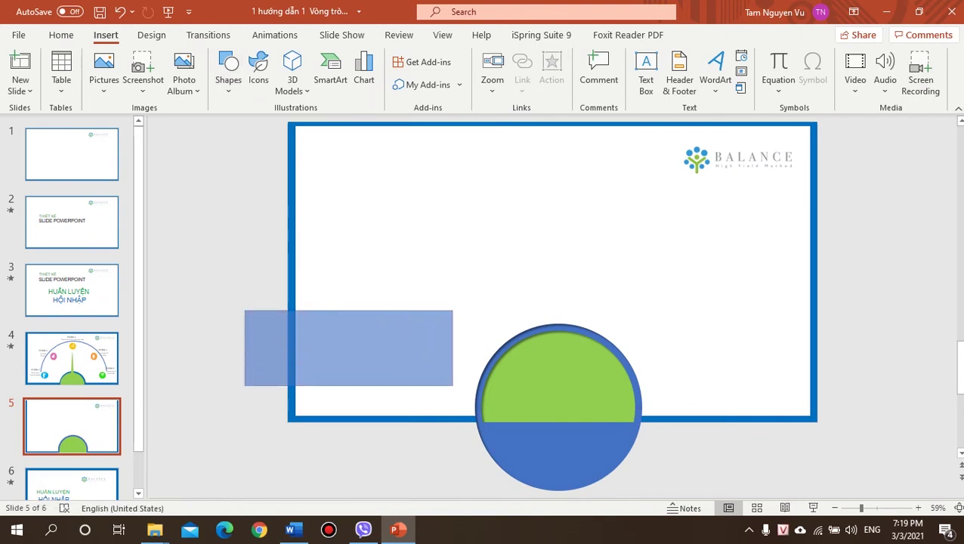
{"action": "mouse_move", "coordinate": [348, 347]}
{"action": "left_mouse_down"}
{"action": "mouse_move", "coordinate": [480, 491]}
{"action": "mouse_move", "coordinate": [558, 455]}
{"action": "left_mouse_up"}
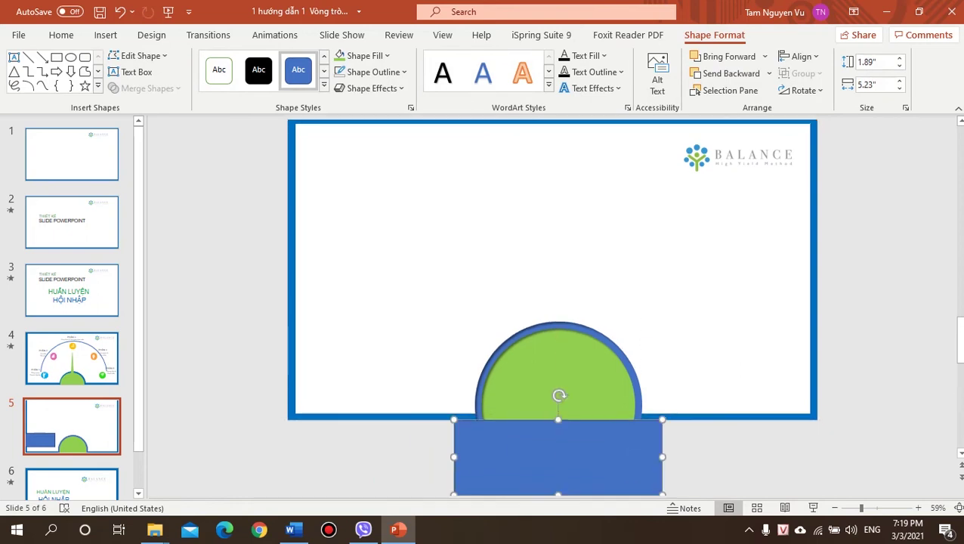
{"action": "left_click", "coordinate": [559, 362], "text": "shift"}
{"action": "left_click", "coordinate": [148, 88]}
{"action": "left_click", "coordinate": [143, 187]}
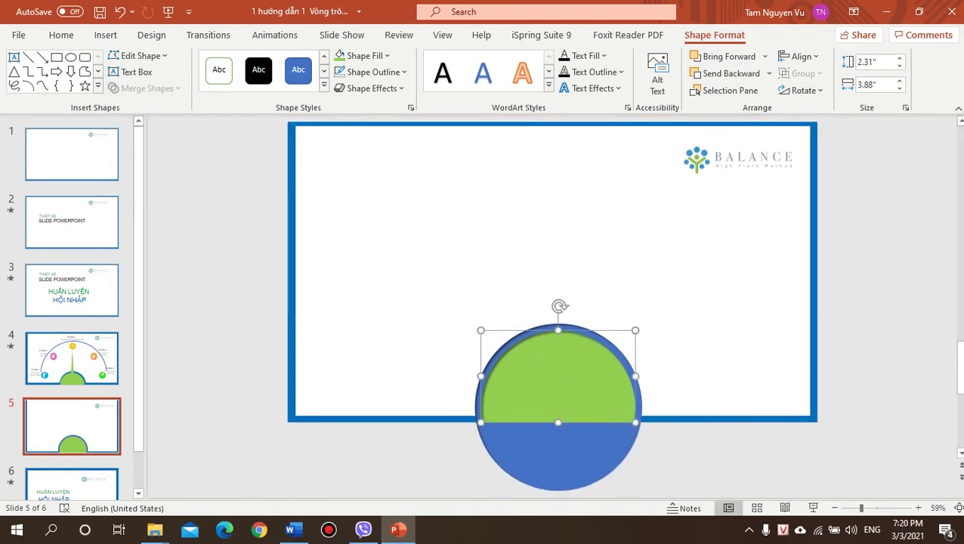
{"action": "key", "text": "ctrl+z"}
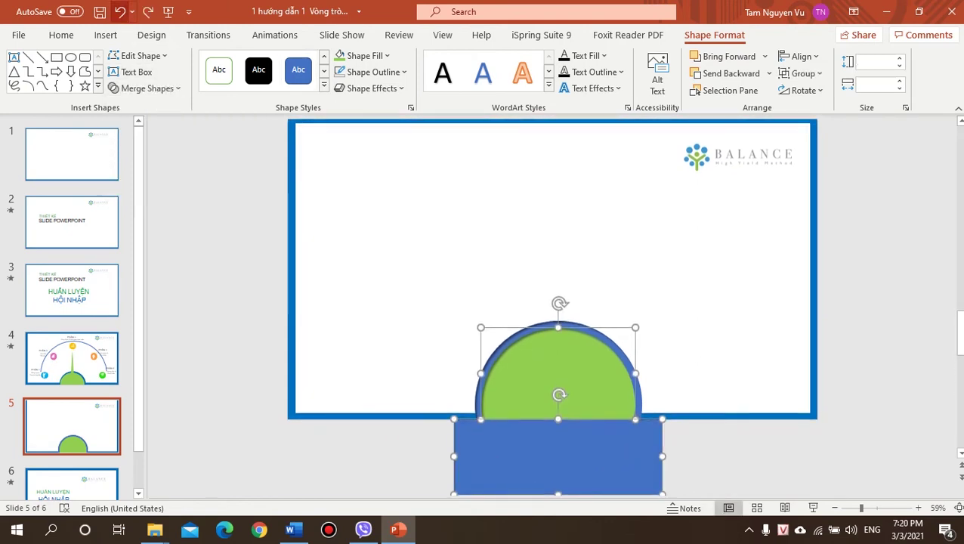
Step: Subtract again and move the freed blue circle left of the green semicircle
{"action": "left_click", "coordinate": [148, 88]}
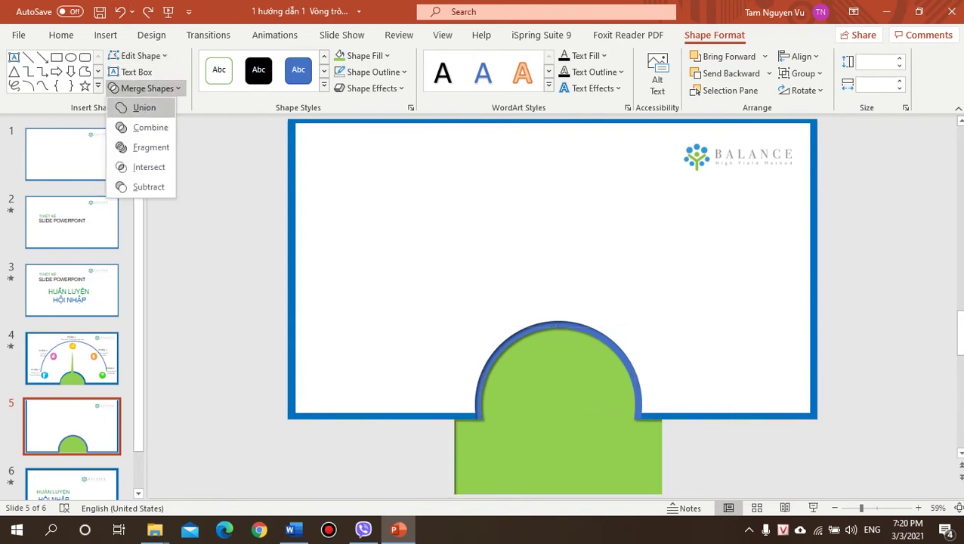
{"action": "left_click", "coordinate": [148, 187]}
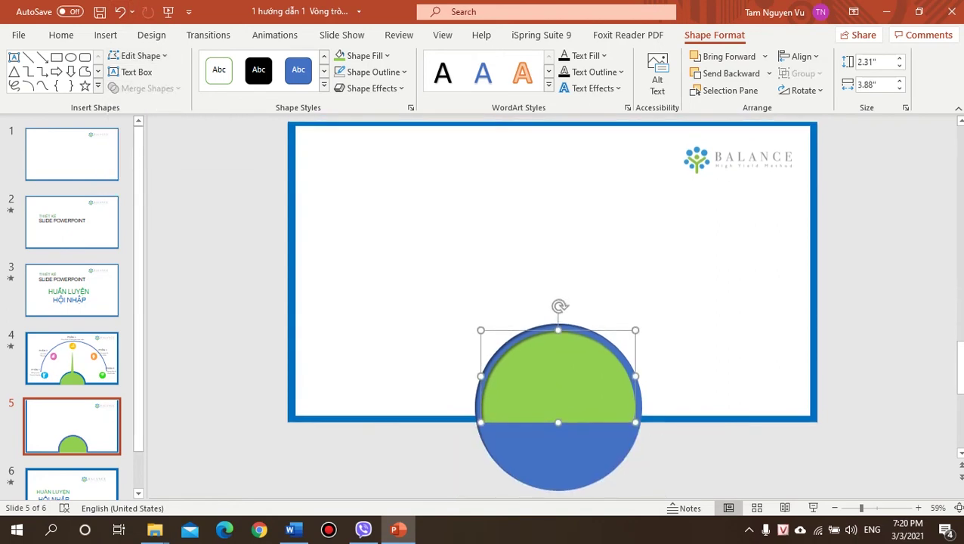
{"action": "right_click", "coordinate": [615, 452]}
{"action": "key", "text": "Escape"}
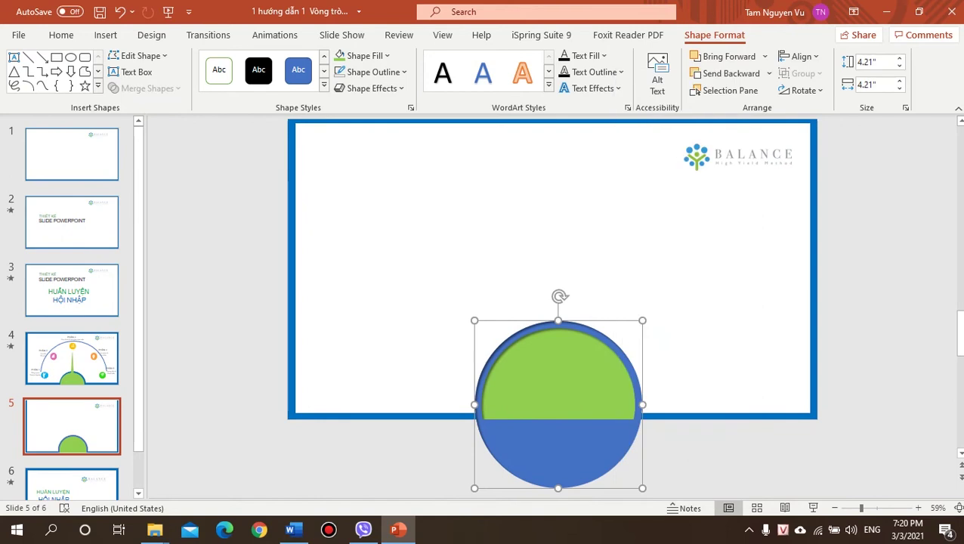
{"action": "mouse_move", "coordinate": [558, 453]}
{"action": "left_mouse_down"}
{"action": "mouse_move", "coordinate": [398, 462]}
{"action": "mouse_move", "coordinate": [390, 454]}
{"action": "left_mouse_up"}
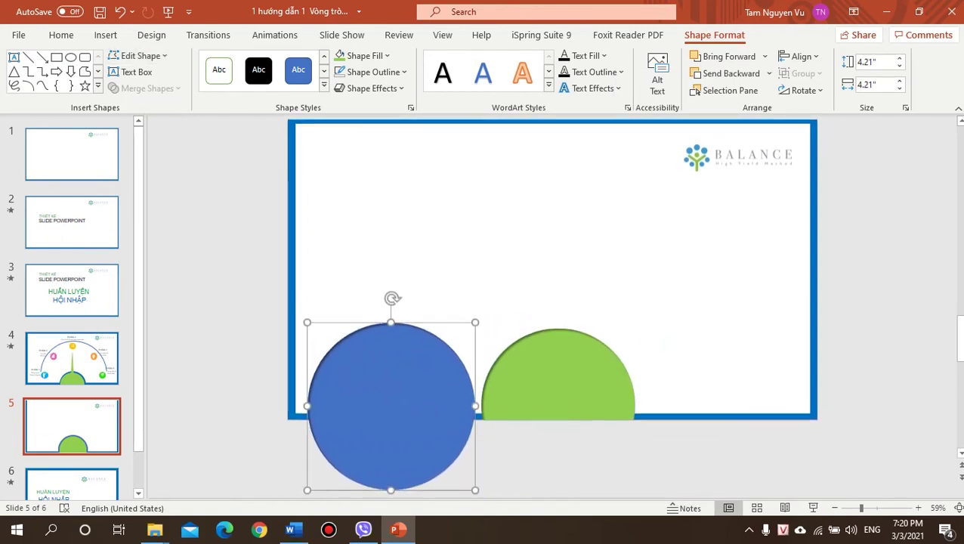
{"action": "key", "text": "Escape"}
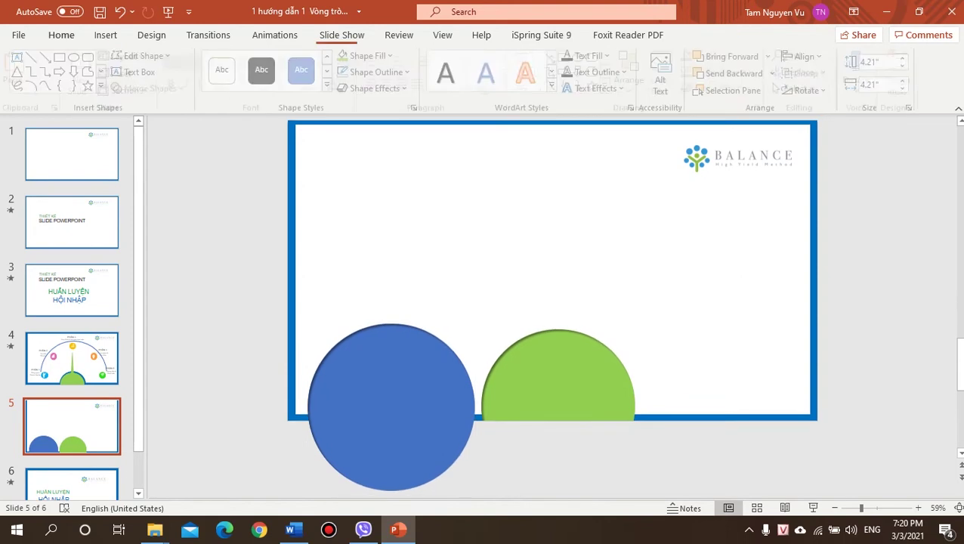
Step: Cover the blue circle's lower half with a rectangle and subtract it to leave a half-circle
{"action": "left_click", "coordinate": [106, 34]}
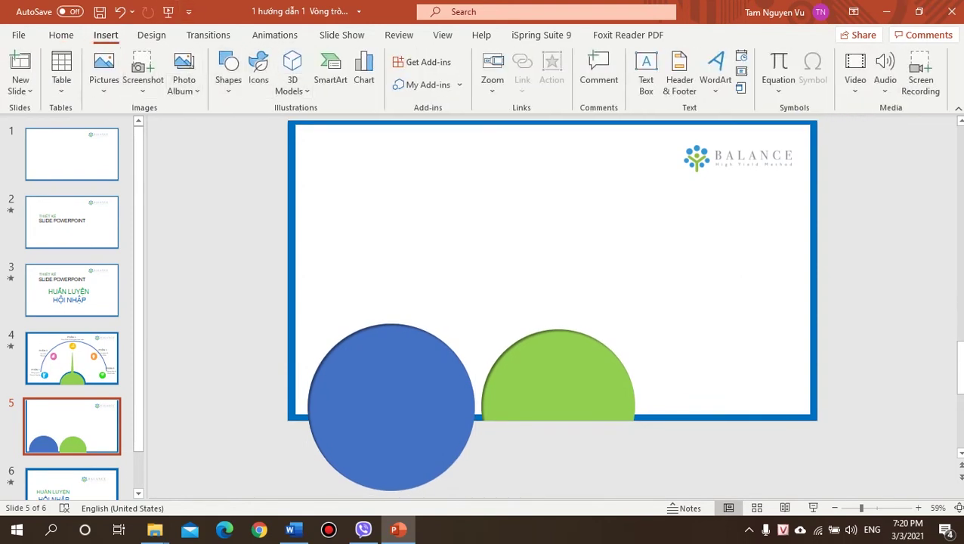
{"action": "left_click", "coordinate": [228, 71]}
{"action": "left_click", "coordinate": [264, 127]}
{"action": "mouse_move", "coordinate": [237, 207]}
{"action": "left_mouse_down"}
{"action": "mouse_move", "coordinate": [475, 300]}
{"action": "mouse_move", "coordinate": [492, 281]}
{"action": "left_mouse_up"}
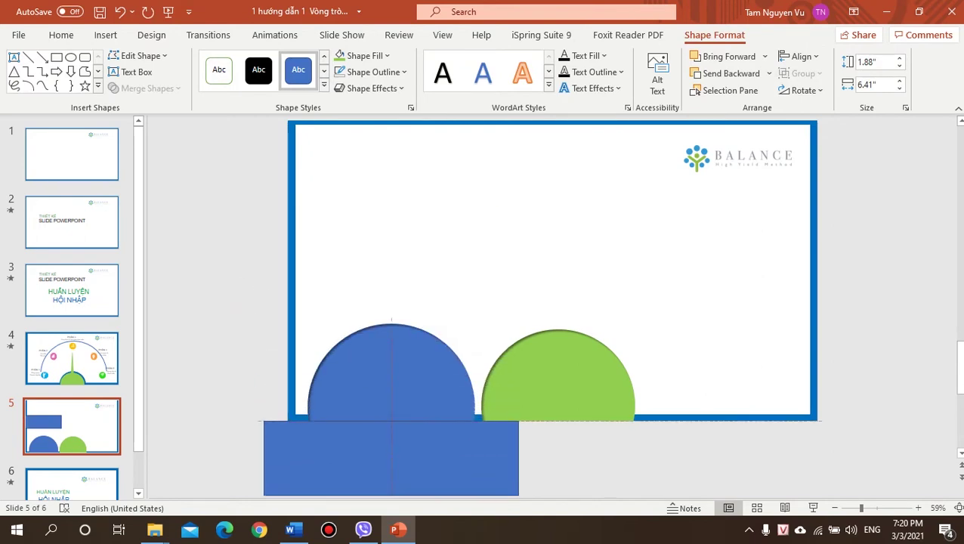
{"action": "left_click", "coordinate": [390, 393], "text": "shift"}
{"action": "left_click", "coordinate": [143, 88]}
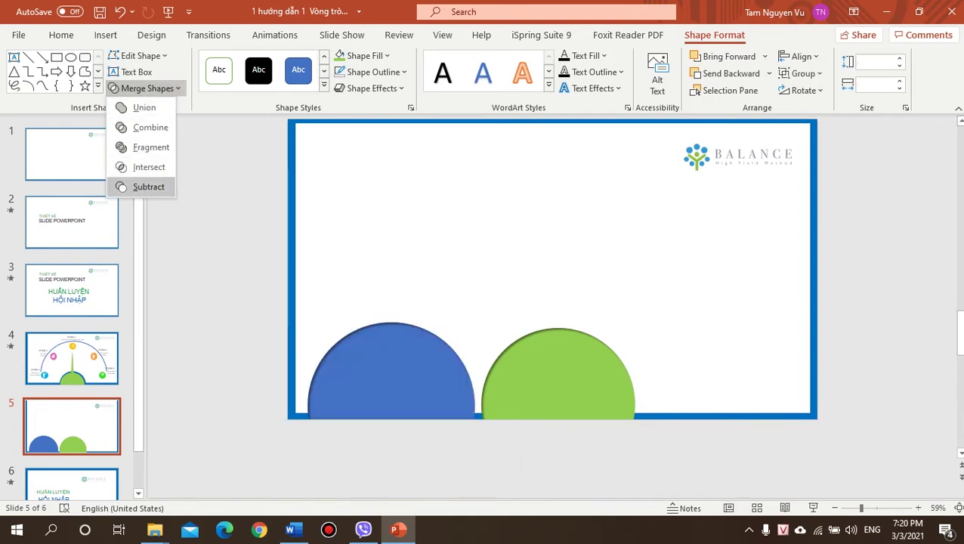
{"action": "left_click", "coordinate": [148, 186]}
Step: Centre the 4.21 by 2.45-inch blue half-circle behind the green semicircle, nudging it up
{"action": "left_click_drag", "start_coordinate": [469, 451], "coordinate": [616, 450]}
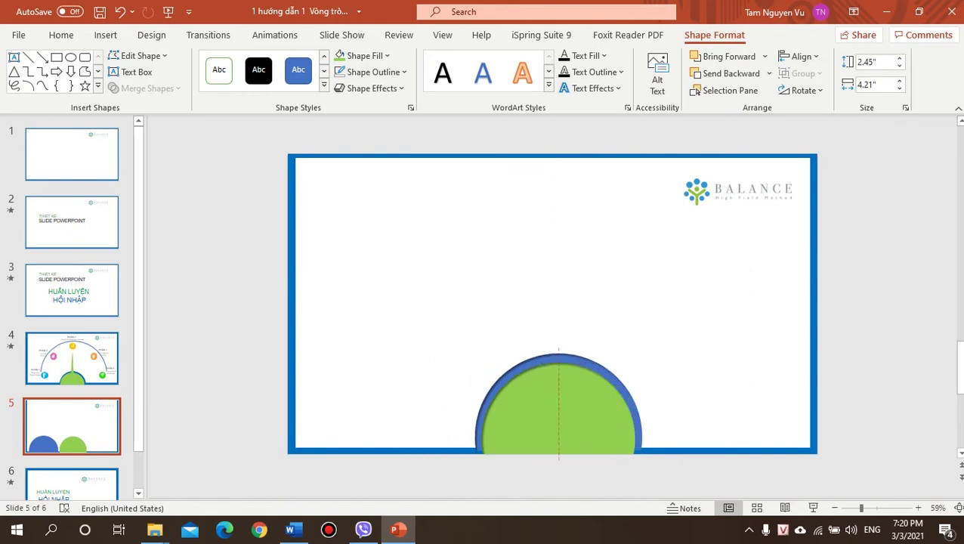
{"action": "left_click_drag", "start_coordinate": [616, 450], "coordinate": [638, 451]}
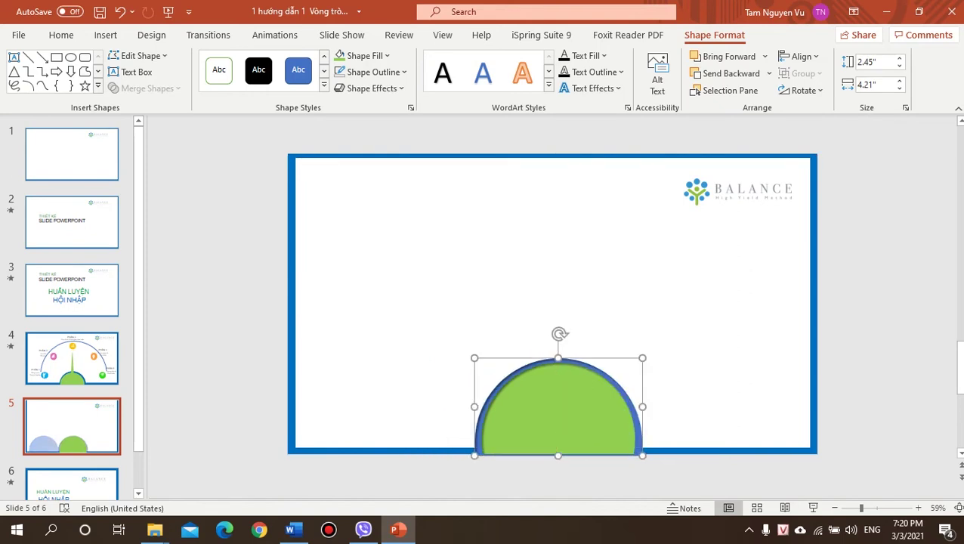
{"action": "key", "text": "ctrl+Up"}
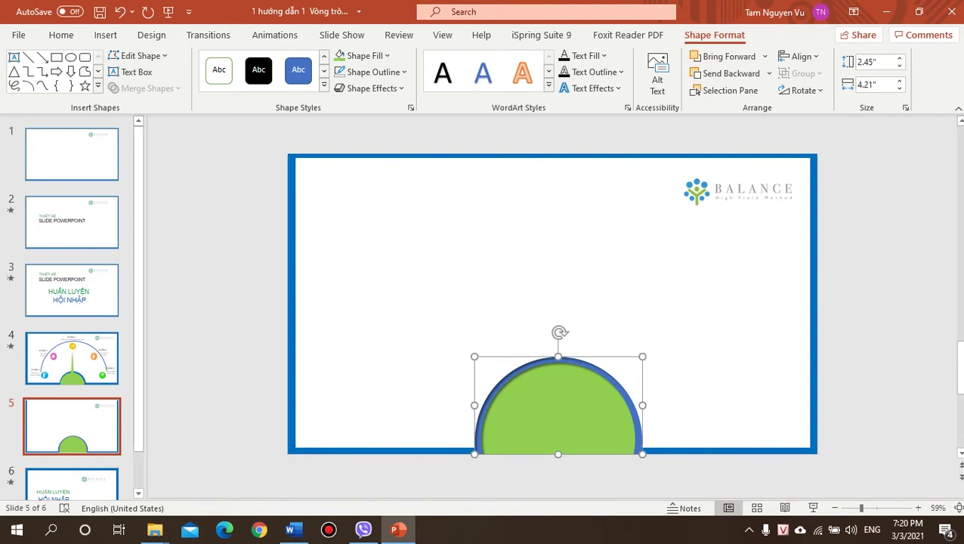
{"action": "key", "text": "Escape"}
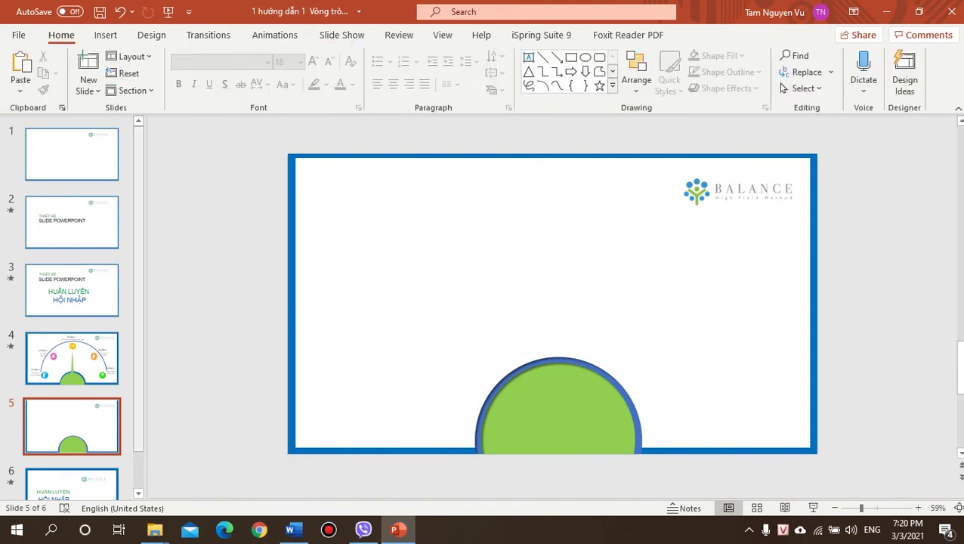
Step: Check slide 4's gauge and save the deck as '1 hướng dẫn 1 Vòng tròn Kim đồng hồ.pptx'
{"action": "left_click", "coordinate": [72, 358]}
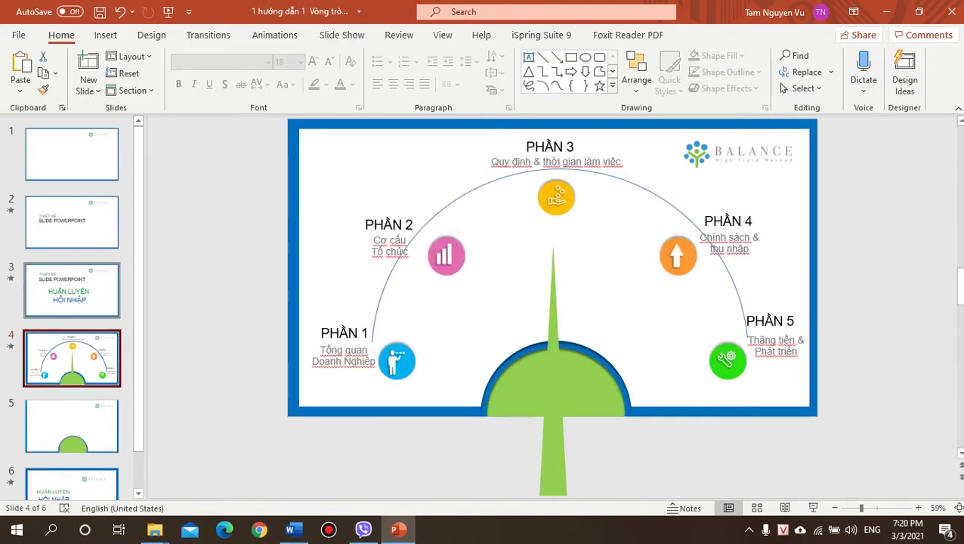
{"action": "key", "text": "ctrl+s"}
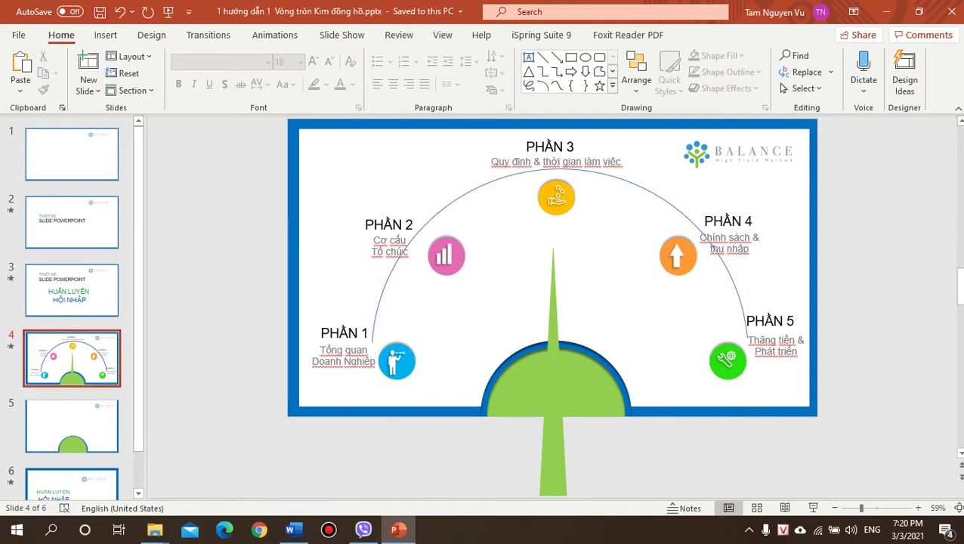
{"action": "scroll", "coordinate": [552, 302], "scroll_direction": "down", "scroll_amount": 2}
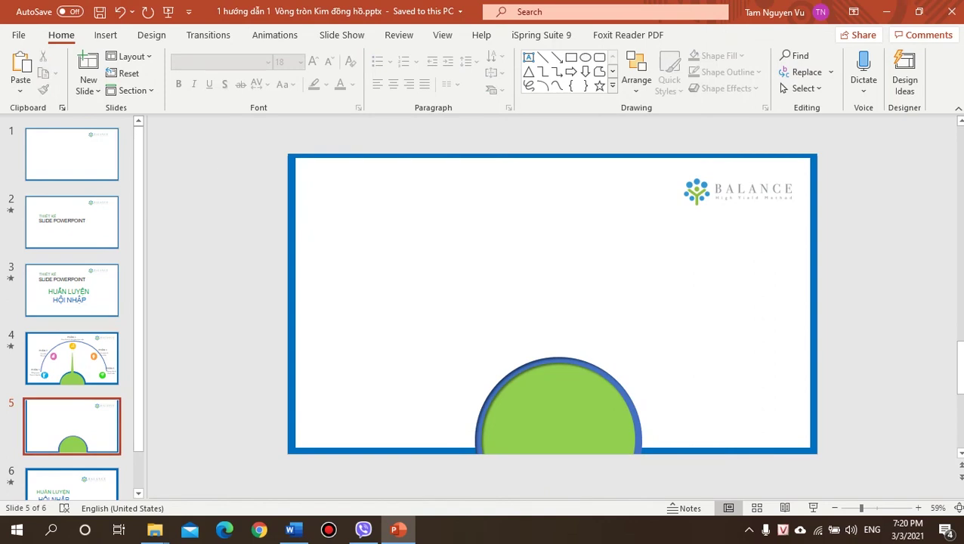
Step: Draw a large Block Arc, about 8.79 by 9.38 inches, centred above the green semicircle
{"action": "left_click", "coordinate": [106, 35]}
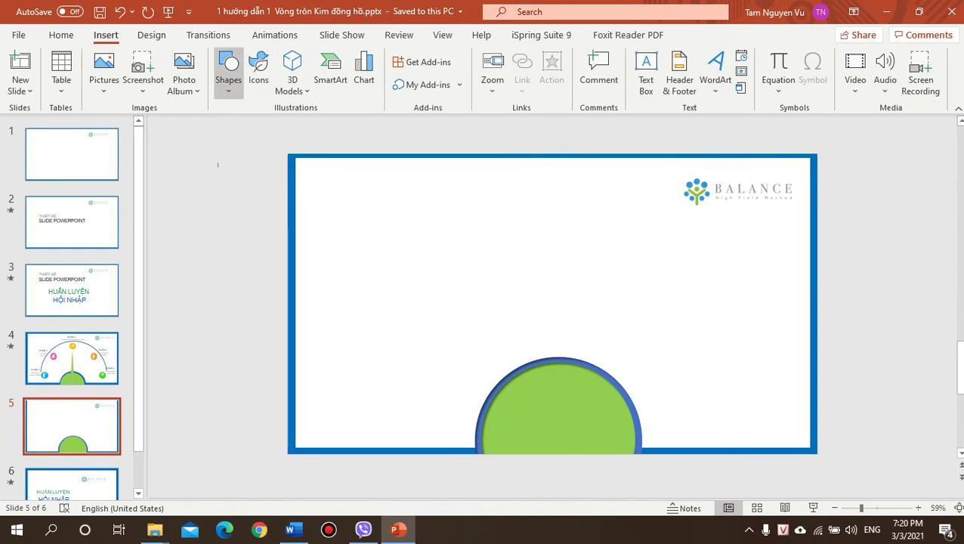
{"action": "left_click", "coordinate": [228, 79]}
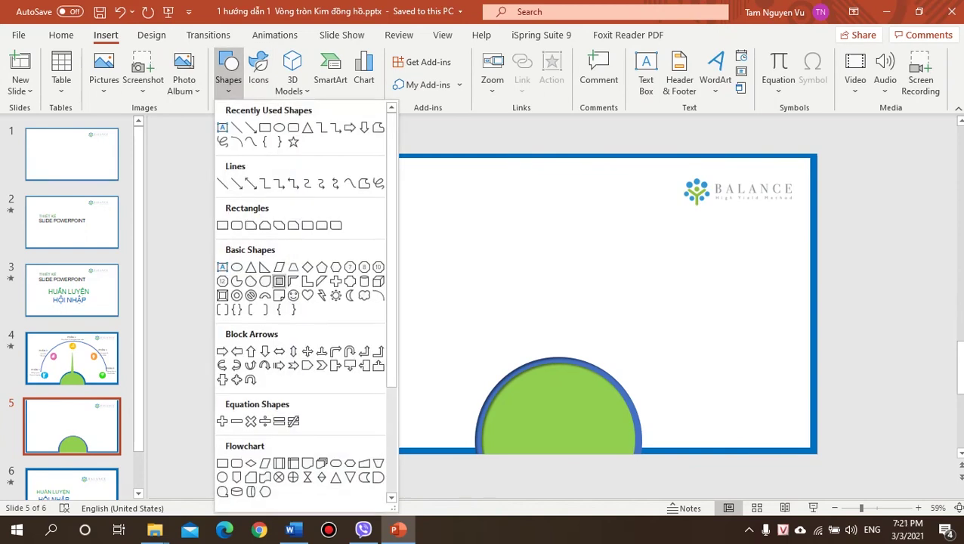
{"action": "left_click", "coordinate": [265, 295]}
{"action": "mouse_move", "coordinate": [410, 203]}
{"action": "left_mouse_down"}
{"action": "mouse_move", "coordinate": [658, 361]}
{"action": "mouse_move", "coordinate": [704, 365]}
{"action": "left_mouse_up"}
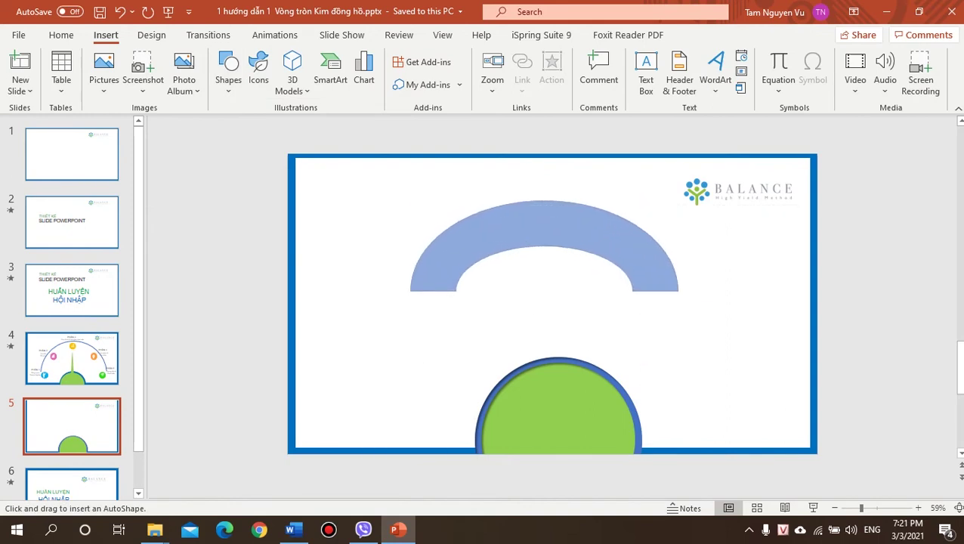
{"action": "mouse_move", "coordinate": [704, 285]}
{"action": "left_mouse_down"}
{"action": "mouse_move", "coordinate": [731, 306]}
{"action": "mouse_move", "coordinate": [743, 339]}
{"action": "left_mouse_up"}
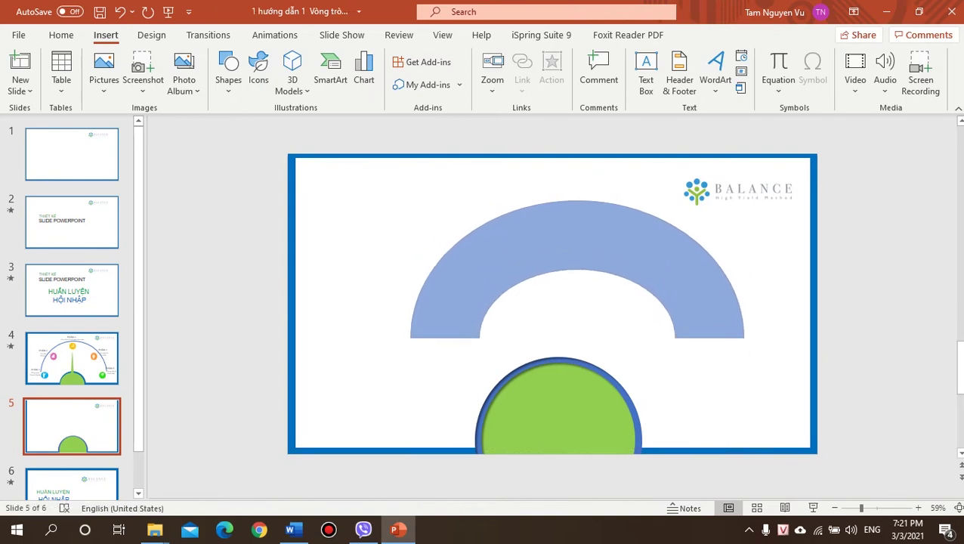
{"action": "left_click_drag", "start_coordinate": [744, 475], "coordinate": [743, 474]}
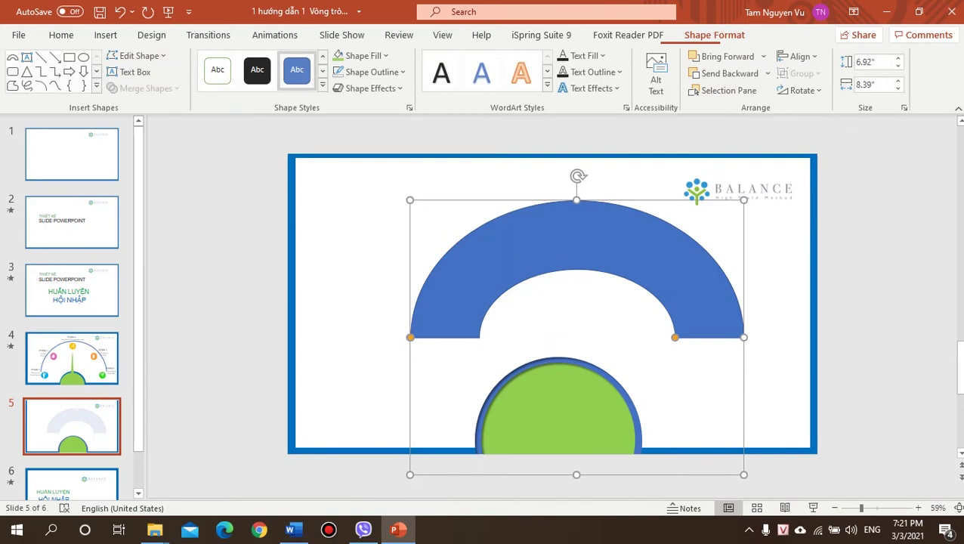
{"action": "left_click_drag", "start_coordinate": [743, 200], "coordinate": [782, 162]}
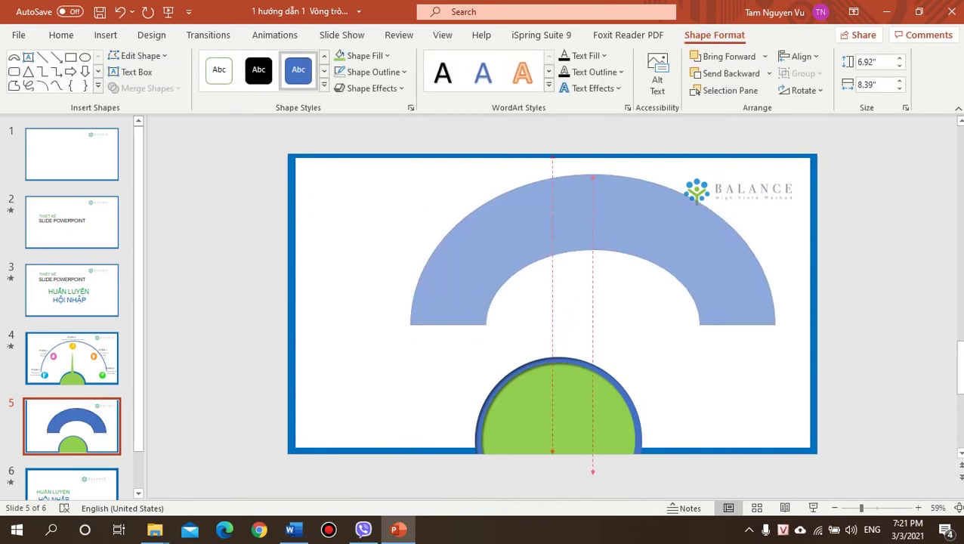
{"action": "left_click_drag", "start_coordinate": [597, 196], "coordinate": [559, 259]}
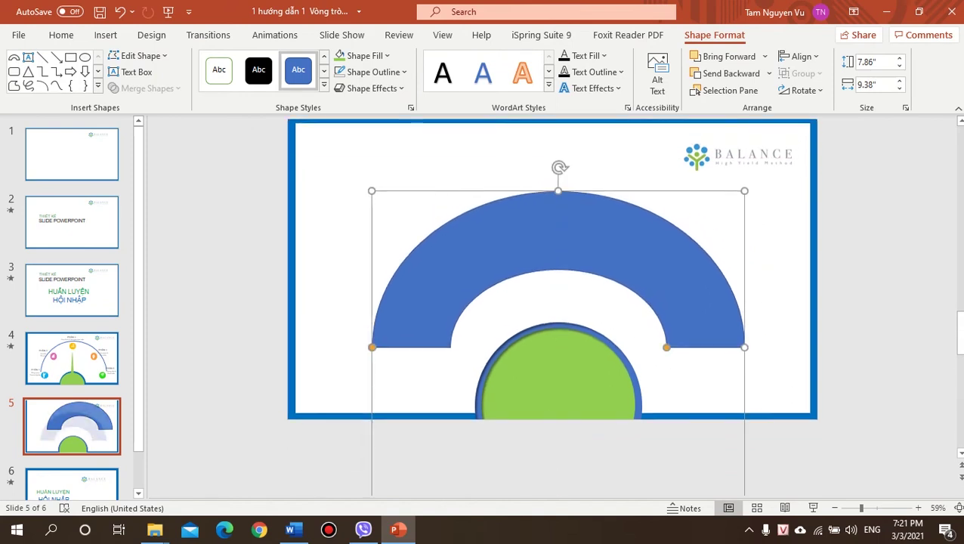
{"action": "left_click_drag", "start_coordinate": [559, 189], "coordinate": [559, 172]}
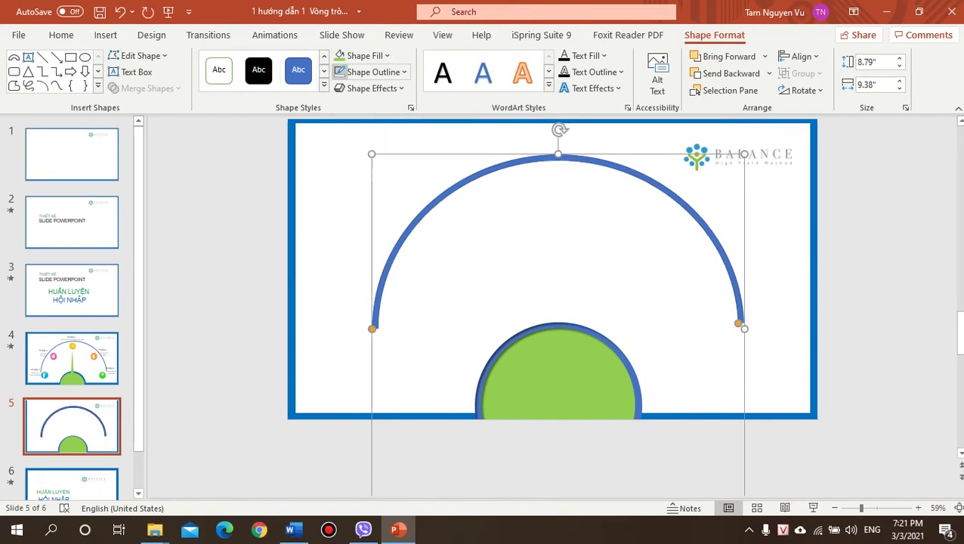
Step: Try an inner shadow on the arc, then restore the thin dark-blue arc
{"action": "left_click", "coordinate": [370, 88]}
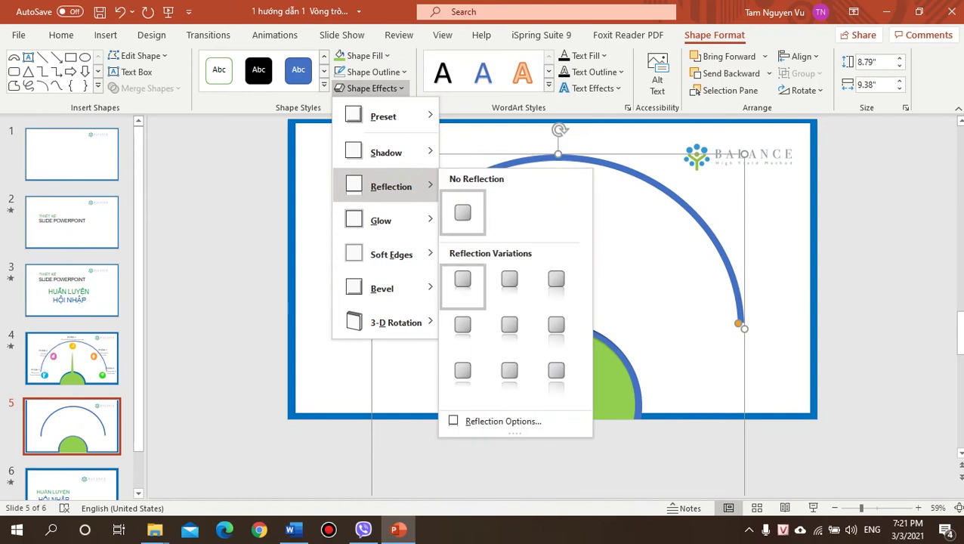
{"action": "mouse_move", "coordinate": [386, 153]}
{"action": "left_click", "coordinate": [458, 312]}
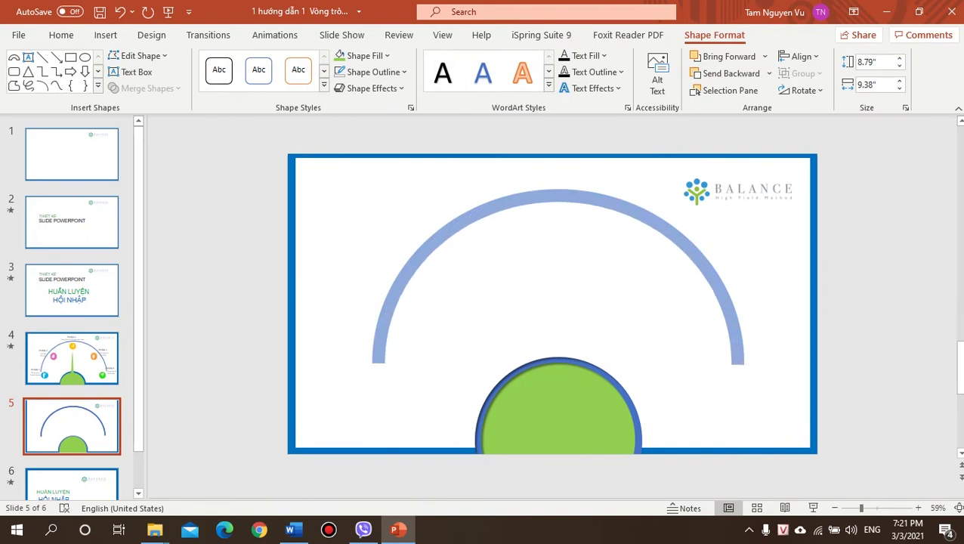
{"action": "key", "text": "ctrl+y"}
{"action": "key", "text": "Escape"}
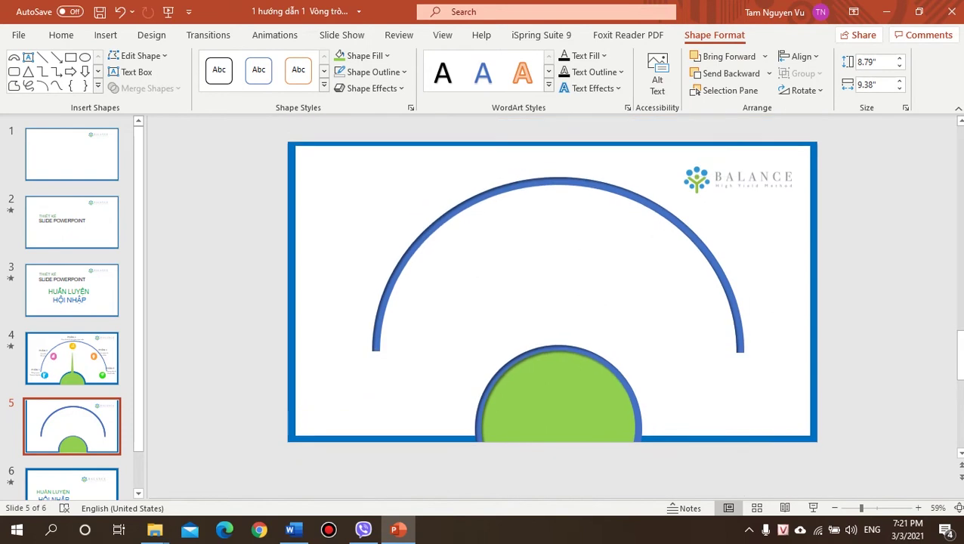
Step: Compare against slide 4's gauge, then open the Shapes gallery on slide 5
{"action": "left_click", "coordinate": [71, 358]}
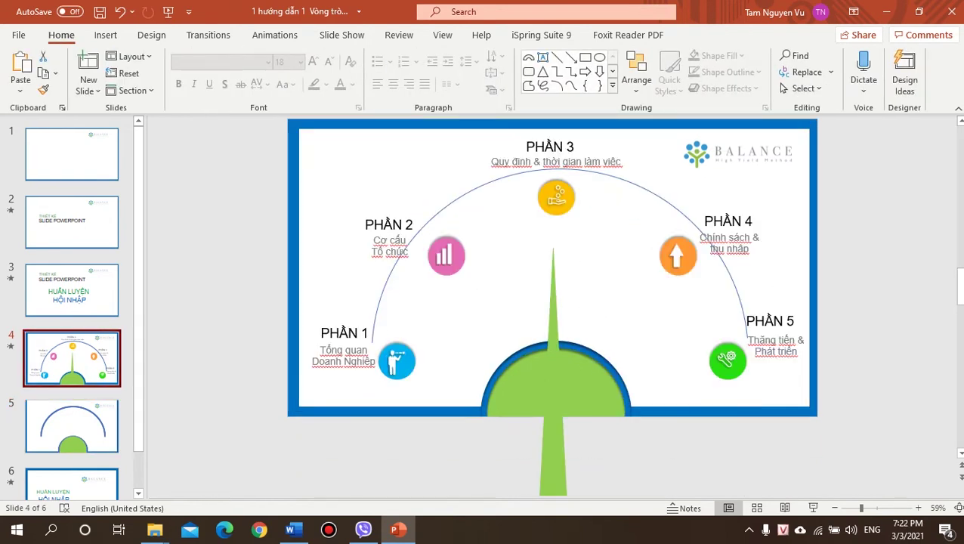
{"action": "left_click", "coordinate": [72, 426]}
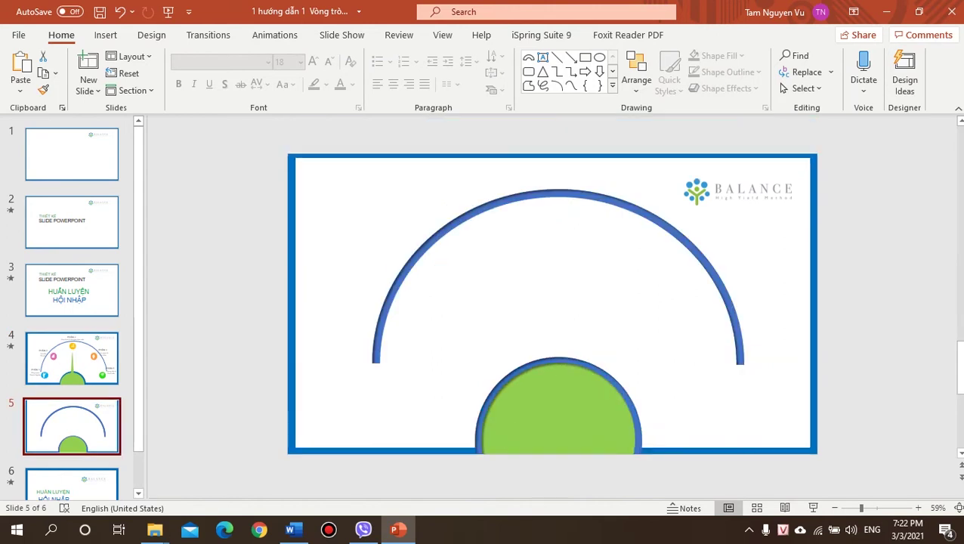
{"action": "left_click", "coordinate": [106, 35]}
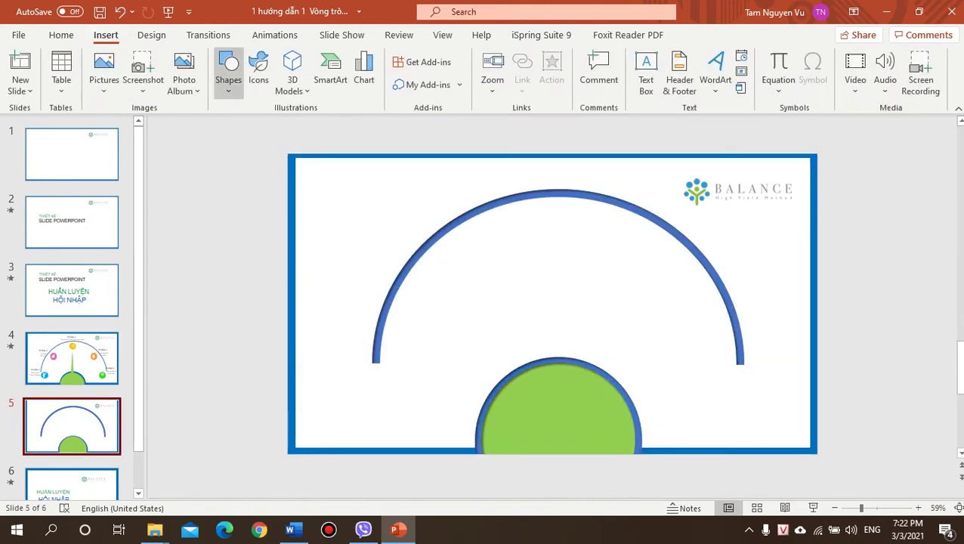
{"action": "left_click", "coordinate": [228, 76]}
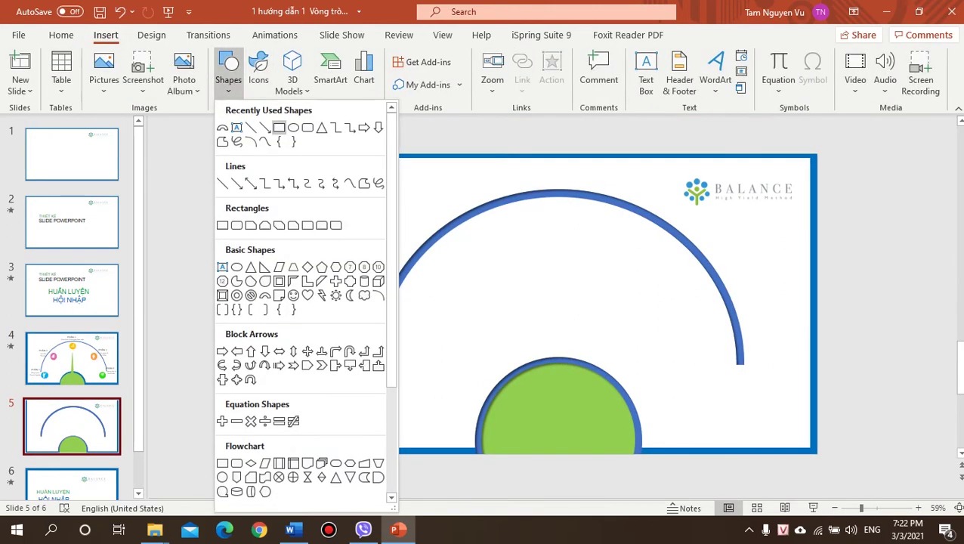
Step: Draw a small inner-shadowed circle at the arc's left end and copy it along the arc
{"action": "left_click", "coordinate": [279, 141]}
{"action": "mouse_move", "coordinate": [339, 301]}
{"action": "left_mouse_down"}
{"action": "mouse_move", "coordinate": [394, 340]}
{"action": "mouse_move", "coordinate": [400, 362]}
{"action": "left_mouse_up"}
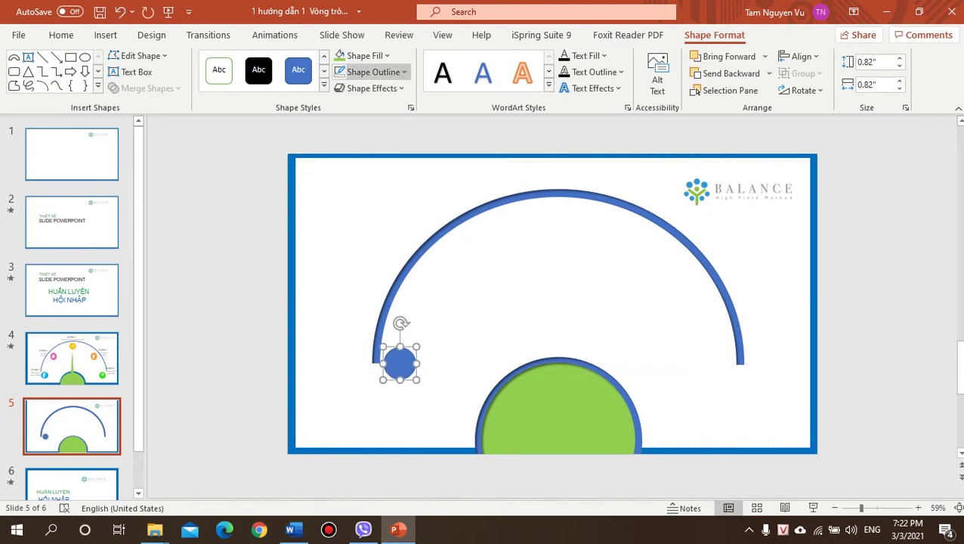
{"action": "left_click", "coordinate": [370, 88]}
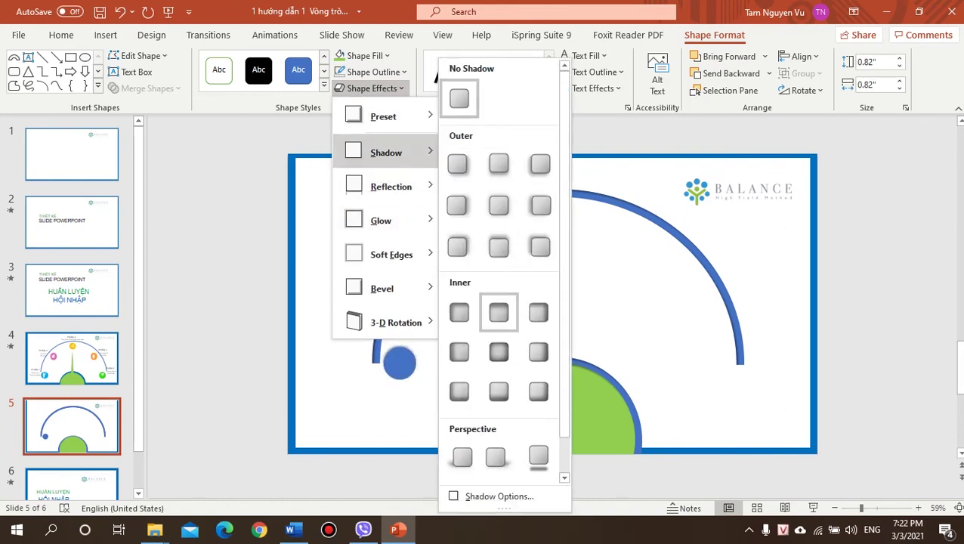
{"action": "left_click", "coordinate": [498, 312]}
{"action": "key", "text": "Escape"}
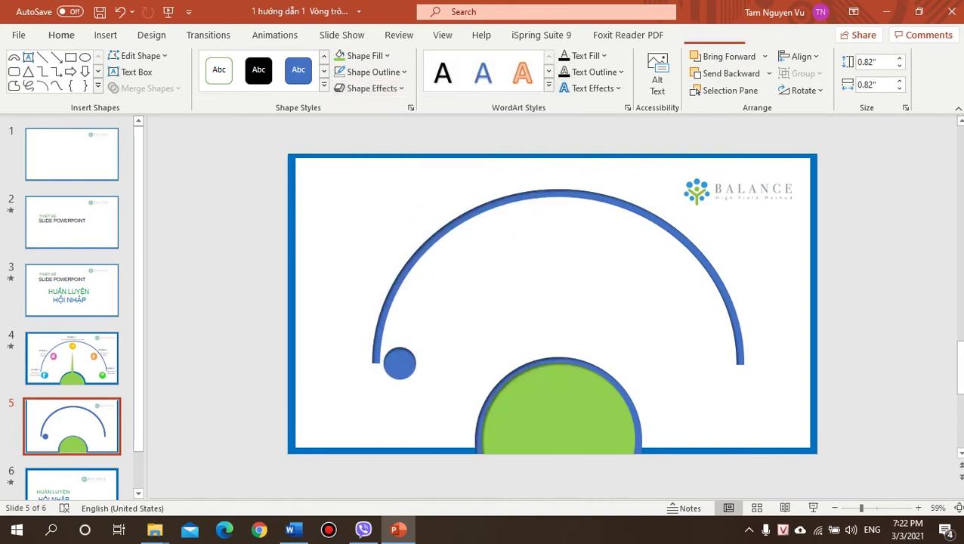
{"action": "mouse_move", "coordinate": [399, 363]}
{"action": "left_mouse_down"}
{"action": "mouse_move", "coordinate": [445, 272]}
{"action": "mouse_move", "coordinate": [542, 222]}
{"action": "mouse_move", "coordinate": [667, 295]}
{"action": "mouse_move", "coordinate": [667, 273]}
{"action": "mouse_move", "coordinate": [718, 379]}
{"action": "mouse_move", "coordinate": [714, 363]}
{"action": "left_mouse_up"}
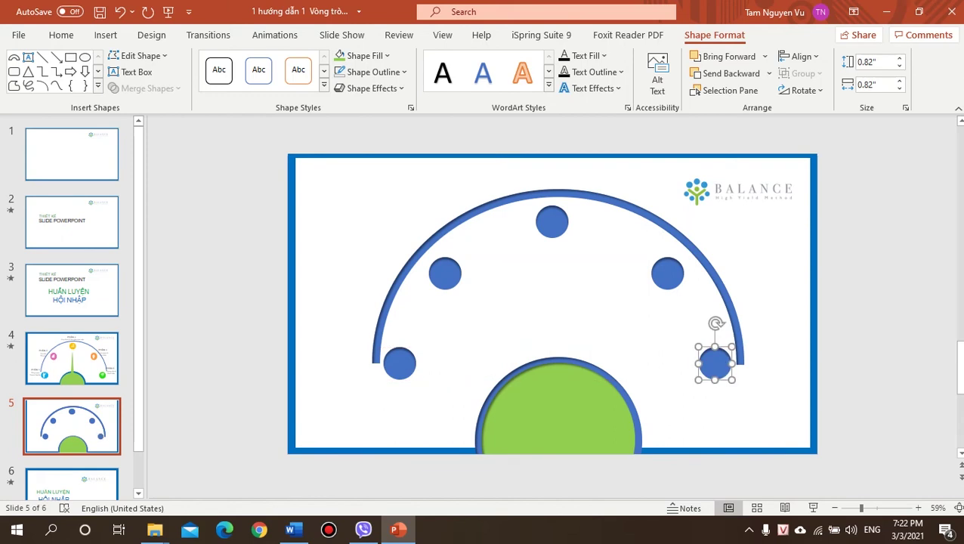
Step: Fill the left, upper-left and top circles light green, grey and pink
{"action": "left_click", "coordinate": [399, 363]}
{"action": "left_click", "coordinate": [386, 56]}
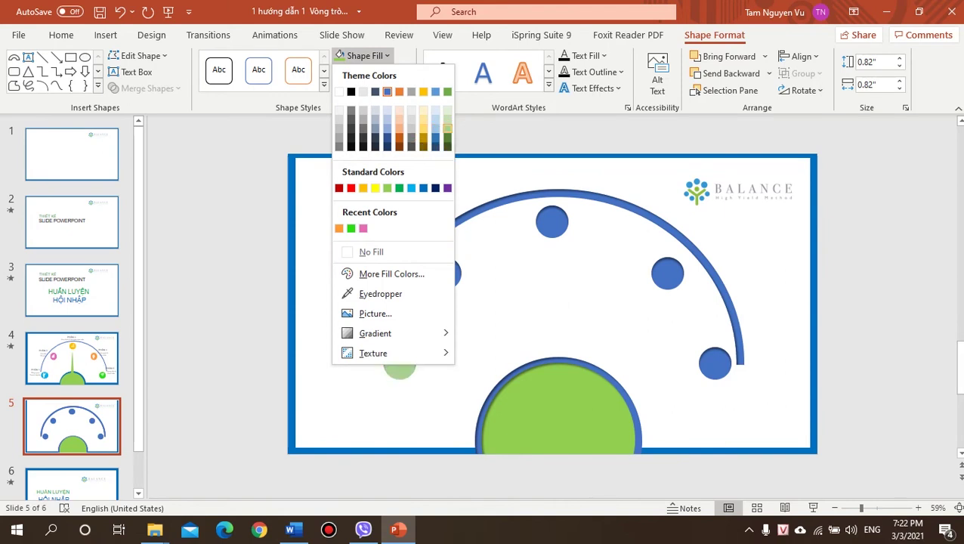
{"action": "left_click", "coordinate": [447, 128]}
{"action": "left_click", "coordinate": [445, 273]}
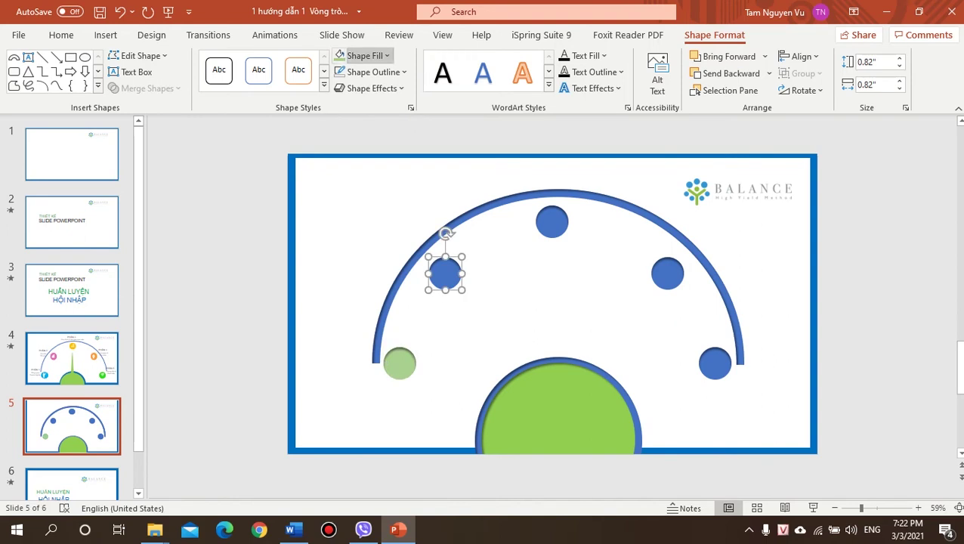
{"action": "left_click", "coordinate": [366, 56]}
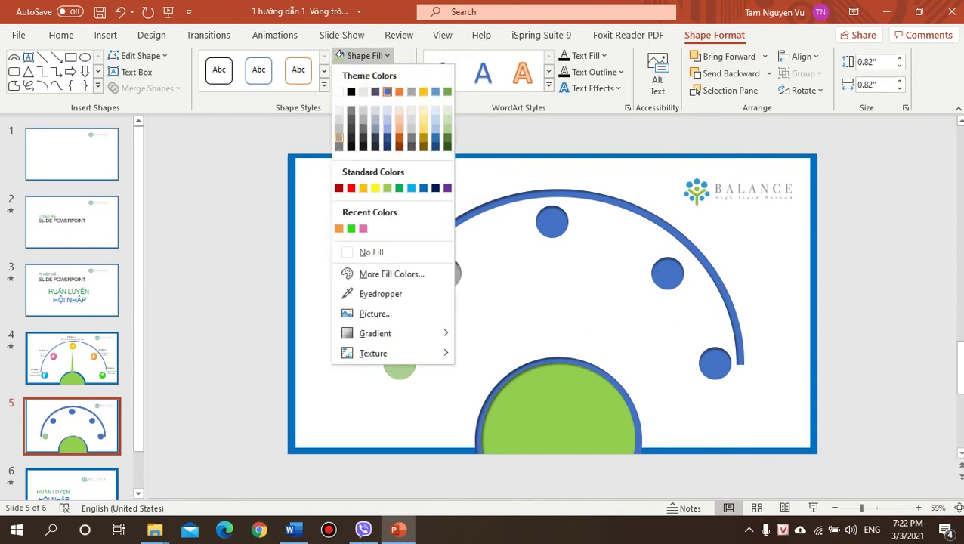
{"action": "left_click", "coordinate": [338, 138]}
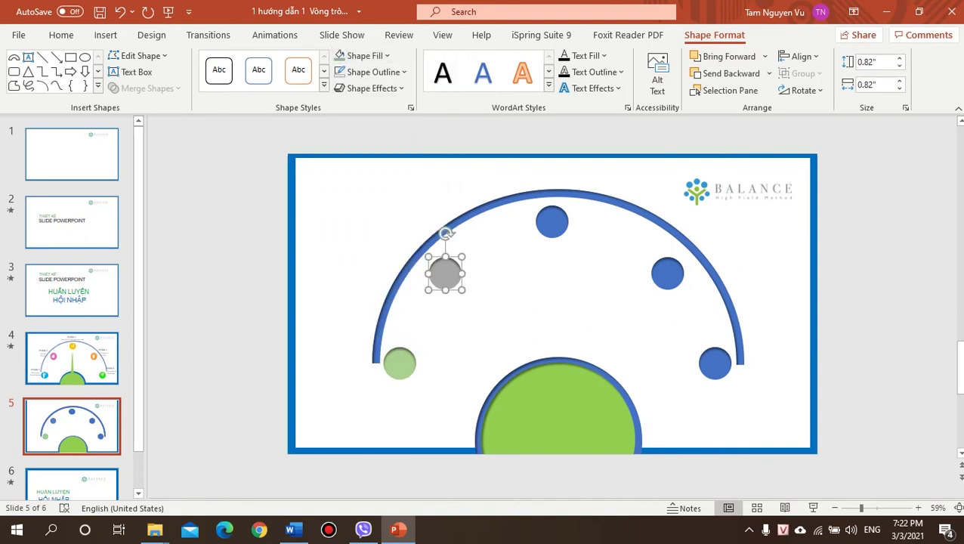
{"action": "left_click", "coordinate": [552, 222]}
{"action": "left_click", "coordinate": [366, 56]}
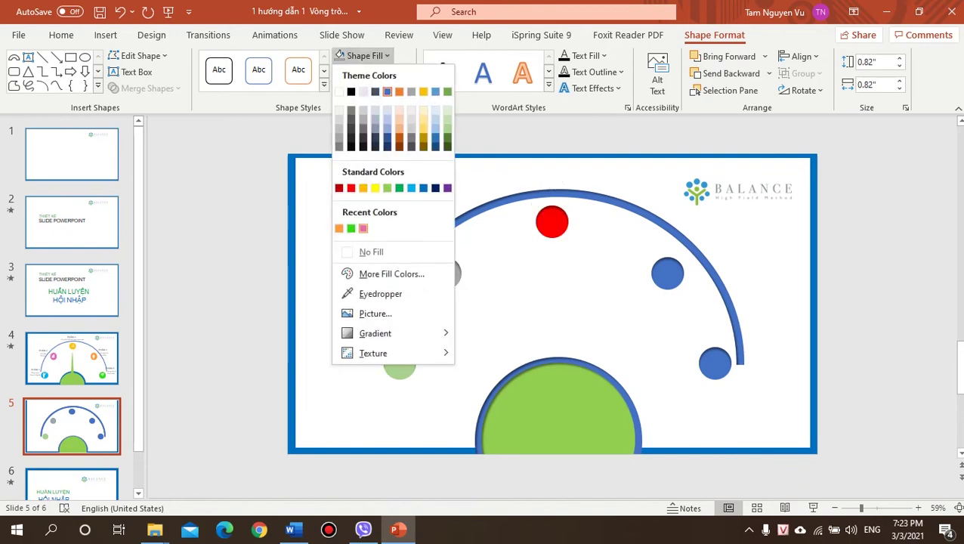
{"action": "left_click", "coordinate": [362, 228]}
Step: Fill the upper-right circle green and the rightmost light blue, then compare with slide 4
{"action": "left_click", "coordinate": [667, 274]}
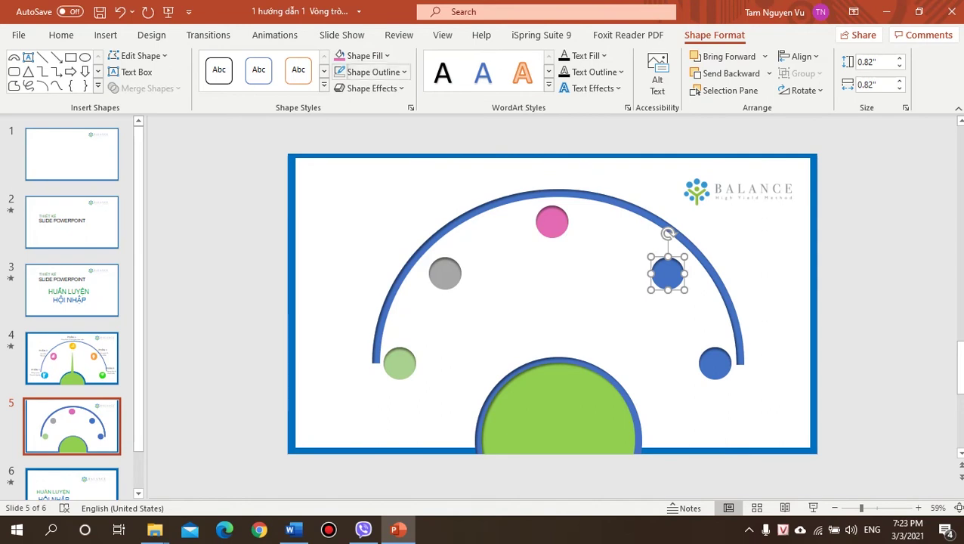
{"action": "left_click", "coordinate": [364, 56]}
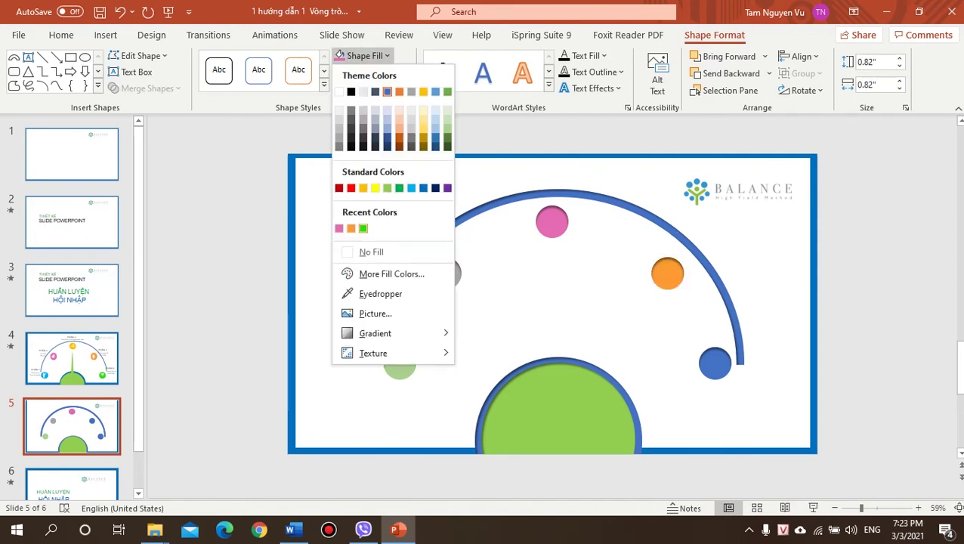
{"action": "left_click", "coordinate": [363, 228]}
{"action": "left_click", "coordinate": [699, 317]}
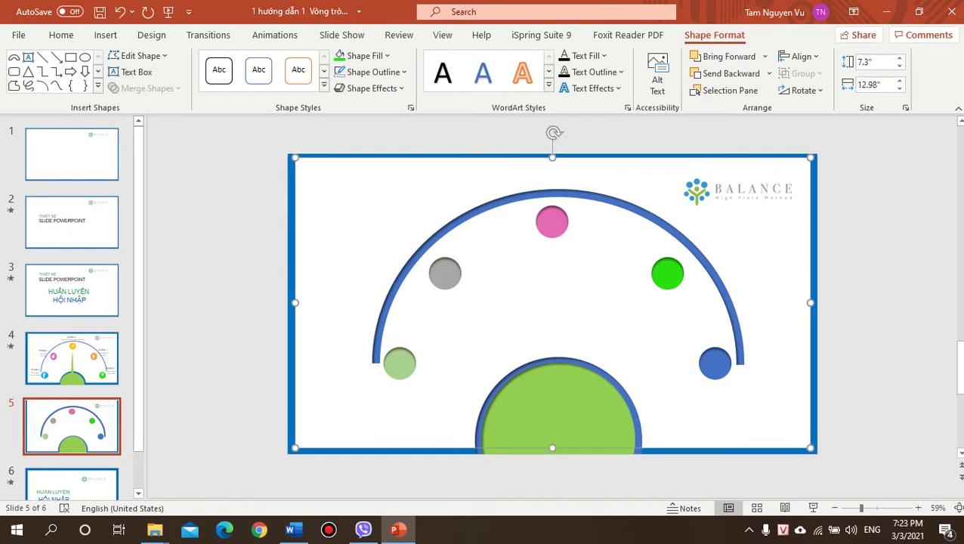
{"action": "left_click", "coordinate": [715, 363]}
{"action": "left_click", "coordinate": [364, 56]}
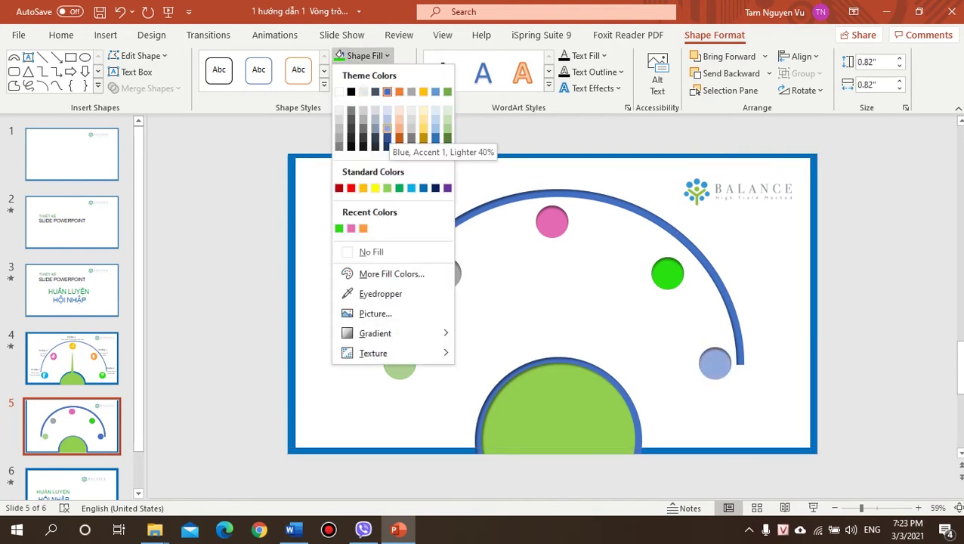
{"action": "left_click", "coordinate": [387, 128]}
{"action": "left_click", "coordinate": [72, 425]}
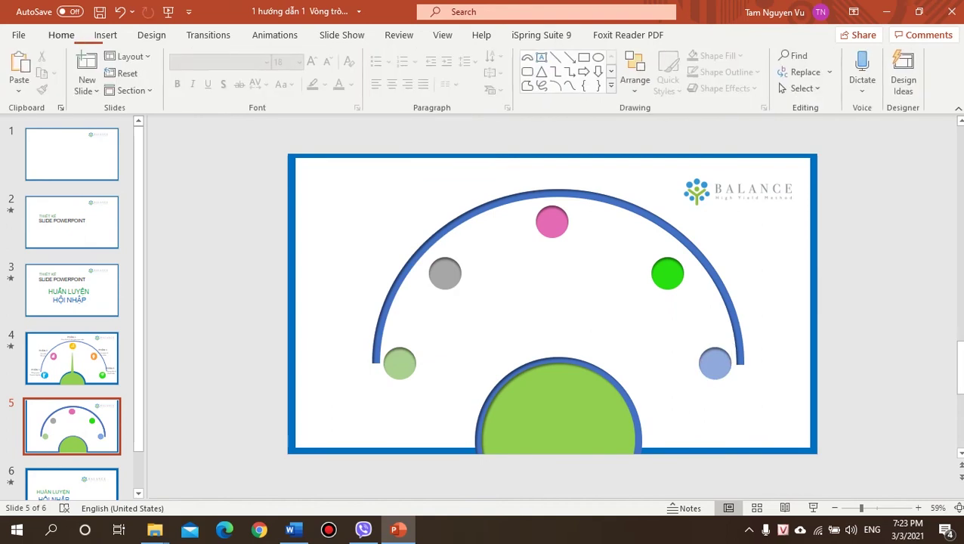
{"action": "left_click", "coordinate": [72, 357]}
{"action": "left_click", "coordinate": [72, 425]}
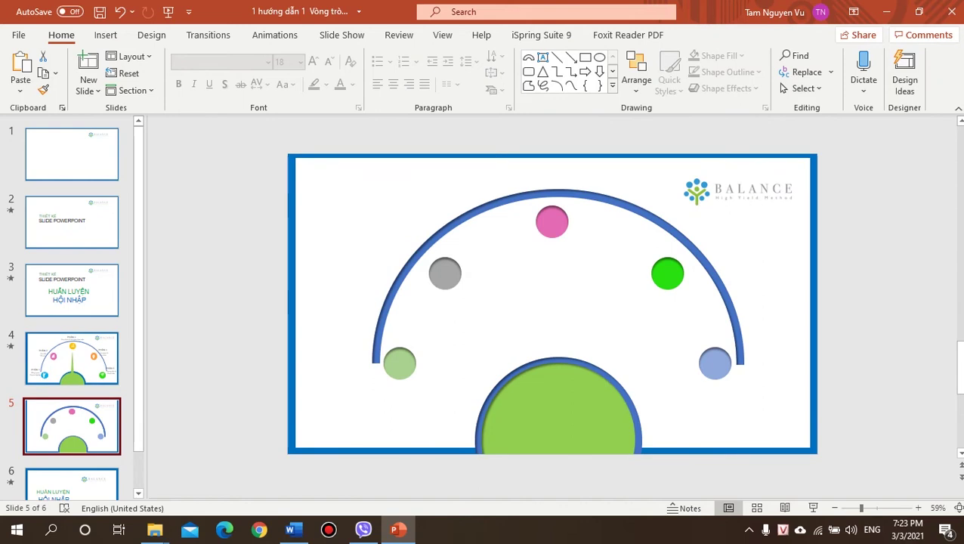
Step: Check slide 4 for reference, save the presentation with Ctrl+S, and open the Shapes gallery
{"action": "left_click", "coordinate": [71, 358]}
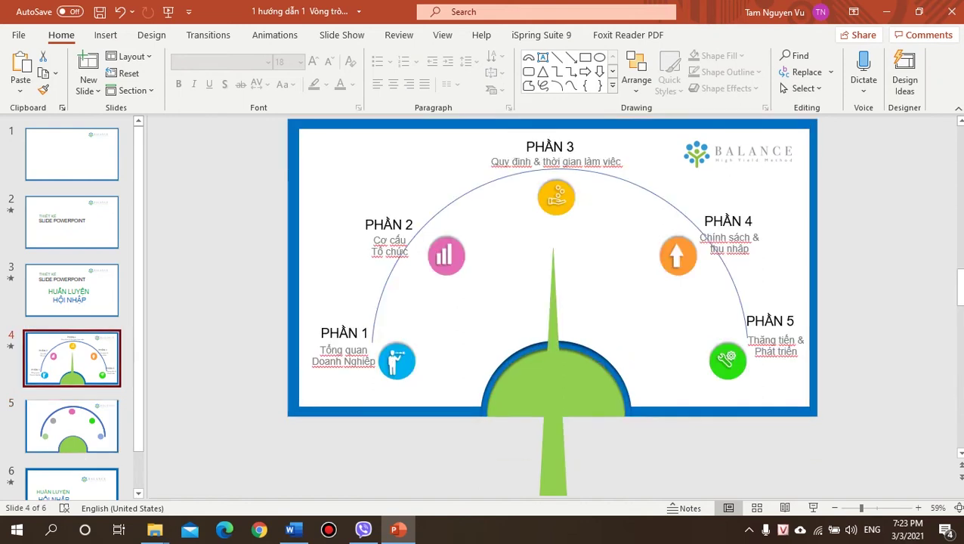
{"action": "left_click", "coordinate": [72, 425]}
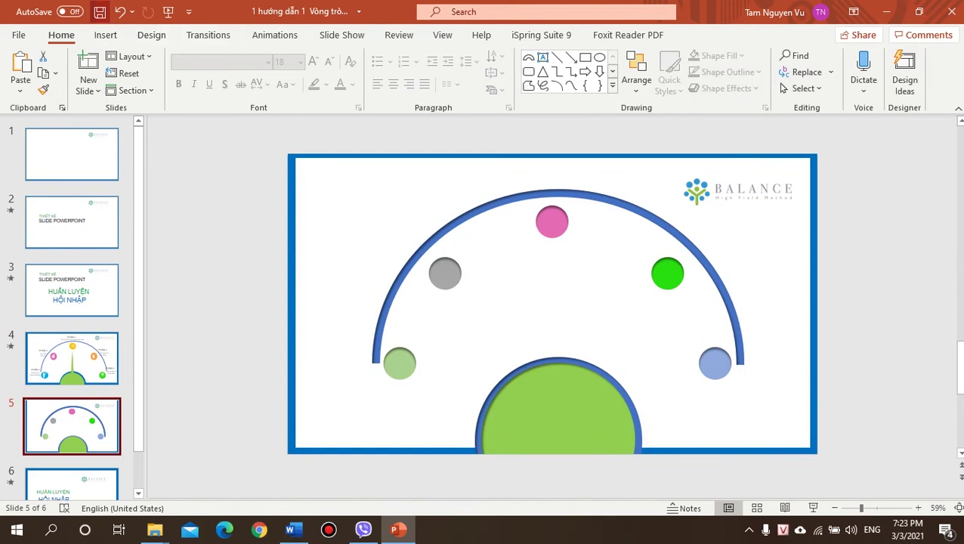
{"action": "key", "text": "ctrl+s"}
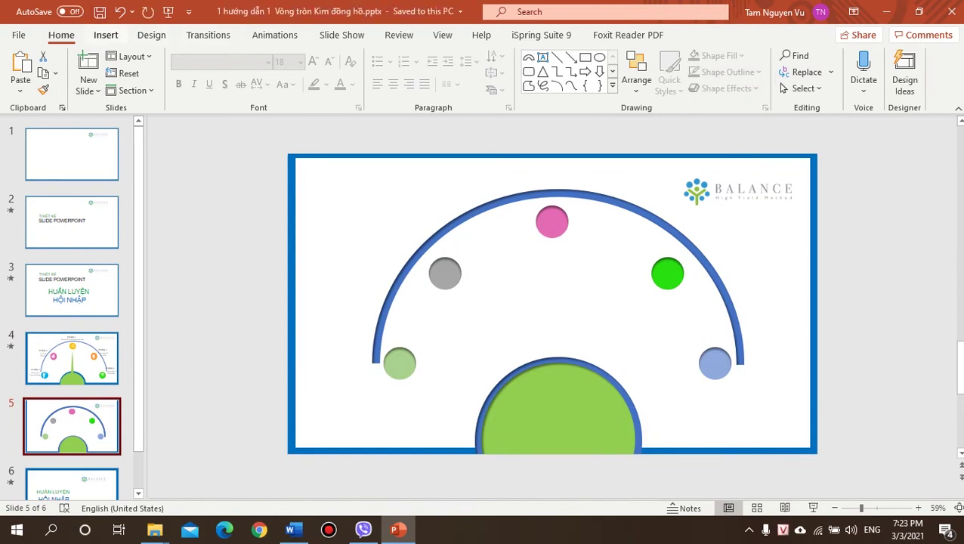
{"action": "left_click", "coordinate": [106, 35]}
{"action": "left_click", "coordinate": [228, 75]}
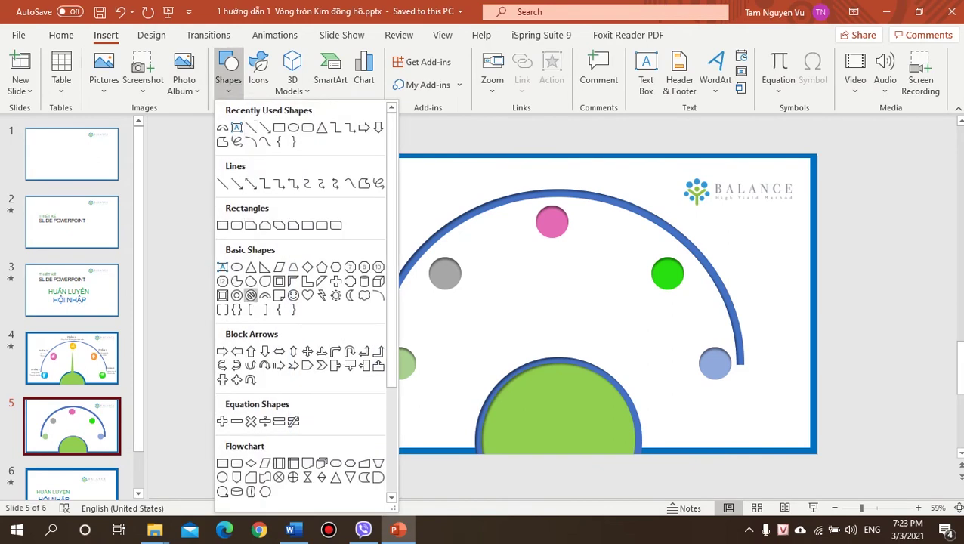
Step: Draw a tall light-green triangle needle centred over the green semicircle
{"action": "left_click", "coordinate": [250, 267]}
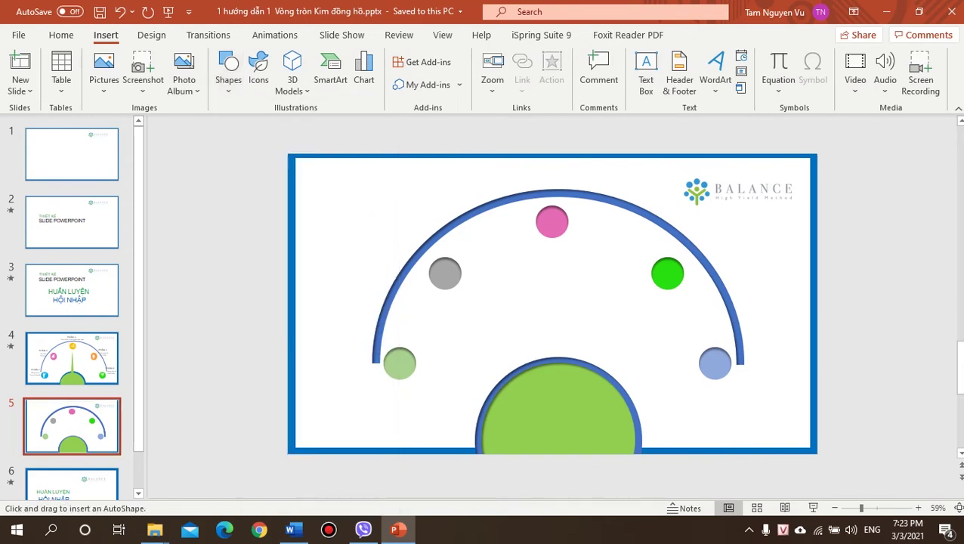
{"action": "mouse_move", "coordinate": [237, 207]}
{"action": "left_mouse_down"}
{"action": "mouse_move", "coordinate": [300, 405]}
{"action": "mouse_move", "coordinate": [278, 454]}
{"action": "mouse_move", "coordinate": [287, 448]}
{"action": "left_mouse_up"}
{"action": "mouse_move", "coordinate": [260, 362]}
{"action": "left_mouse_down"}
{"action": "mouse_move", "coordinate": [621, 433]}
{"action": "mouse_move", "coordinate": [564, 434]}
{"action": "mouse_move", "coordinate": [548, 426]}
{"action": "mouse_move", "coordinate": [548, 408]}
{"action": "left_mouse_up"}
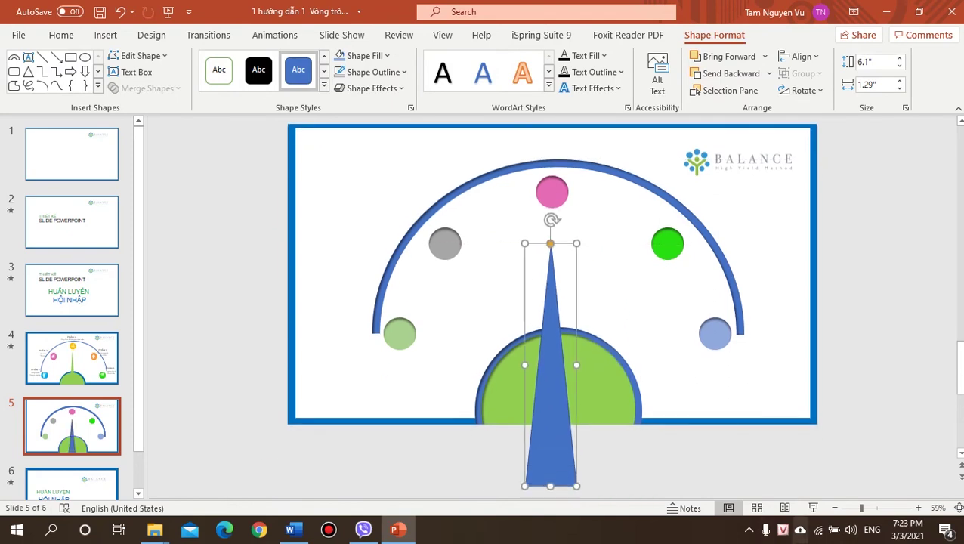
{"action": "scroll", "coordinate": [553, 413], "scroll_direction": "down", "scroll_amount": 2, "text": "ctrl"}
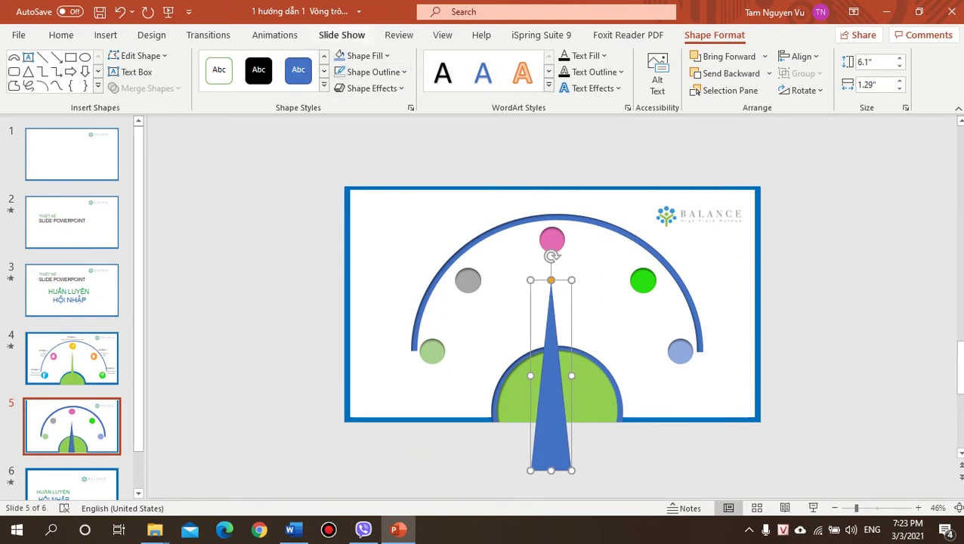
{"action": "left_click", "coordinate": [360, 55]}
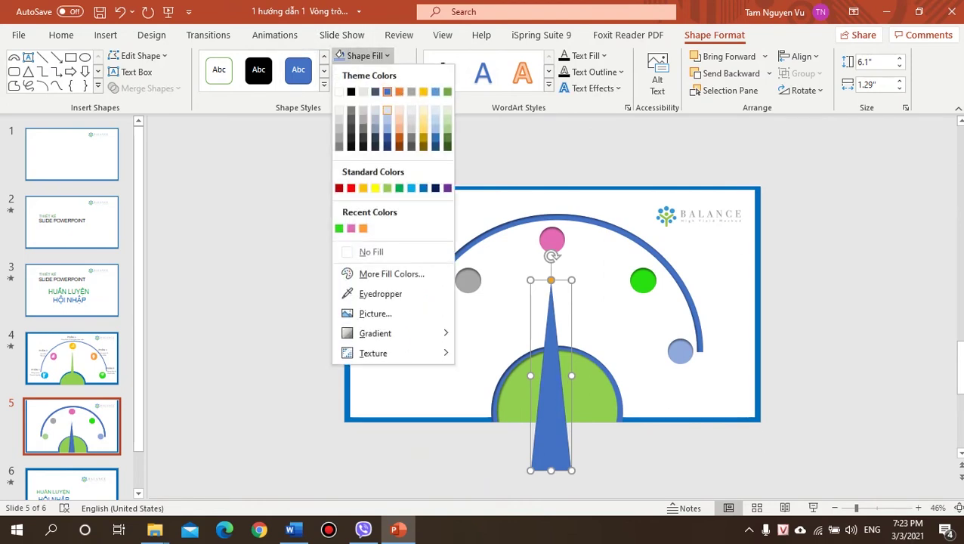
{"action": "left_click", "coordinate": [387, 188]}
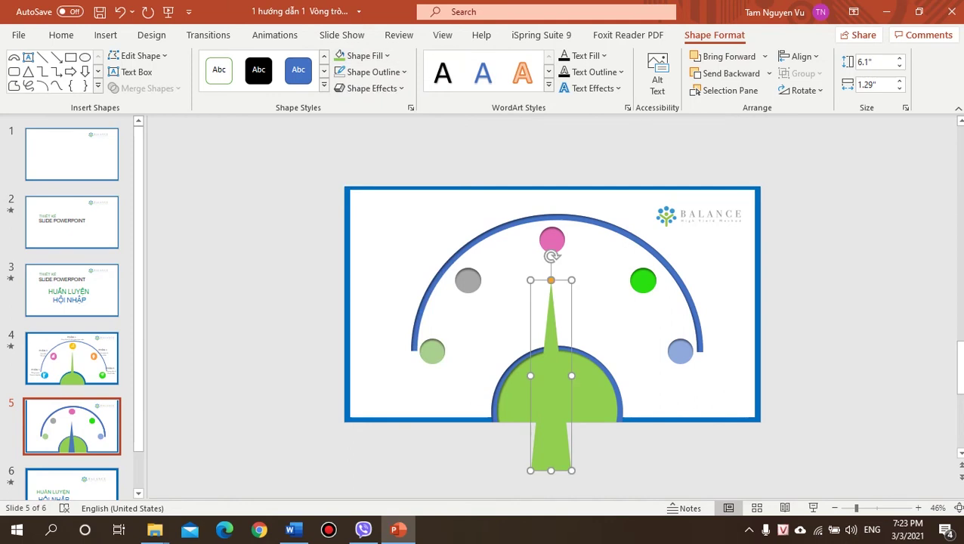
Step: Reposition the needle and narrow it to about 0.81 inches wide
{"action": "key", "text": "Tab"}
{"action": "key", "text": "Tab"}
{"action": "key", "text": "Tab"}
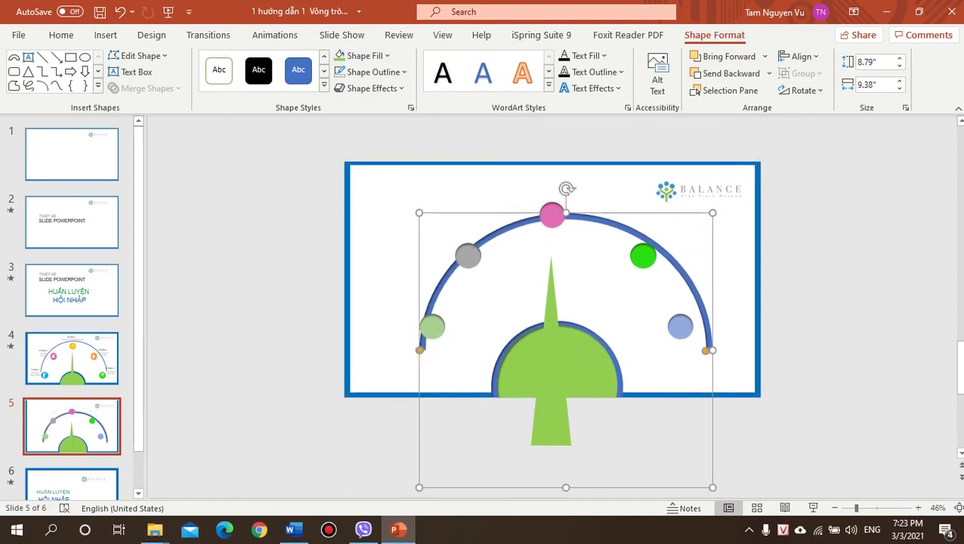
{"action": "key", "text": "Escape"}
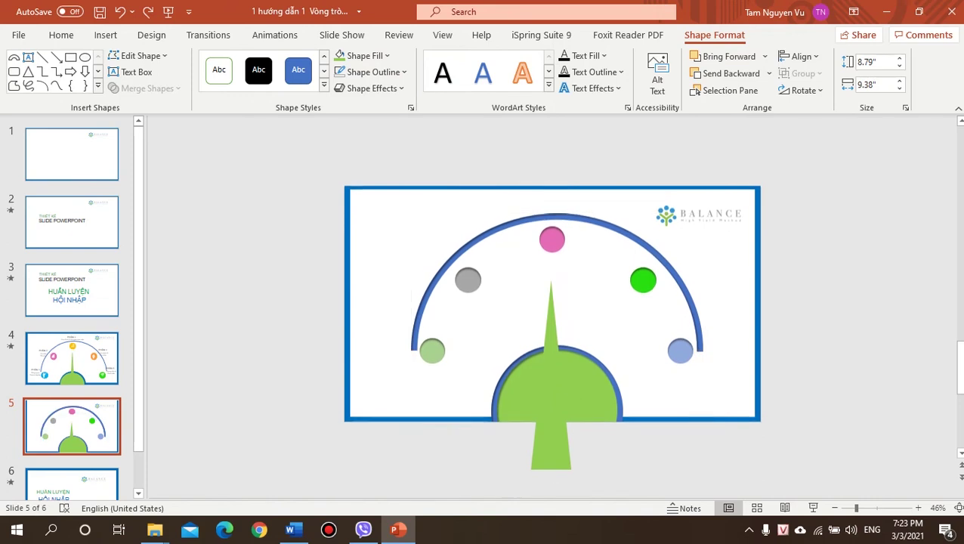
{"action": "mouse_move", "coordinate": [555, 257]}
{"action": "left_mouse_down"}
{"action": "mouse_move", "coordinate": [567, 257]}
{"action": "mouse_move", "coordinate": [560, 272]}
{"action": "left_mouse_up"}
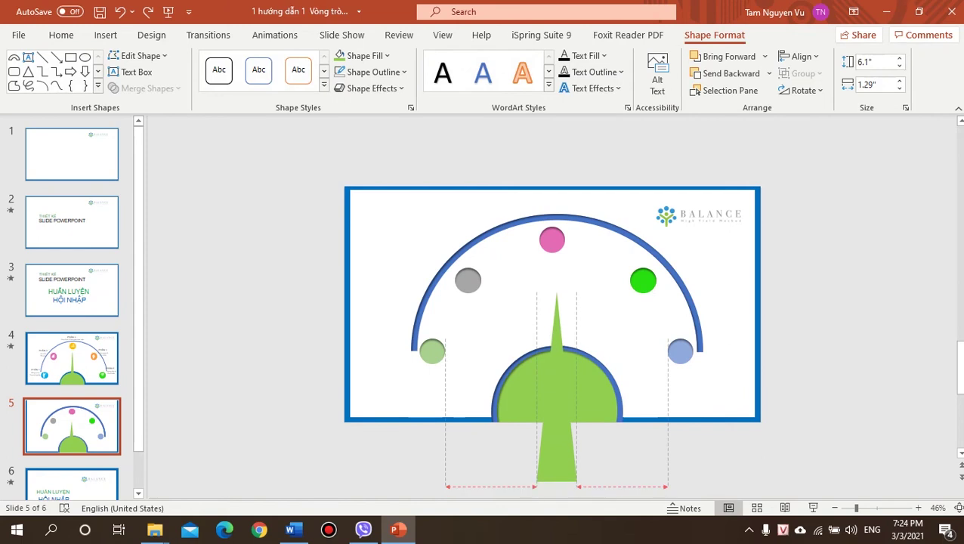
{"action": "left_click_drag", "start_coordinate": [561, 272], "coordinate": [559, 258]}
{"action": "left_click_drag", "start_coordinate": [555, 325], "coordinate": [551, 325]}
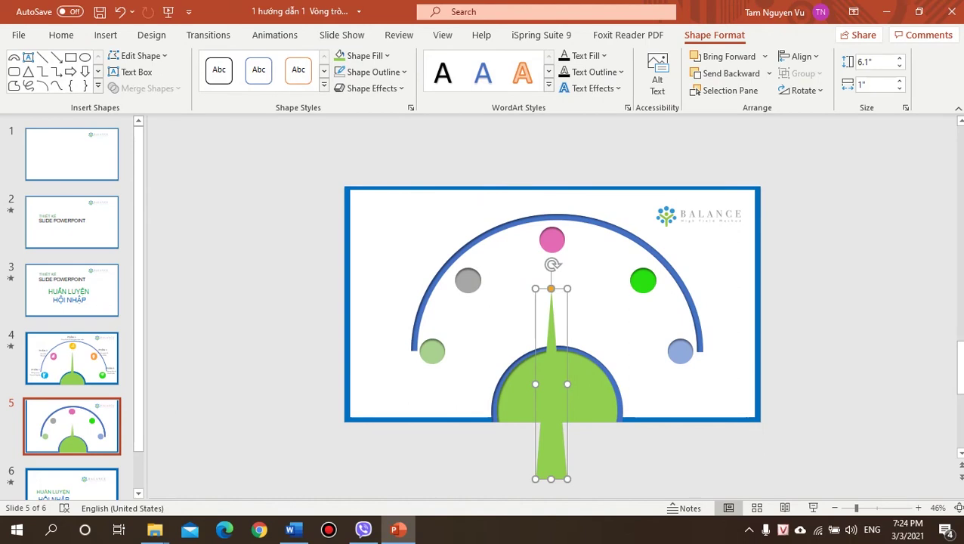
{"action": "left_click_drag", "start_coordinate": [535, 384], "coordinate": [556, 355]}
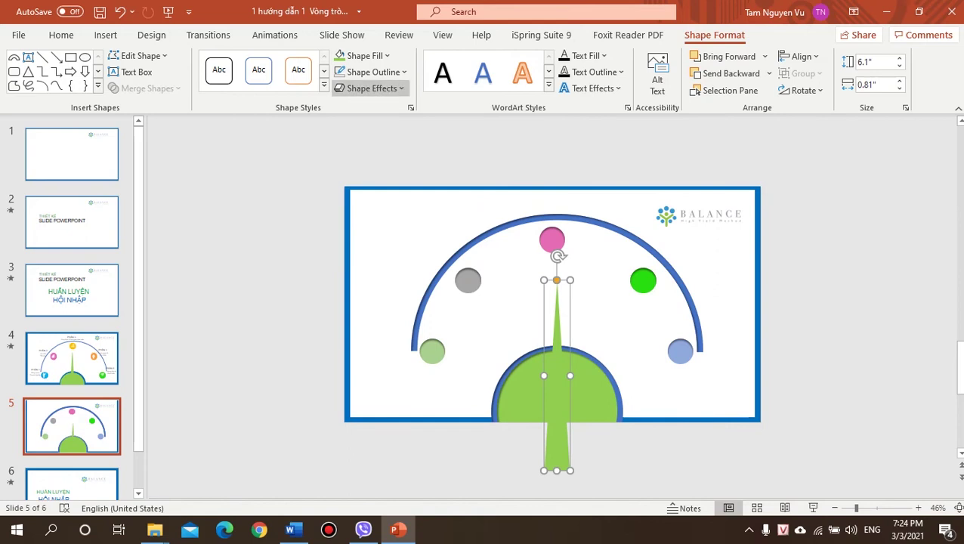
Step: Try a shadow preset on the needle, then undo it so the needle has no shadow
{"action": "left_click", "coordinate": [370, 88]}
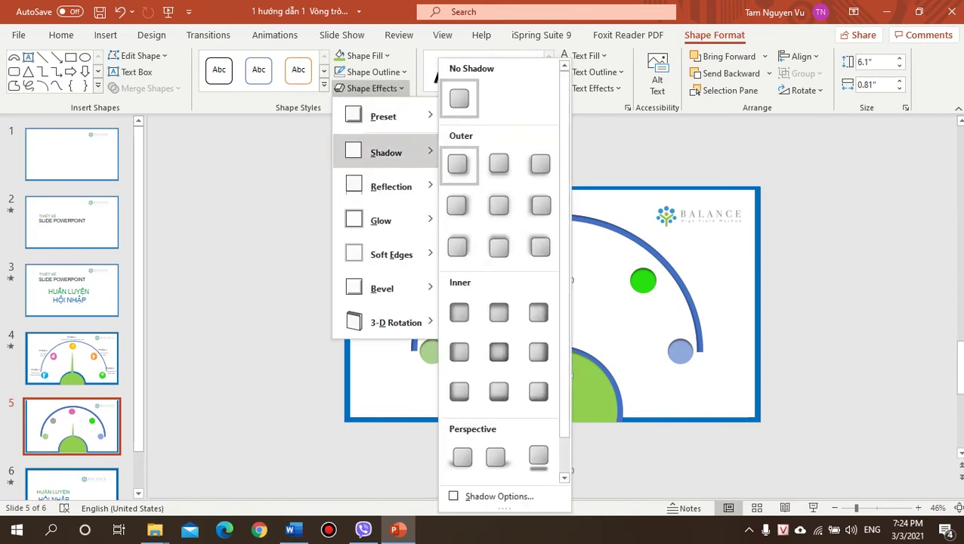
{"action": "left_click", "coordinate": [498, 205]}
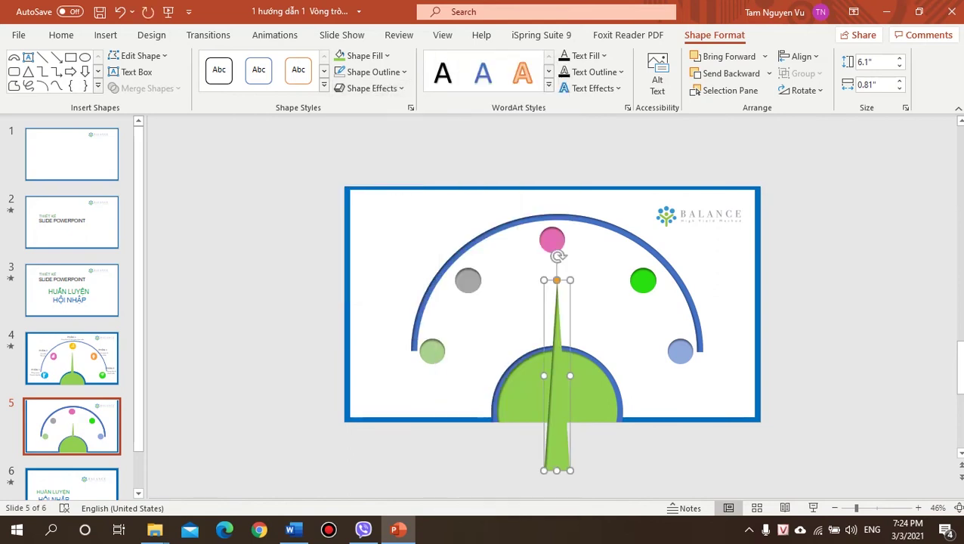
{"action": "left_click", "coordinate": [120, 11]}
{"action": "key", "text": "Escape"}
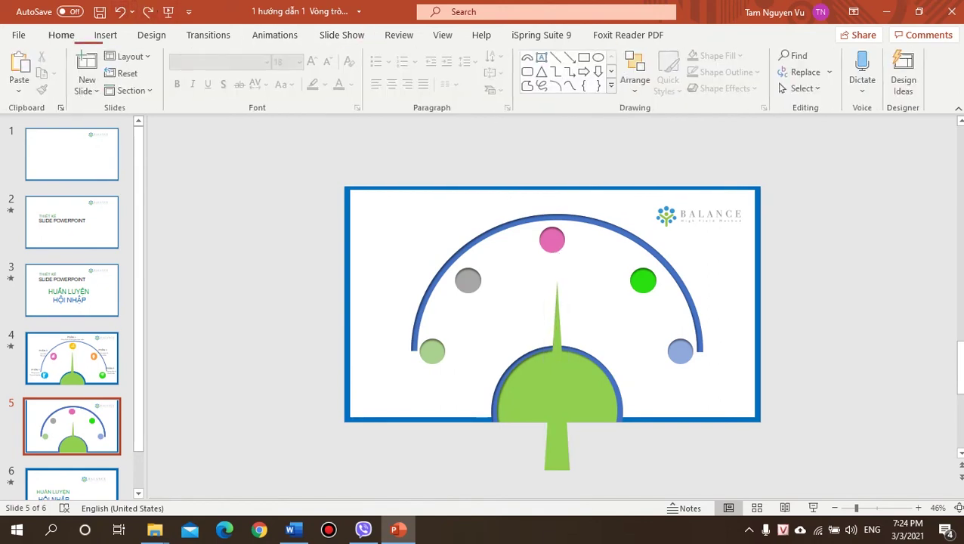
{"action": "left_click", "coordinate": [557, 317]}
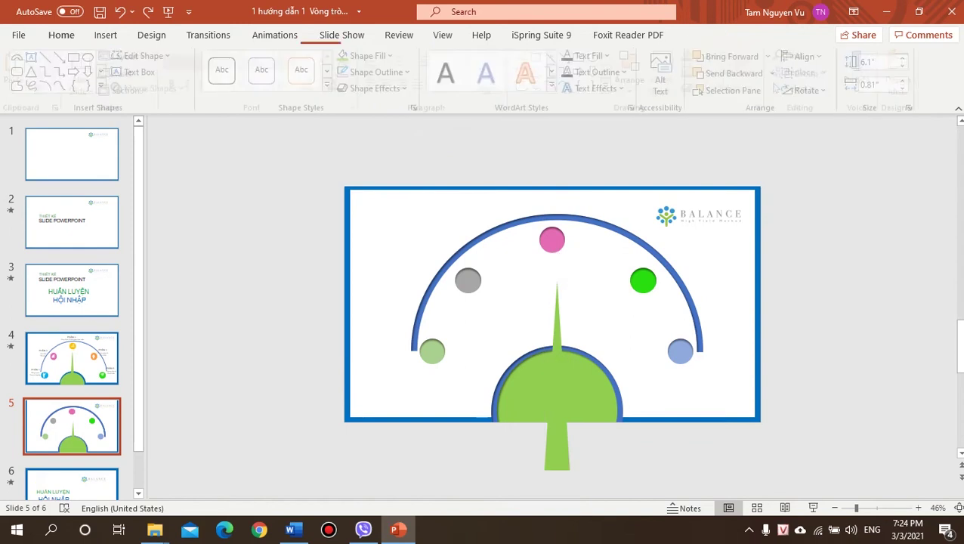
Step: Extend the needle's tail below the slide so only its tip shows above the gauge base
{"action": "left_click", "coordinate": [61, 35]}
{"action": "scroll", "coordinate": [557, 377], "scroll_direction": "down", "scroll_amount": 1, "text": "ctrl"}
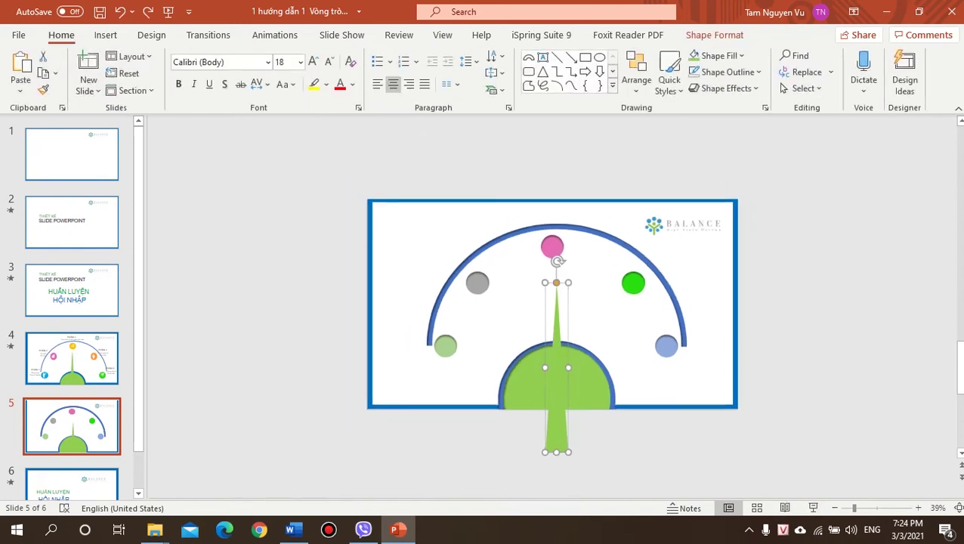
{"action": "mouse_move", "coordinate": [557, 438]}
{"action": "left_mouse_down"}
{"action": "mouse_move", "coordinate": [550, 463]}
{"action": "mouse_move", "coordinate": [556, 455]}
{"action": "left_mouse_up"}
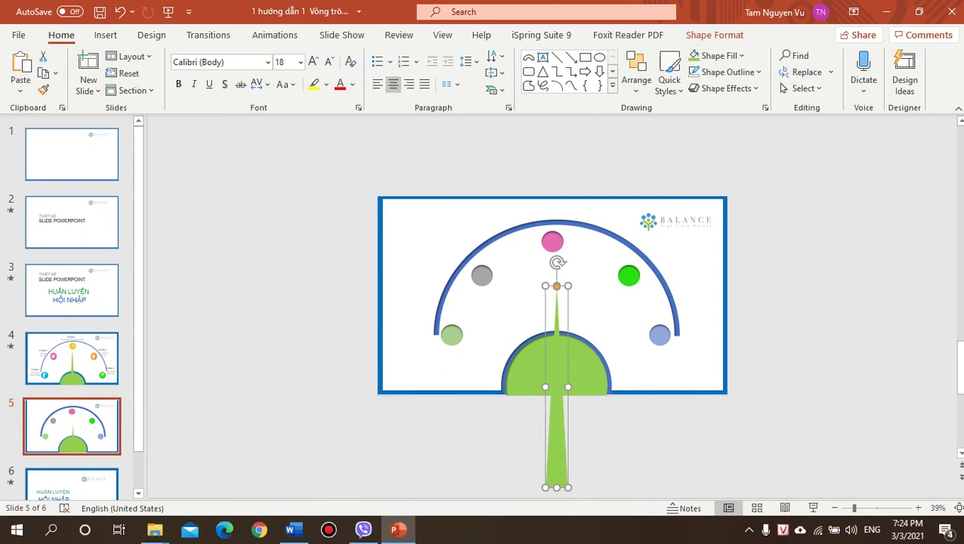
{"action": "left_click", "coordinate": [626, 434]}
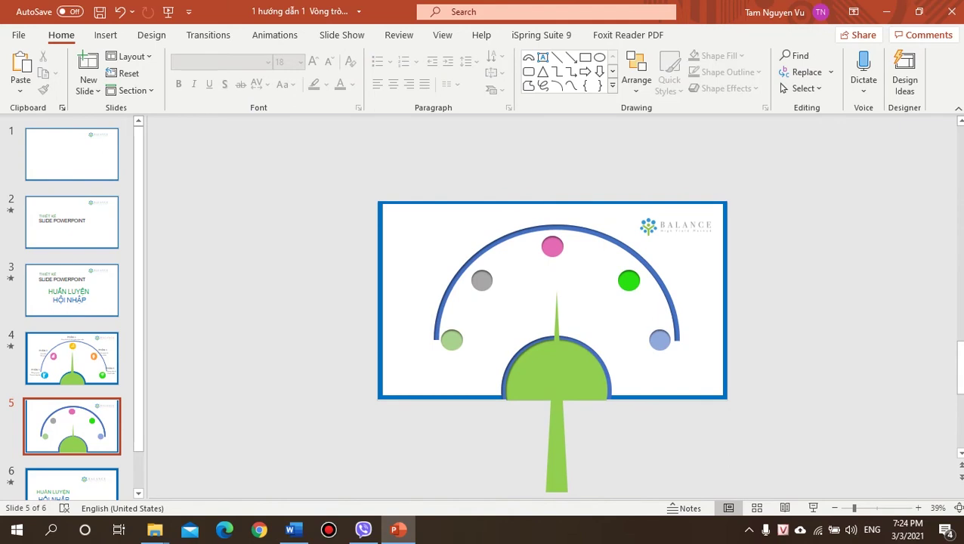
{"action": "left_click", "coordinate": [556, 446]}
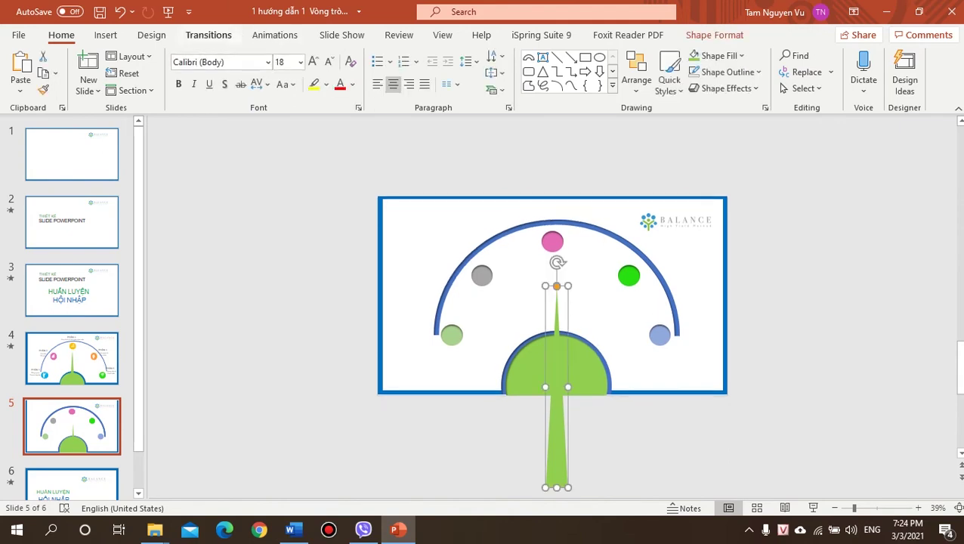
{"action": "left_click", "coordinate": [275, 35]}
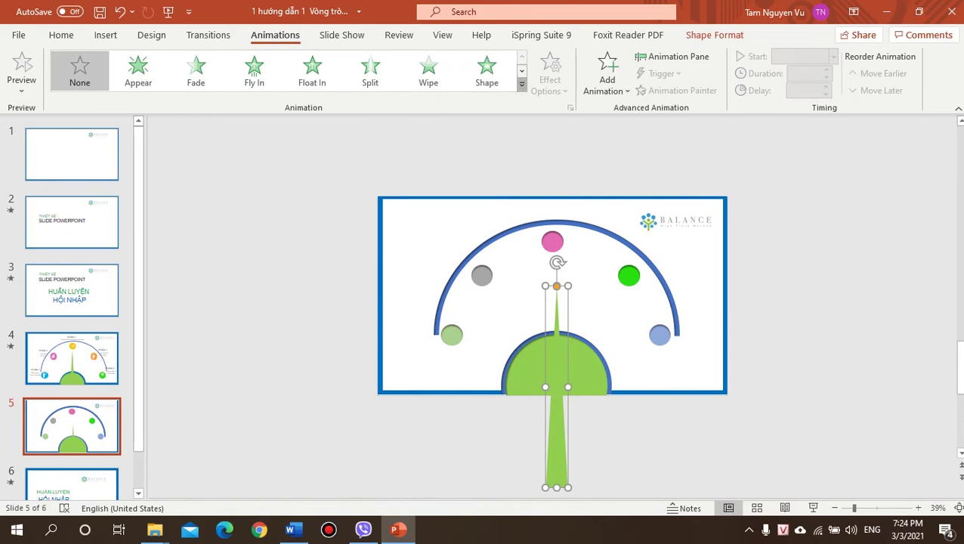
Step: Apply a Spin to the needle: 75° clockwise, 1.06 s smooth start, 1.32 s bounce end
{"action": "left_click", "coordinate": [521, 84]}
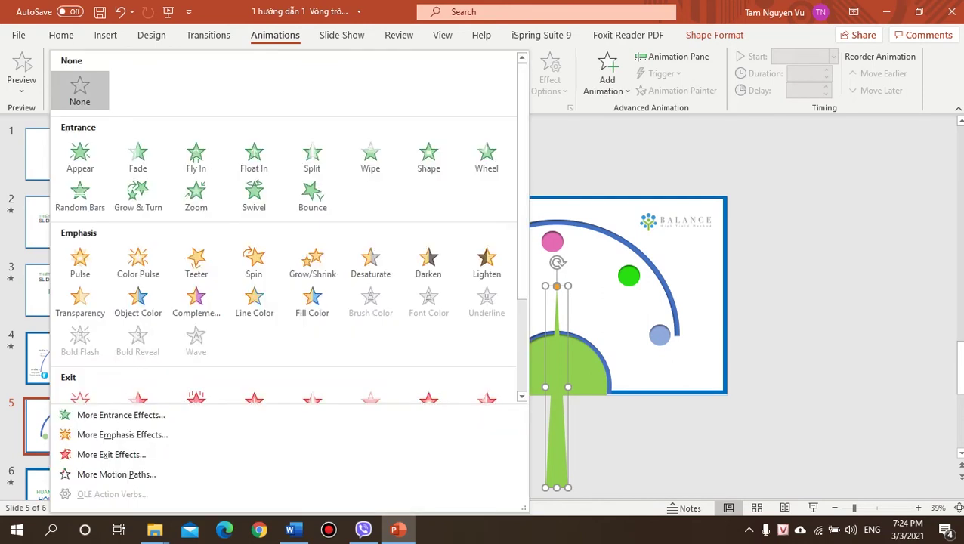
{"action": "left_click", "coordinate": [254, 263]}
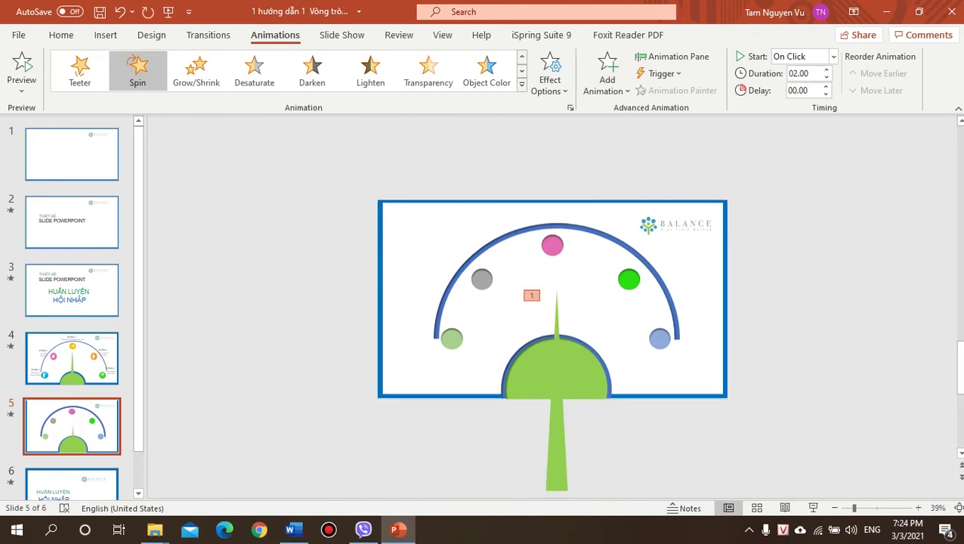
{"action": "left_click", "coordinate": [672, 57]}
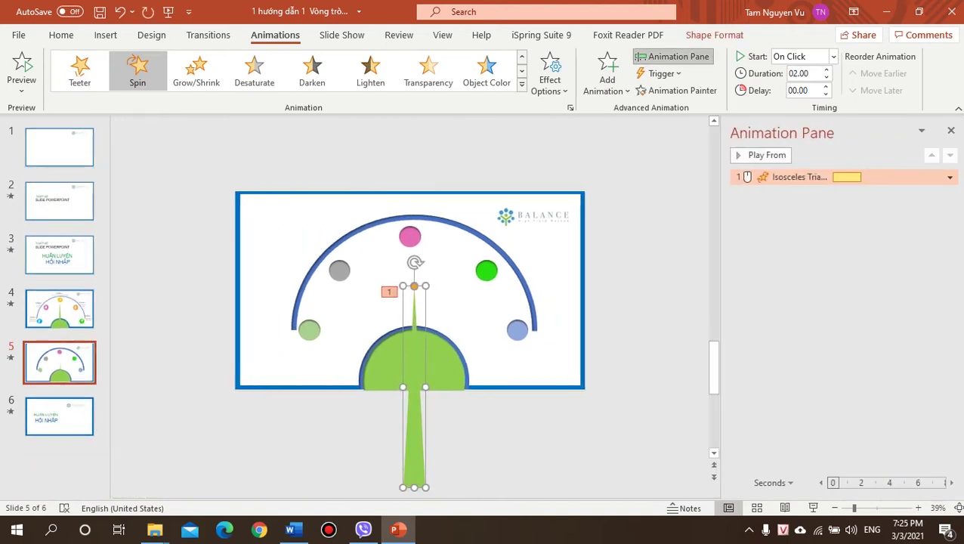
{"action": "left_click", "coordinate": [950, 176]}
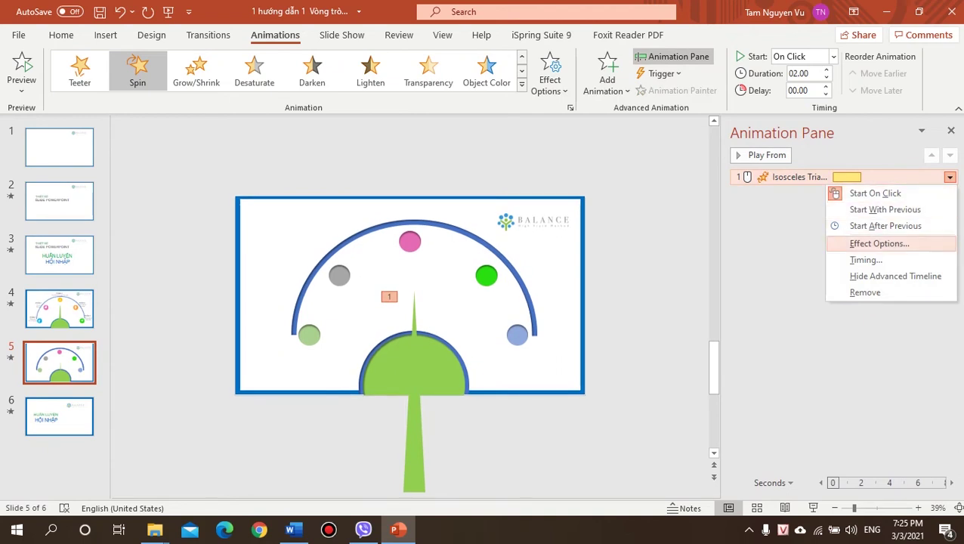
{"action": "left_click", "coordinate": [878, 243]}
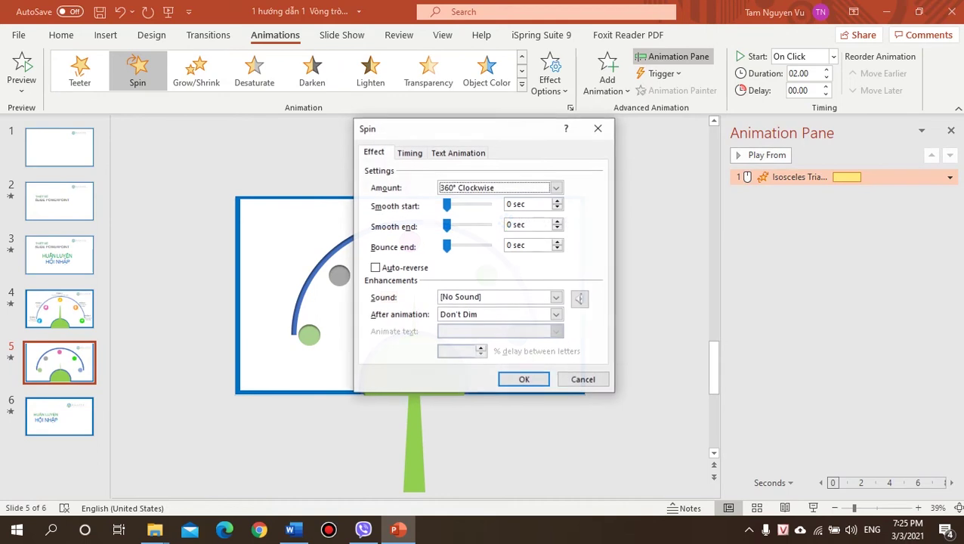
{"action": "left_click_drag", "start_coordinate": [446, 204], "coordinate": [449, 205]}
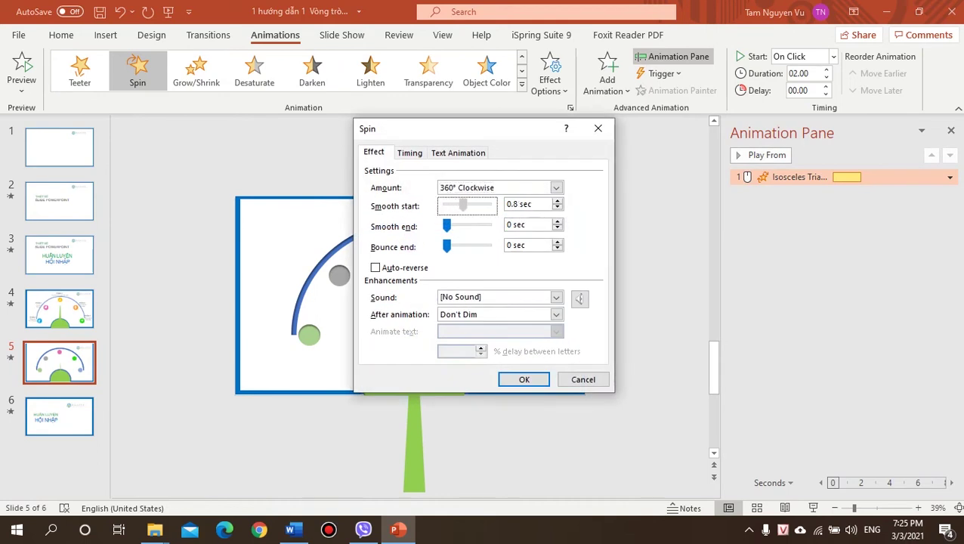
{"action": "left_click_drag", "start_coordinate": [447, 246], "coordinate": [448, 246]}
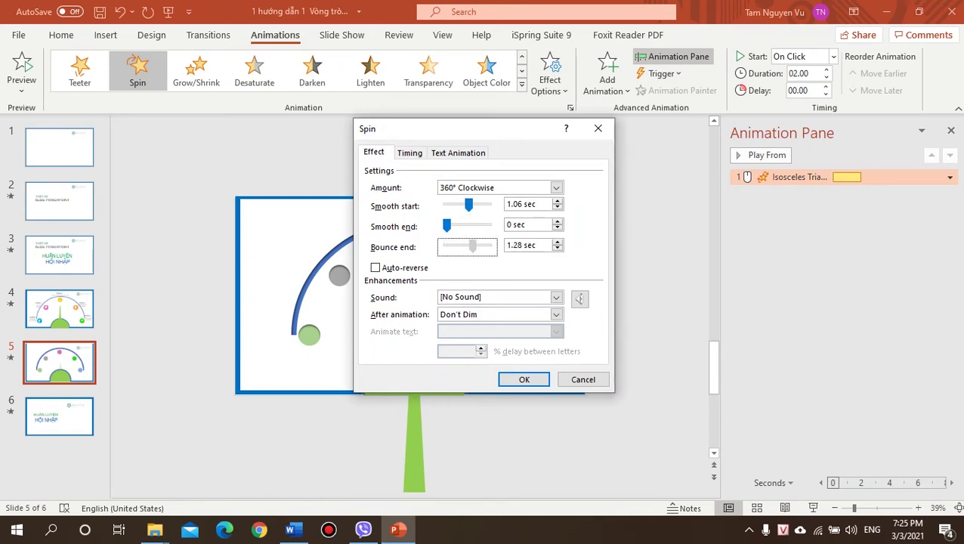
{"action": "left_click", "coordinate": [556, 187]}
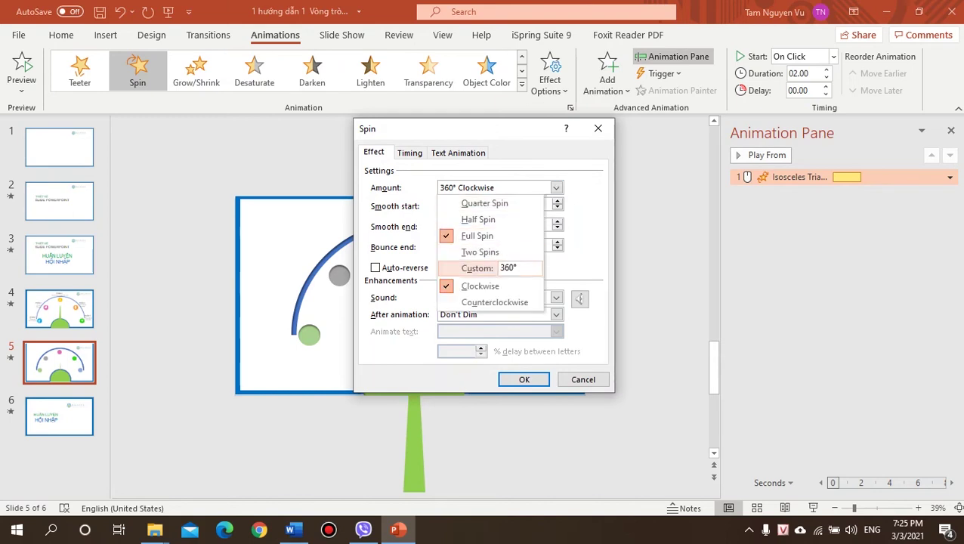
{"action": "left_click", "coordinate": [517, 267]}
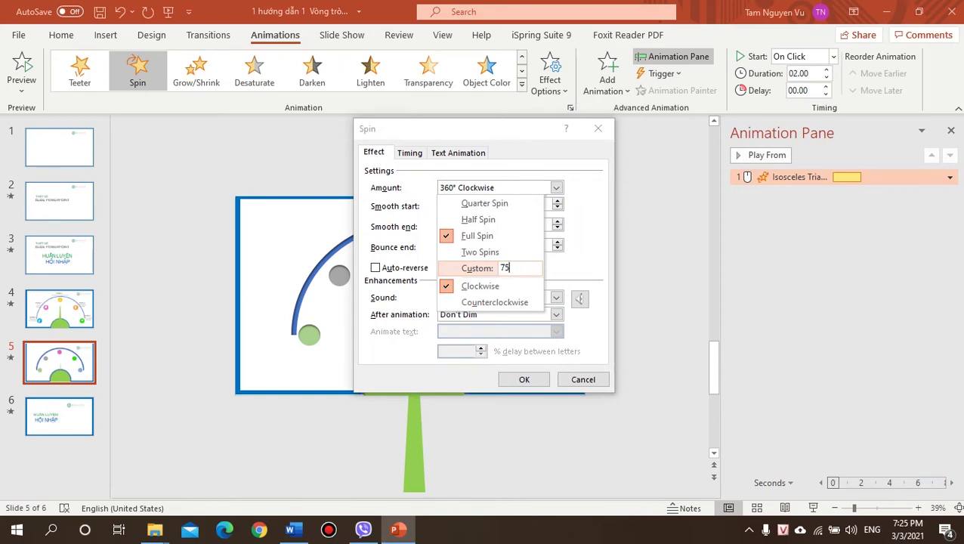
{"action": "key", "text": "Return"}
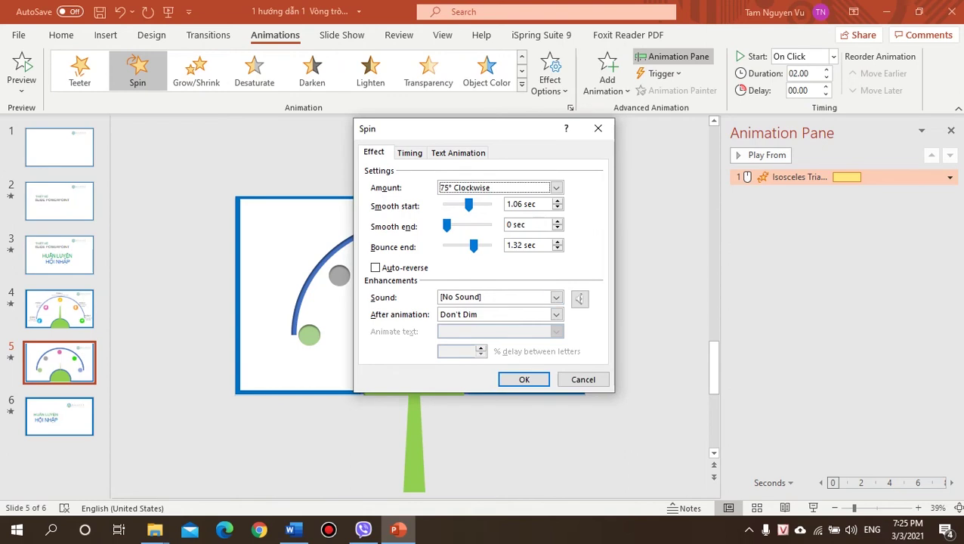
{"action": "key", "text": "Return"}
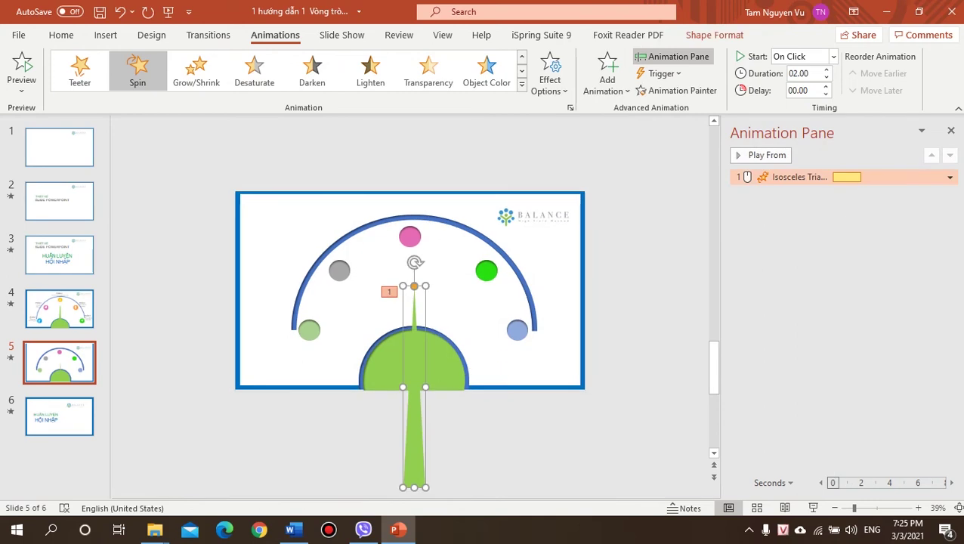
Step: Change the needle's Spin direction to counterclockwise
{"action": "left_click", "coordinate": [550, 75]}
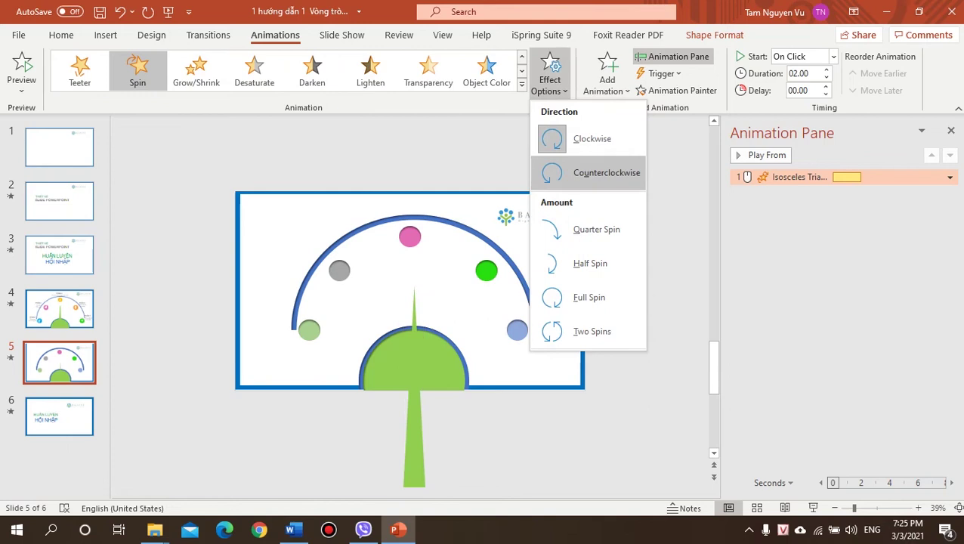
{"action": "left_click", "coordinate": [605, 172]}
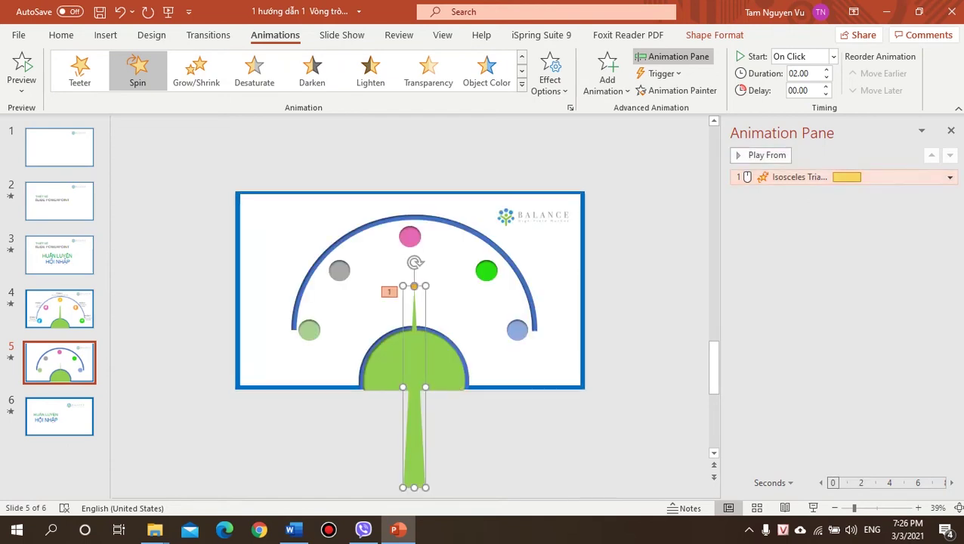
{"action": "key", "text": "Escape"}
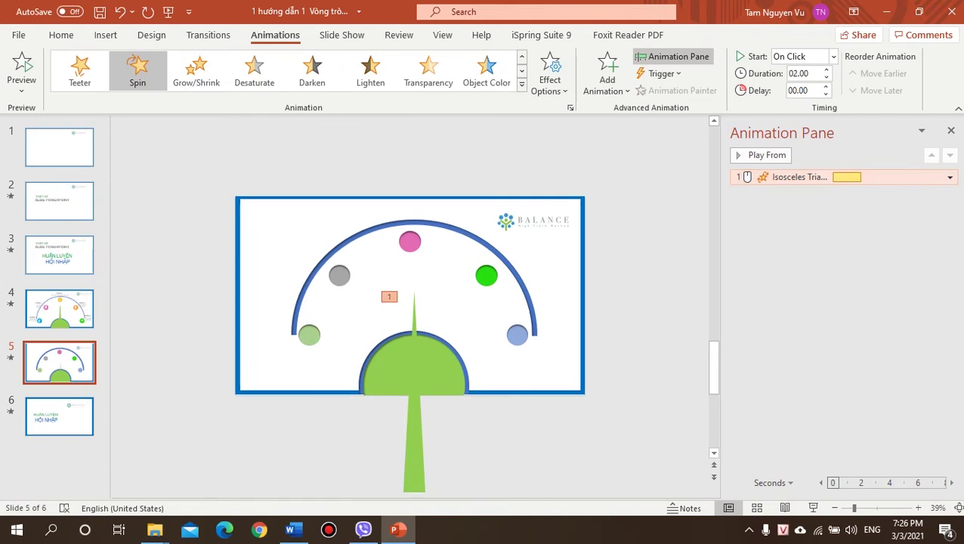
Step: Change the Spin amount to a custom 65° and preview the needle's swing
{"action": "left_click", "coordinate": [950, 177]}
{"action": "left_click", "coordinate": [880, 242]}
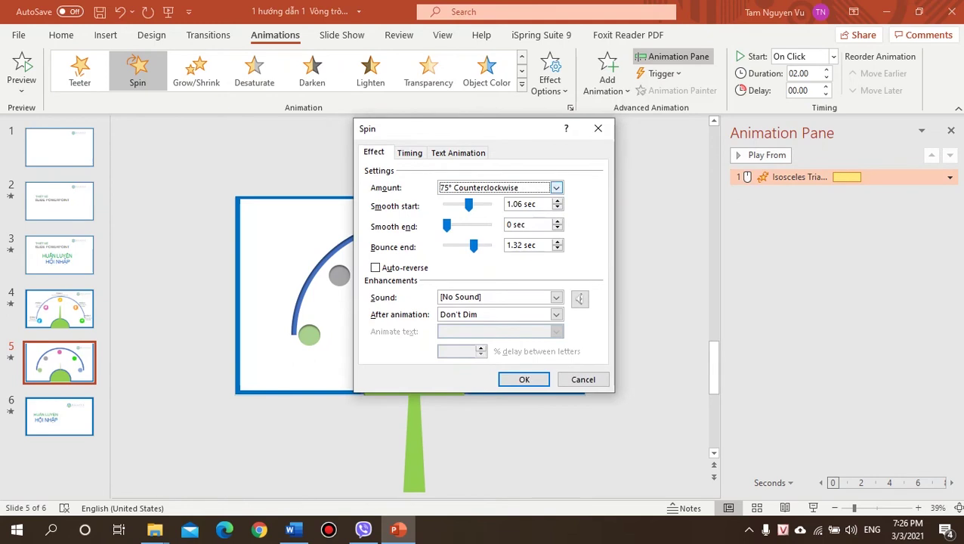
{"action": "left_click", "coordinate": [556, 187]}
{"action": "left_click", "coordinate": [506, 268]}
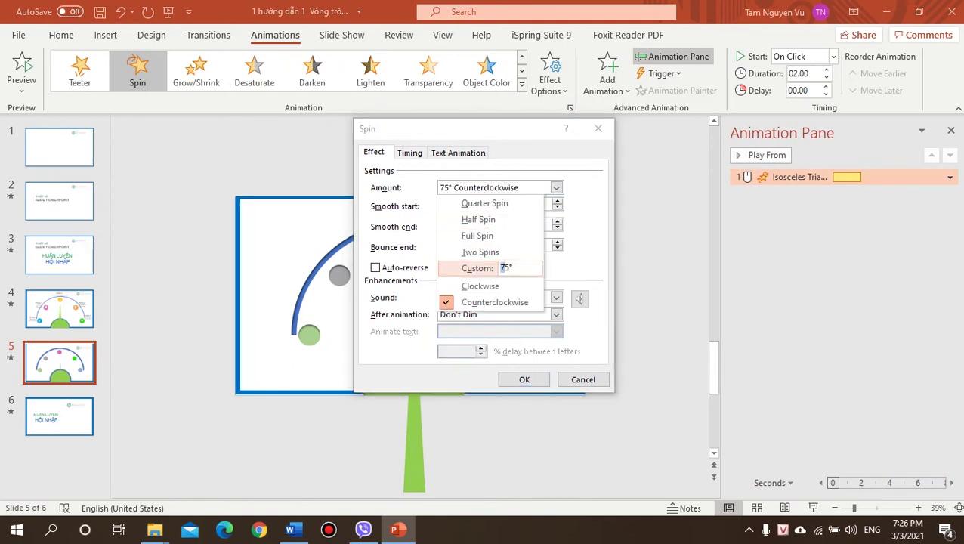
{"action": "type", "text": "6"}
{"action": "key", "text": "Return"}
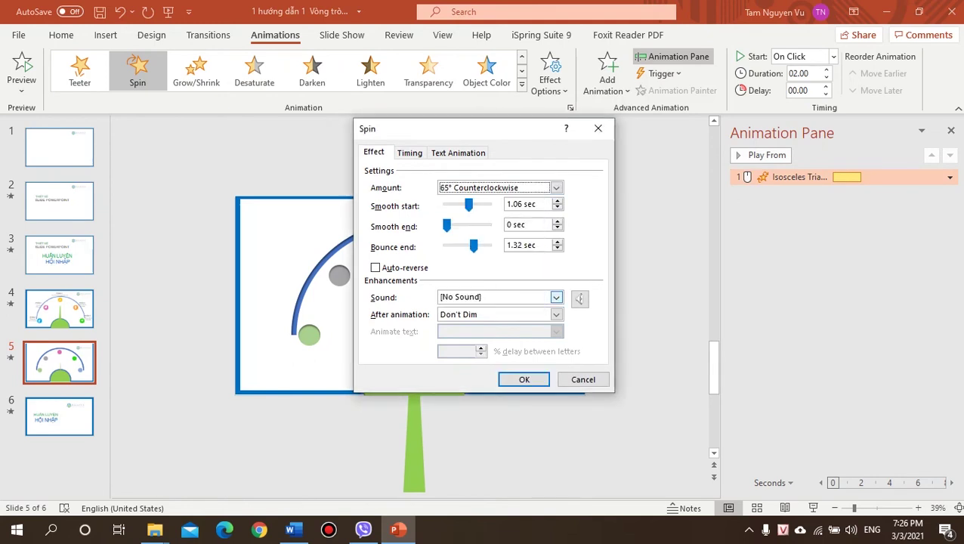
{"action": "key", "text": "Return"}
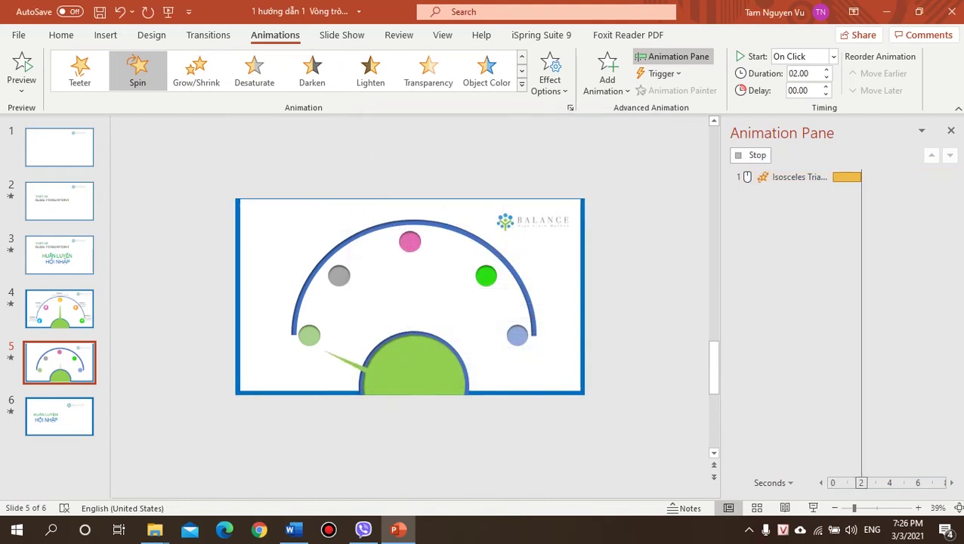
{"action": "left_click", "coordinate": [762, 154]}
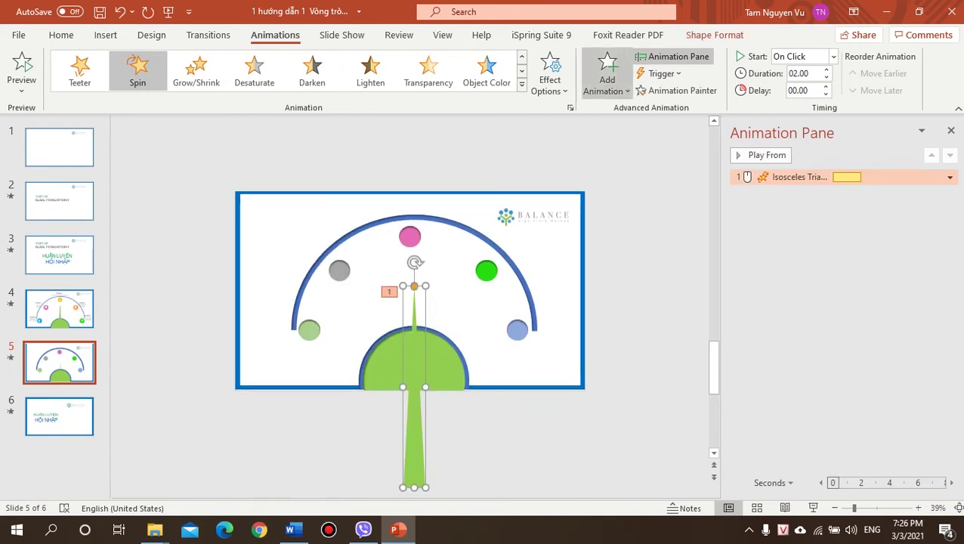
Step: Add a second Spin: 35° clockwise, 1 s smooth start, 1.24 s bounce end, then replay
{"action": "left_click", "coordinate": [606, 72]}
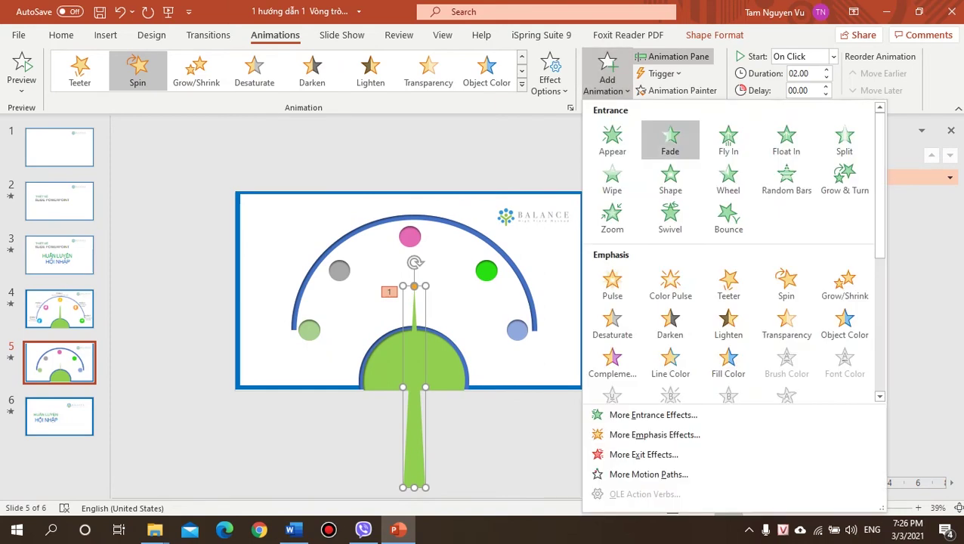
{"action": "left_click", "coordinate": [786, 284]}
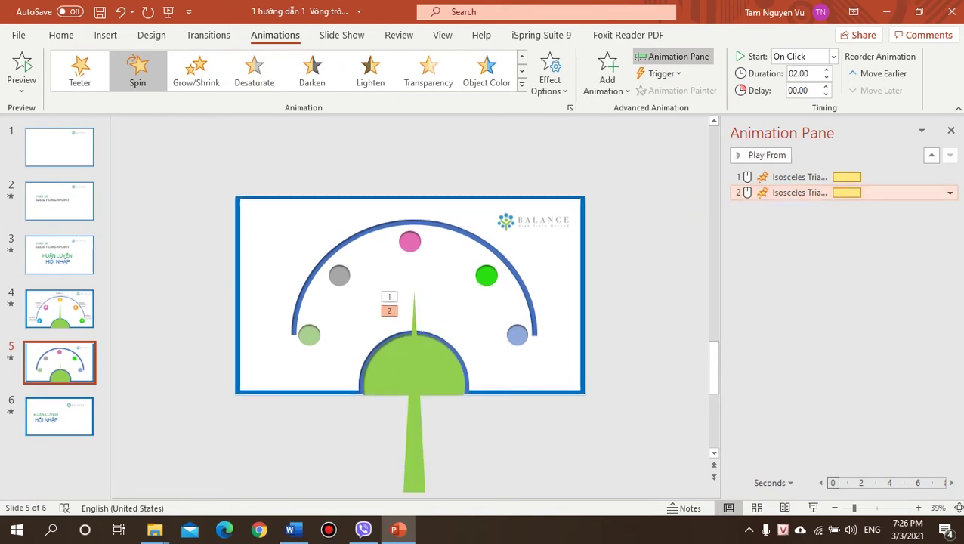
{"action": "left_click", "coordinate": [950, 193]}
{"action": "left_click", "coordinate": [878, 259]}
{"action": "left_click", "coordinate": [447, 205]}
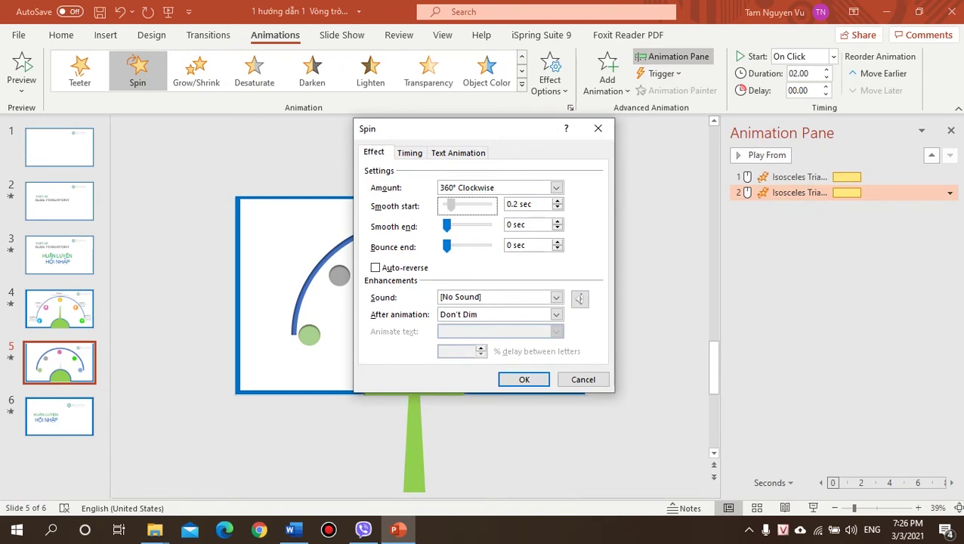
{"action": "left_click_drag", "start_coordinate": [446, 245], "coordinate": [449, 245]}
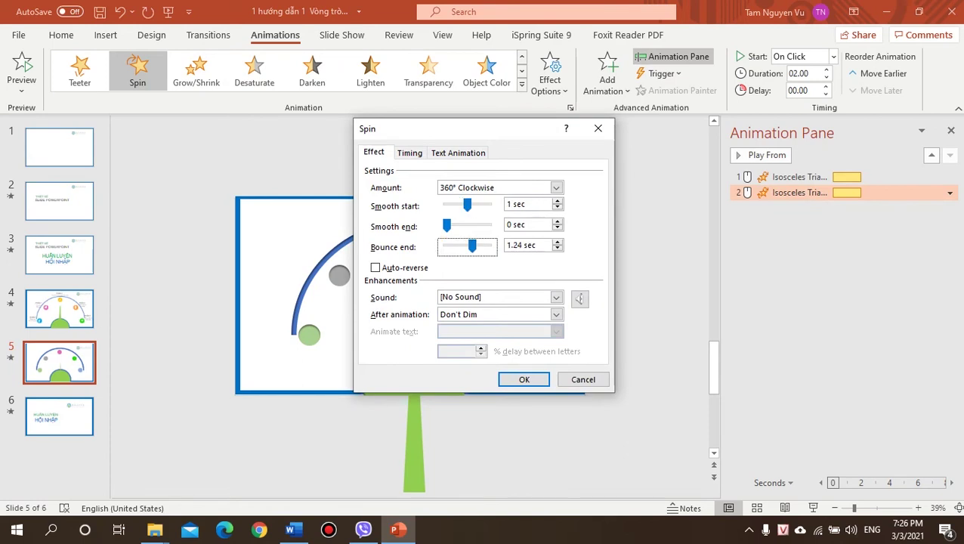
{"action": "left_click", "coordinate": [556, 188]}
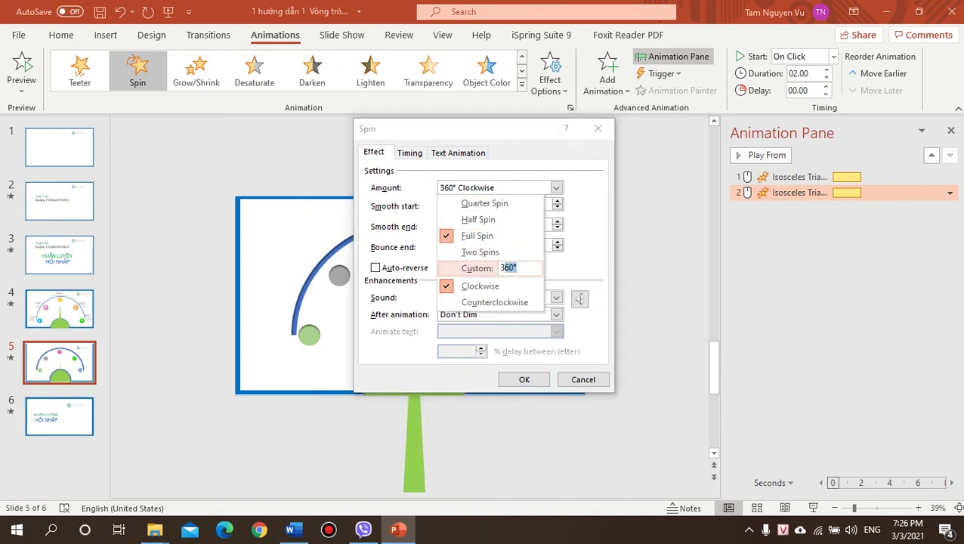
{"action": "type", "text": "35"}
{"action": "key", "text": "Return"}
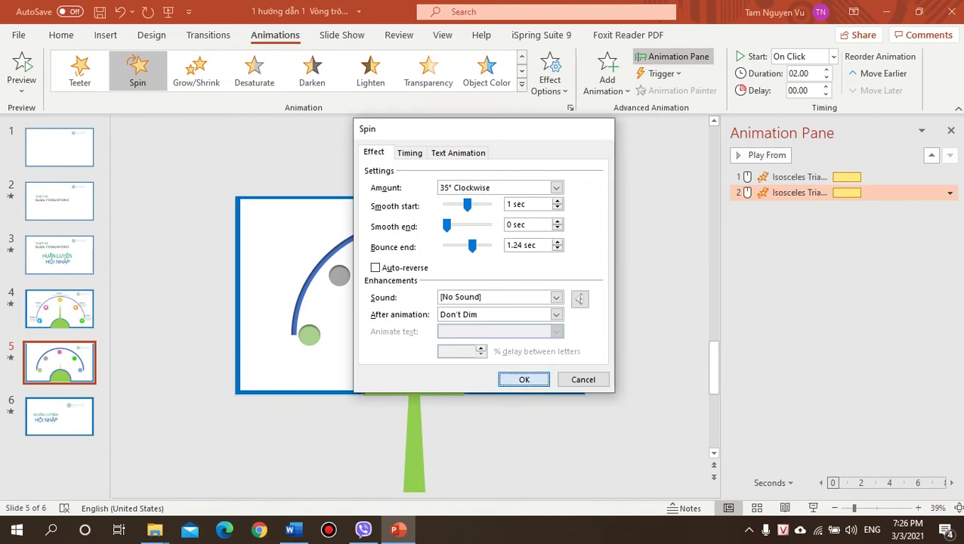
{"action": "key", "text": "Return"}
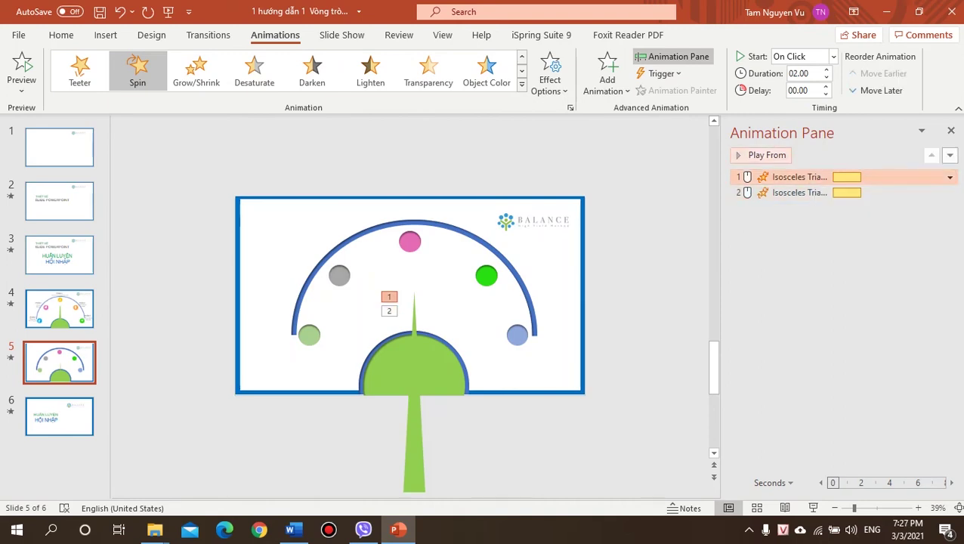
{"action": "left_click", "coordinate": [760, 155]}
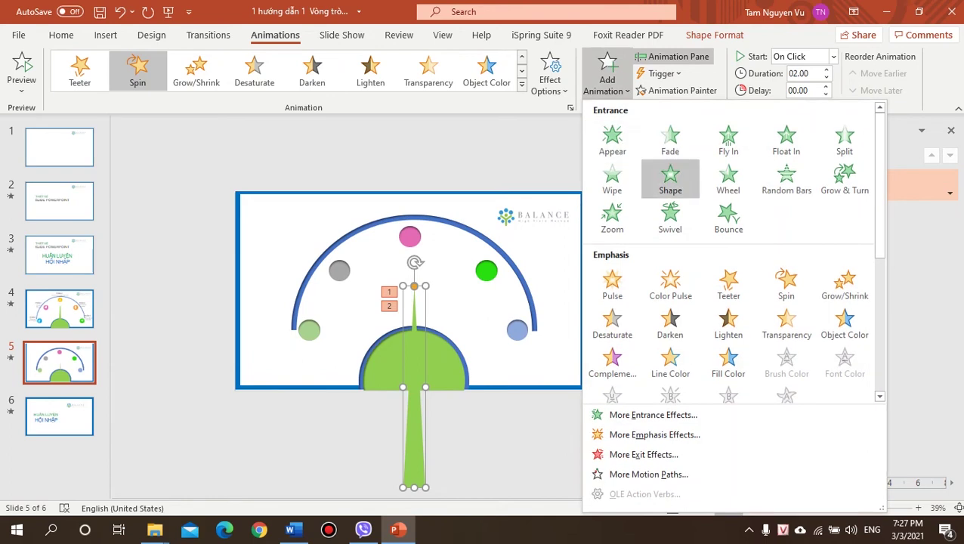
Step: Add a third Spin to the needle with a custom 36° amount
{"action": "left_click", "coordinate": [729, 284]}
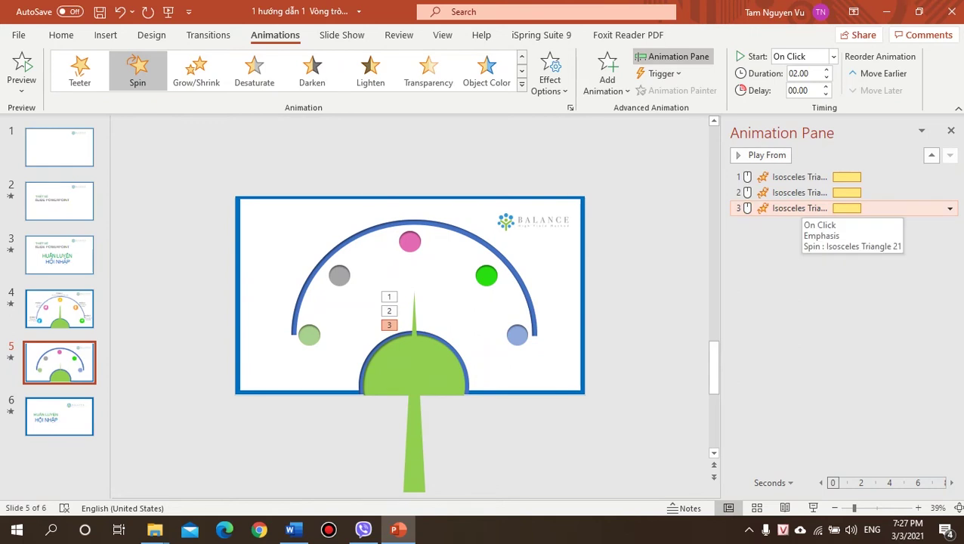
{"action": "left_click", "coordinate": [949, 208]}
{"action": "left_click", "coordinate": [949, 208]}
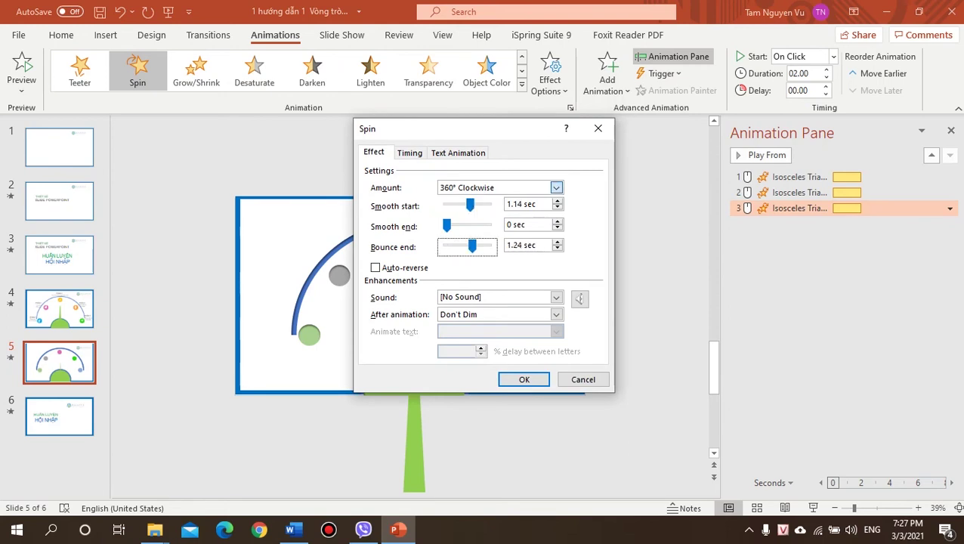
{"action": "left_click", "coordinate": [556, 187]}
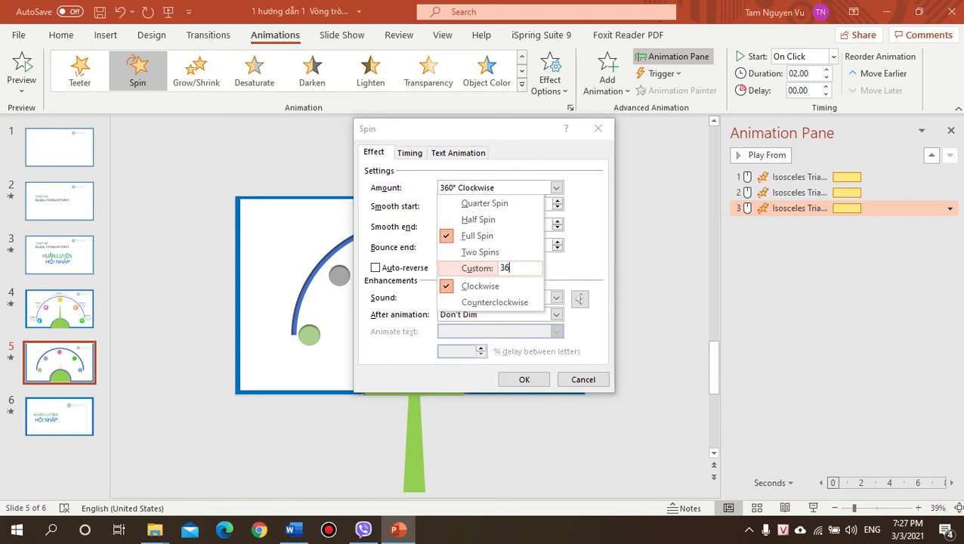
{"action": "key", "text": "Return"}
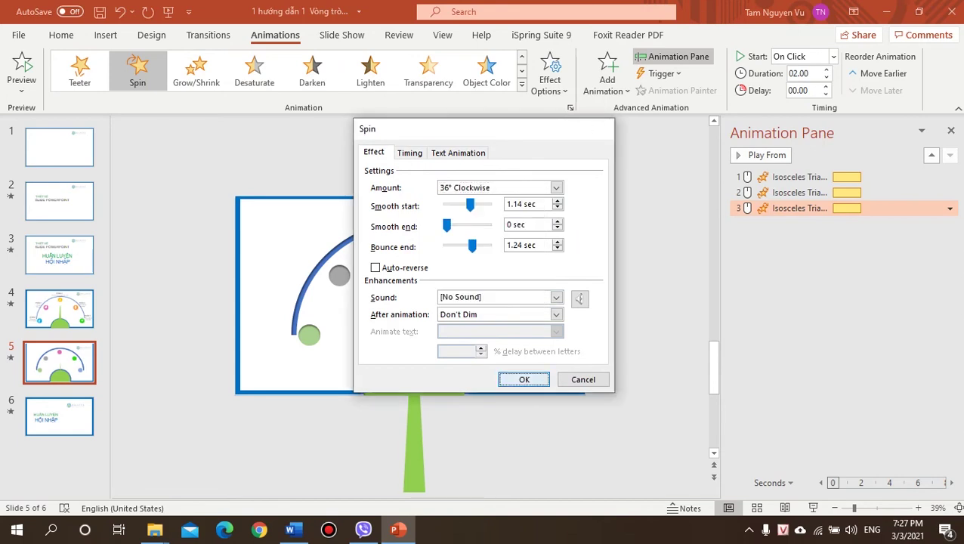
{"action": "key", "text": "Return"}
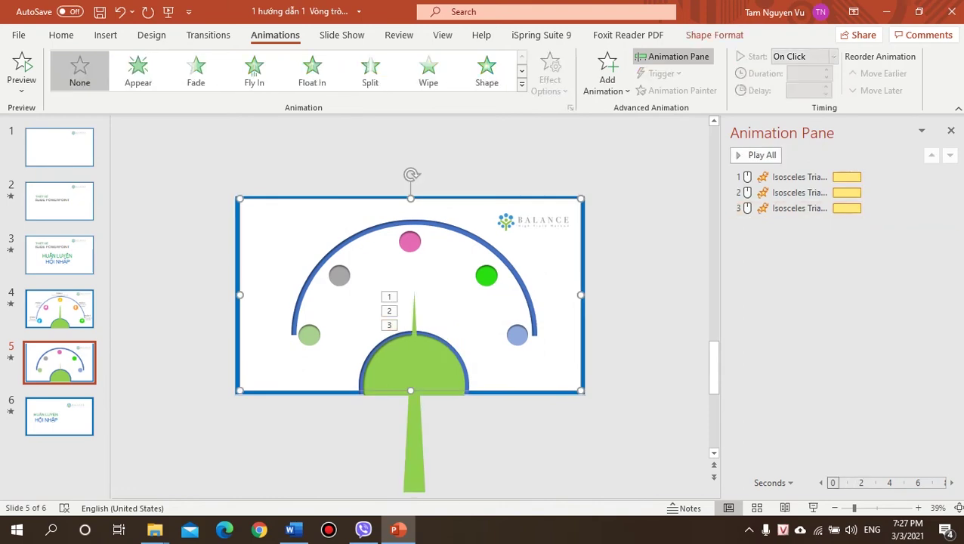
Step: Preview the needle's spin sequence from the first animation
{"action": "key", "text": "Escape"}
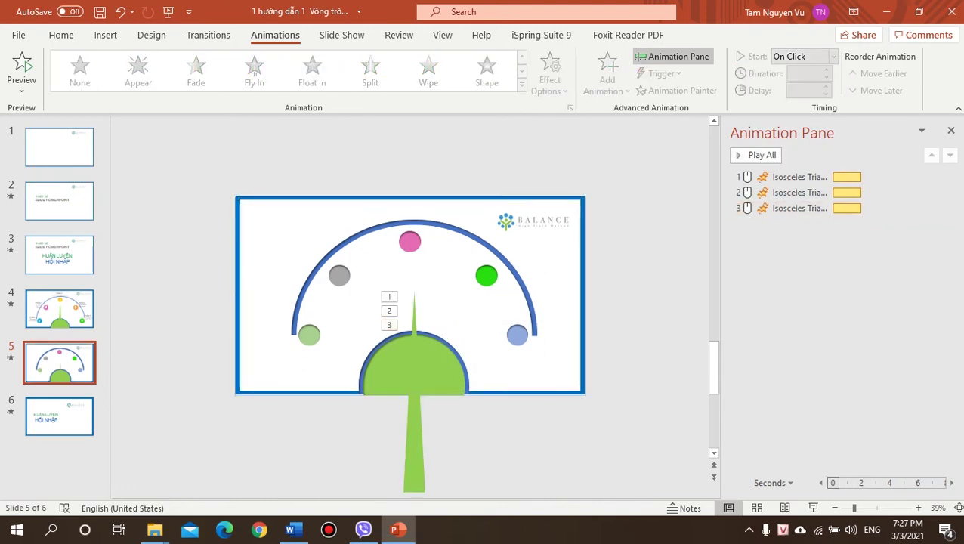
{"action": "left_click", "coordinate": [801, 177]}
{"action": "left_click", "coordinate": [756, 154]}
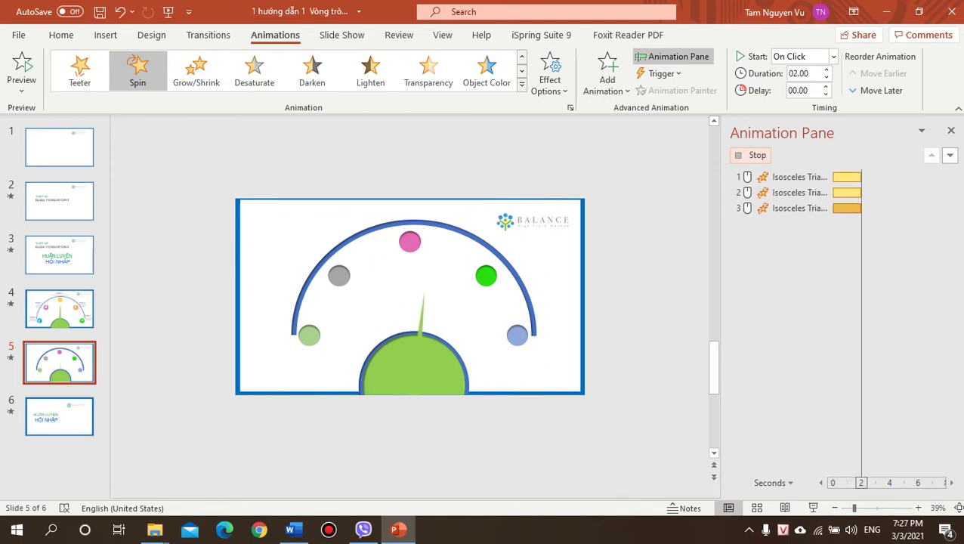
{"action": "left_click", "coordinate": [409, 242]}
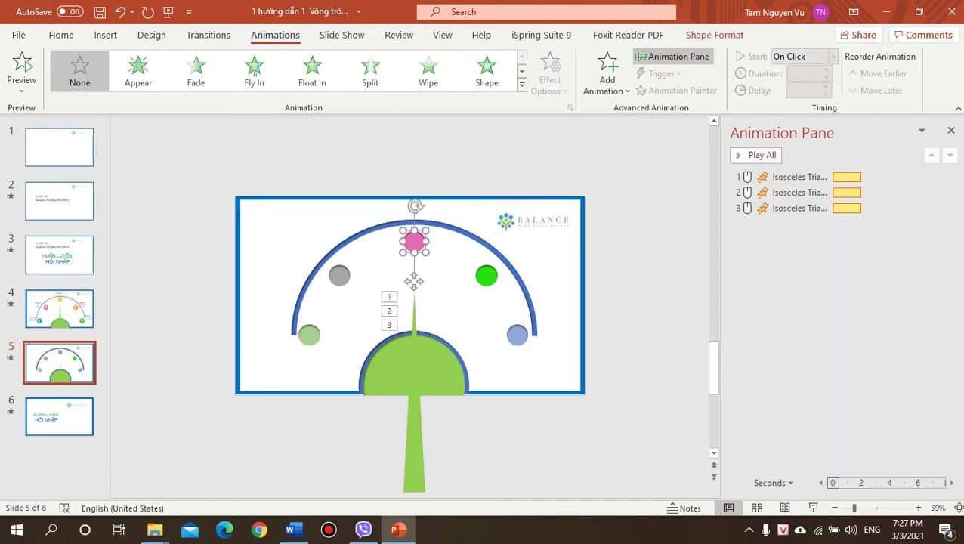
{"action": "key", "text": "Escape"}
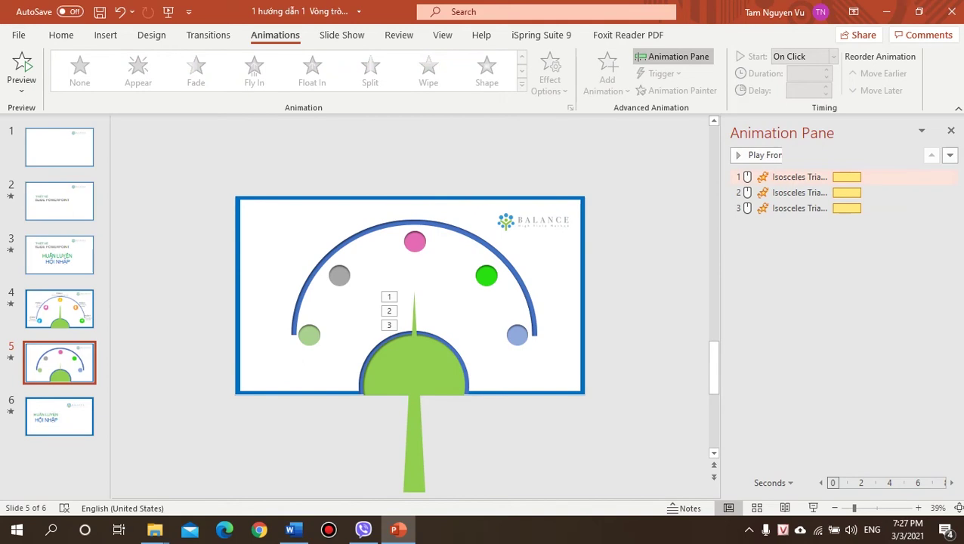
{"action": "left_click", "coordinate": [799, 176]}
{"action": "left_click", "coordinate": [761, 154]}
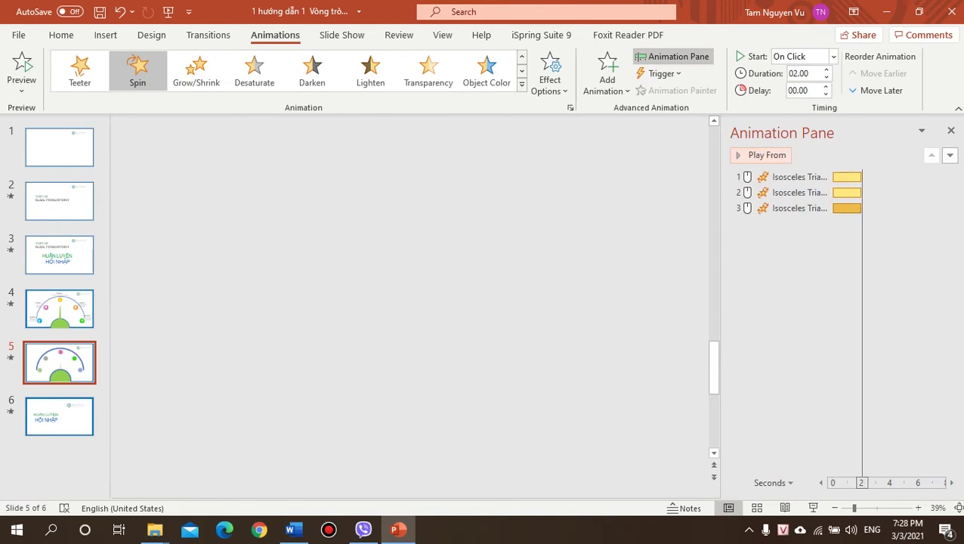
Step: Change the third Spin's custom amount from 36° to 33°
{"action": "left_click", "coordinate": [950, 208]}
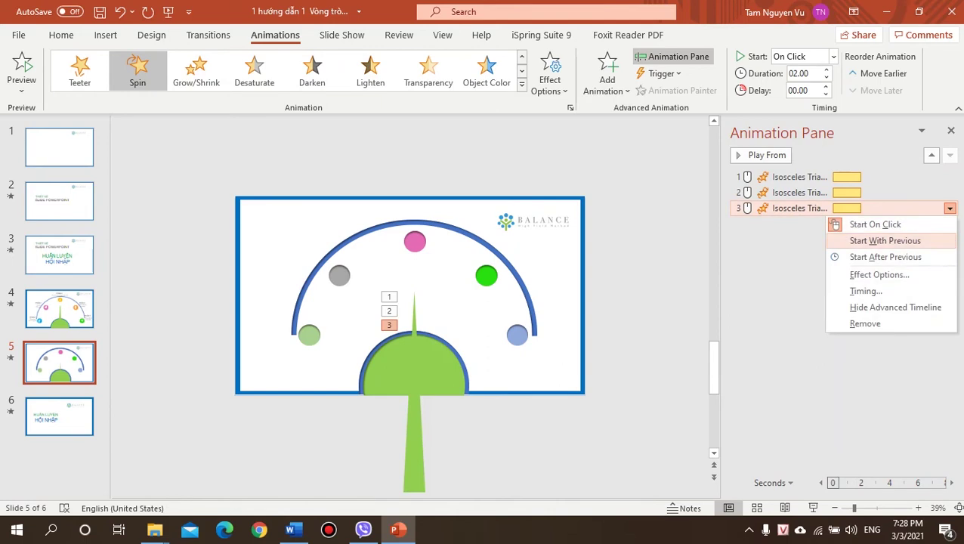
{"action": "left_click", "coordinate": [869, 274]}
{"action": "left_click", "coordinate": [555, 187]}
{"action": "type", "text": "33"}
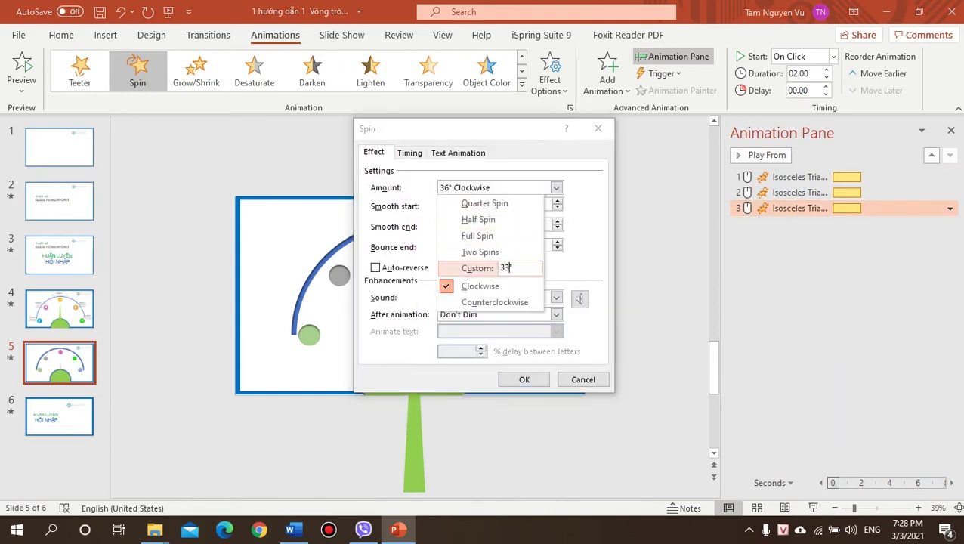
{"action": "key", "text": "Return"}
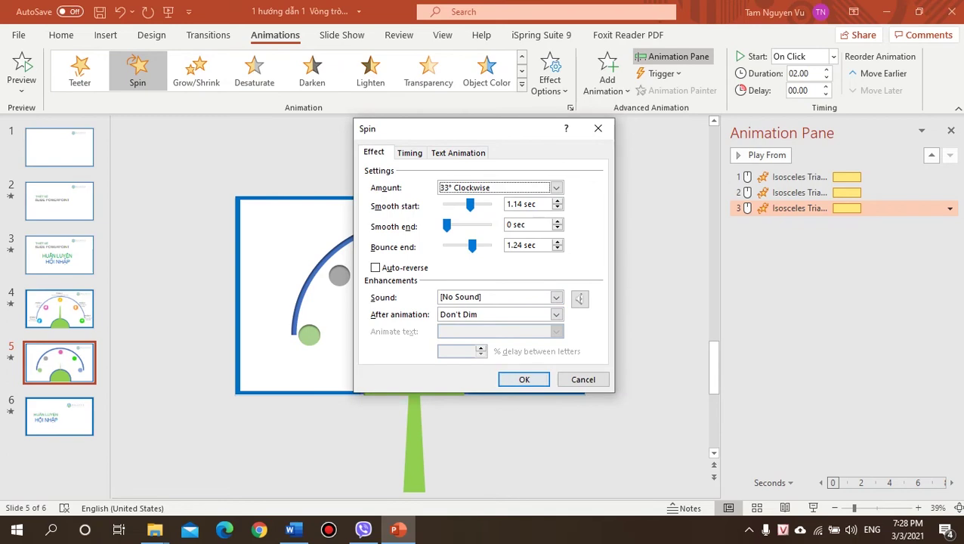
{"action": "key", "text": "Return"}
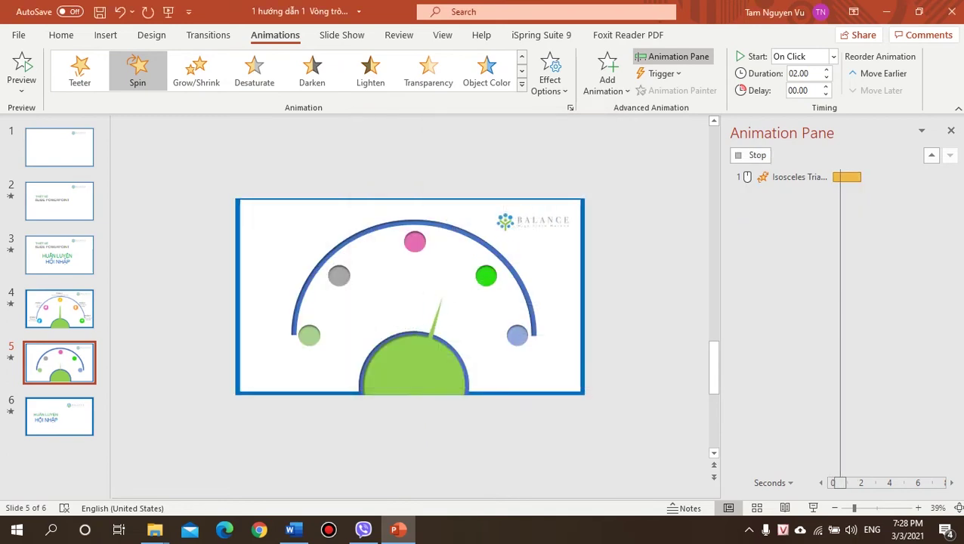
Step: Preview the spins from item 1, then select all three needle animations
{"action": "left_click", "coordinate": [799, 176]}
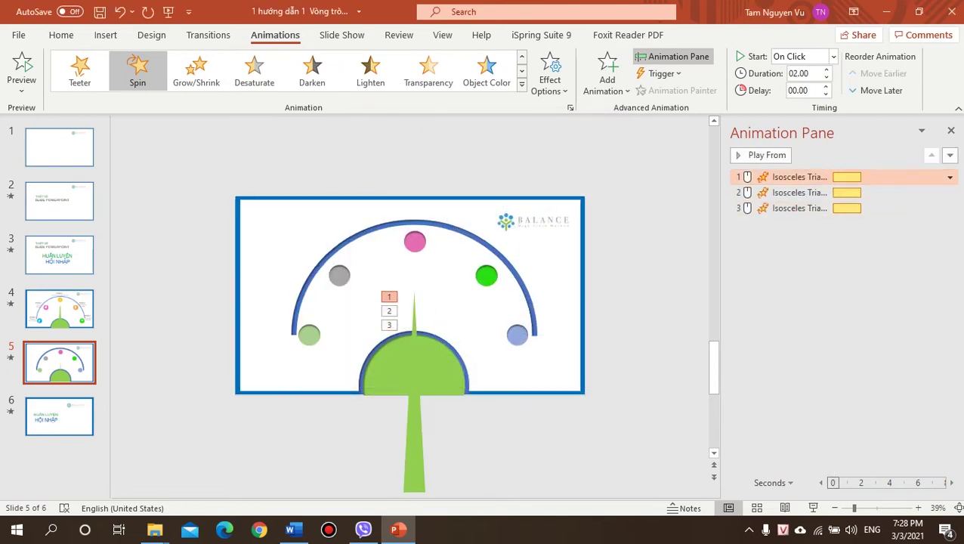
{"action": "left_click", "coordinate": [759, 155]}
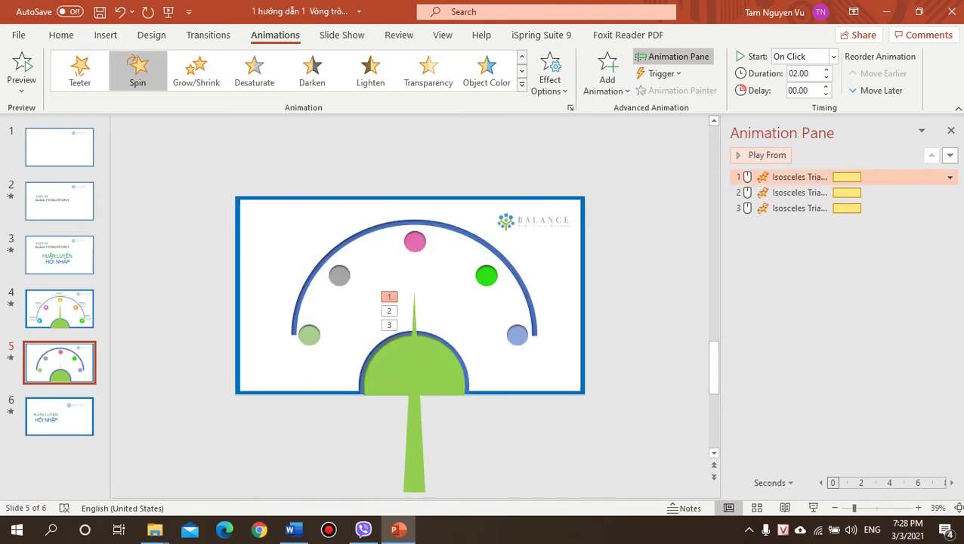
{"action": "left_click", "coordinate": [414, 438]}
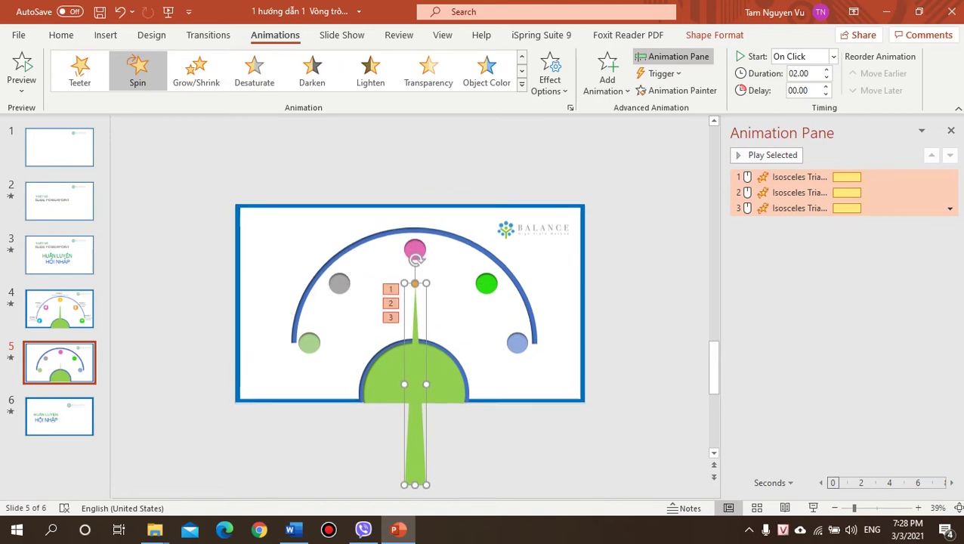
Step: Replay the needle's spin sequence from the first animation
{"action": "key", "text": "Escape"}
{"action": "left_click", "coordinate": [799, 176]}
{"action": "left_click", "coordinate": [756, 155]}
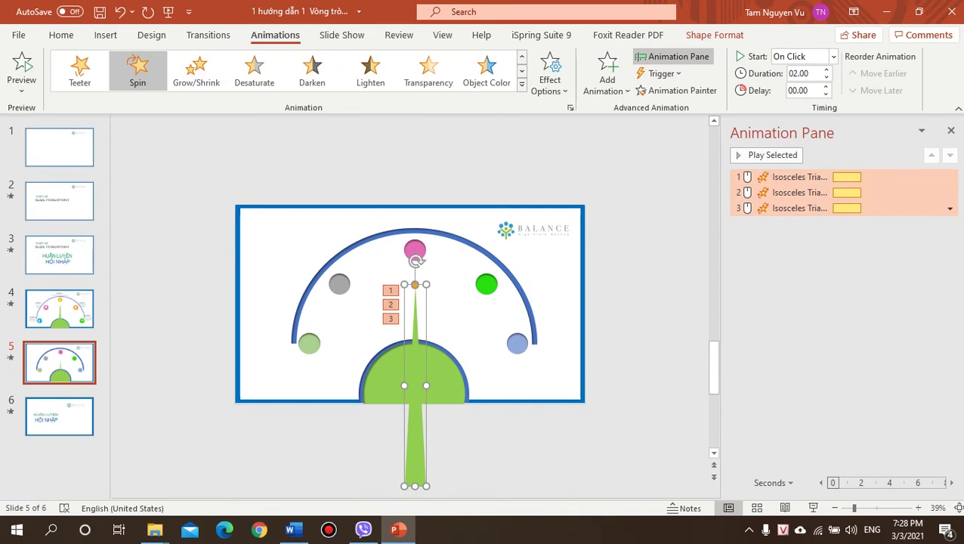
Step: Nudge the needle slightly left, replay the spins, and level the grey circle with the green one
{"action": "key", "text": "ctrl+Left"}
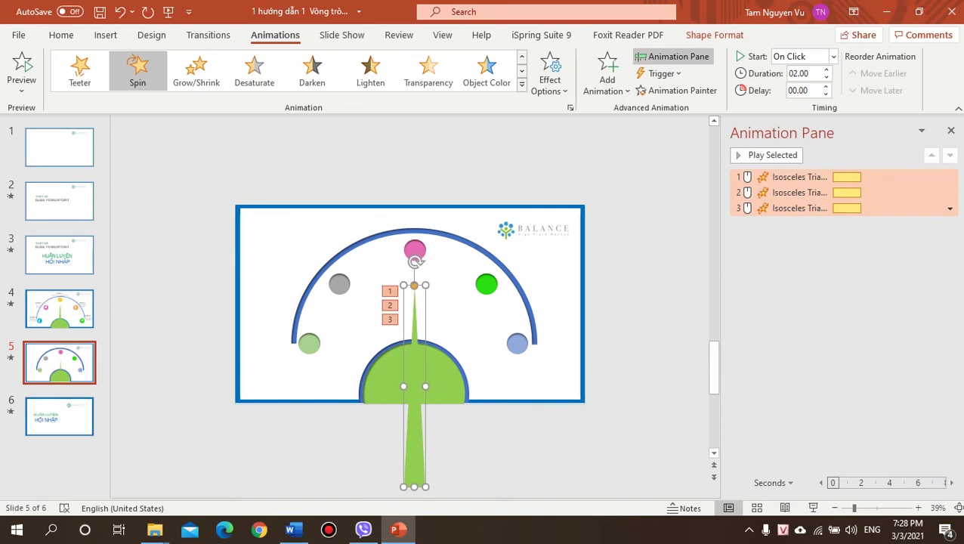
{"action": "key", "text": "Escape"}
{"action": "left_click", "coordinate": [799, 177]}
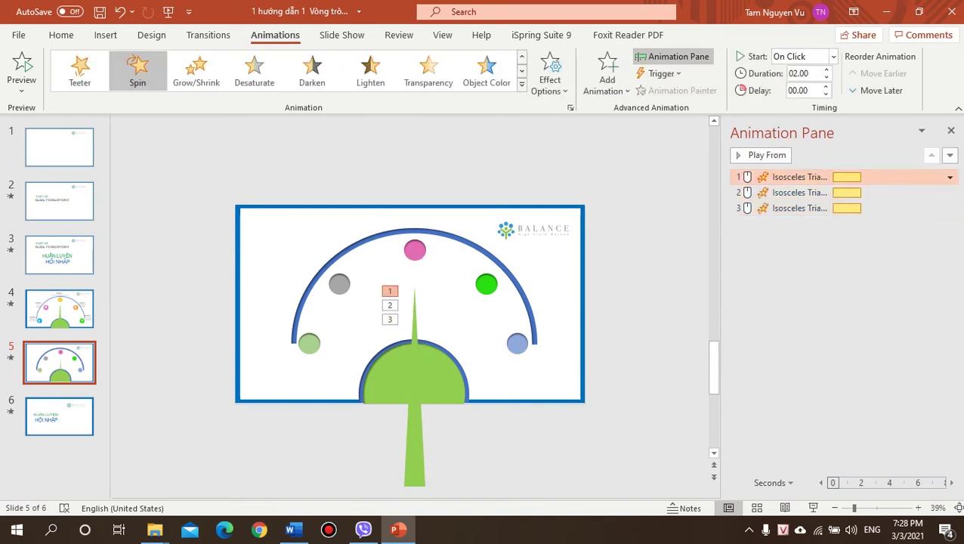
{"action": "left_click", "coordinate": [756, 155]}
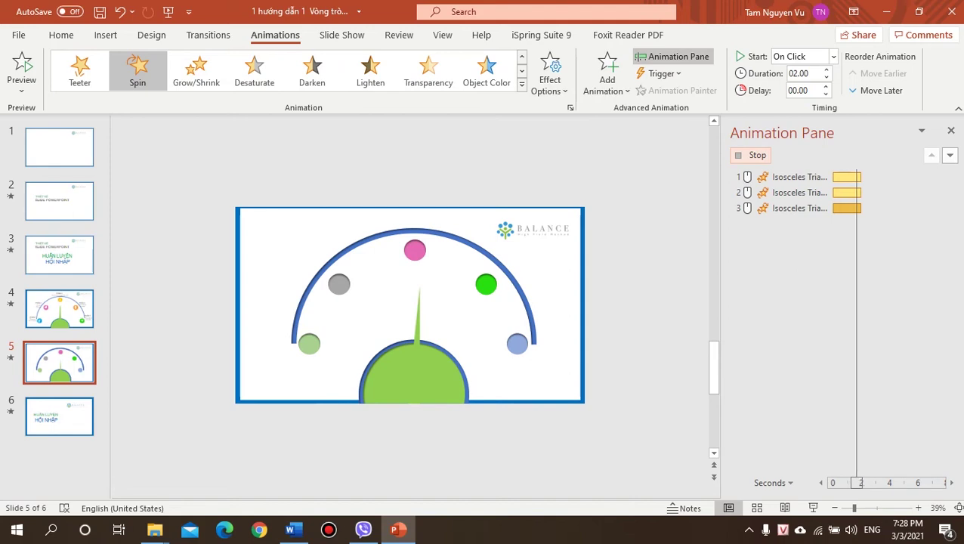
{"action": "left_click", "coordinate": [339, 286]}
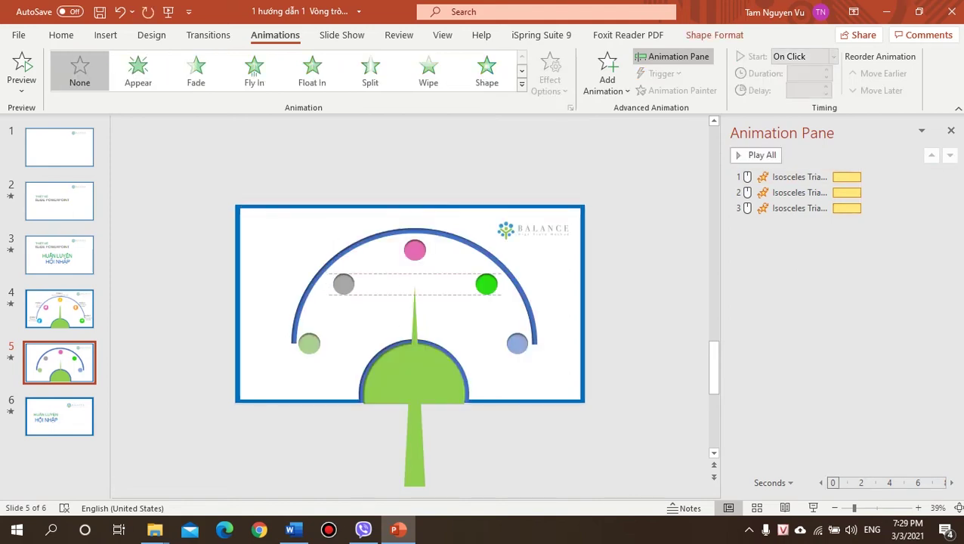
{"action": "left_click_drag", "start_coordinate": [344, 323], "coordinate": [344, 323]}
Step: Add a fourth custom 35° clockwise Spin to the green needle and preview from item 1
{"action": "left_click", "coordinate": [254, 73]}
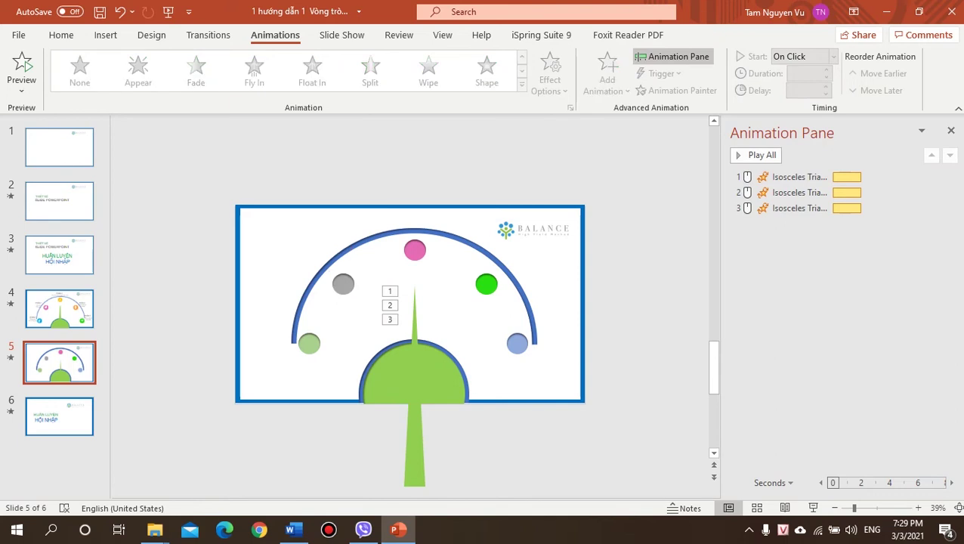
{"action": "left_click", "coordinate": [414, 302]}
{"action": "left_click", "coordinate": [607, 75]}
{"action": "key", "text": "Escape"}
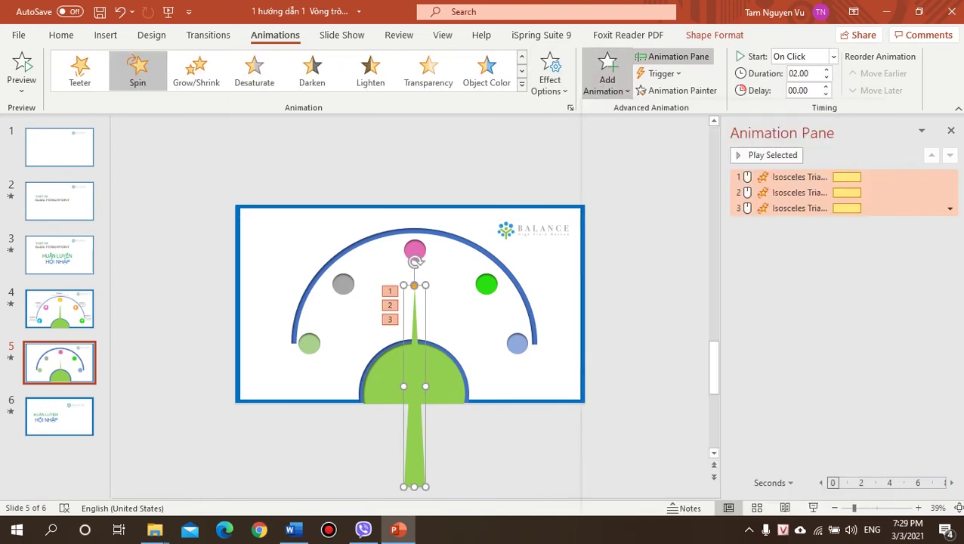
{"action": "left_click", "coordinate": [950, 224]}
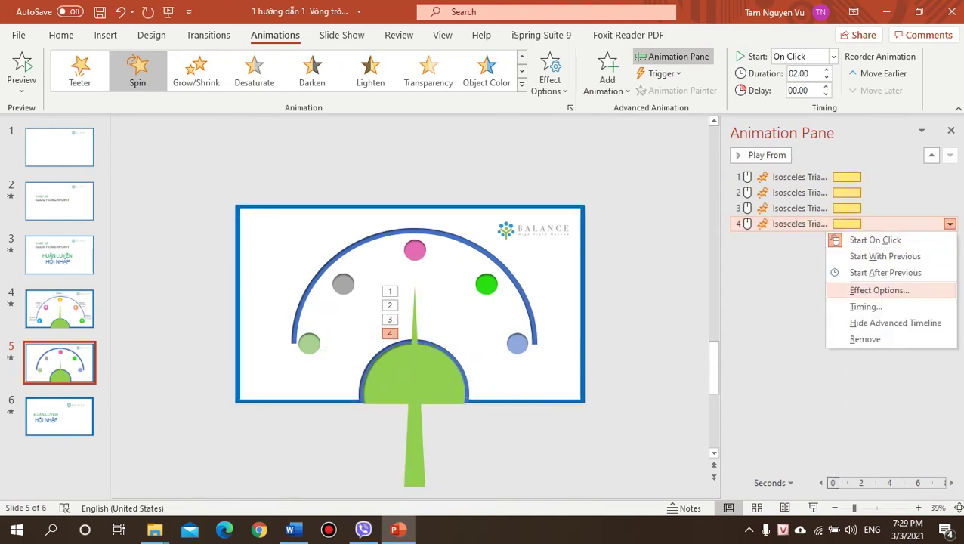
{"action": "left_click", "coordinate": [879, 290]}
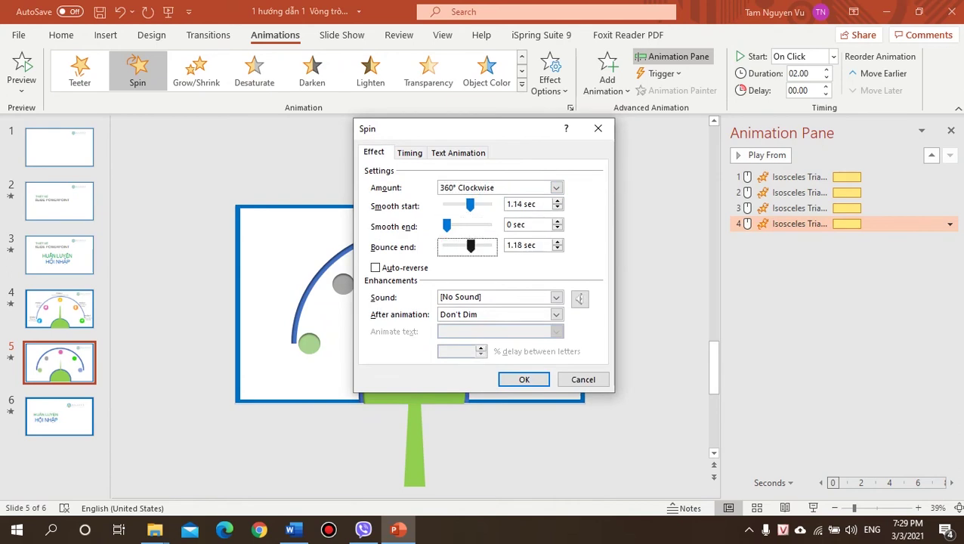
{"action": "left_click", "coordinate": [556, 187]}
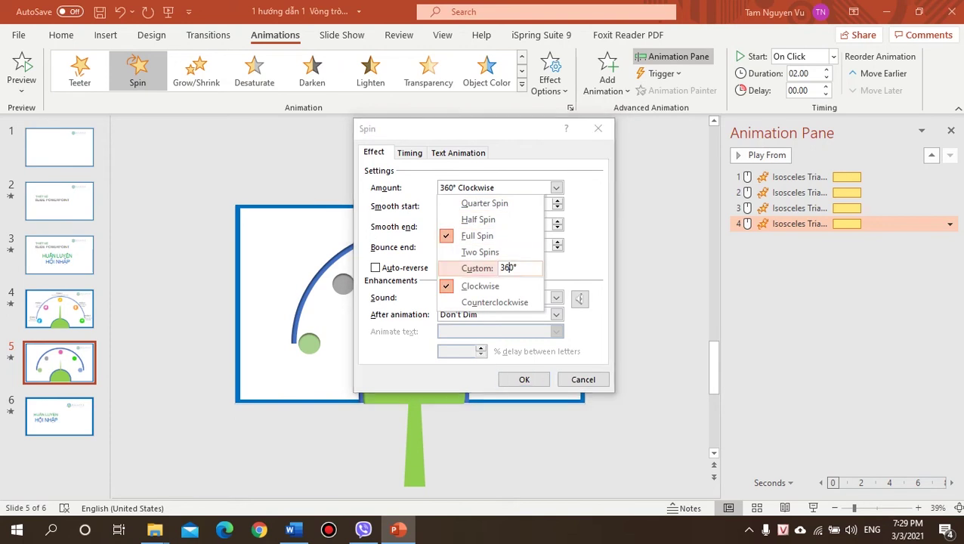
{"action": "type", "text": "35"}
{"action": "key", "text": "Return"}
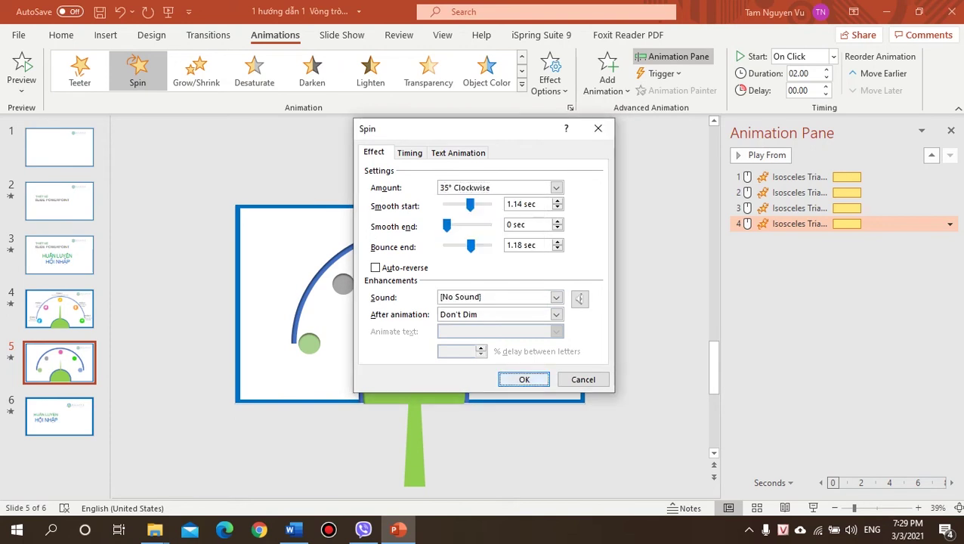
{"action": "key", "text": "Return"}
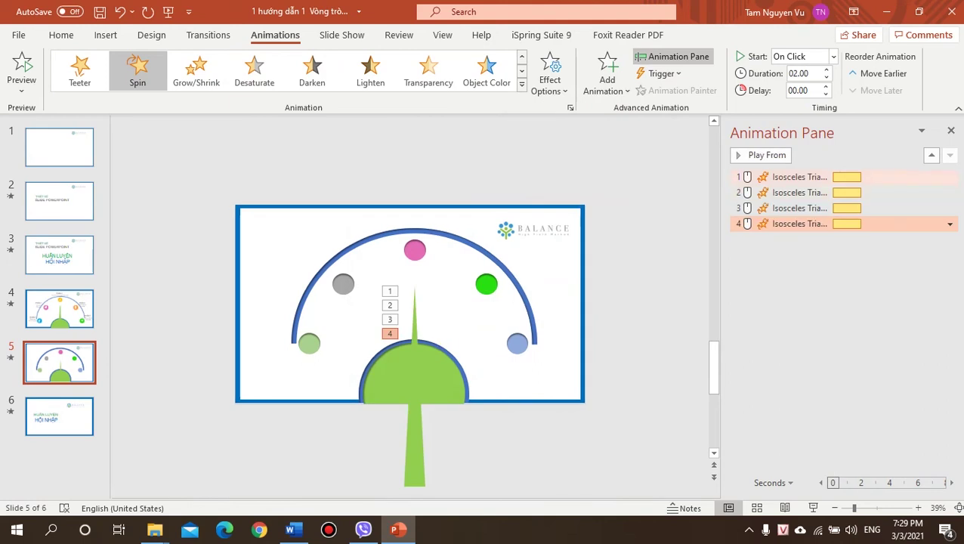
{"action": "left_click", "coordinate": [793, 177]}
{"action": "left_click", "coordinate": [761, 155]}
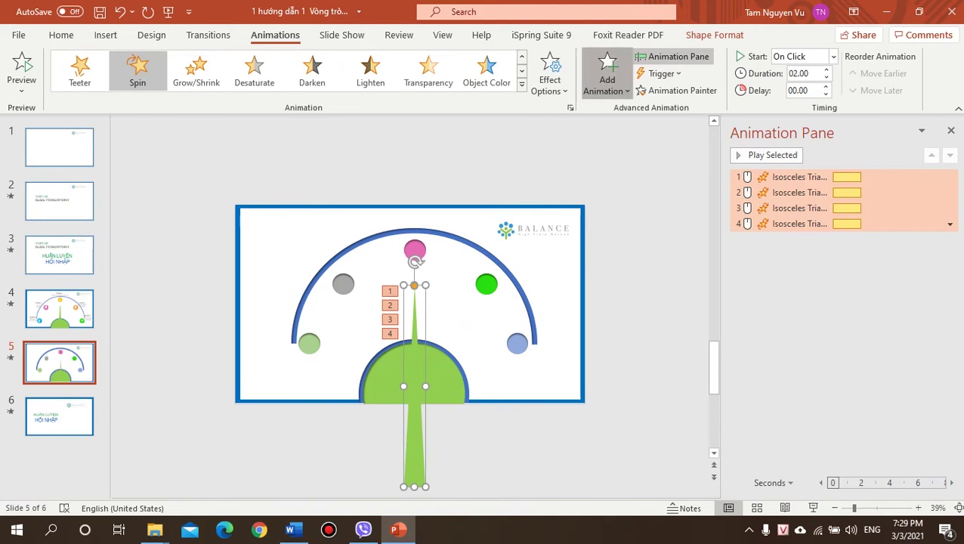
Step: Add a fifth Spin set to custom 35° clockwise on the needle, then preview from item 1
{"action": "left_click", "coordinate": [607, 76]}
{"action": "left_click", "coordinate": [786, 281]}
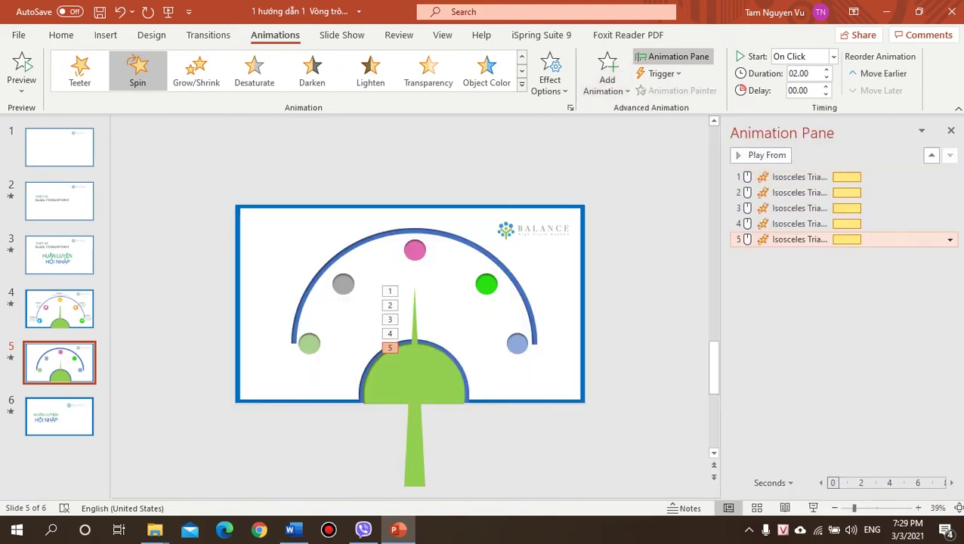
{"action": "left_click", "coordinate": [949, 239]}
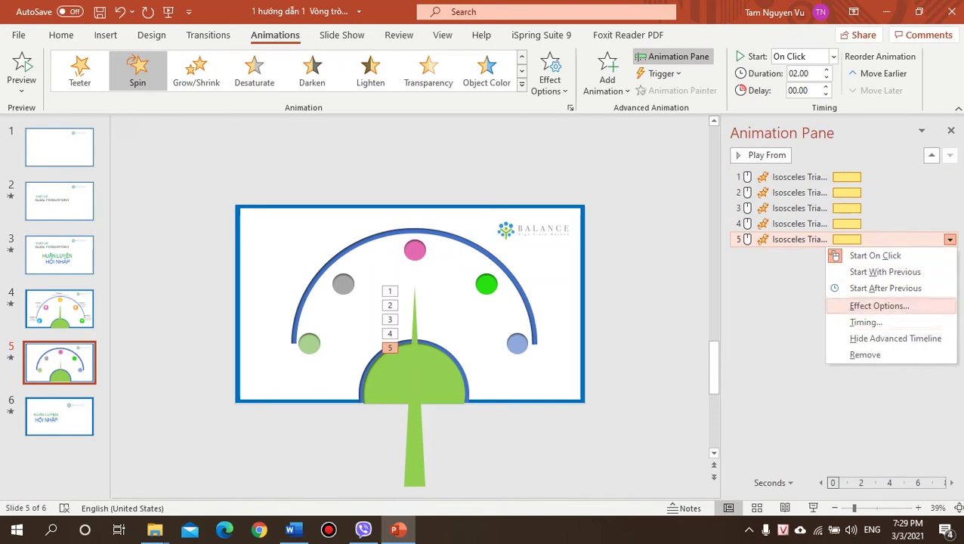
{"action": "left_click", "coordinate": [879, 305]}
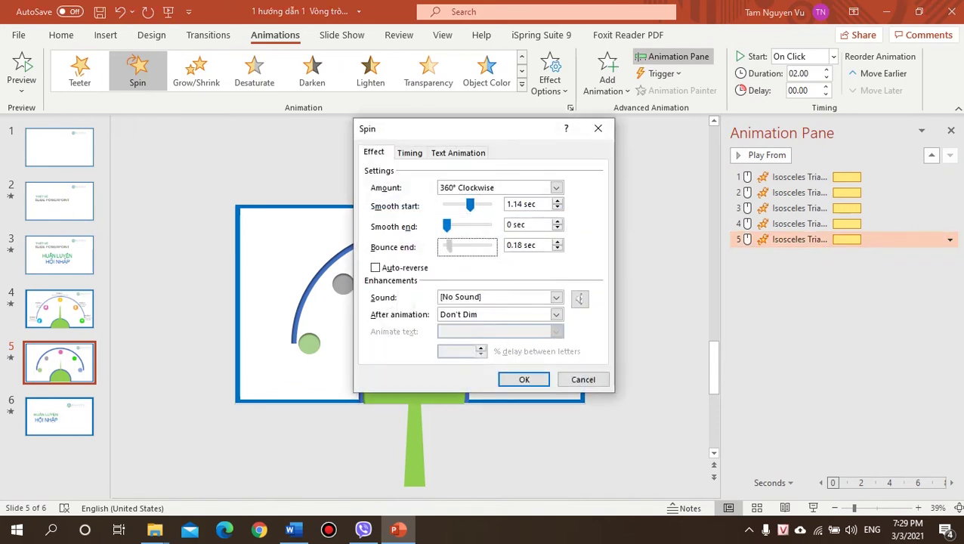
{"action": "left_click", "coordinate": [556, 187]}
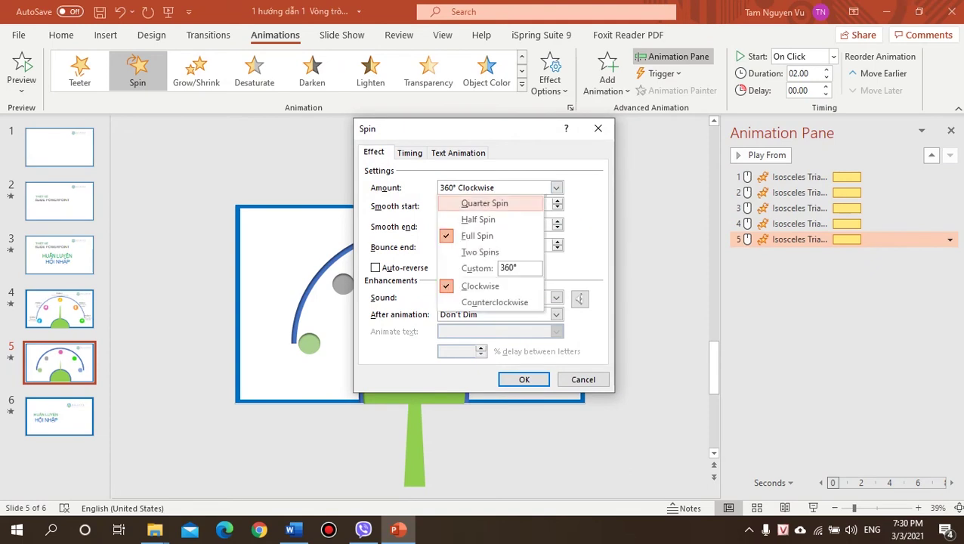
{"action": "left_click", "coordinate": [505, 267]}
{"action": "key", "text": "Return"}
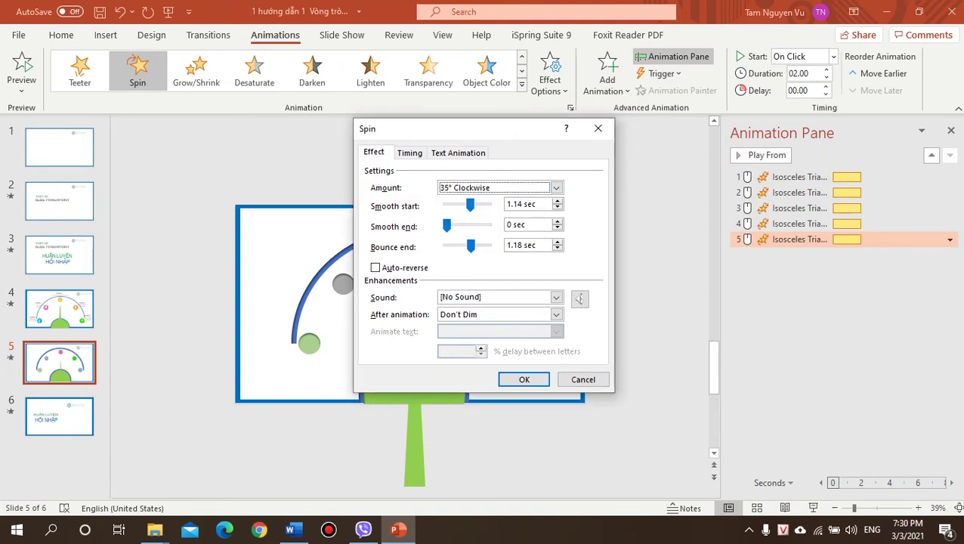
{"action": "left_click", "coordinate": [525, 379]}
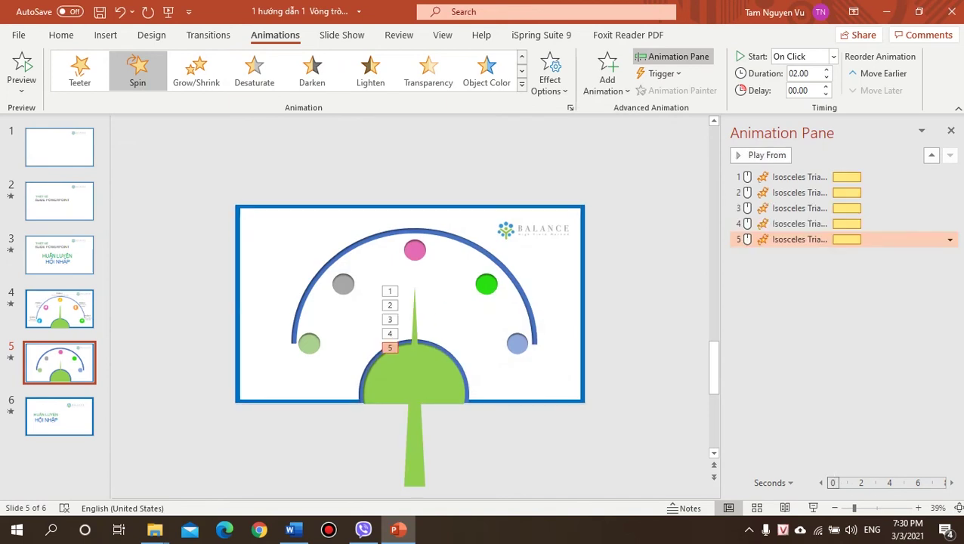
{"action": "left_click", "coordinate": [799, 177]}
{"action": "left_click", "coordinate": [761, 155]}
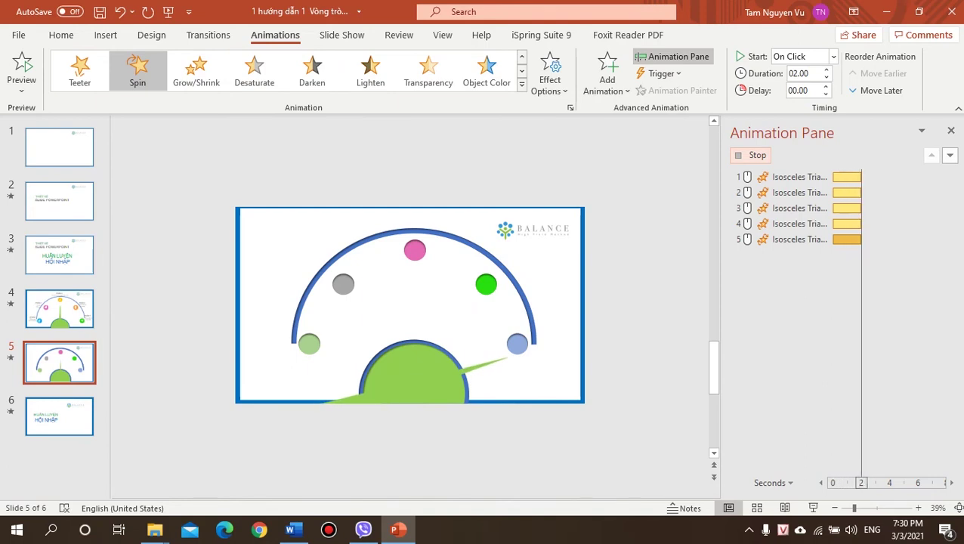
Step: Nudge the blue circle slightly right onto the arc
{"action": "left_click", "coordinate": [517, 344]}
{"action": "left_click_drag", "start_coordinate": [517, 384], "coordinate": [520, 383]}
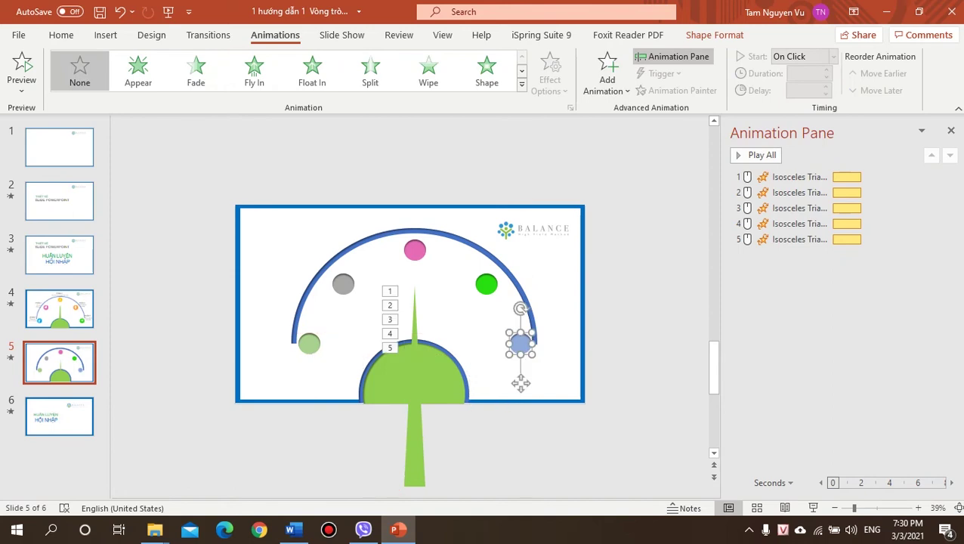
{"action": "key", "text": "Escape"}
Step: Give the blue arc a Wipe From Left, 1.8 s with 0.1 s delay, moved to play first
{"action": "key", "text": "Tab"}
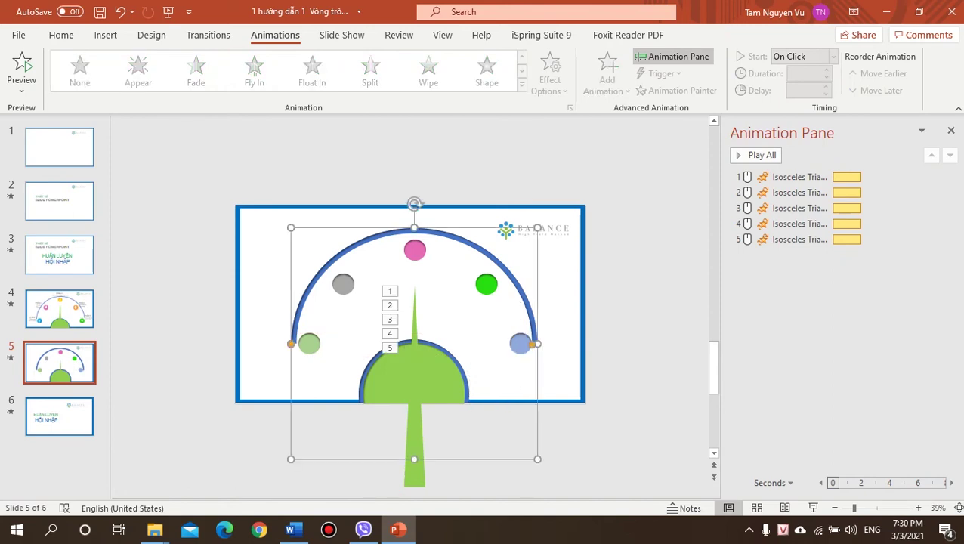
{"action": "left_click", "coordinate": [253, 72]}
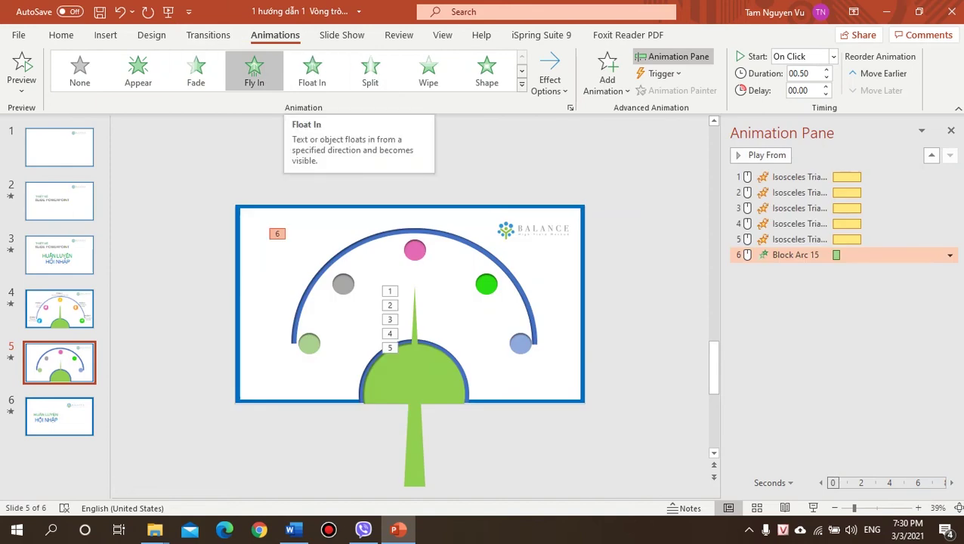
{"action": "left_click", "coordinate": [428, 69]}
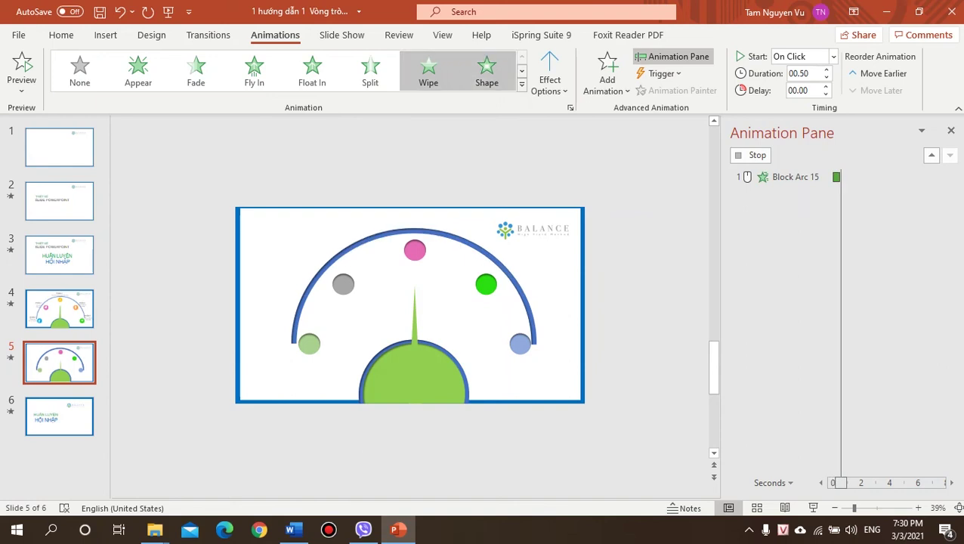
{"action": "left_click", "coordinate": [549, 76]}
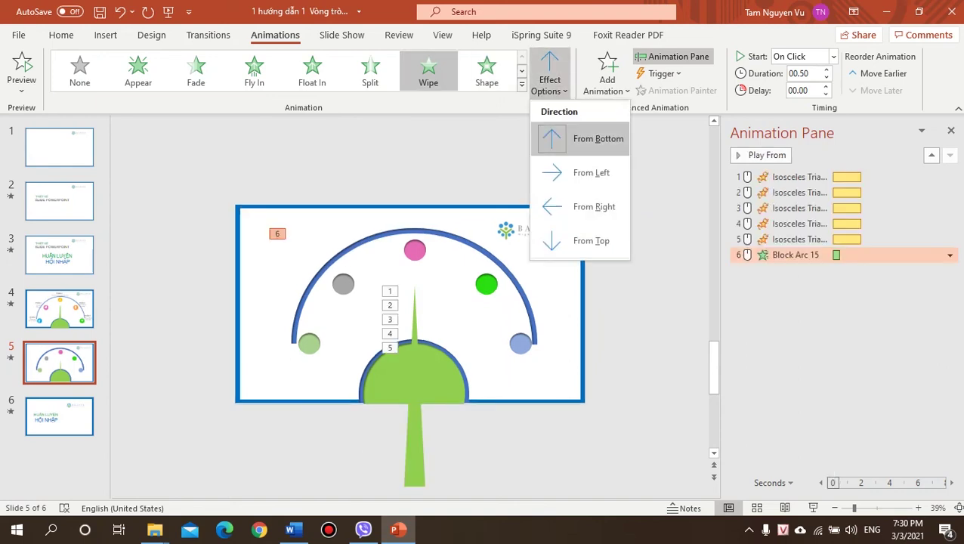
{"action": "left_click", "coordinate": [591, 172]}
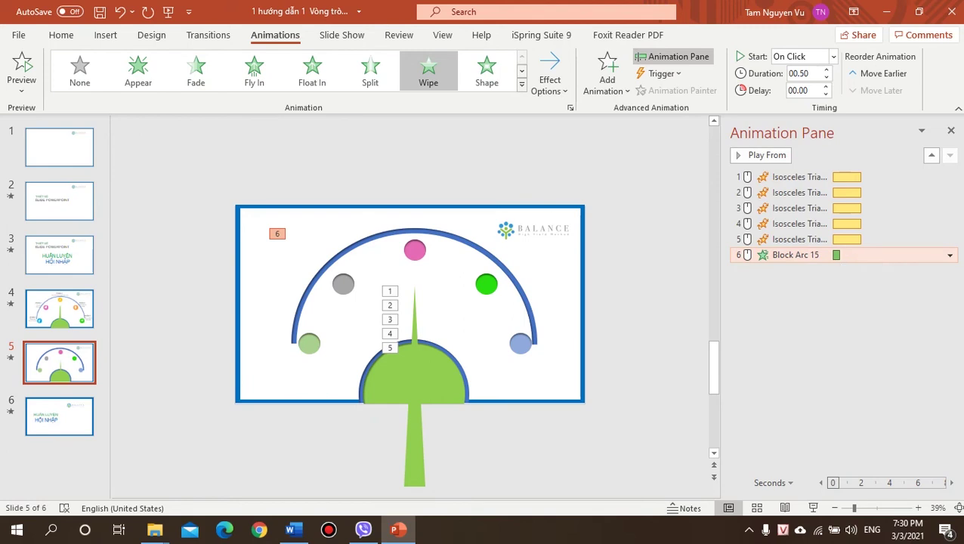
{"action": "left_click", "coordinate": [809, 90]}
{"action": "type", "text": "00.1"}
{"action": "left_click_drag", "start_coordinate": [836, 255], "coordinate": [847, 255]}
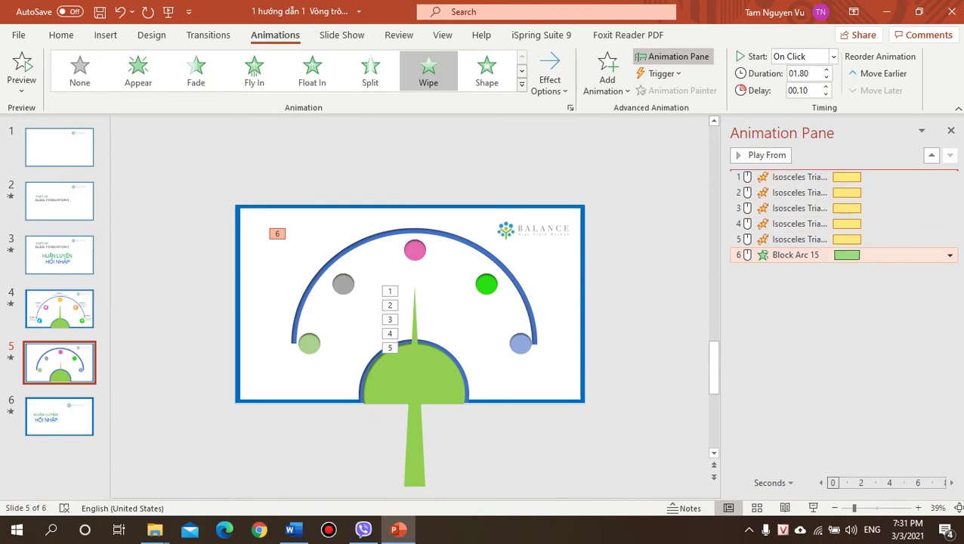
{"action": "left_click_drag", "start_coordinate": [793, 231], "coordinate": [793, 174]}
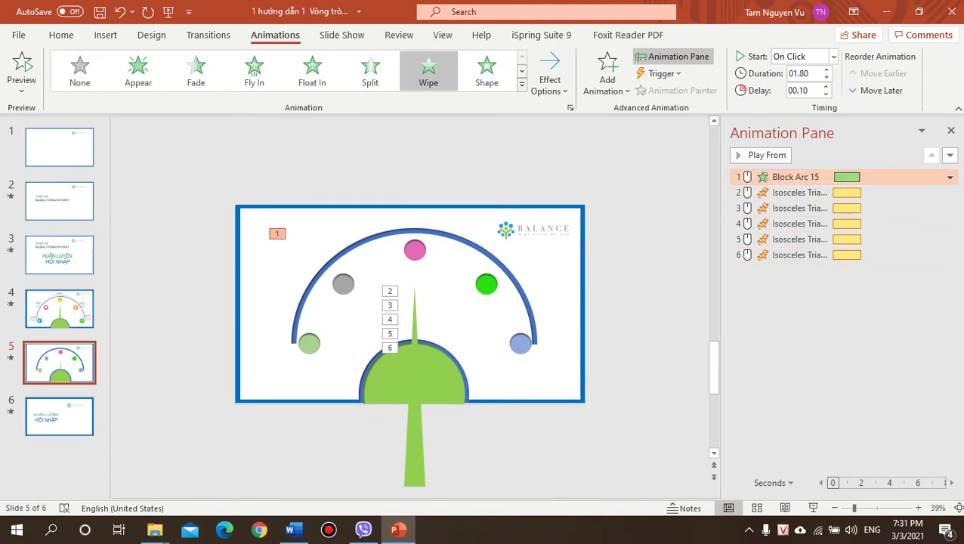
Step: Preview slide 5's animations from the arc wipe, then inspect slide 4's icon animations for reference
{"action": "left_click", "coordinate": [761, 155]}
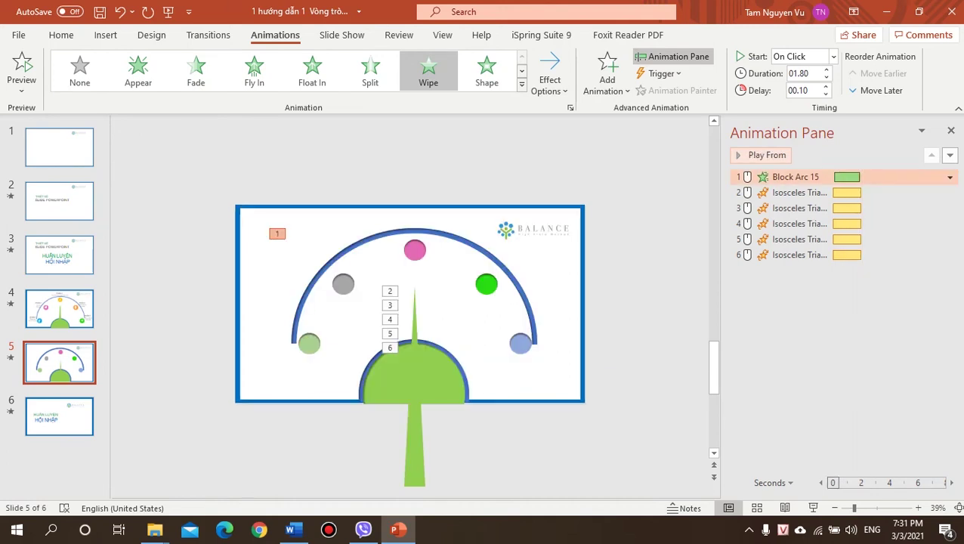
{"action": "left_click", "coordinate": [59, 308]}
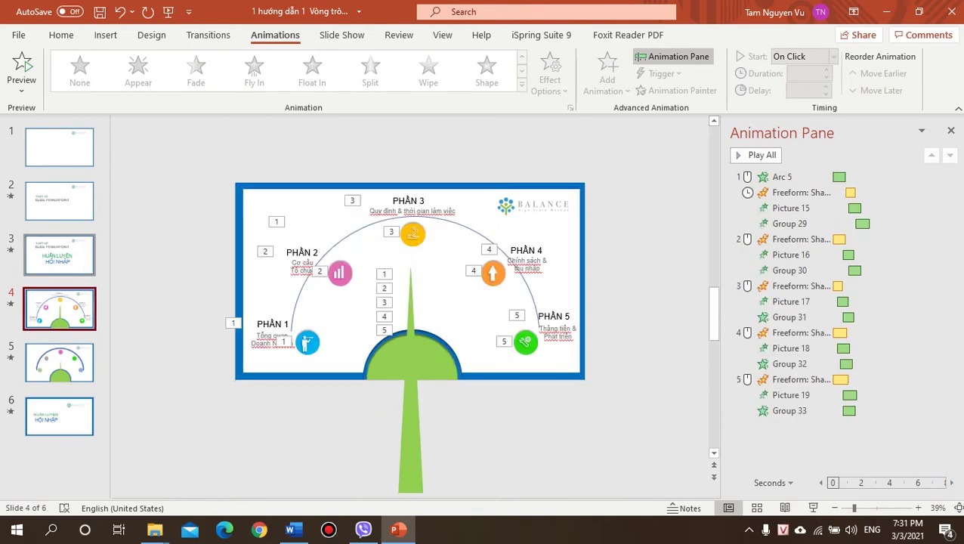
{"action": "left_click", "coordinate": [307, 342]}
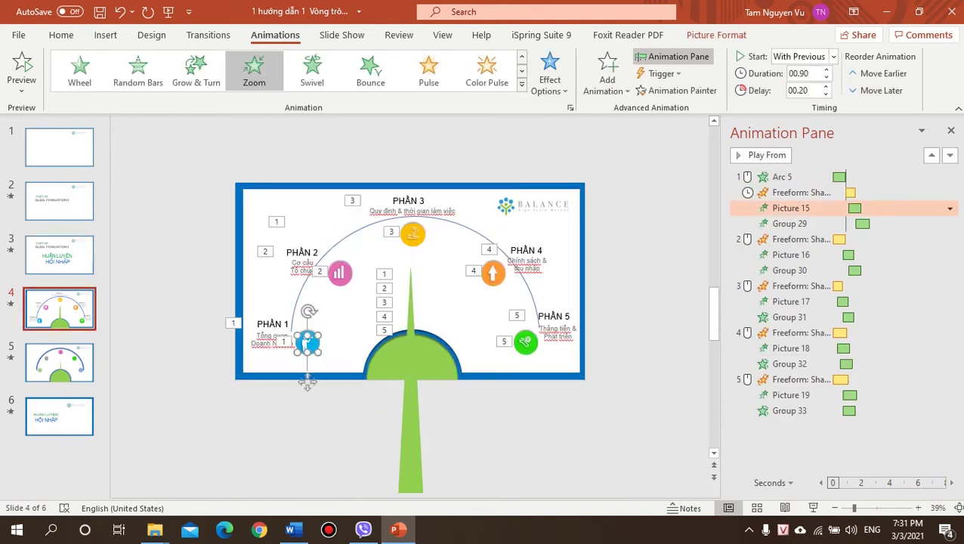
{"action": "left_click", "coordinate": [412, 235]}
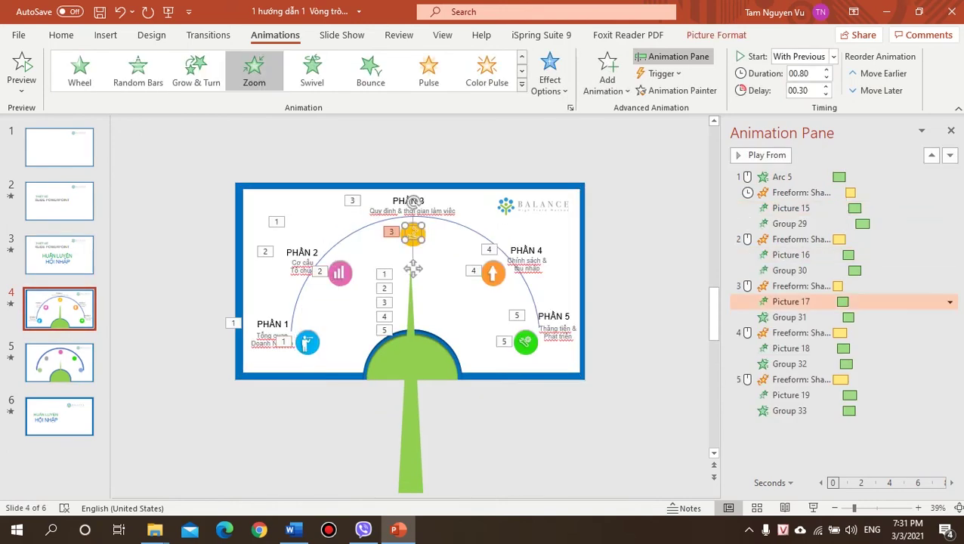
{"action": "scroll", "coordinate": [413, 268], "scroll_direction": "down", "scroll_amount": 1}
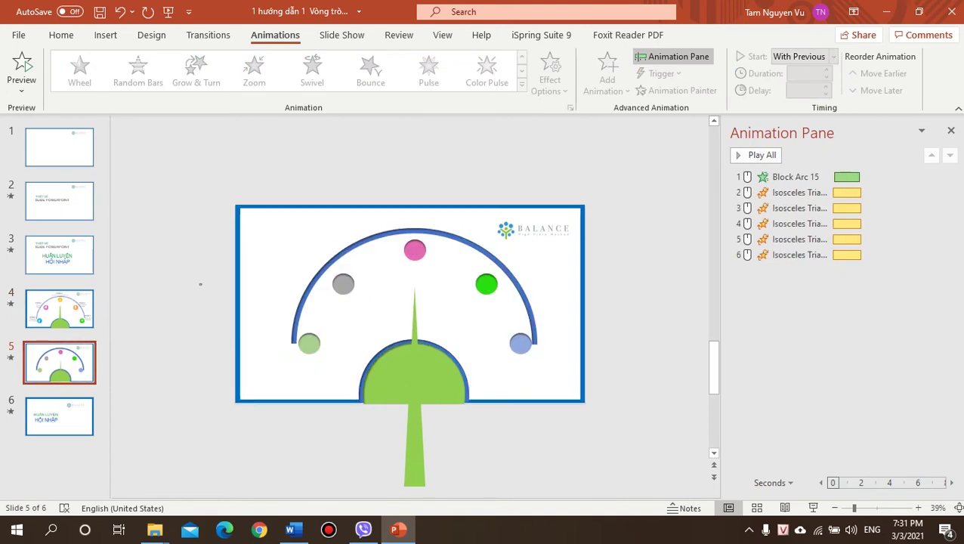
Step: Insert the outlined bar-chart icon from the Icons library onto slide 5
{"action": "left_click", "coordinate": [106, 35]}
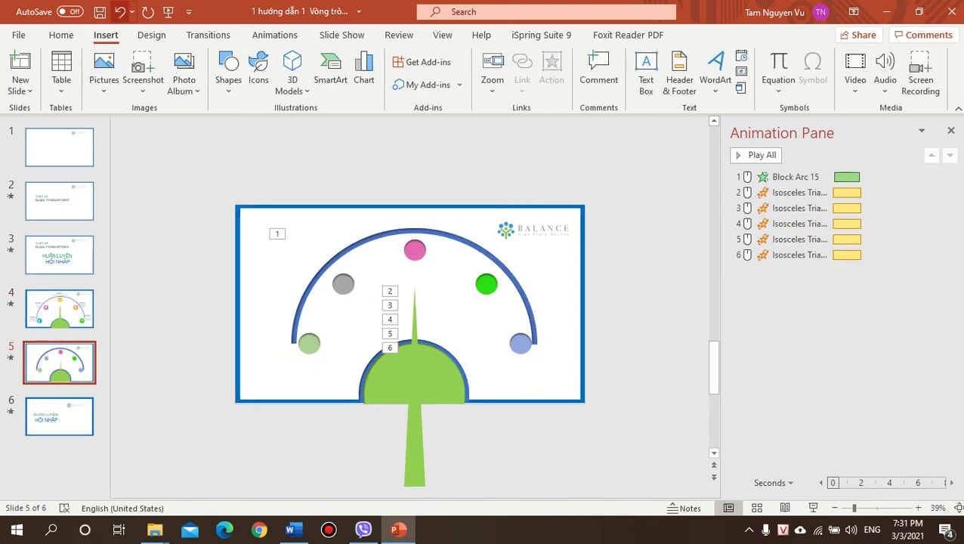
{"action": "left_click", "coordinate": [258, 72]}
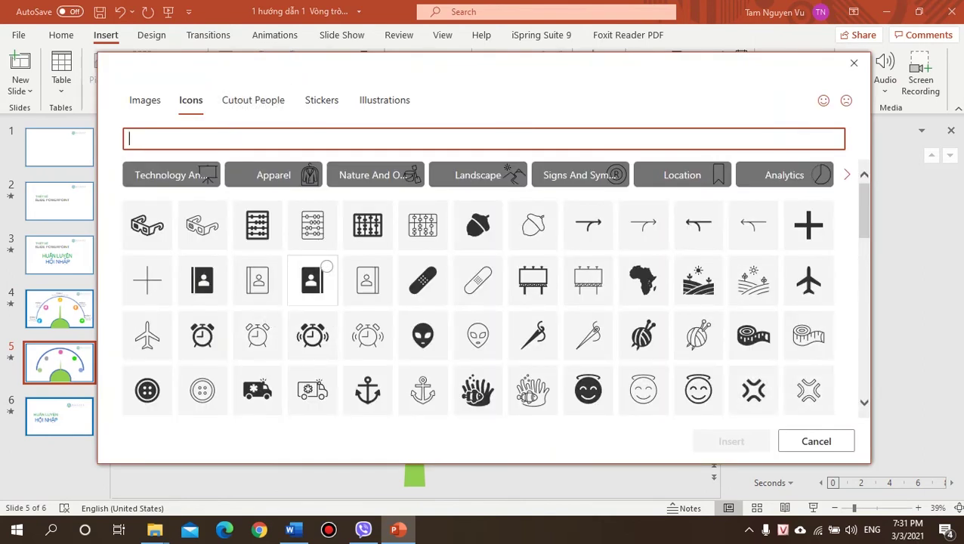
{"action": "scroll", "coordinate": [453, 302], "scroll_direction": "down", "scroll_amount": 3}
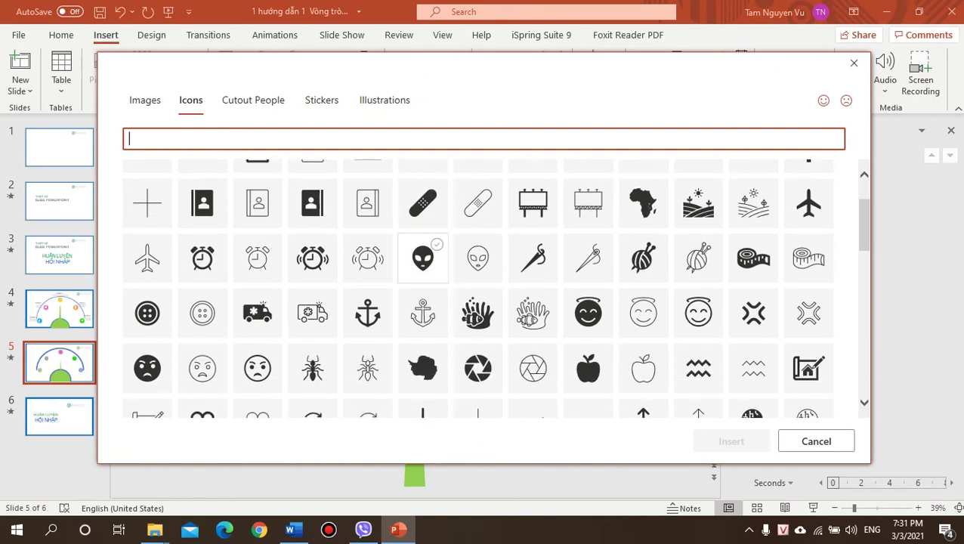
{"action": "scroll", "coordinate": [435, 227], "scroll_direction": "down", "scroll_amount": 2}
{"action": "scroll", "coordinate": [435, 227], "scroll_direction": "down", "scroll_amount": 2}
{"action": "scroll", "coordinate": [435, 227], "scroll_direction": "down", "scroll_amount": 1}
{"action": "scroll", "coordinate": [435, 162], "scroll_direction": "down", "scroll_amount": 2}
{"action": "scroll", "coordinate": [437, 173], "scroll_direction": "down", "scroll_amount": 1}
{"action": "scroll", "coordinate": [437, 197], "scroll_direction": "down", "scroll_amount": 1}
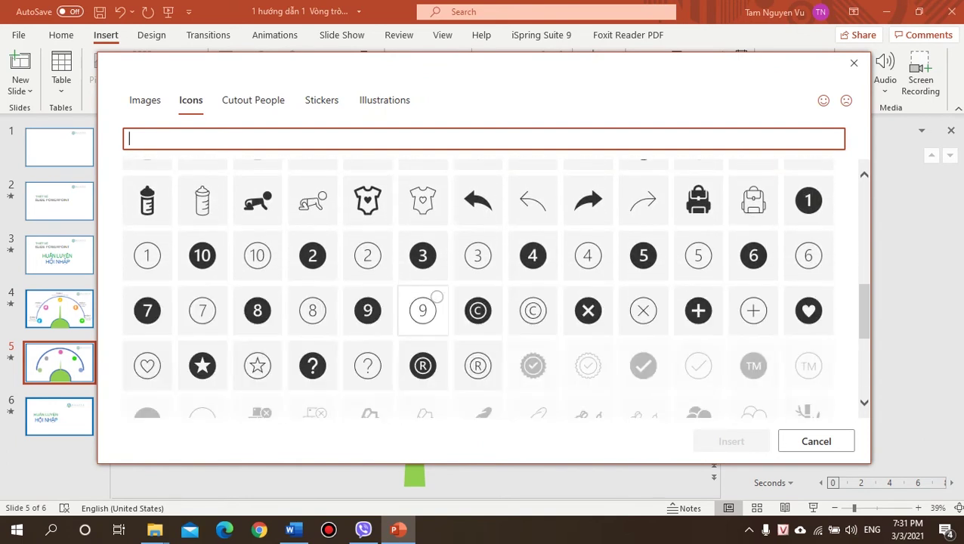
{"action": "scroll", "coordinate": [427, 220], "scroll_direction": "down", "scroll_amount": 1}
{"action": "scroll", "coordinate": [427, 220], "scroll_direction": "down", "scroll_amount": 1}
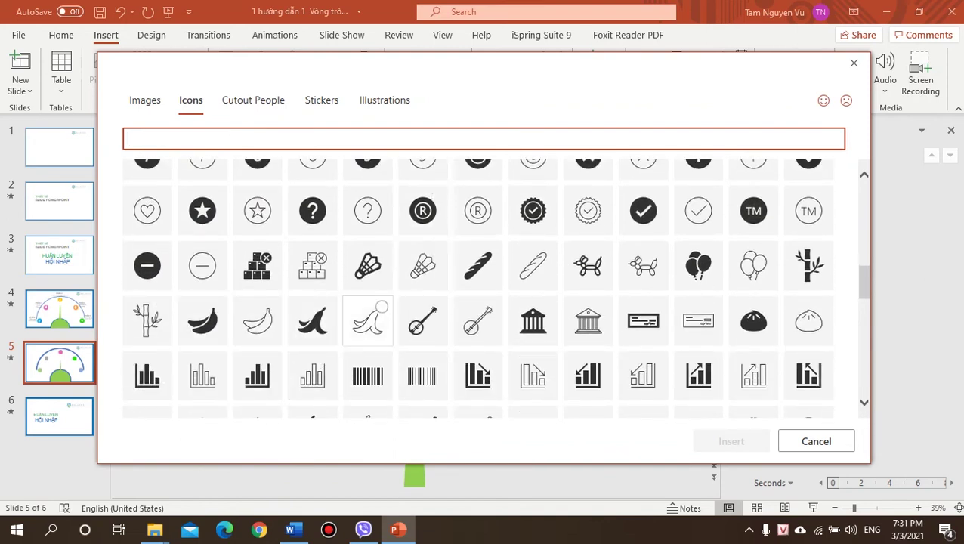
{"action": "scroll", "coordinate": [367, 320], "scroll_direction": "down", "scroll_amount": 1}
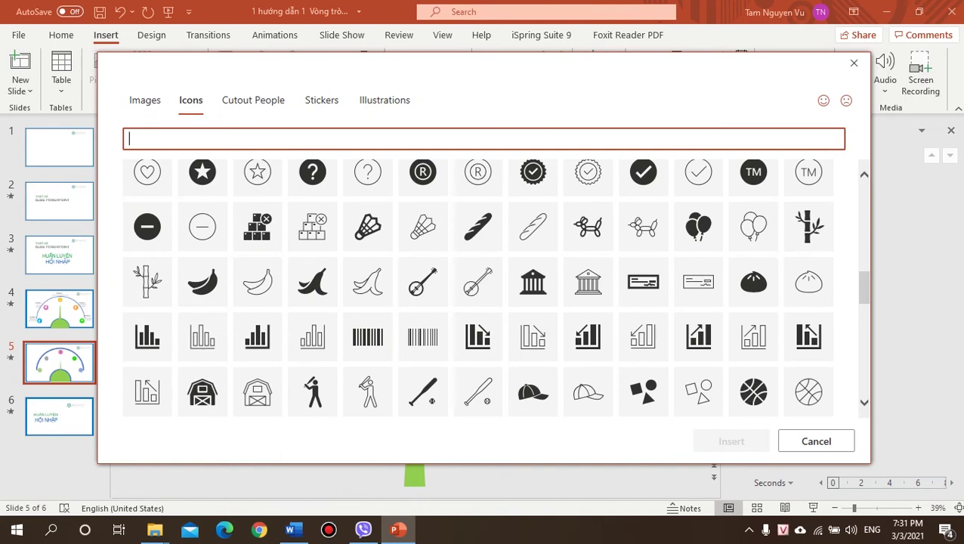
{"action": "left_click", "coordinate": [312, 336]}
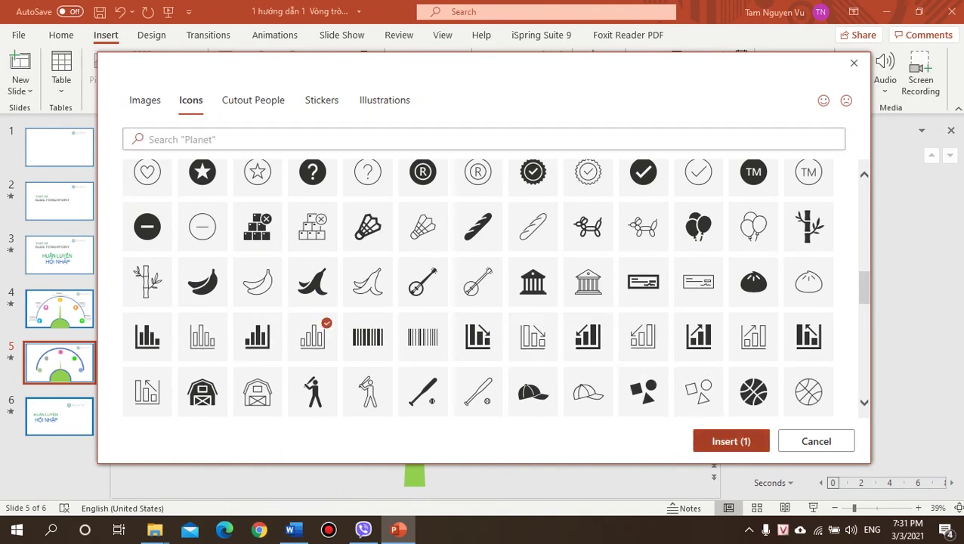
{"action": "left_click", "coordinate": [732, 441]}
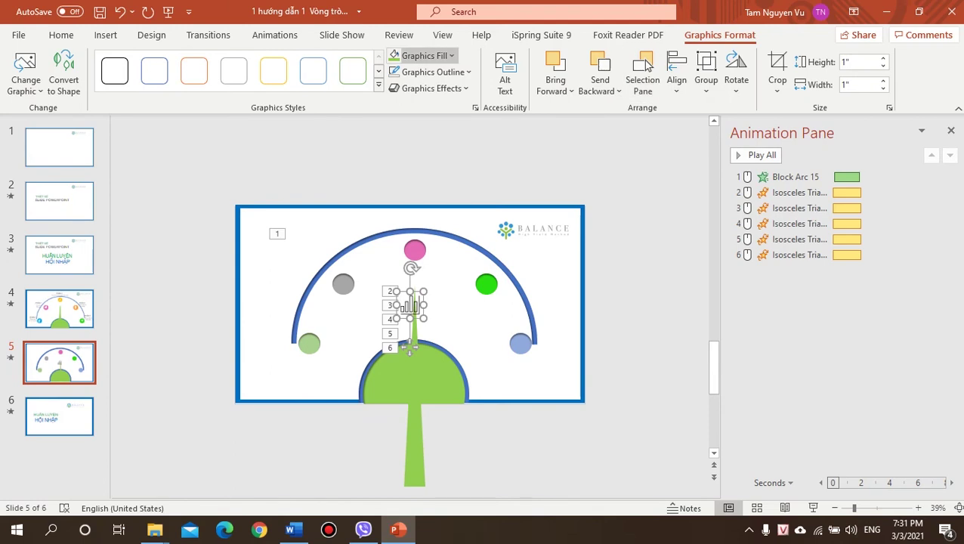
Step: Give the bar-chart icon a light fill and shift it toward the lower-left circle
{"action": "left_click", "coordinate": [451, 56]}
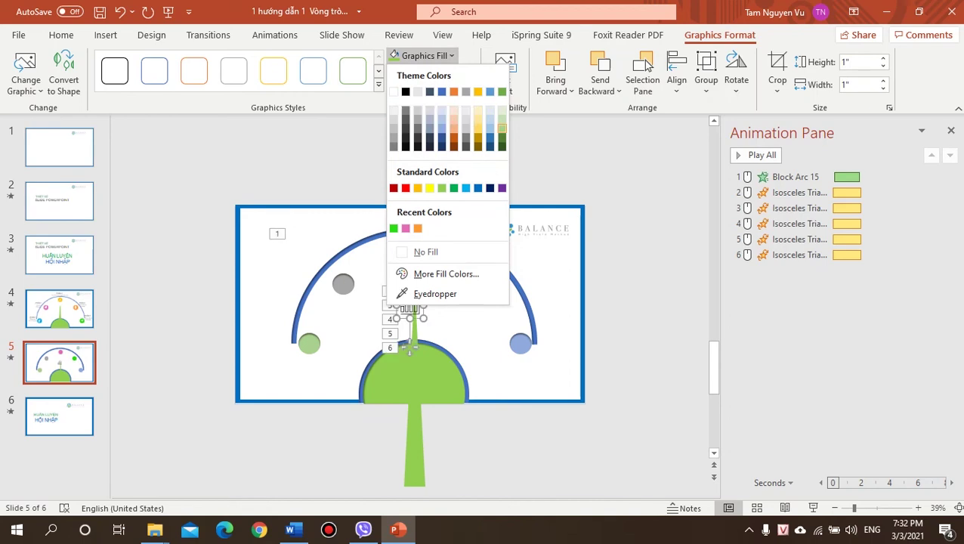
{"action": "left_click", "coordinate": [465, 129]}
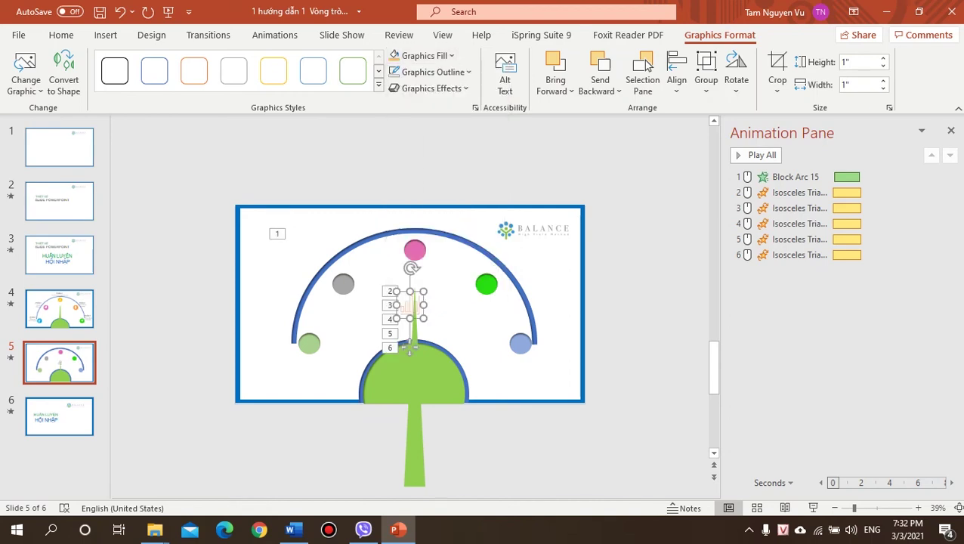
{"action": "left_click_drag", "start_coordinate": [410, 347], "coordinate": [408, 344]}
{"action": "left_click_drag", "start_coordinate": [365, 318], "coordinate": [310, 343]}
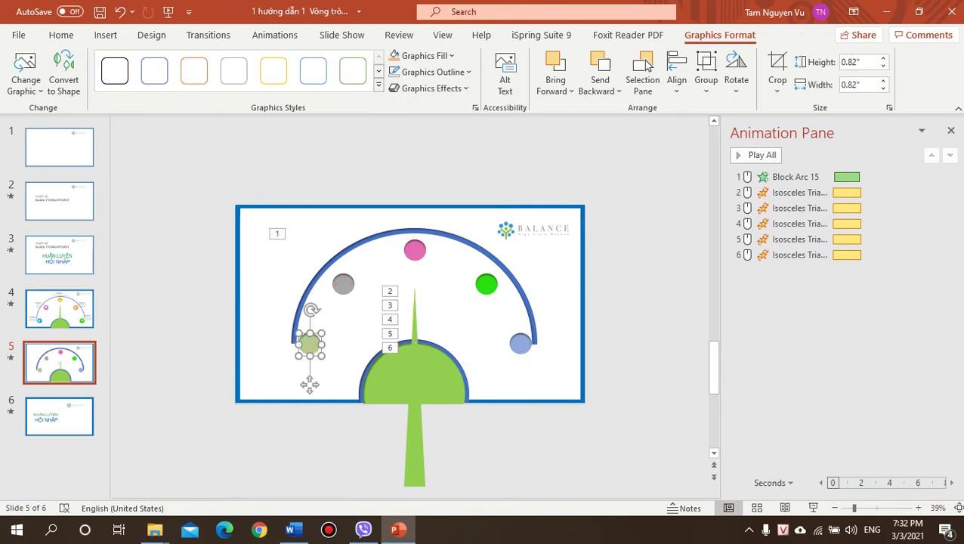
{"action": "key", "text": "ctrl+z"}
{"action": "key", "text": "ctrl+y"}
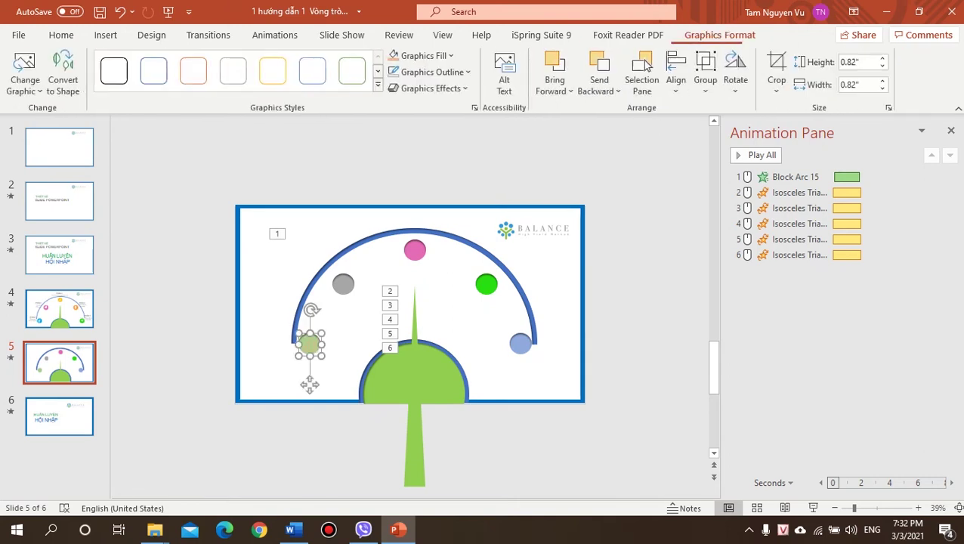
Step: Shrink the icon to 0.61" and place it on the lower-left green circle
{"action": "left_click_drag", "start_coordinate": [309, 385], "coordinate": [297, 351]}
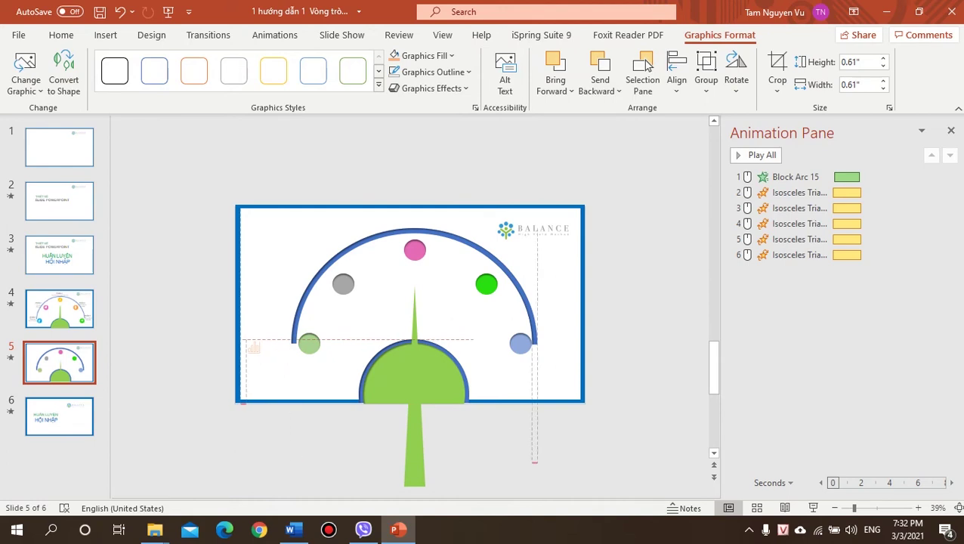
{"action": "left_click_drag", "start_coordinate": [253, 387], "coordinate": [254, 388]}
{"action": "left_click", "coordinate": [254, 388]}
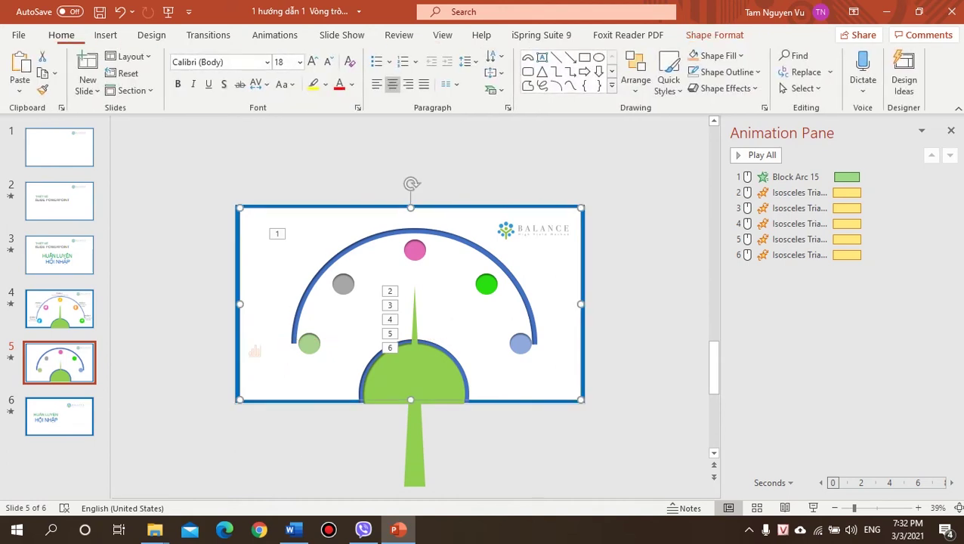
{"action": "left_click_drag", "start_coordinate": [312, 383], "coordinate": [312, 391]}
{"action": "left_click", "coordinate": [253, 387]}
{"action": "left_click_drag", "start_coordinate": [254, 387], "coordinate": [324, 382]}
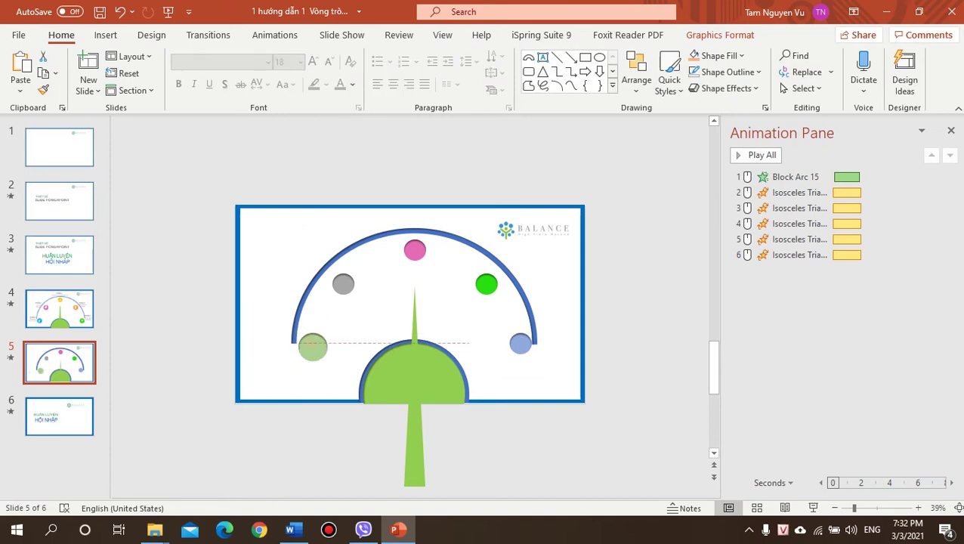
{"action": "left_click_drag", "start_coordinate": [312, 384], "coordinate": [311, 385]}
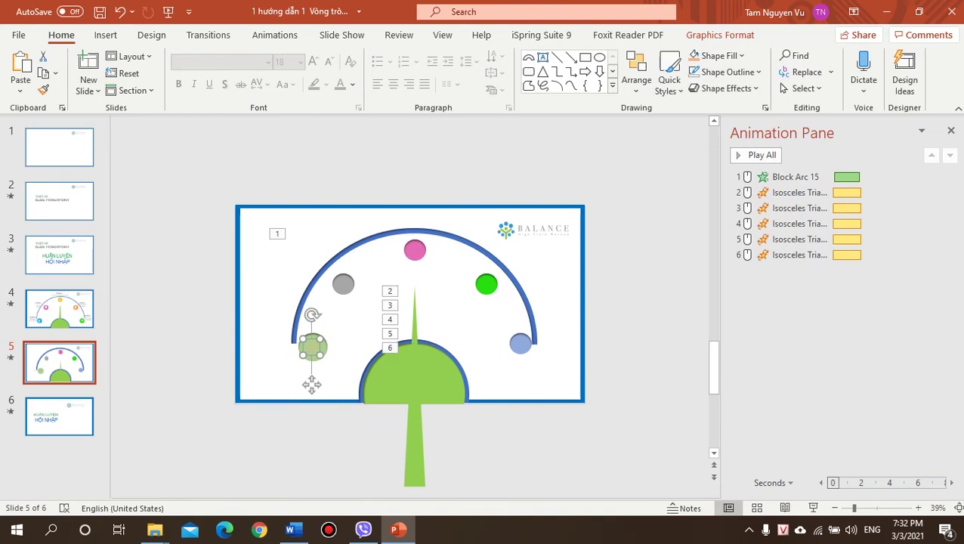
Step: Colour the icon red with Graphics Fill and save the presentation
{"action": "left_click", "coordinate": [719, 35]}
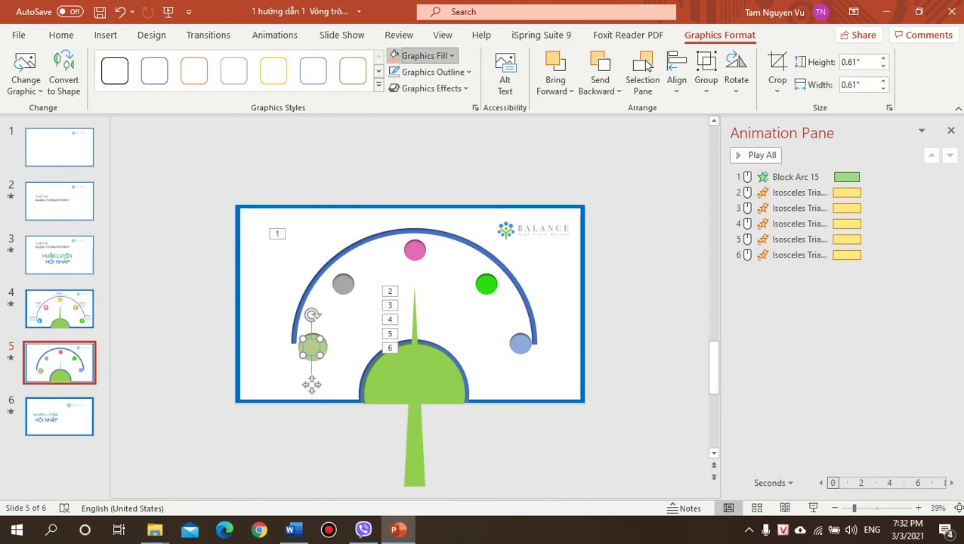
{"action": "left_click", "coordinate": [423, 55]}
{"action": "left_click", "coordinate": [406, 188]}
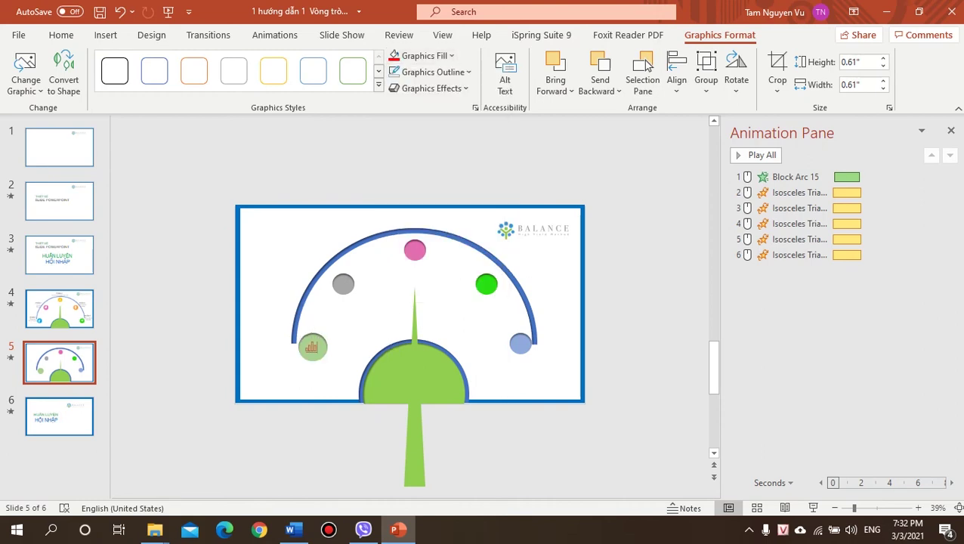
{"action": "key", "text": "Escape"}
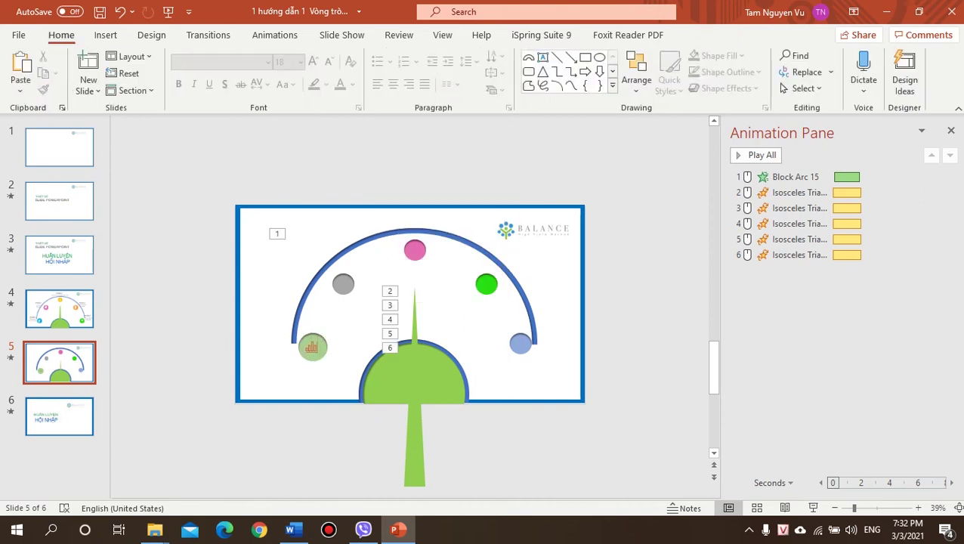
{"action": "key", "text": "ctrl+s"}
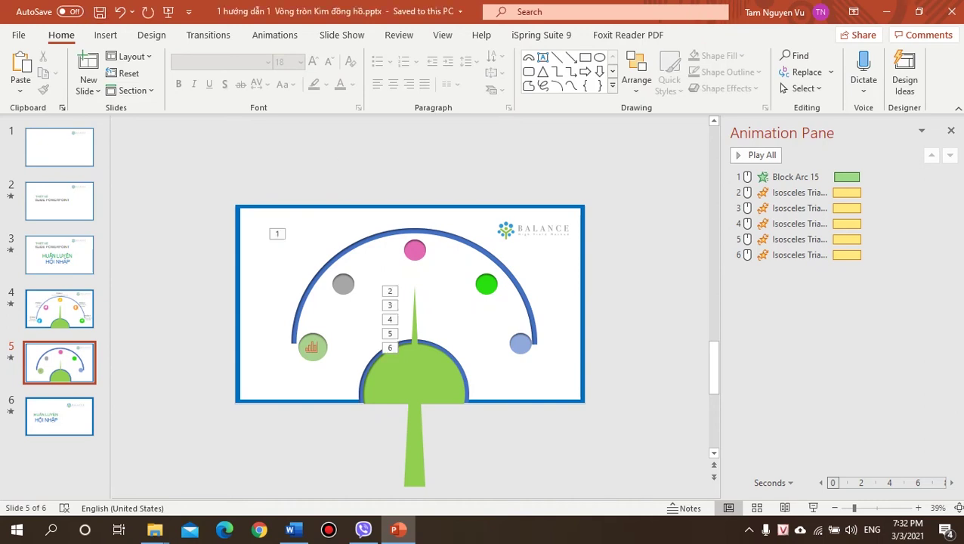
{"action": "left_click", "coordinate": [105, 35]}
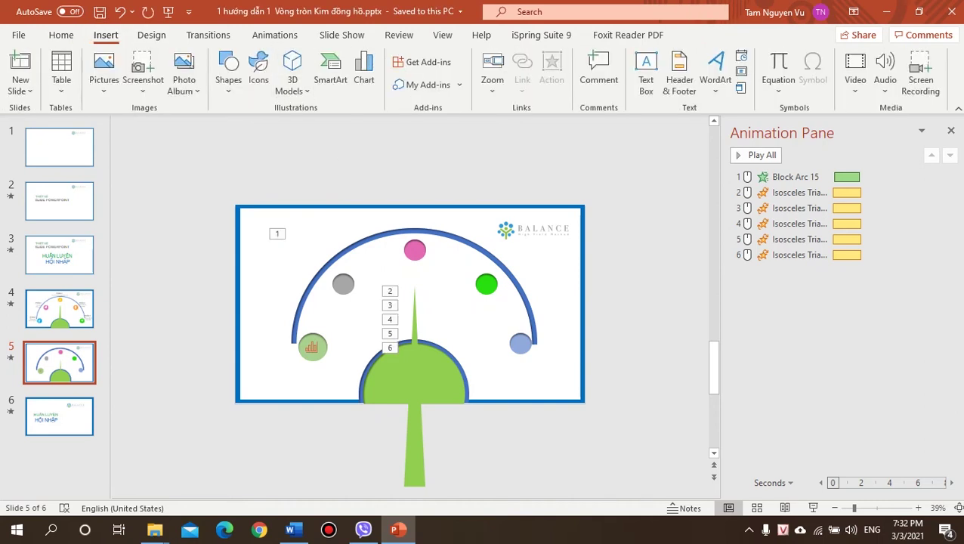
Step: Find and tick the people-with-arrow icon in the Icons library
{"action": "left_click", "coordinate": [258, 69]}
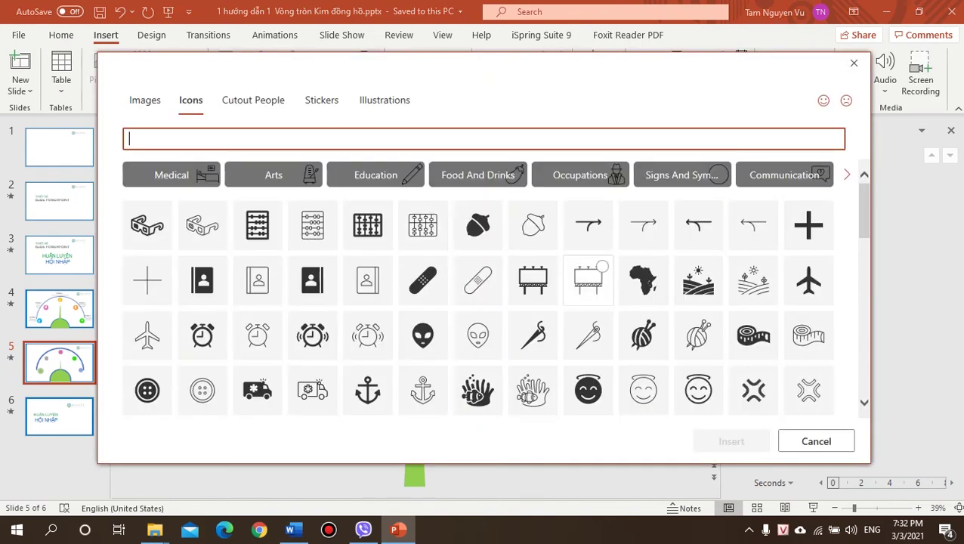
{"action": "scroll", "coordinate": [494, 287], "scroll_direction": "down", "scroll_amount": 1}
{"action": "scroll", "coordinate": [601, 280], "scroll_direction": "down", "scroll_amount": 3}
{"action": "scroll", "coordinate": [601, 280], "scroll_direction": "down", "scroll_amount": 3}
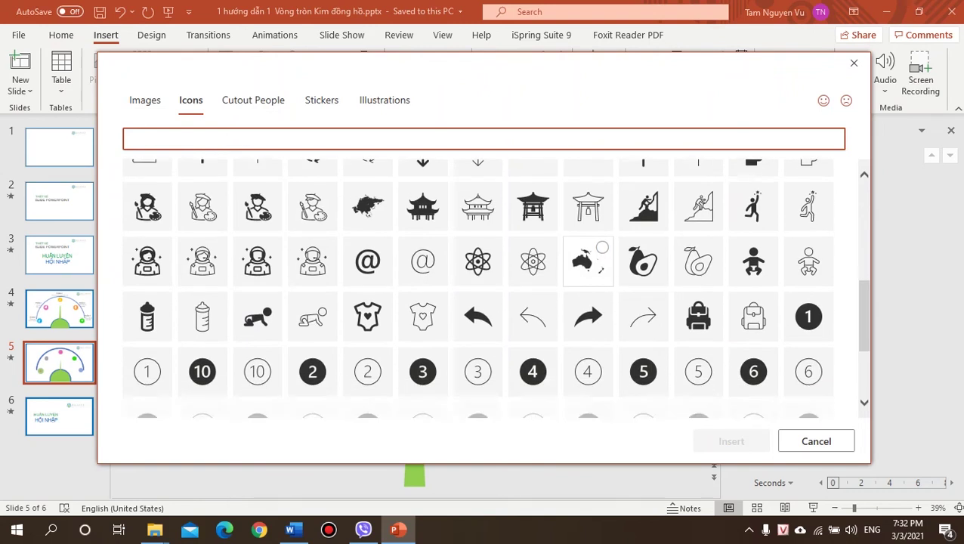
{"action": "scroll", "coordinate": [602, 281], "scroll_direction": "down", "scroll_amount": 1}
{"action": "scroll", "coordinate": [602, 281], "scroll_direction": "down", "scroll_amount": 1}
{"action": "scroll", "coordinate": [602, 281], "scroll_direction": "down", "scroll_amount": 1}
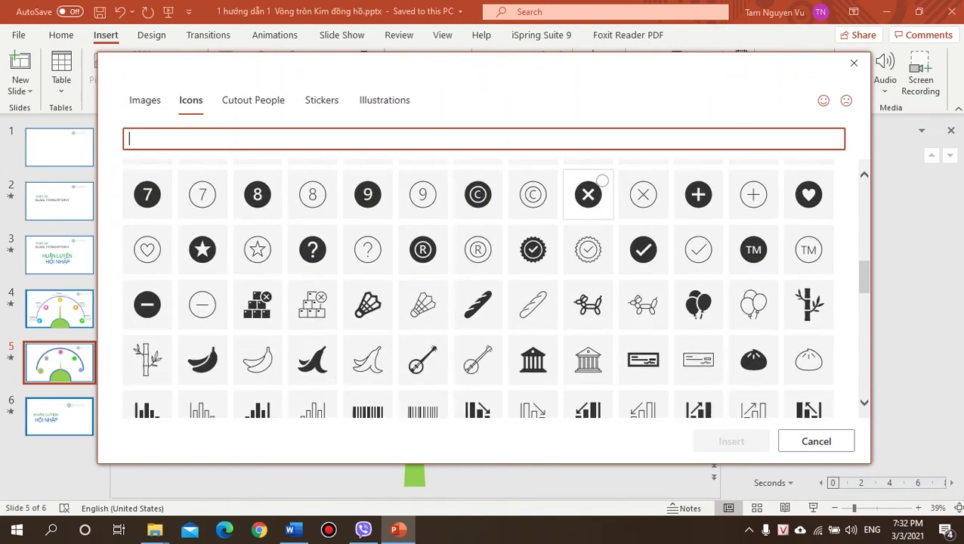
{"action": "scroll", "coordinate": [642, 287], "scroll_direction": "down", "scroll_amount": 1}
{"action": "scroll", "coordinate": [658, 261], "scroll_direction": "down", "scroll_amount": 2}
{"action": "scroll", "coordinate": [642, 274], "scroll_direction": "down", "scroll_amount": 2}
{"action": "scroll", "coordinate": [642, 227], "scroll_direction": "down", "scroll_amount": 2}
{"action": "scroll", "coordinate": [642, 285], "scroll_direction": "down", "scroll_amount": 1}
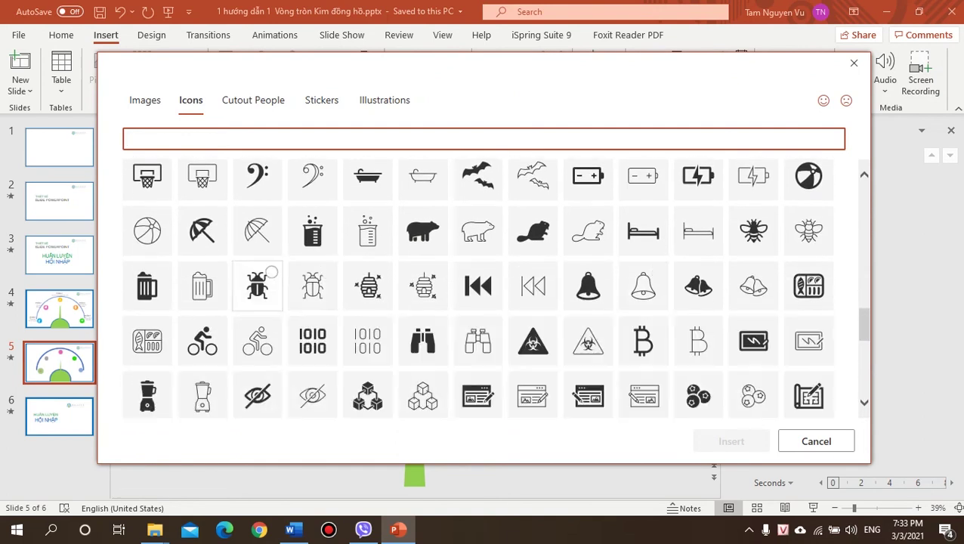
{"action": "scroll", "coordinate": [423, 290], "scroll_direction": "down", "scroll_amount": 1}
{"action": "scroll", "coordinate": [423, 289], "scroll_direction": "down", "scroll_amount": 1}
{"action": "scroll", "coordinate": [423, 289], "scroll_direction": "down", "scroll_amount": 2}
{"action": "scroll", "coordinate": [423, 289], "scroll_direction": "down", "scroll_amount": 1}
{"action": "scroll", "coordinate": [423, 289], "scroll_direction": "down", "scroll_amount": 2}
{"action": "scroll", "coordinate": [423, 289], "scroll_direction": "down", "scroll_amount": 2}
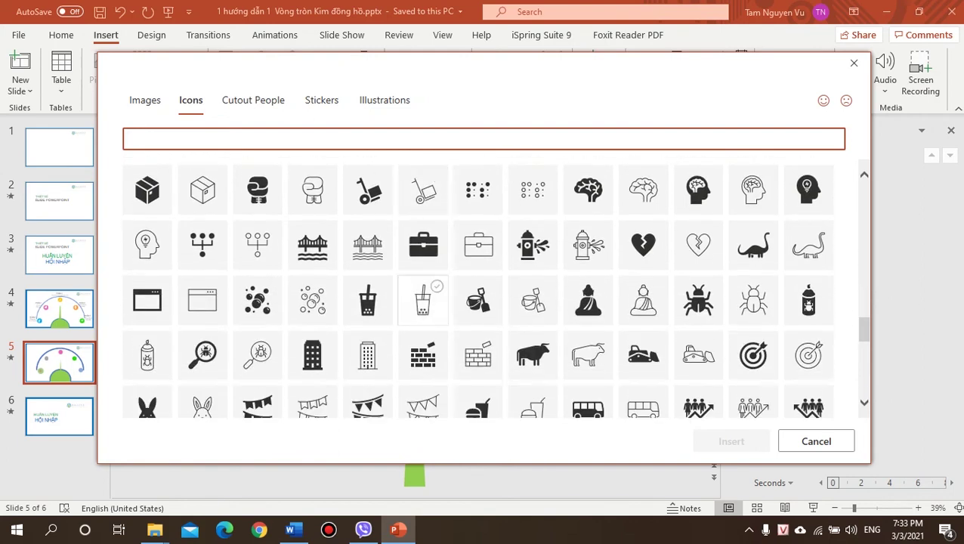
{"action": "scroll", "coordinate": [423, 289], "scroll_direction": "down", "scroll_amount": 1}
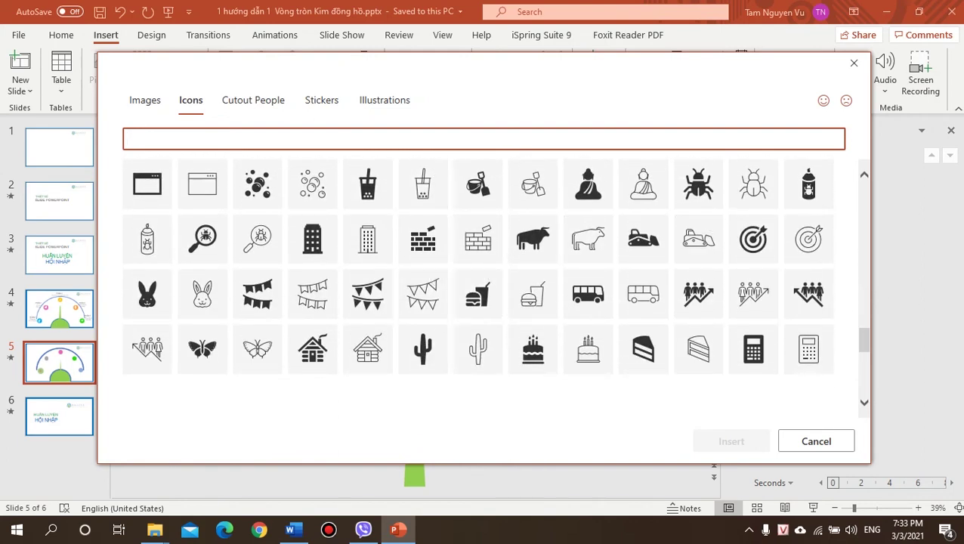
{"action": "left_click", "coordinate": [753, 293]}
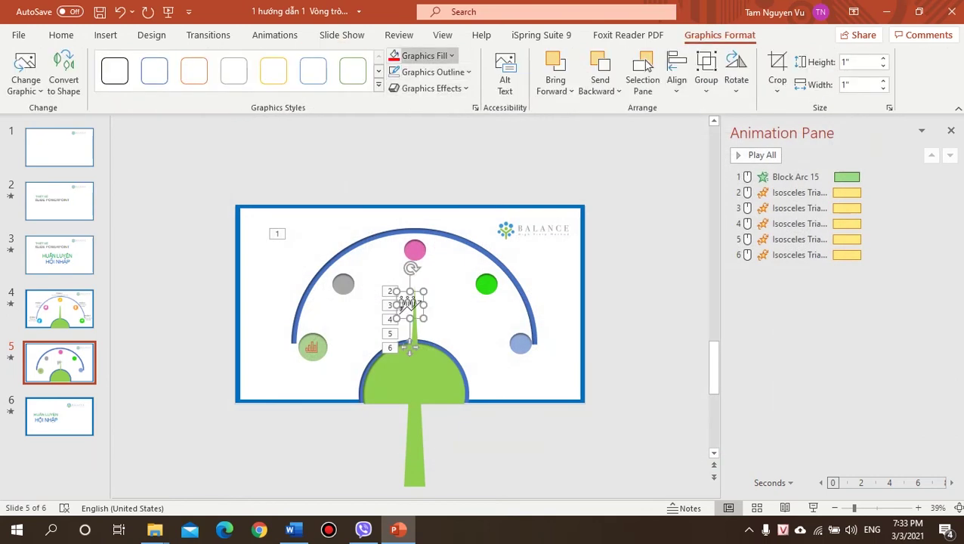
Step: Move the pink icon onto the blue circle at the gauge's right end and centre it
{"action": "left_click", "coordinate": [425, 55]}
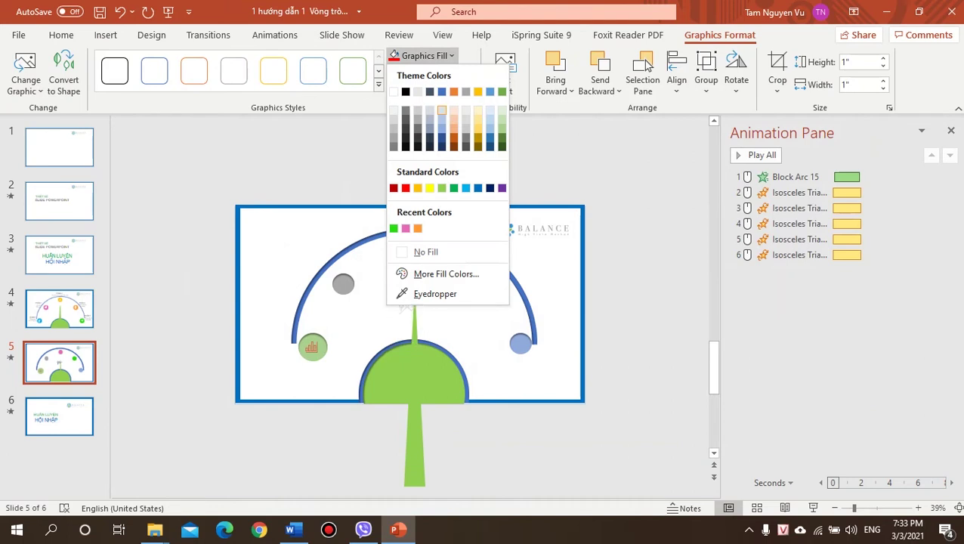
{"action": "key", "text": "Escape"}
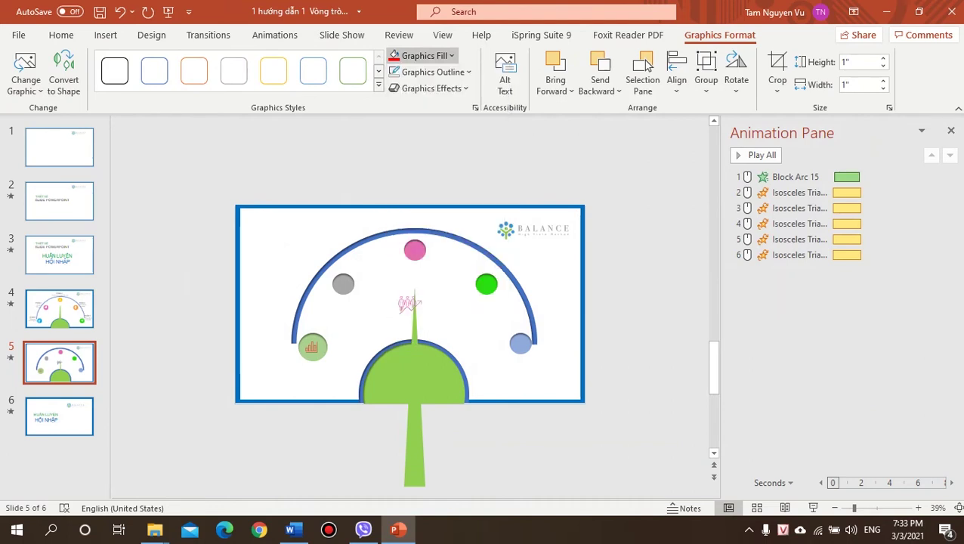
{"action": "left_click_drag", "start_coordinate": [408, 304], "coordinate": [509, 321]}
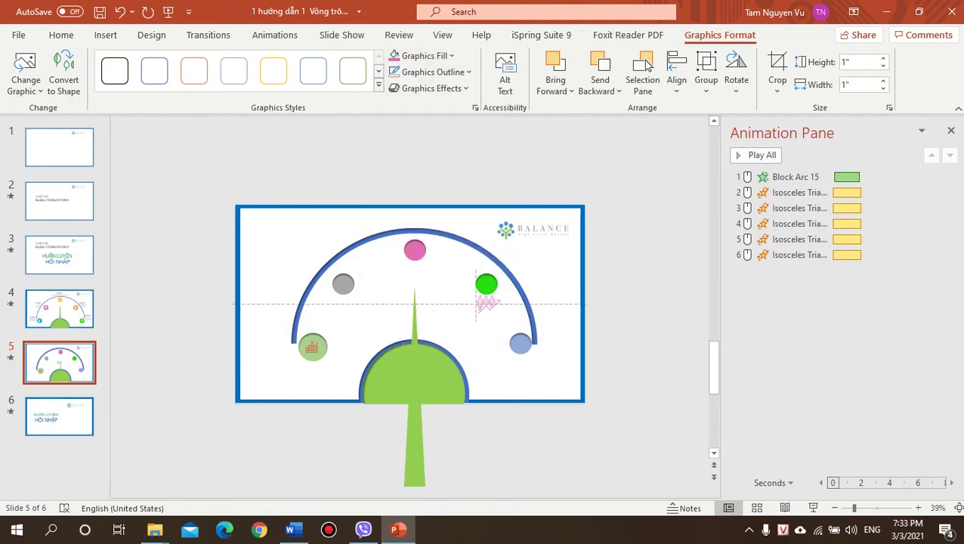
{"action": "left_click_drag", "start_coordinate": [508, 368], "coordinate": [493, 373]}
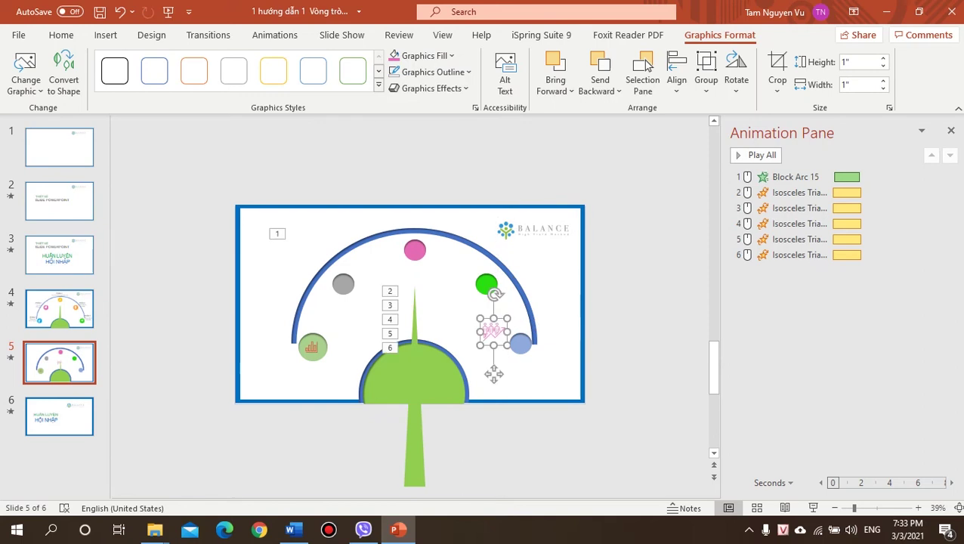
{"action": "left_click", "coordinate": [520, 343]}
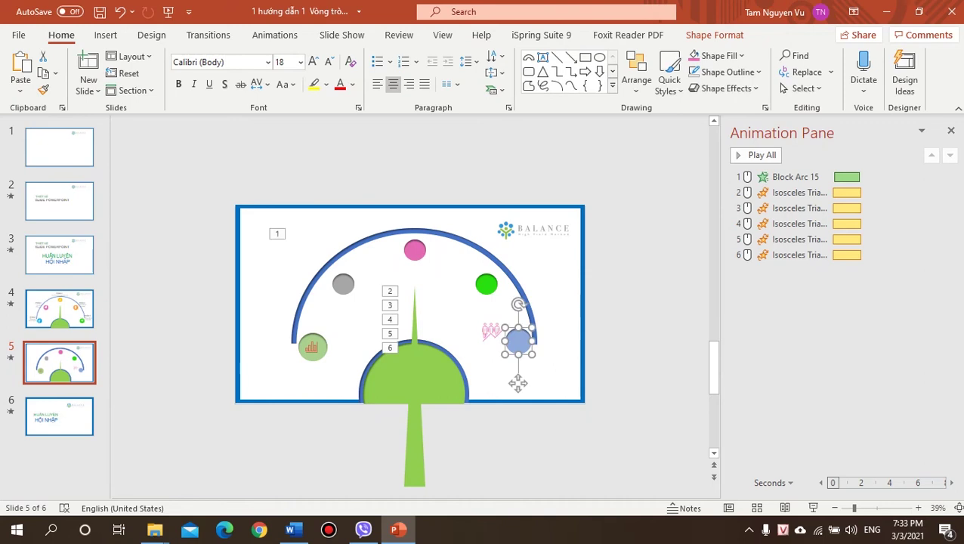
{"action": "left_click_drag", "start_coordinate": [493, 370], "coordinate": [519, 380]}
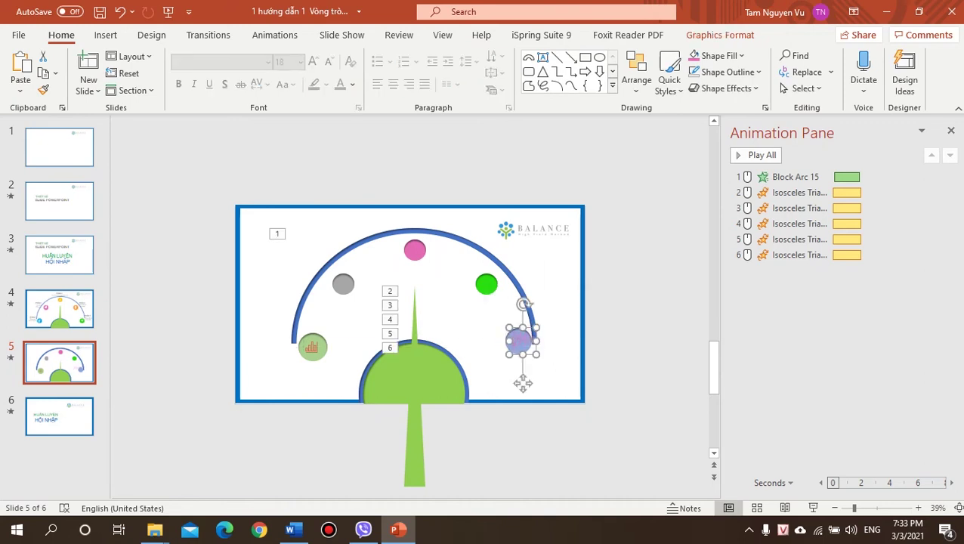
{"action": "left_click_drag", "start_coordinate": [523, 384], "coordinate": [520, 383]}
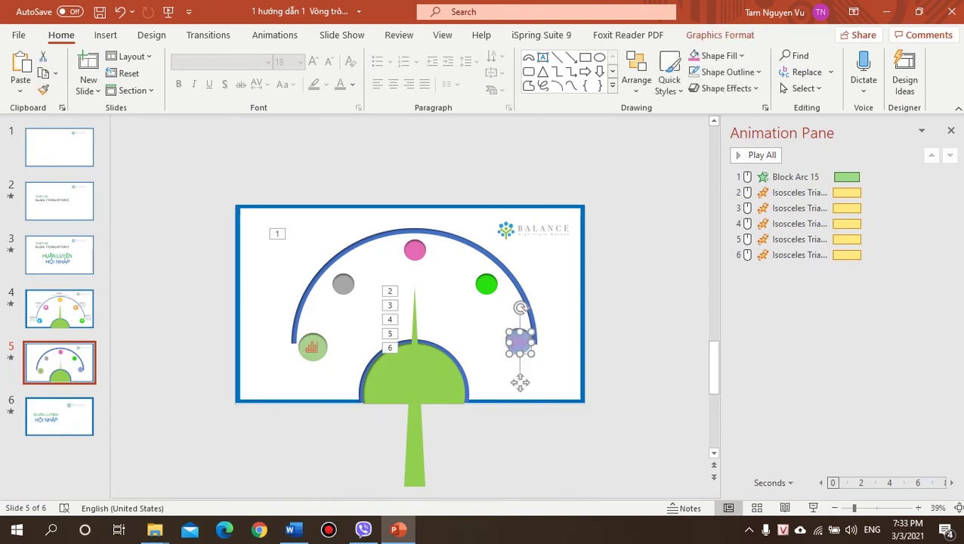
Step: Give the icon a yellow Graphics Fill and delete the stray object below it
{"action": "left_click", "coordinate": [720, 34]}
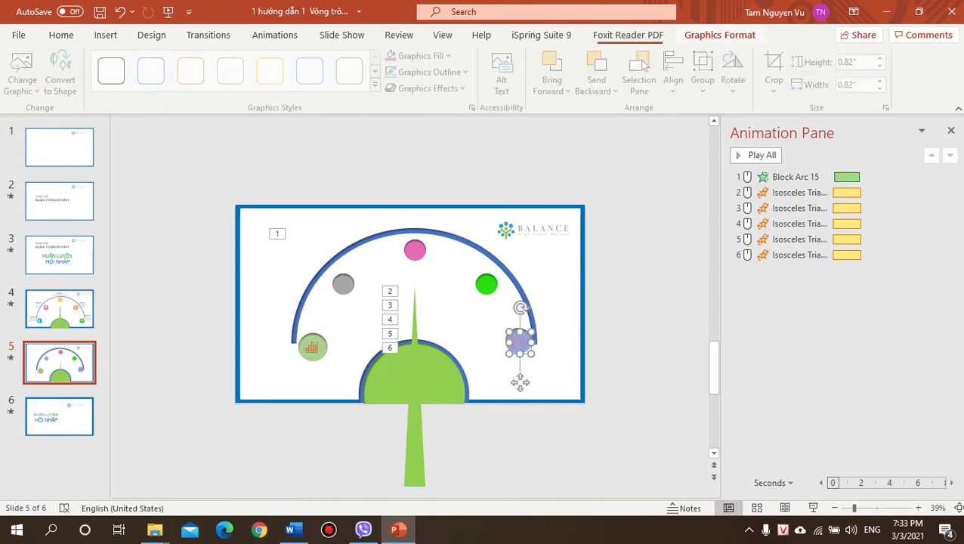
{"action": "left_click", "coordinate": [425, 56]}
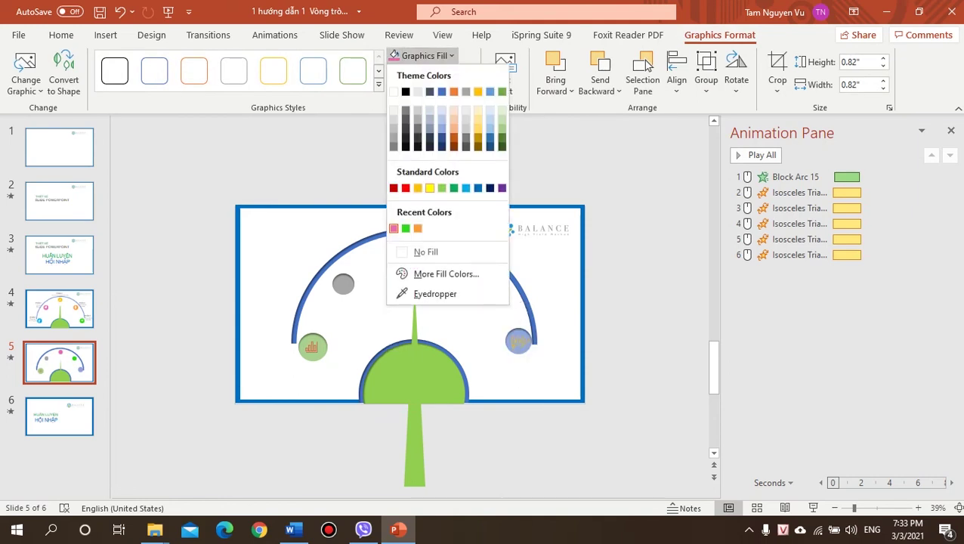
{"action": "left_click", "coordinate": [429, 188]}
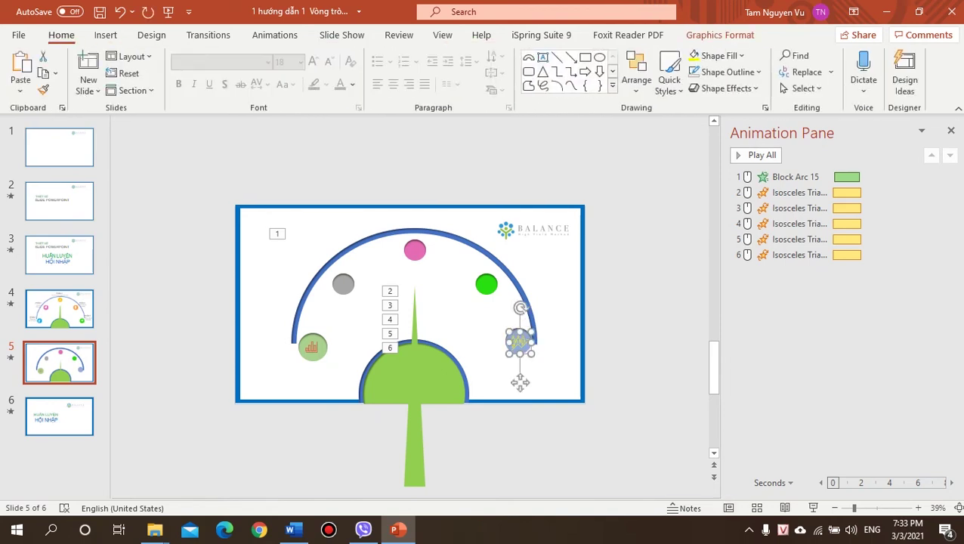
{"action": "left_click_drag", "start_coordinate": [618, 381], "coordinate": [497, 315]}
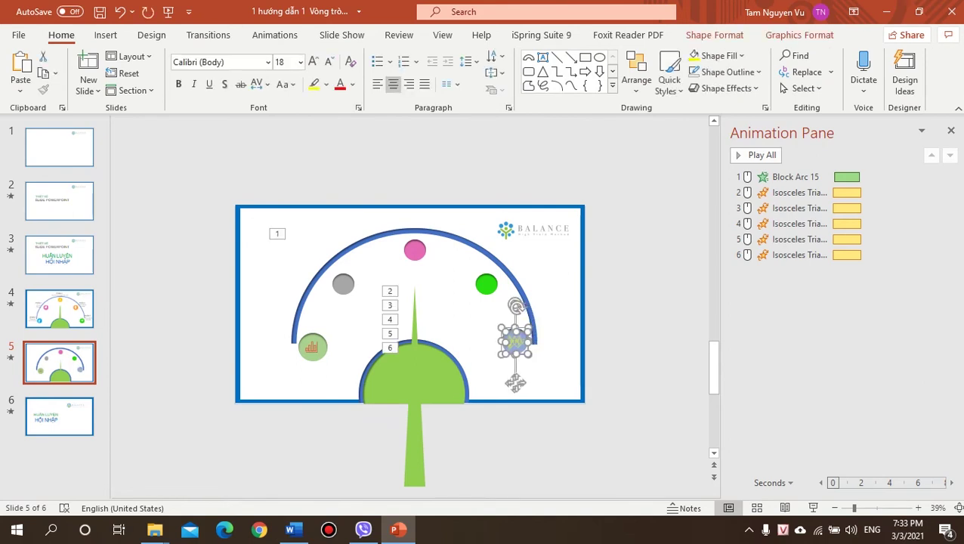
{"action": "key", "text": "Delete"}
{"action": "left_click", "coordinate": [106, 35]}
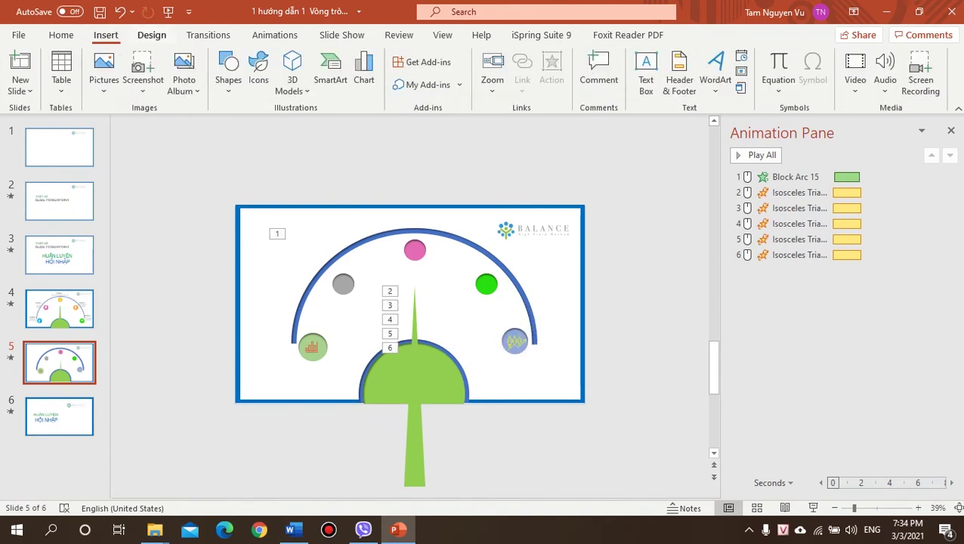
Step: In the icon library, select the boxes-with-cross icon
{"action": "left_click", "coordinate": [228, 75]}
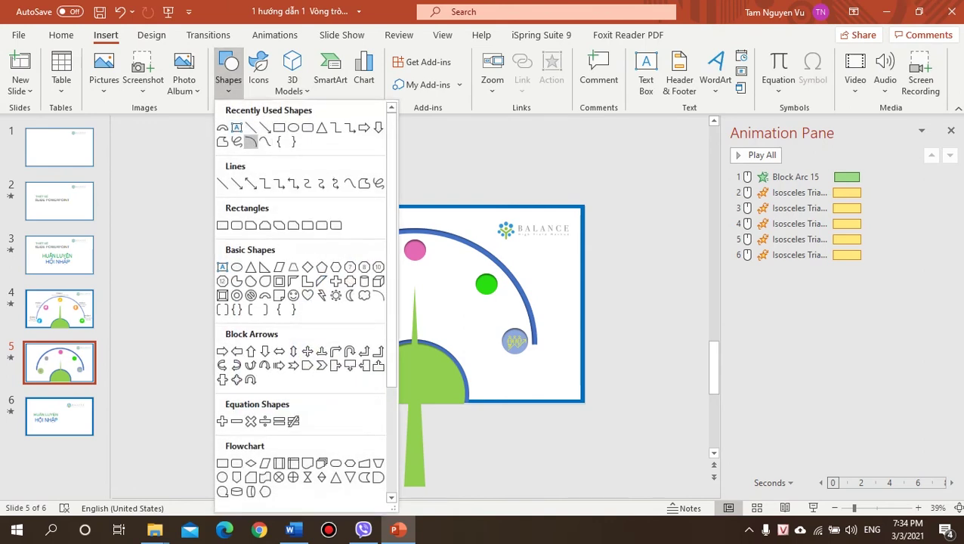
{"action": "left_click", "coordinate": [258, 75]}
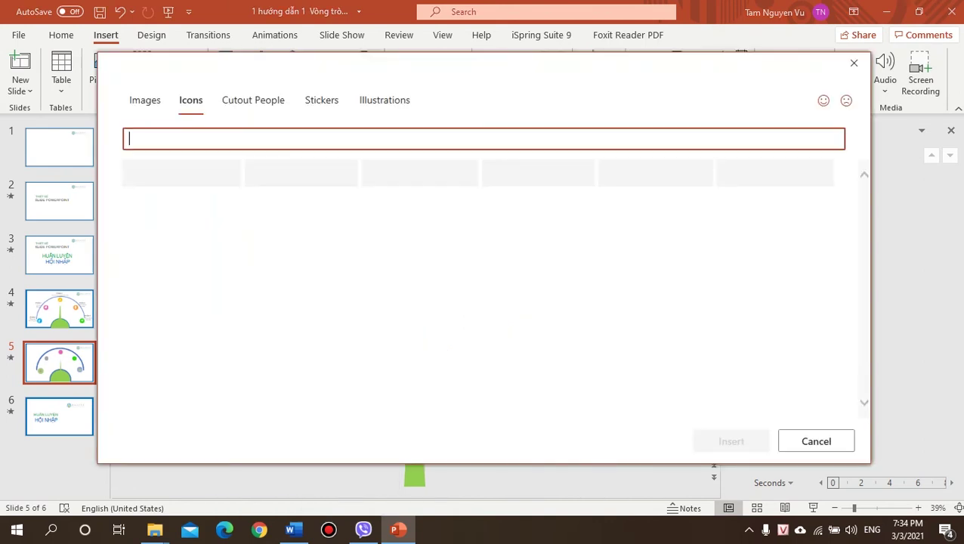
{"action": "scroll", "coordinate": [257, 317], "scroll_direction": "down", "scroll_amount": 1}
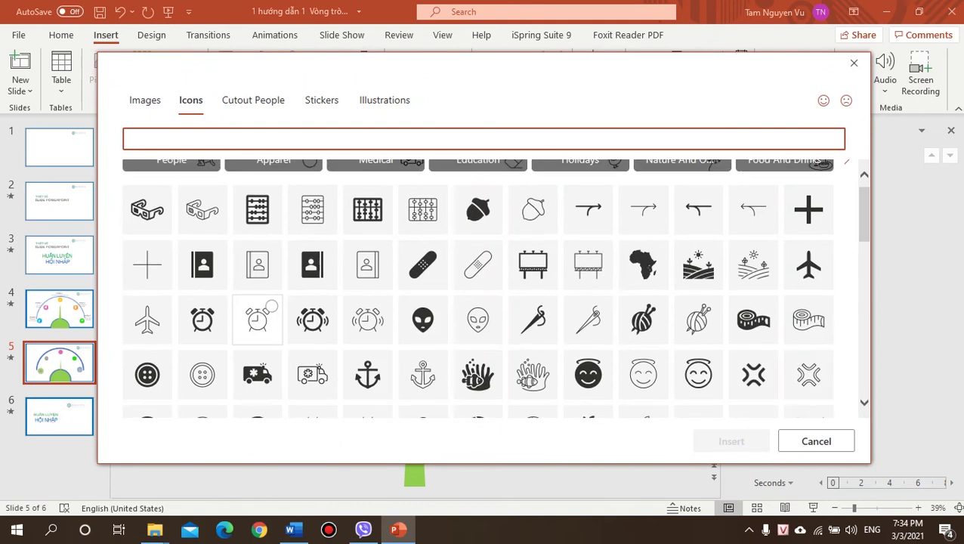
{"action": "scroll", "coordinate": [257, 317], "scroll_direction": "down", "scroll_amount": 1}
{"action": "scroll", "coordinate": [257, 317], "scroll_direction": "down", "scroll_amount": 2}
{"action": "scroll", "coordinate": [257, 317], "scroll_direction": "down", "scroll_amount": 2}
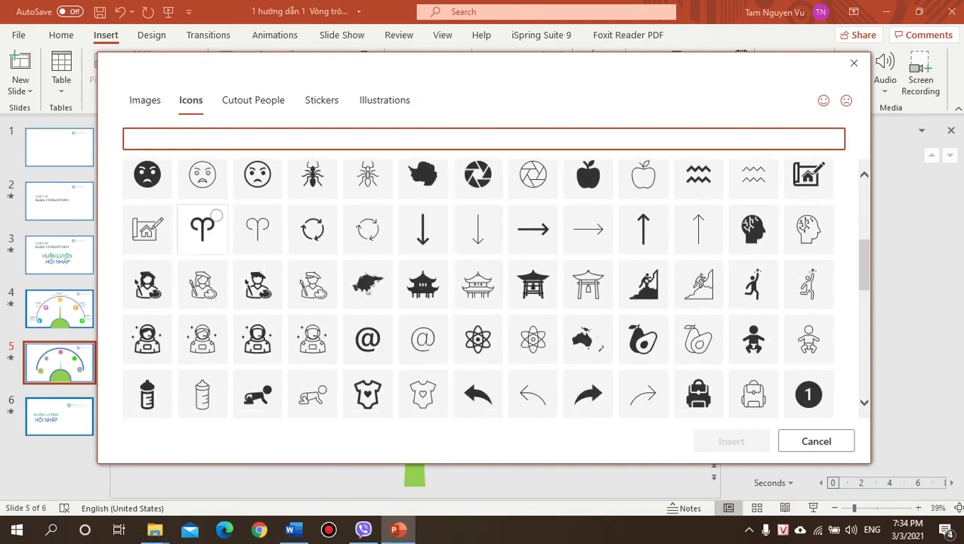
{"action": "scroll", "coordinate": [215, 219], "scroll_direction": "down", "scroll_amount": 1}
{"action": "scroll", "coordinate": [215, 220], "scroll_direction": "down", "scroll_amount": 1}
{"action": "scroll", "coordinate": [216, 219], "scroll_direction": "down", "scroll_amount": 2}
{"action": "scroll", "coordinate": [215, 219], "scroll_direction": "down", "scroll_amount": 1}
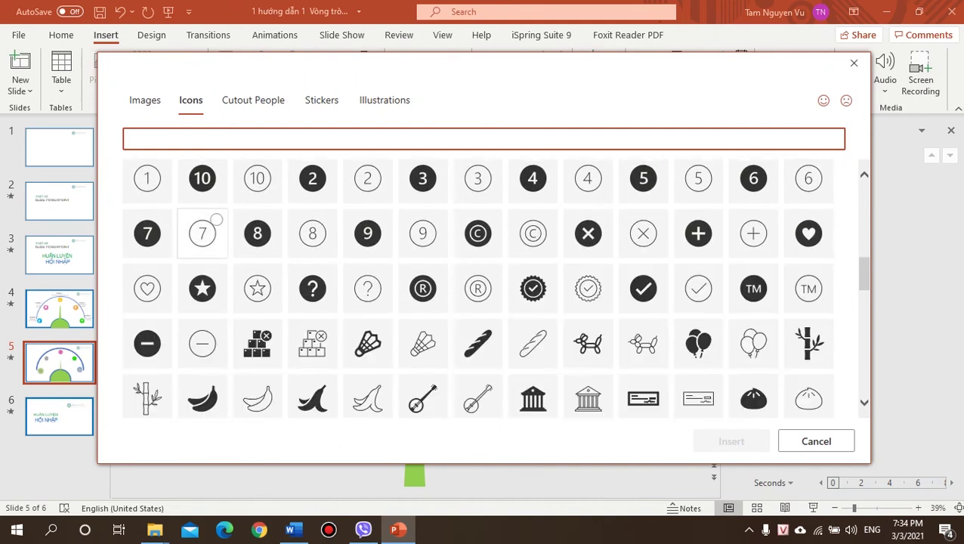
{"action": "scroll", "coordinate": [216, 220], "scroll_direction": "down", "scroll_amount": 2}
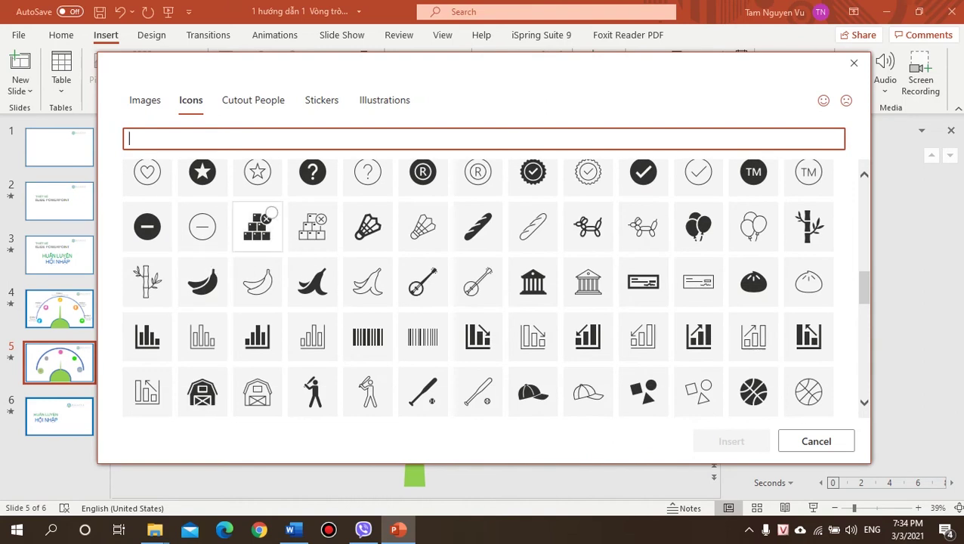
{"action": "left_click", "coordinate": [312, 225]}
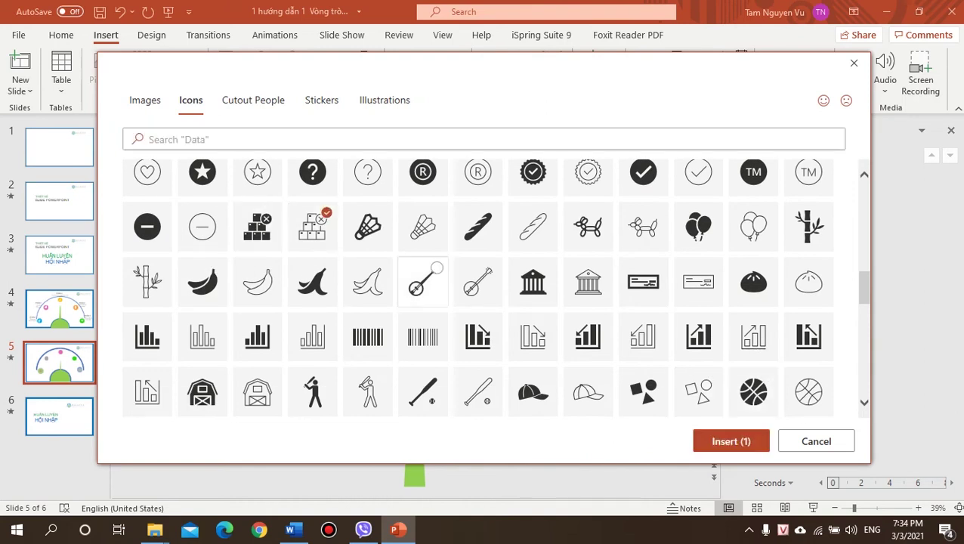
Step: Also select the buildings icon and insert both icons onto slide 5
{"action": "scroll", "coordinate": [423, 281], "scroll_direction": "down", "scroll_amount": 1}
{"action": "scroll", "coordinate": [408, 278], "scroll_direction": "down", "scroll_amount": 1}
{"action": "scroll", "coordinate": [386, 273], "scroll_direction": "down", "scroll_amount": 1}
{"action": "scroll", "coordinate": [368, 270], "scroll_direction": "down", "scroll_amount": 1}
{"action": "scroll", "coordinate": [368, 270], "scroll_direction": "down", "scroll_amount": 1}
{"action": "scroll", "coordinate": [368, 270], "scroll_direction": "down", "scroll_amount": 1}
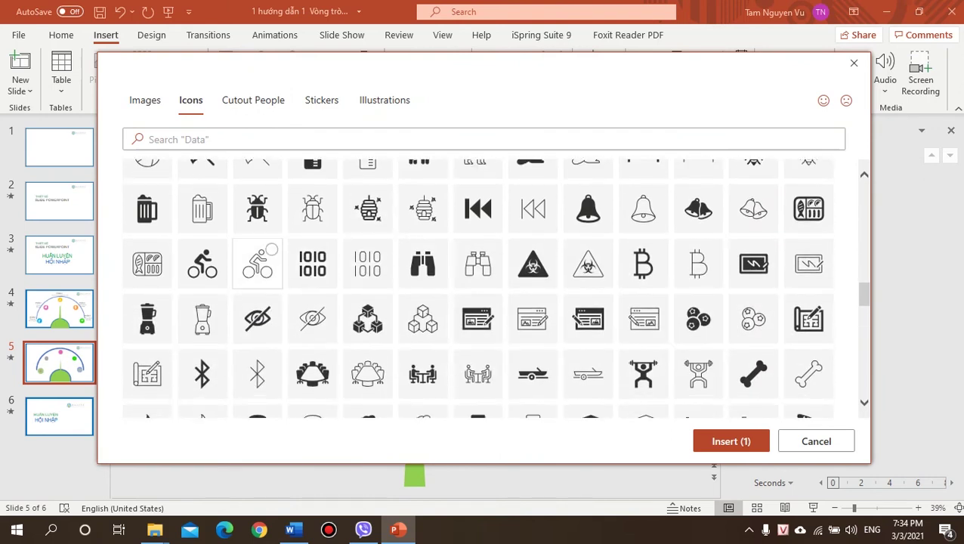
{"action": "scroll", "coordinate": [312, 303], "scroll_direction": "down", "scroll_amount": 1}
{"action": "scroll", "coordinate": [312, 302], "scroll_direction": "down", "scroll_amount": 1}
{"action": "scroll", "coordinate": [312, 302], "scroll_direction": "down", "scroll_amount": 1}
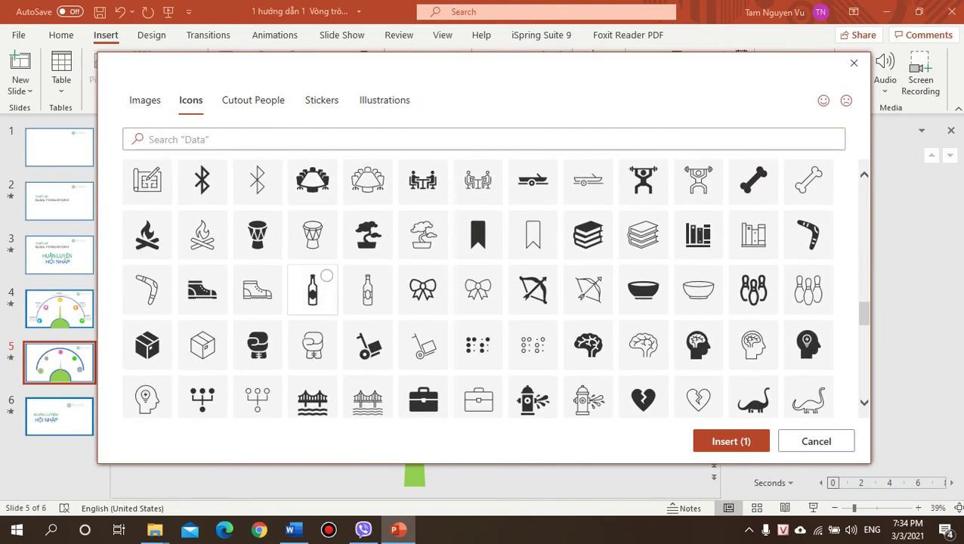
{"action": "scroll", "coordinate": [269, 230], "scroll_direction": "down", "scroll_amount": 1}
{"action": "scroll", "coordinate": [270, 231], "scroll_direction": "down", "scroll_amount": 2}
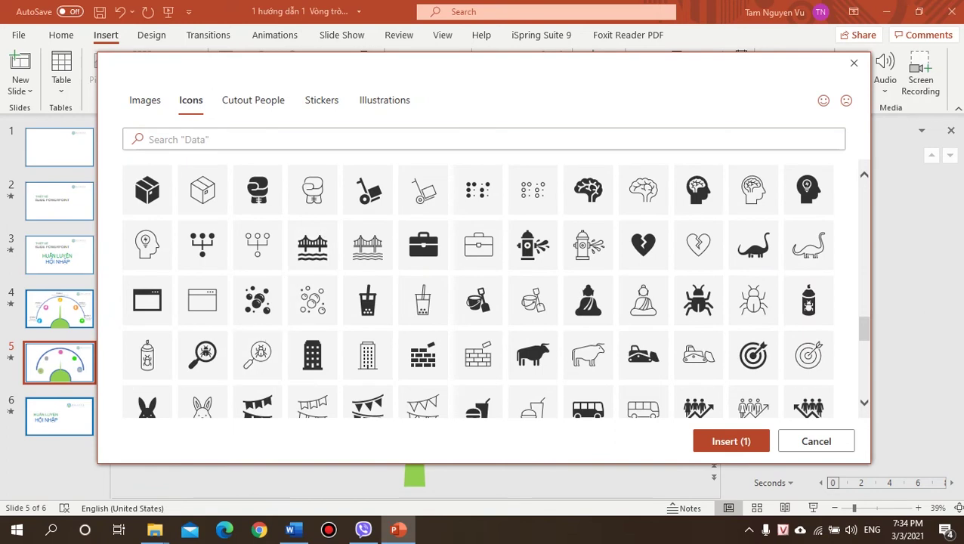
{"action": "scroll", "coordinate": [261, 242], "scroll_direction": "down", "scroll_amount": 1}
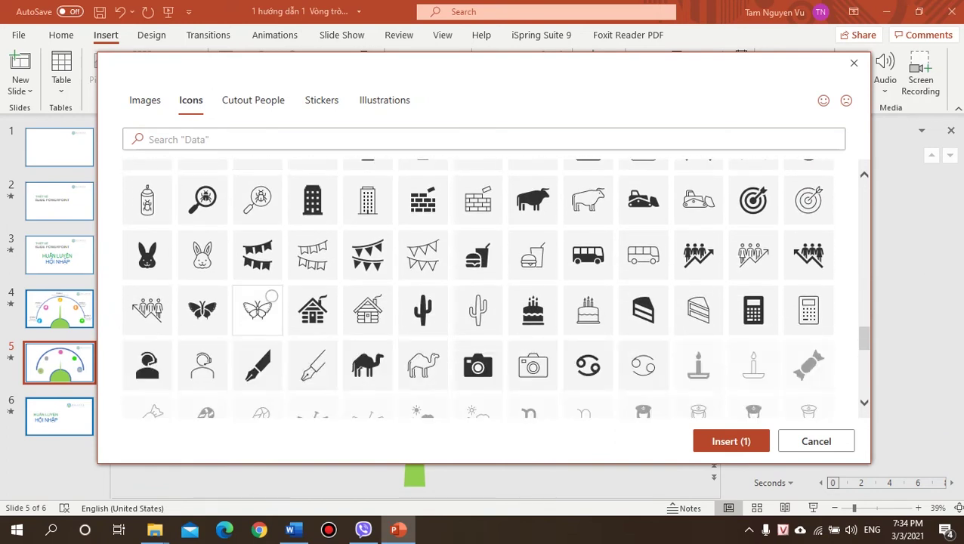
{"action": "scroll", "coordinate": [261, 336], "scroll_direction": "down", "scroll_amount": 1}
{"action": "scroll", "coordinate": [257, 344], "scroll_direction": "down", "scroll_amount": 1}
{"action": "scroll", "coordinate": [257, 302], "scroll_direction": "down", "scroll_amount": 2}
{"action": "scroll", "coordinate": [256, 249], "scroll_direction": "down", "scroll_amount": 1}
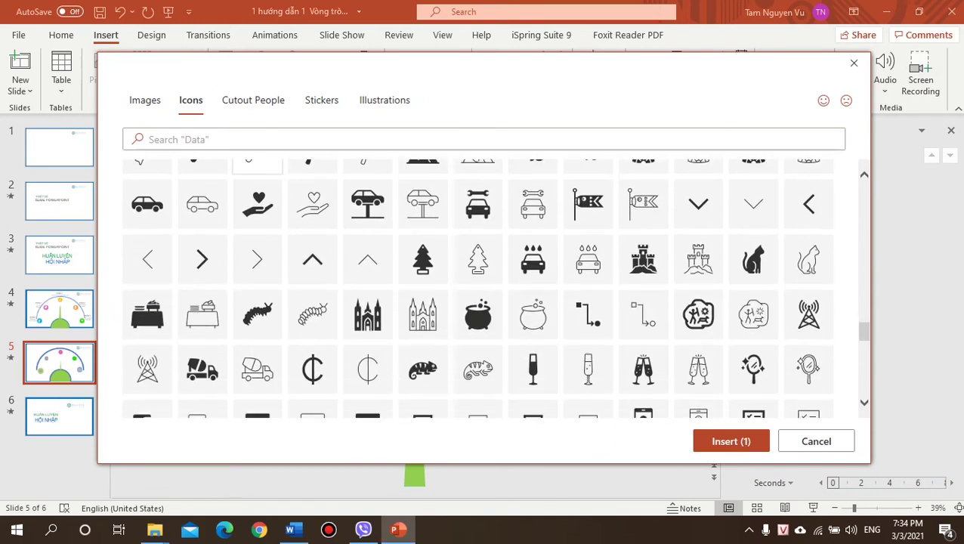
{"action": "scroll", "coordinate": [271, 227], "scroll_direction": "down", "scroll_amount": 1}
{"action": "scroll", "coordinate": [271, 227], "scroll_direction": "down", "scroll_amount": 1}
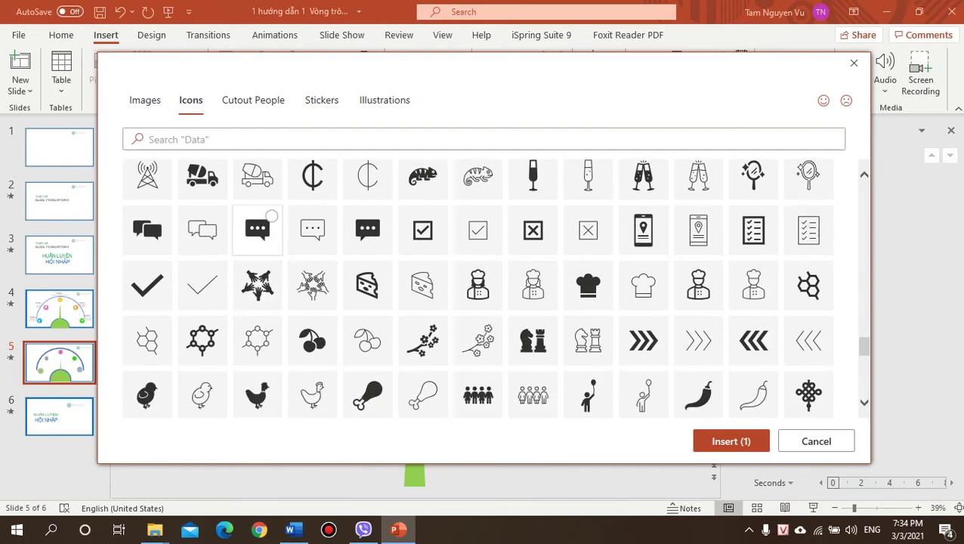
{"action": "scroll", "coordinate": [422, 255], "scroll_direction": "down", "scroll_amount": 1}
{"action": "scroll", "coordinate": [422, 254], "scroll_direction": "down", "scroll_amount": 1}
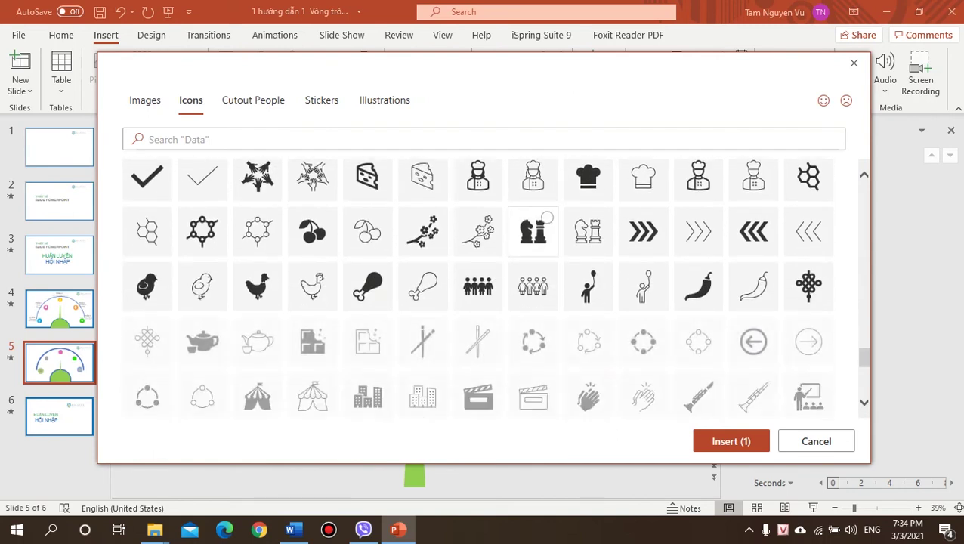
{"action": "scroll", "coordinate": [256, 332], "scroll_direction": "down", "scroll_amount": 1}
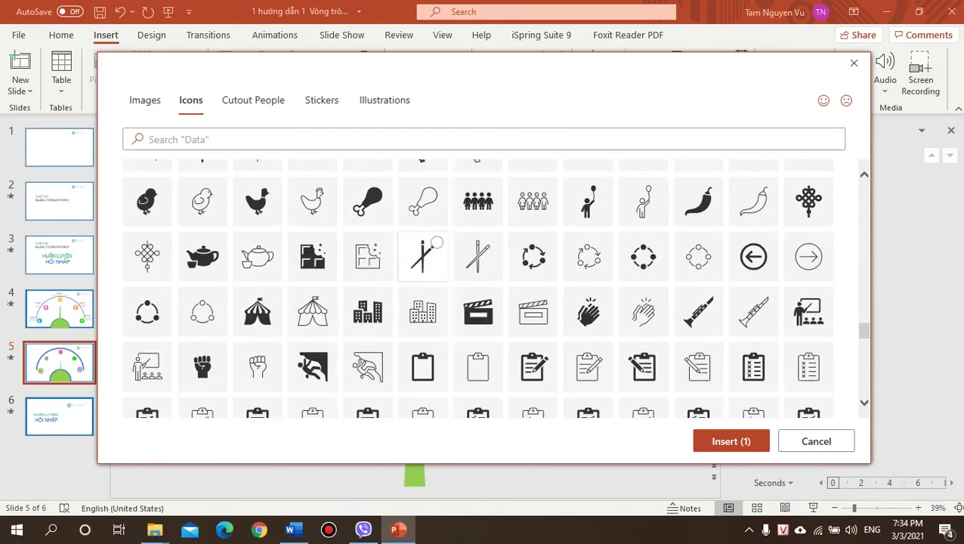
{"action": "left_click", "coordinate": [422, 310]}
{"action": "left_click", "coordinate": [730, 441]}
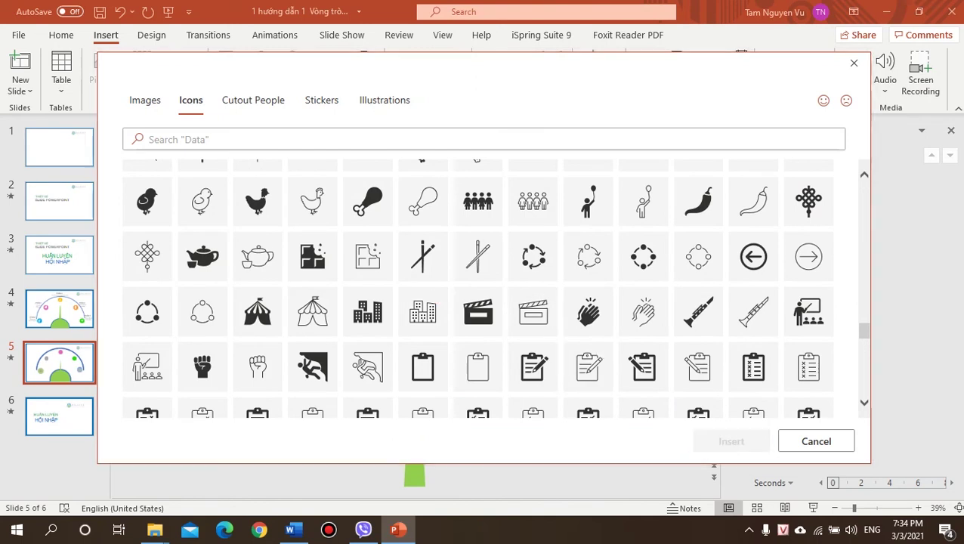
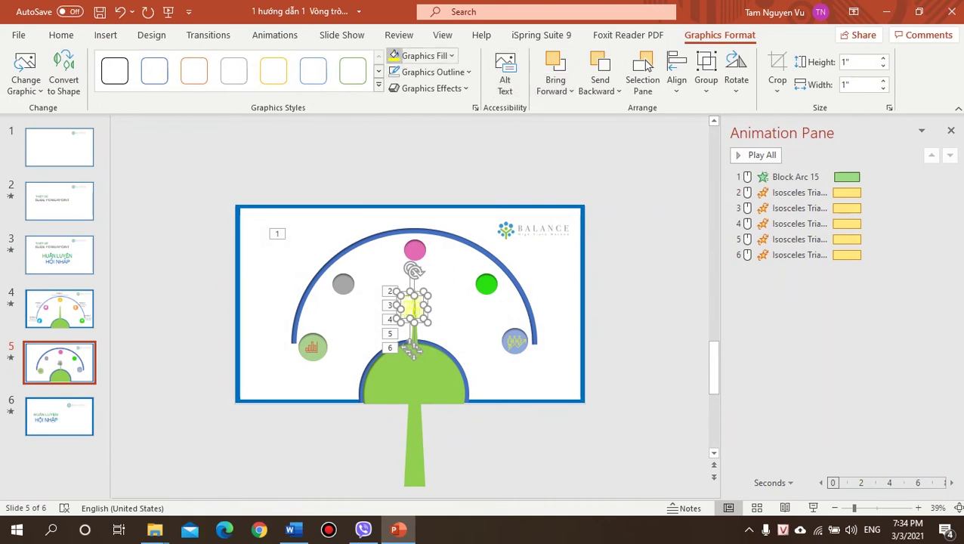
Step: Shrink the office-building icon to 0.82" and centre it on the pink circle atop the arc
{"action": "left_click_drag", "start_coordinate": [411, 345], "coordinate": [447, 340]}
{"action": "left_click", "coordinate": [441, 338]}
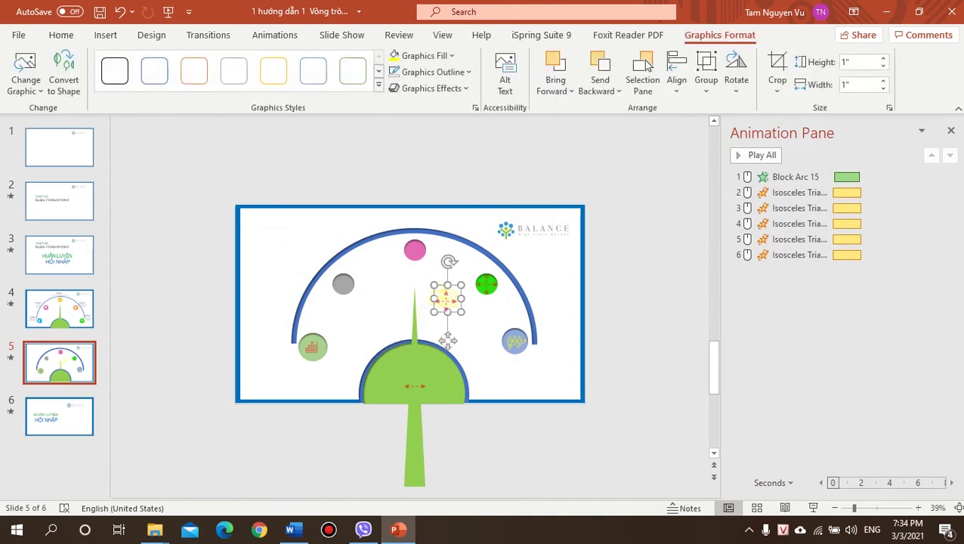
{"action": "key", "text": "shift+Down"}
{"action": "key", "text": "shift+Down"}
{"action": "left_click_drag", "start_coordinate": [445, 341], "coordinate": [439, 335]}
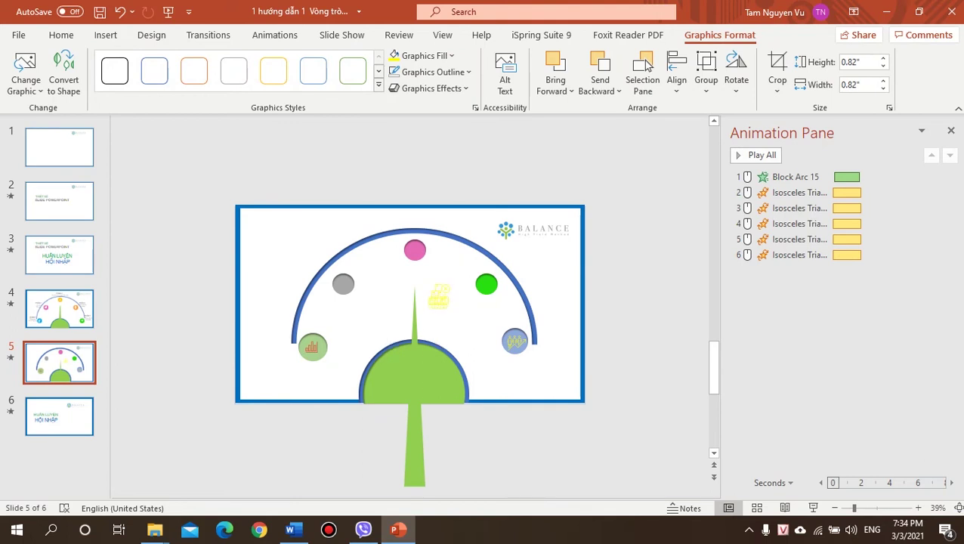
{"action": "left_click_drag", "start_coordinate": [412, 270], "coordinate": [413, 250]}
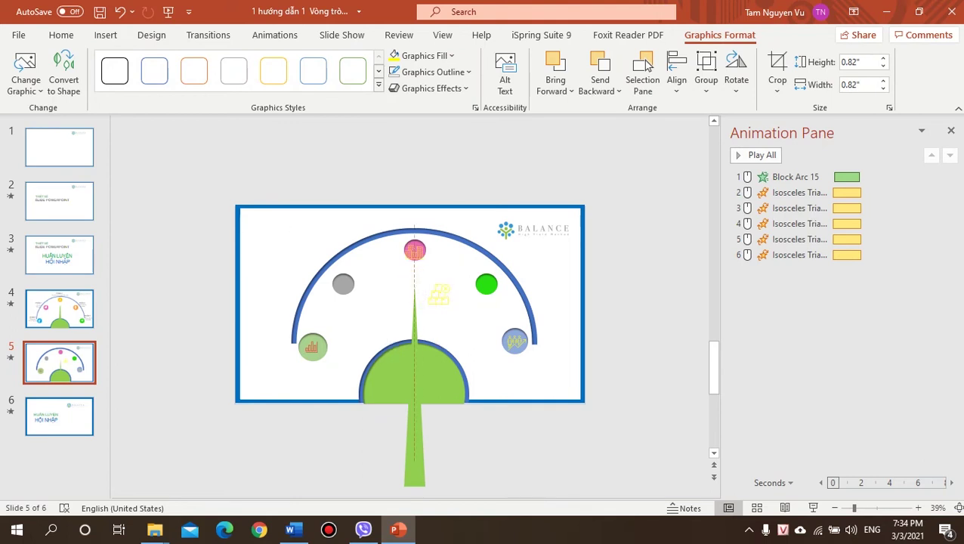
{"action": "mouse_move", "coordinate": [414, 289]}
{"action": "left_mouse_down"}
{"action": "mouse_move", "coordinate": [439, 295]}
{"action": "mouse_move", "coordinate": [413, 253]}
{"action": "mouse_move", "coordinate": [414, 293]}
{"action": "left_mouse_up"}
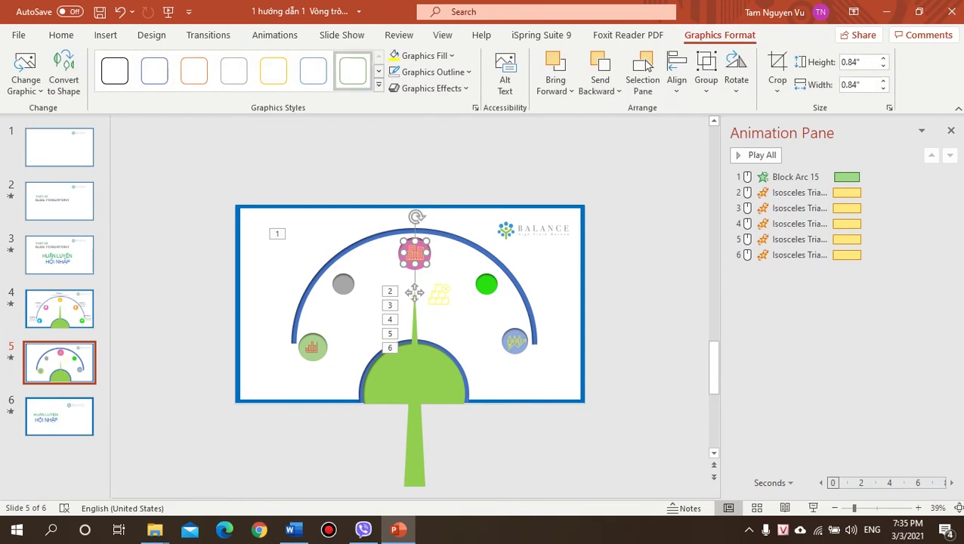
{"action": "left_click", "coordinate": [423, 55]}
{"action": "left_click", "coordinate": [423, 55]}
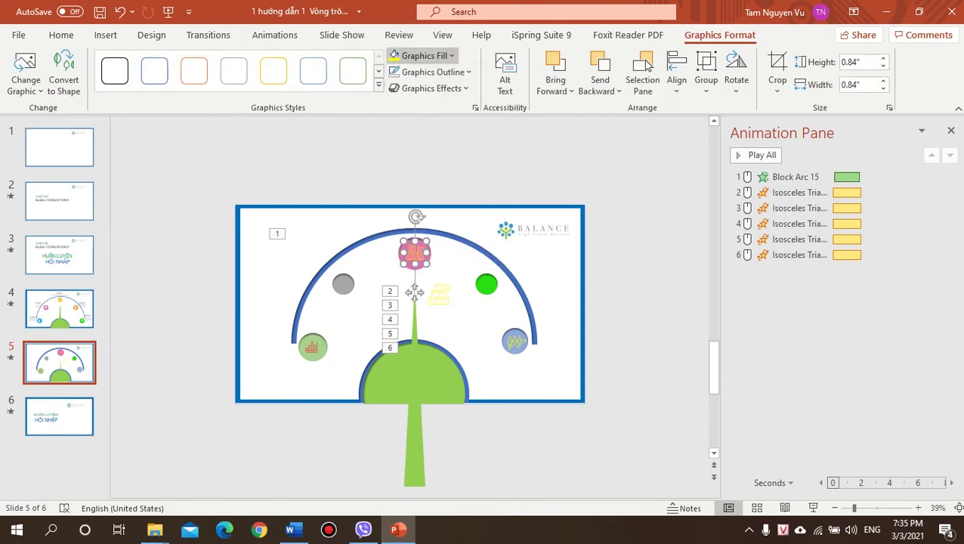
Step: Place the yellow icon inside the grey circle on the upper-left of the arc, aligning them
{"action": "left_click", "coordinate": [343, 284]}
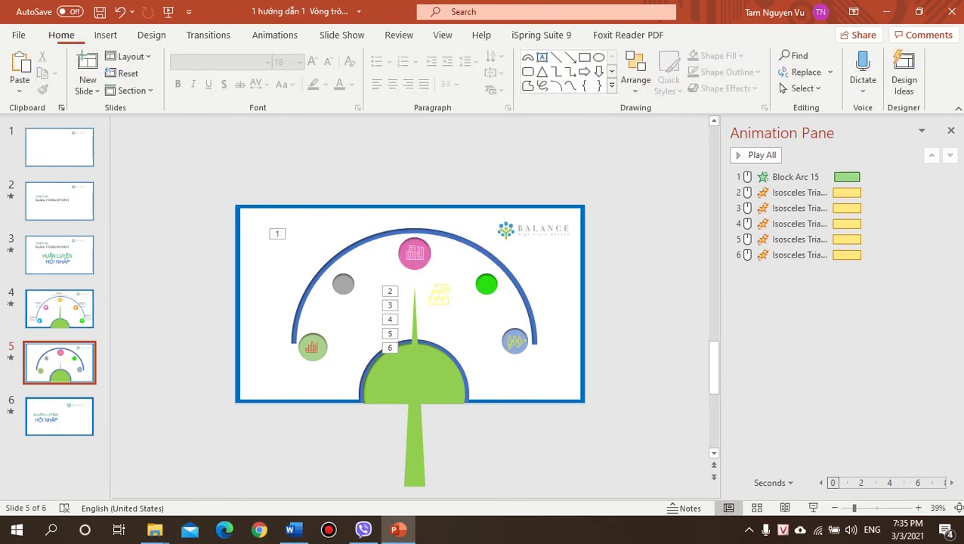
{"action": "left_click_drag", "start_coordinate": [344, 284], "coordinate": [345, 283]}
{"action": "left_click_drag", "start_coordinate": [438, 294], "coordinate": [342, 279]}
{"action": "left_click_drag", "start_coordinate": [345, 325], "coordinate": [345, 327]}
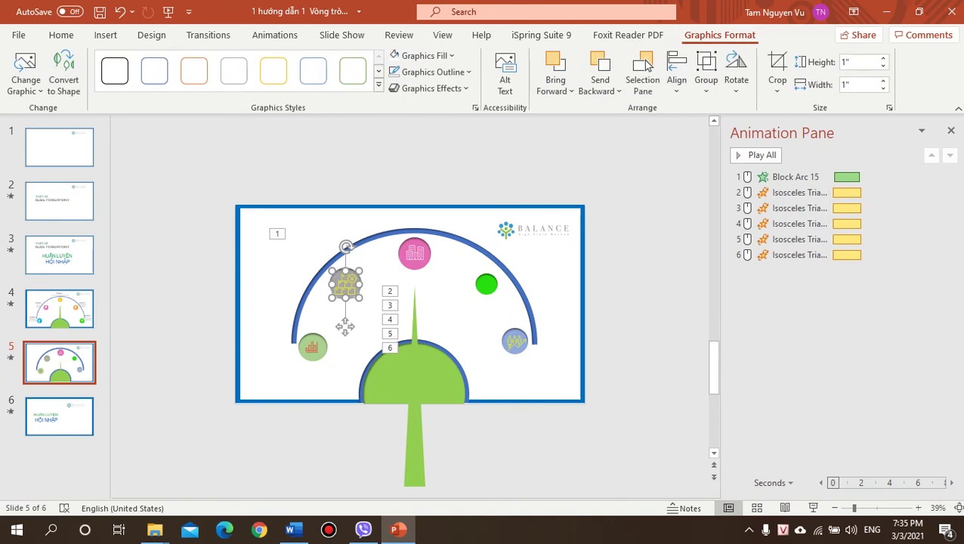
{"action": "left_click", "coordinate": [451, 55]}
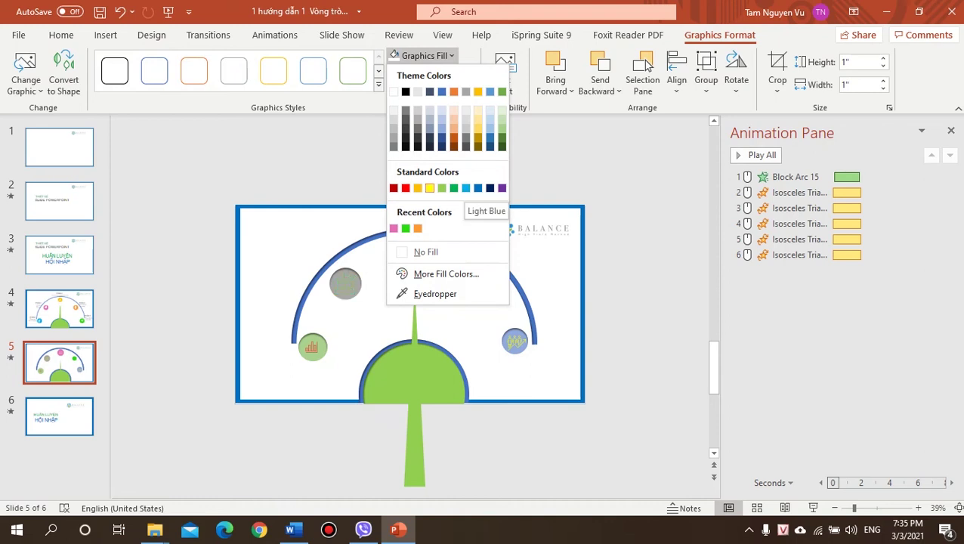
{"action": "left_click", "coordinate": [345, 326]}
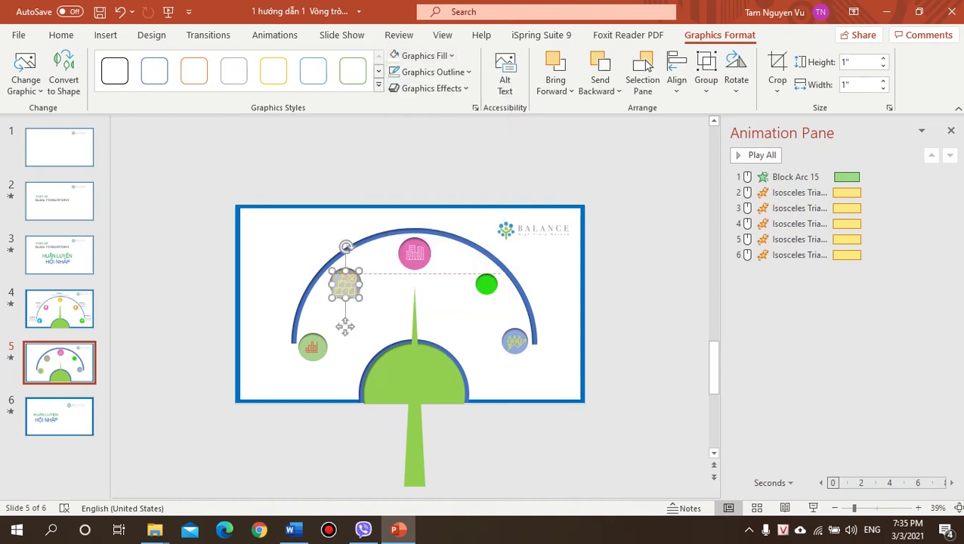
{"action": "left_click", "coordinate": [344, 326]}
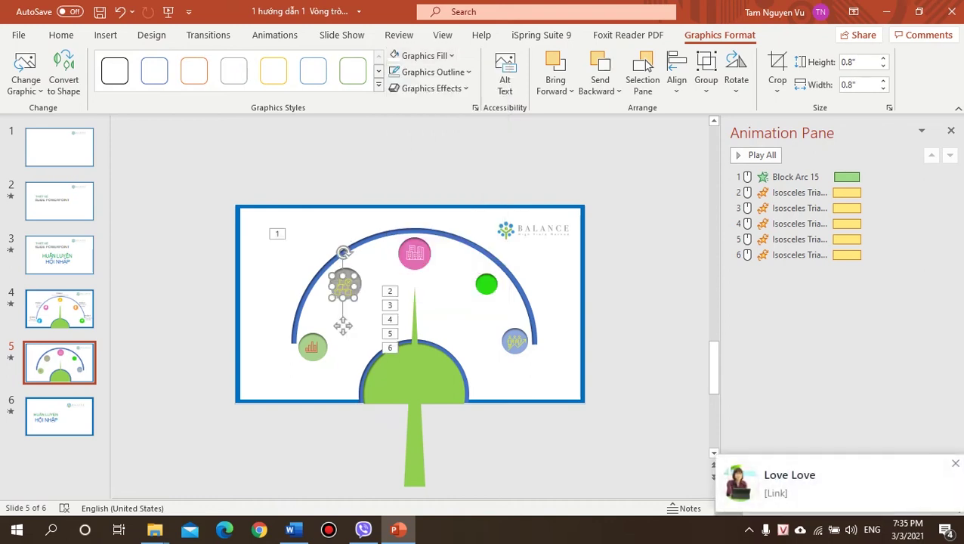
{"action": "left_click_drag", "start_coordinate": [343, 325], "coordinate": [345, 323]}
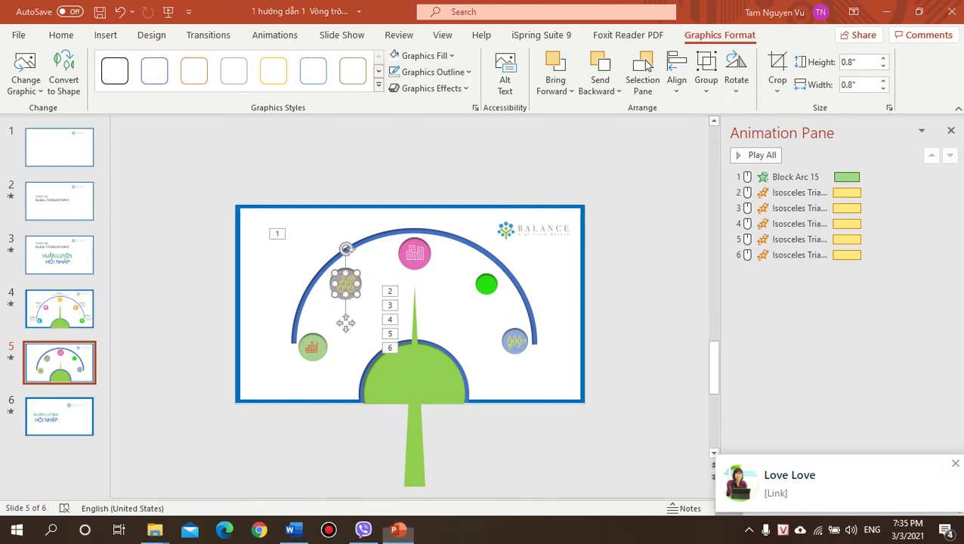
{"action": "key", "text": "Escape"}
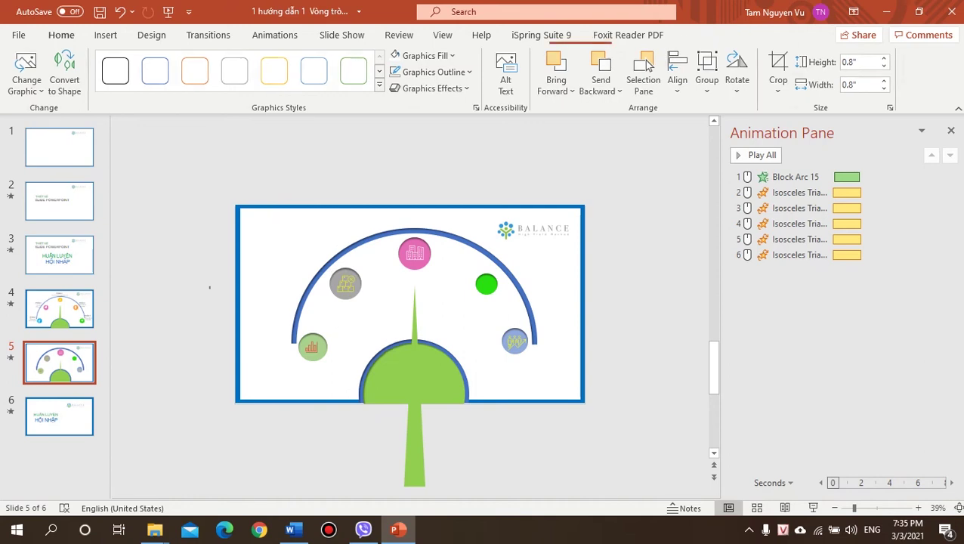
{"action": "left_click", "coordinate": [345, 322]}
{"action": "key", "text": "Escape"}
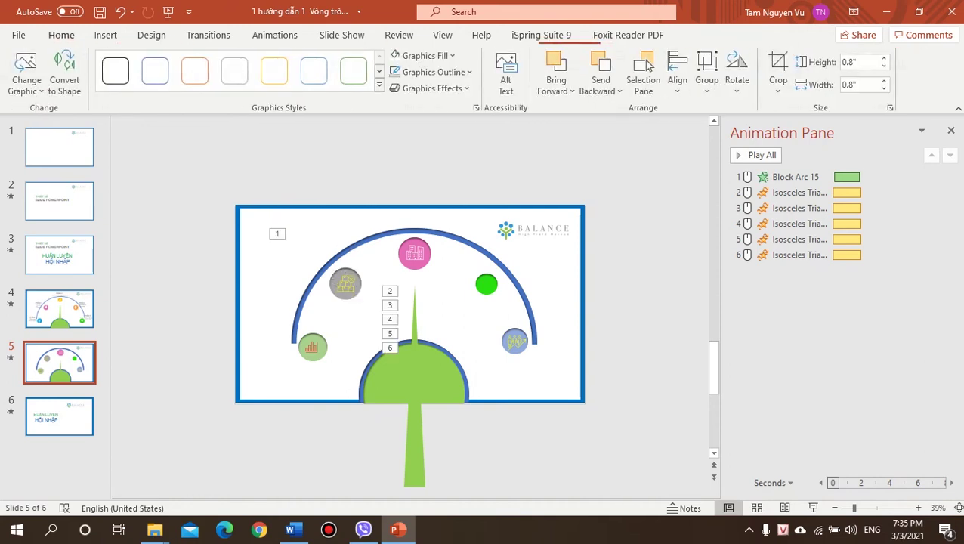
Step: Reposition the bright green circle slightly along the arc
{"action": "left_click", "coordinate": [486, 285]}
{"action": "left_click_drag", "start_coordinate": [485, 284], "coordinate": [481, 289]}
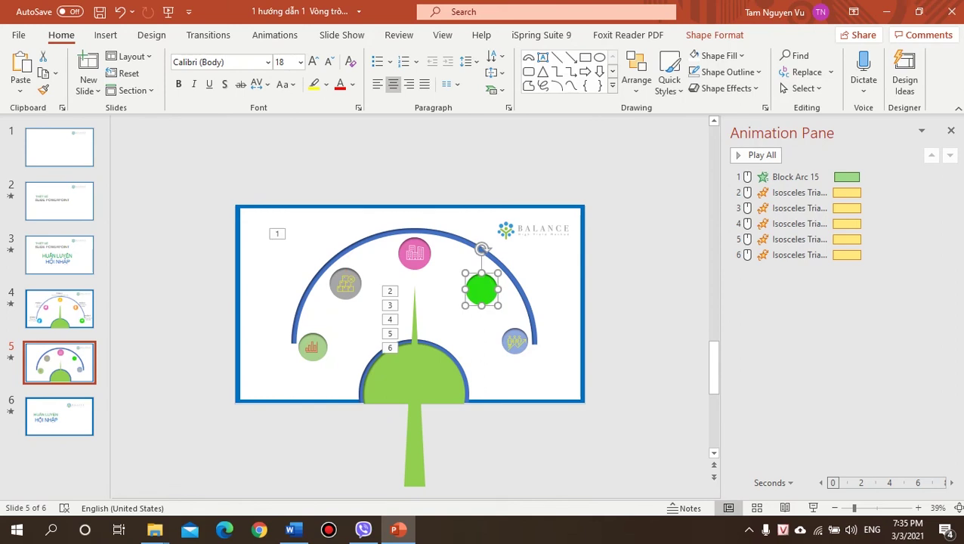
{"action": "key", "text": "Escape"}
{"action": "left_click_drag", "start_coordinate": [481, 288], "coordinate": [487, 287]}
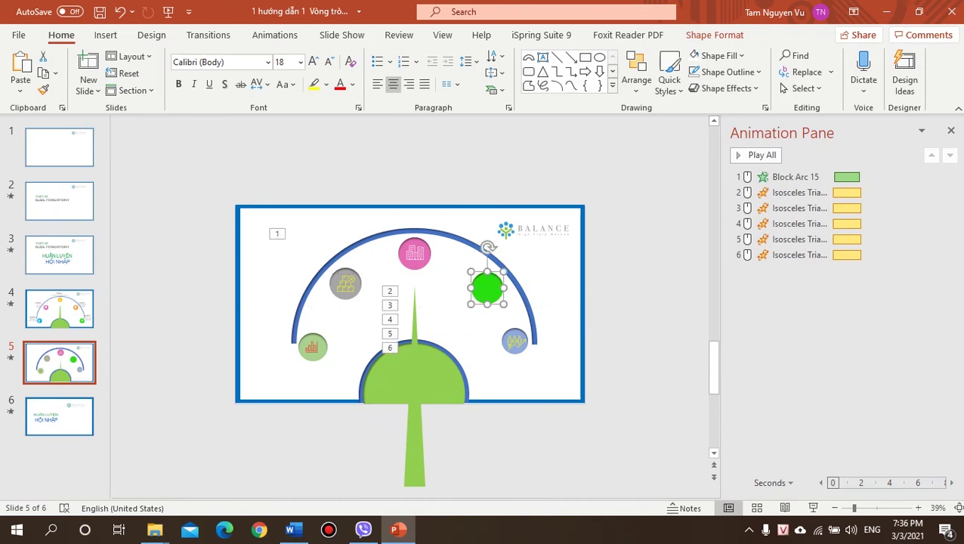
{"action": "key", "text": "Escape"}
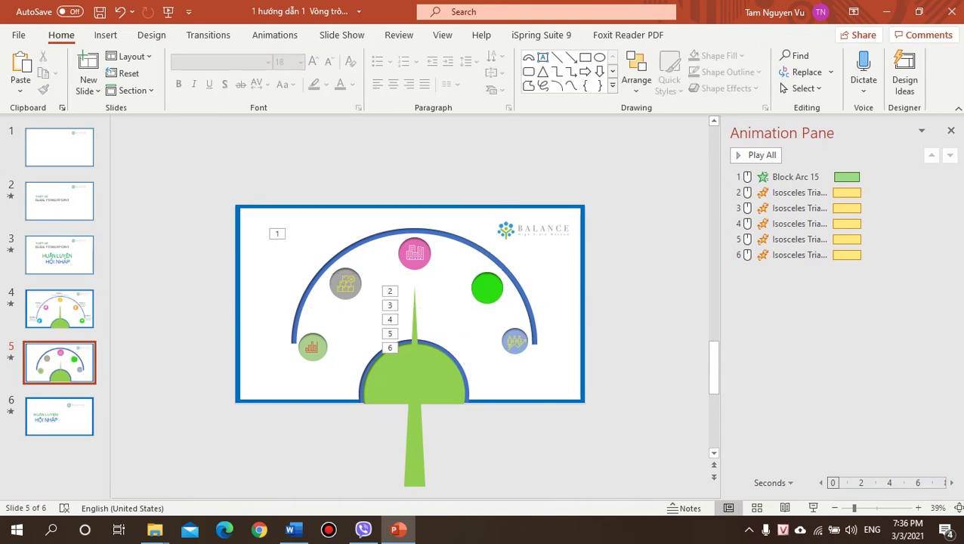
Step: Insert the climber icon from the Icons library onto slide 5
{"action": "left_click", "coordinate": [106, 34]}
{"action": "left_click", "coordinate": [229, 72]}
{"action": "left_click", "coordinate": [258, 72]}
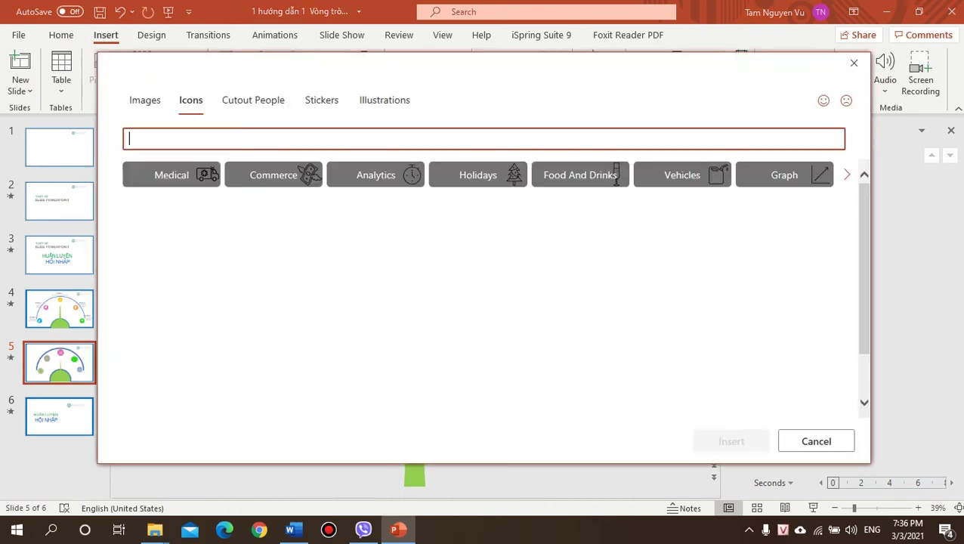
{"action": "scroll", "coordinate": [616, 165], "scroll_direction": "down", "scroll_amount": 2}
{"action": "scroll", "coordinate": [616, 165], "scroll_direction": "down", "scroll_amount": 3}
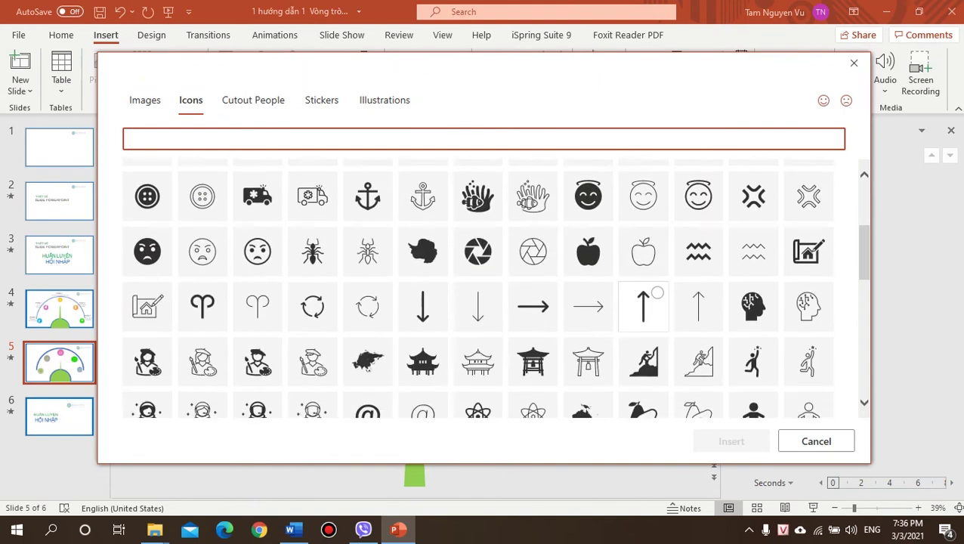
{"action": "scroll", "coordinate": [616, 164], "scroll_direction": "down", "scroll_amount": 2}
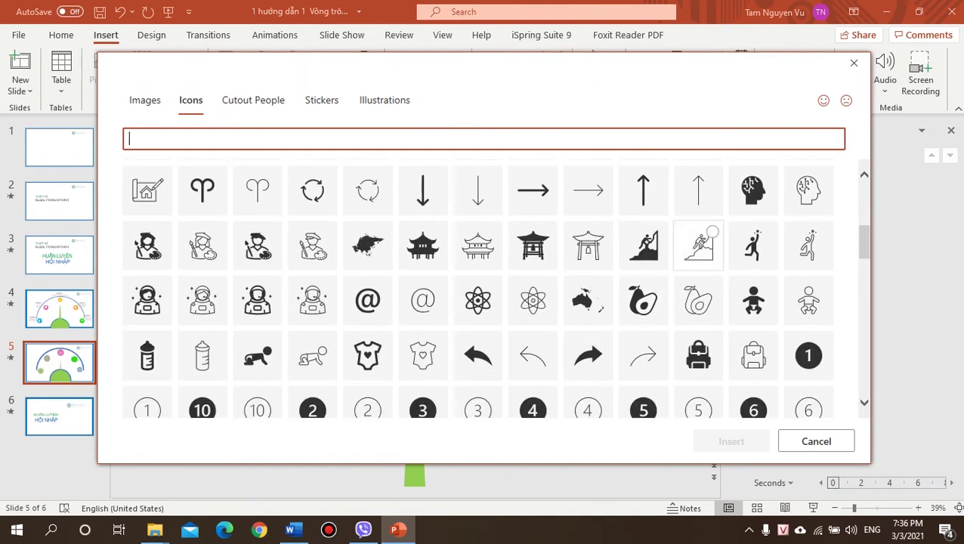
{"action": "left_click", "coordinate": [808, 245]}
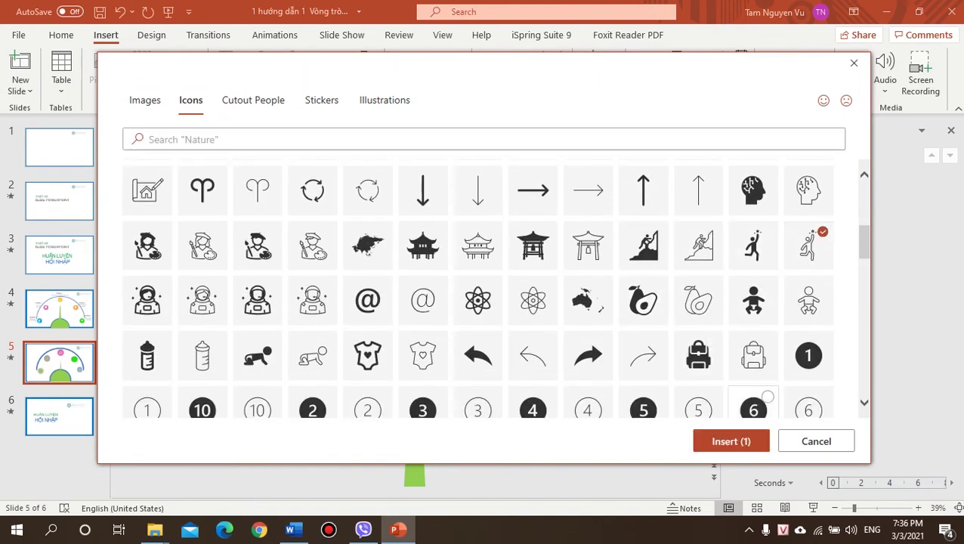
{"action": "left_click", "coordinate": [731, 441]}
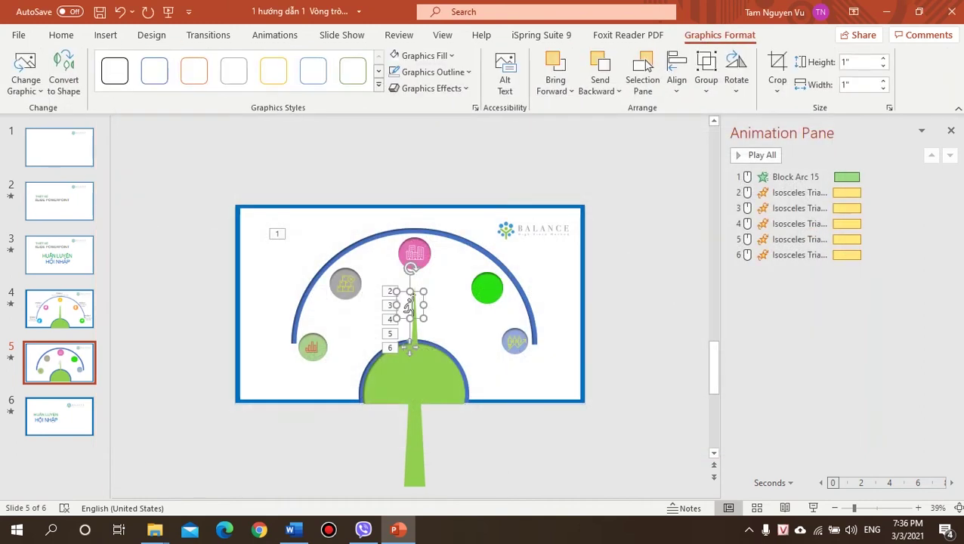
Step: Fit the climber icon at 0.81" inside the green circle, then go to slide 4
{"action": "left_click_drag", "start_coordinate": [409, 306], "coordinate": [485, 289]}
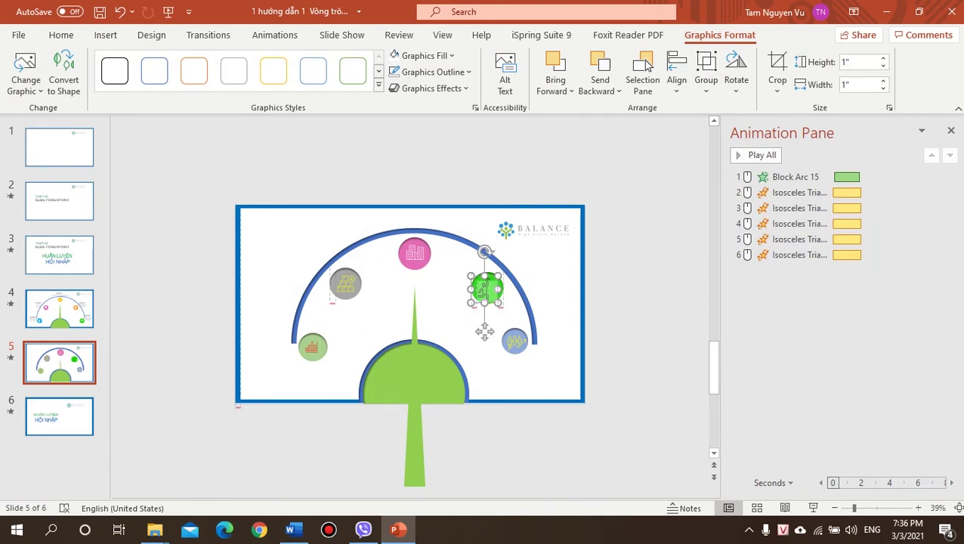
{"action": "key", "text": "shift+Down"}
{"action": "key", "text": "shift+Down"}
{"action": "left_click_drag", "start_coordinate": [486, 330], "coordinate": [486, 328]}
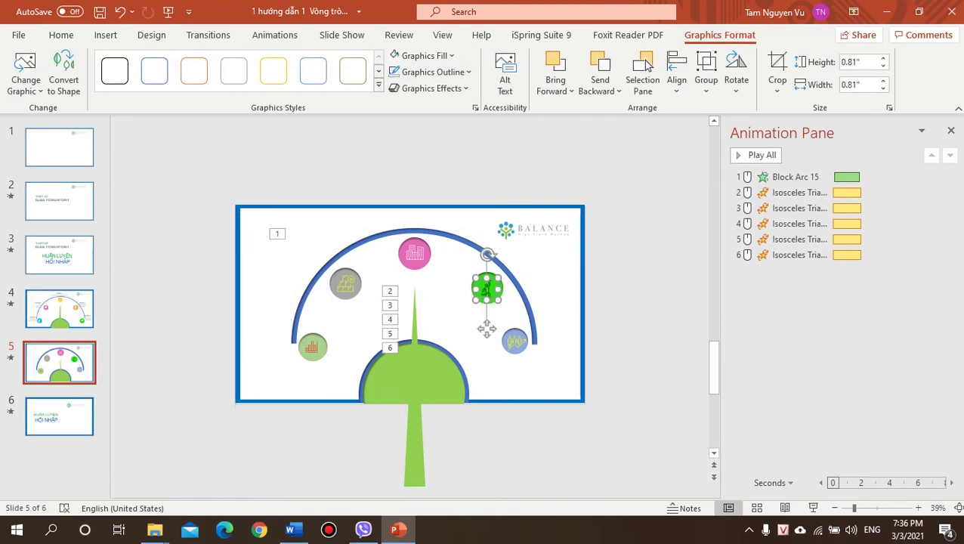
{"action": "key", "text": "Escape"}
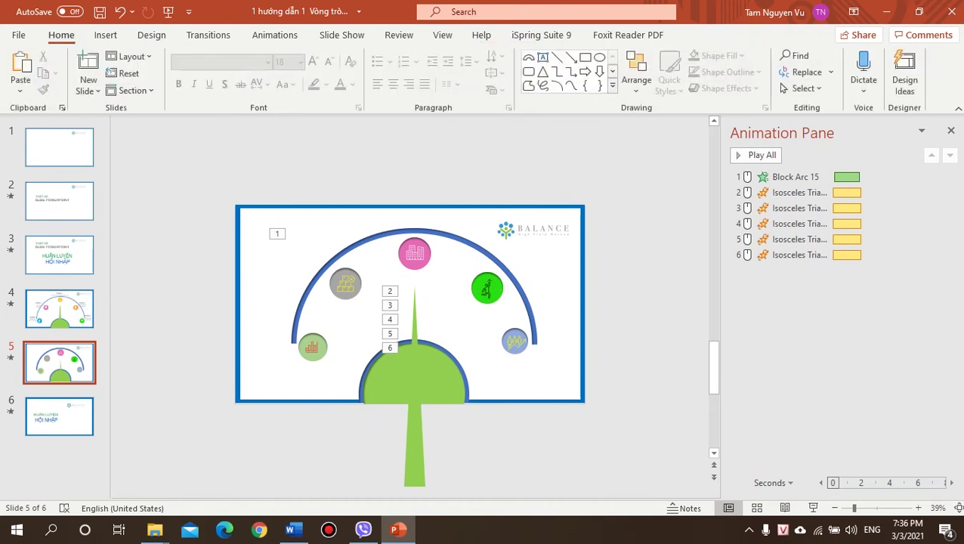
{"action": "left_click", "coordinate": [59, 308]}
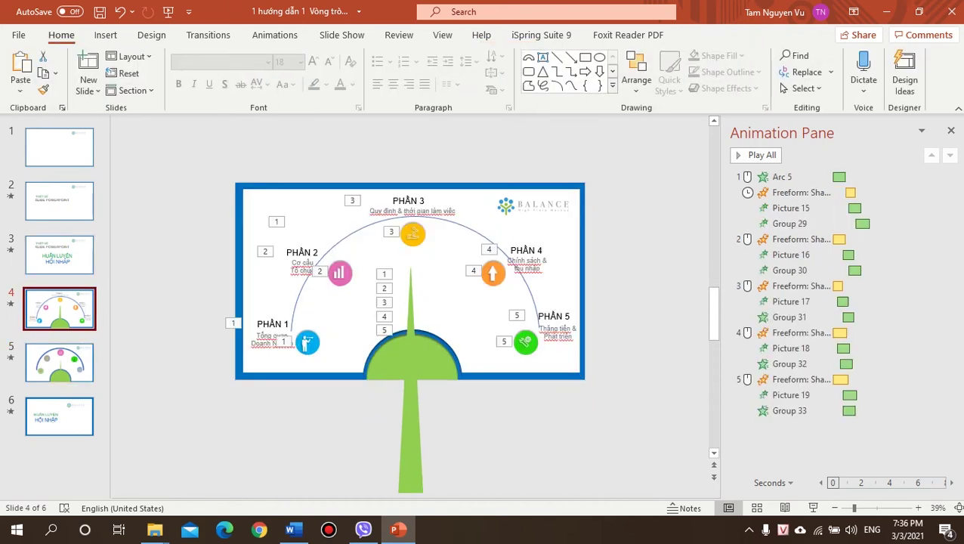
Step: Add a text box left of the arc reading 'Phần 1' / 'Tổng quan Doanh nghiệp'
{"action": "left_click", "coordinate": [272, 329]}
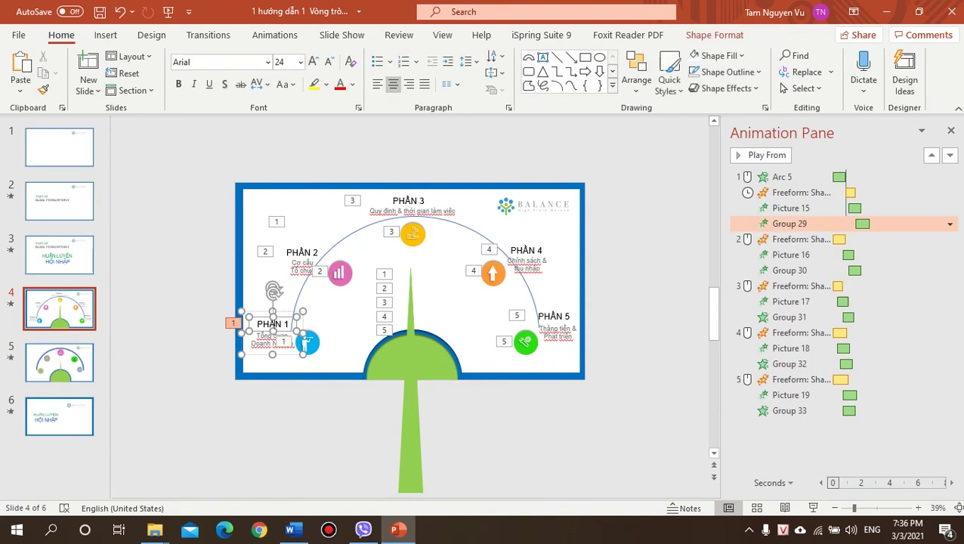
{"action": "left_click", "coordinate": [58, 362]}
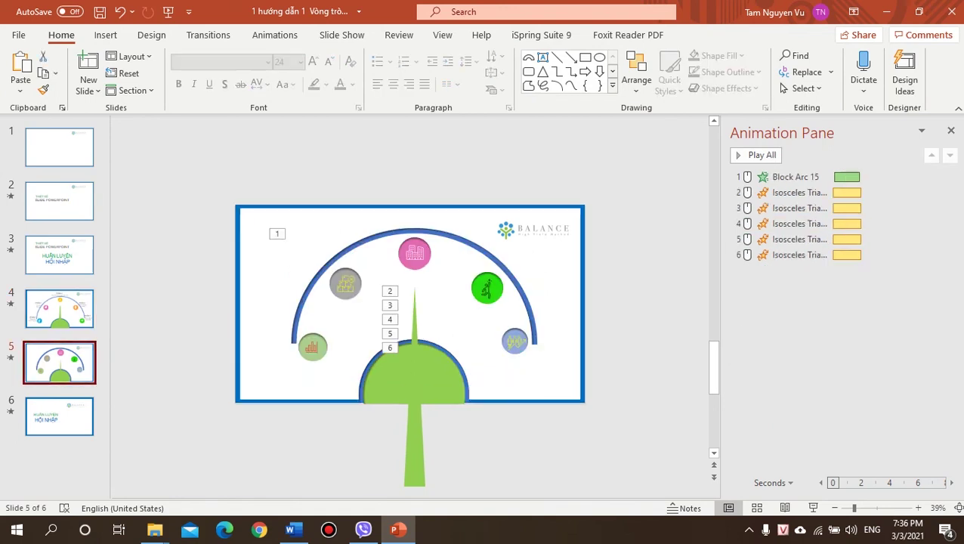
{"action": "left_click", "coordinate": [106, 35]}
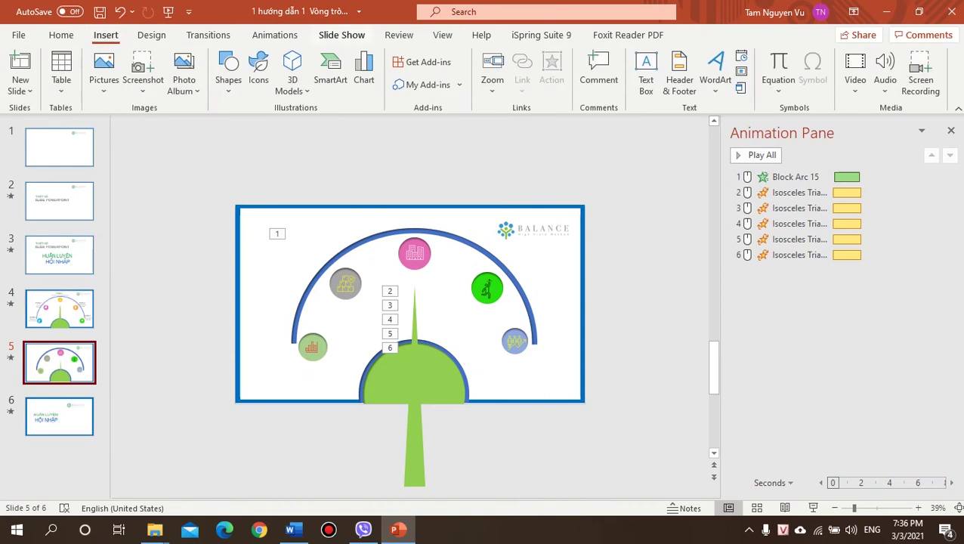
{"action": "left_click", "coordinate": [646, 75]}
{"action": "left_click_drag", "start_coordinate": [198, 299], "coordinate": [272, 368]}
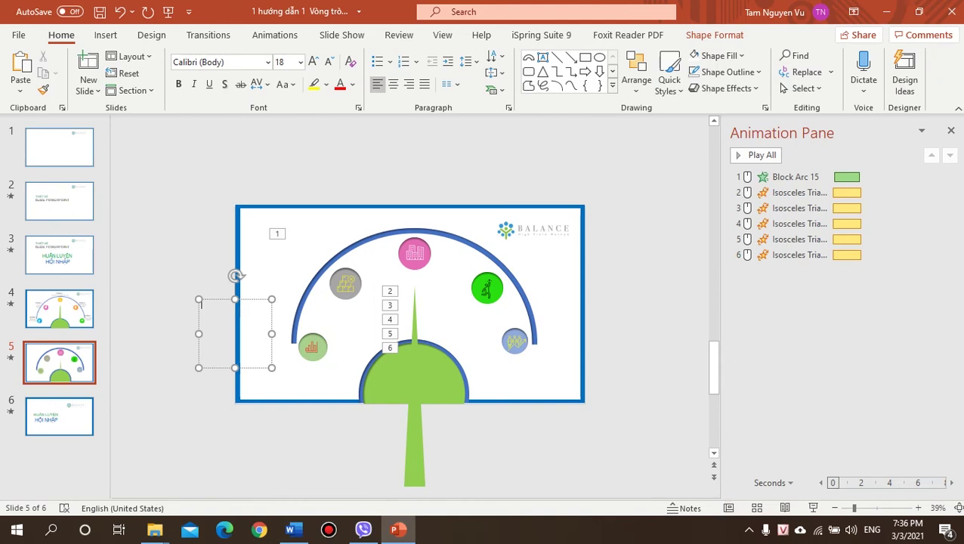
{"action": "type", "text": "Phần 1"}
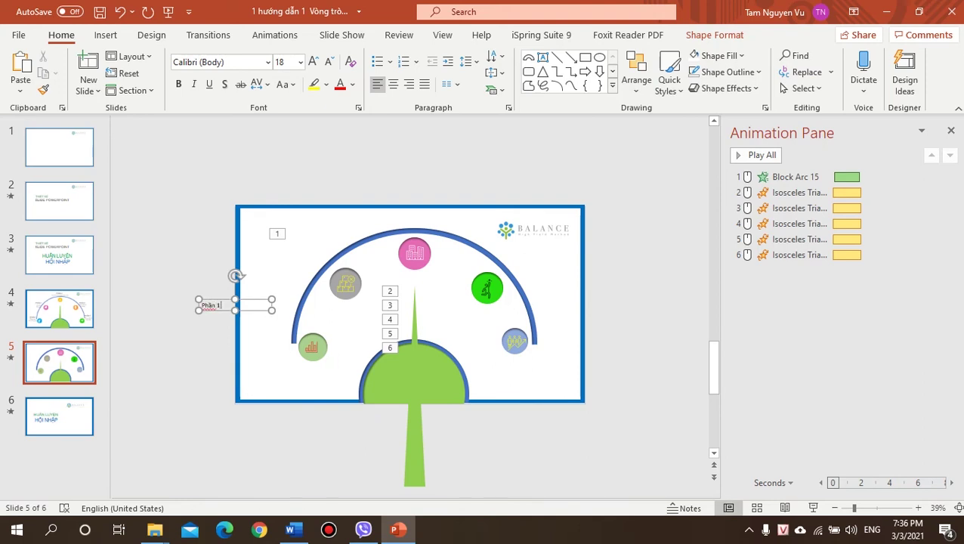
{"action": "key", "text": "Return"}
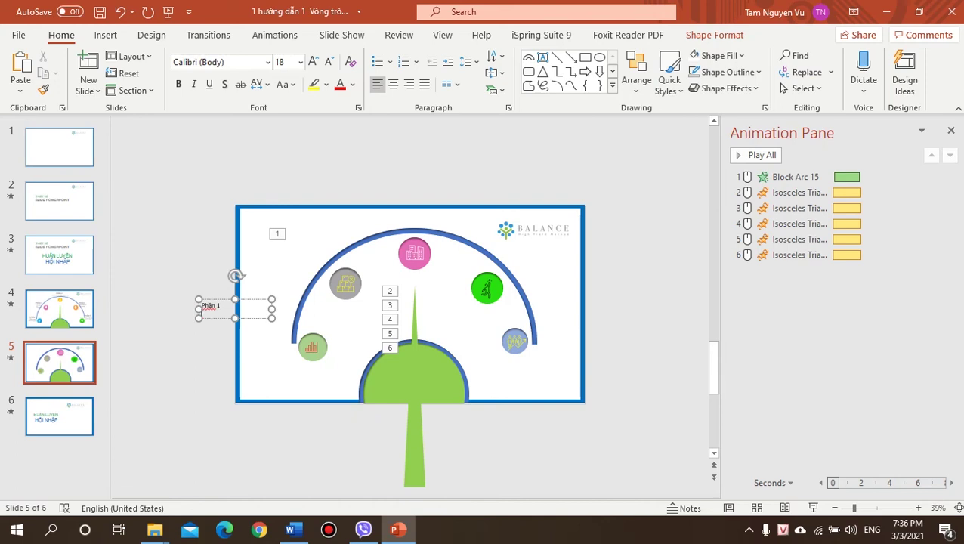
{"action": "type", "text": "o"}
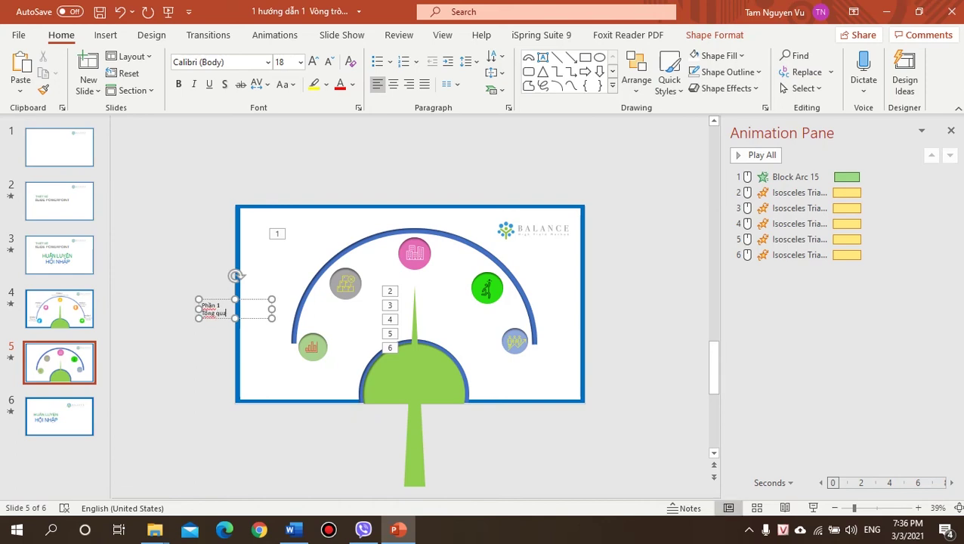
{"action": "type", "text": " Chun"}
{"action": "type", "text": "i65"}
{"action": "key", "text": "BackSpace"}
{"action": "key", "text": "BackSpace"}
{"action": "key", "text": "BackSpace"}
Step: Move the label beside the green chart circle and set it in Times New Roman
{"action": "left_click_drag", "start_coordinate": [234, 312], "coordinate": [273, 356]}
{"action": "left_click", "coordinate": [227, 62]}
{"action": "type", "text": "Times"}
{"action": "key", "text": "Return"}
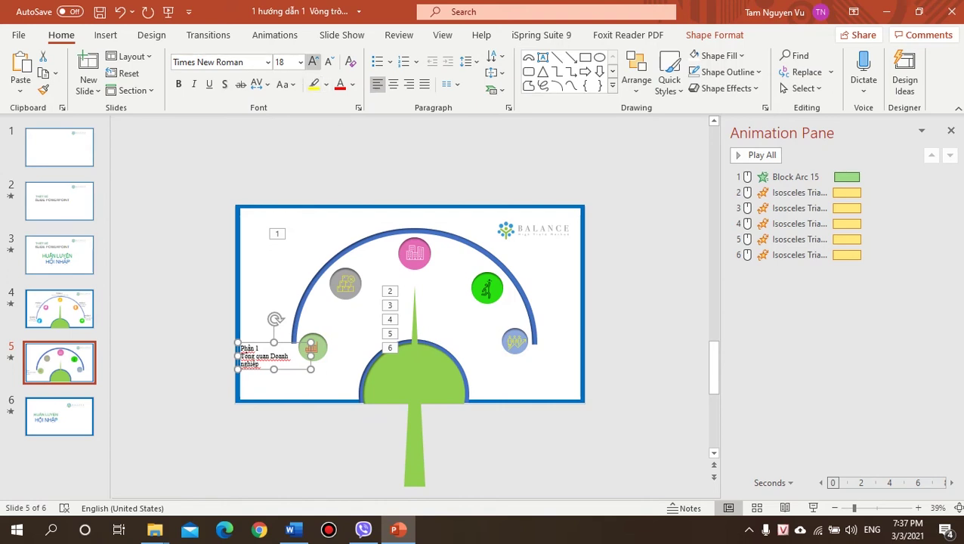
Step: Enlarge the label to 24 pt, colour 'Phần 1' blue, and narrow the box so text wraps
{"action": "left_click", "coordinate": [312, 62]}
{"action": "left_click", "coordinate": [313, 62]}
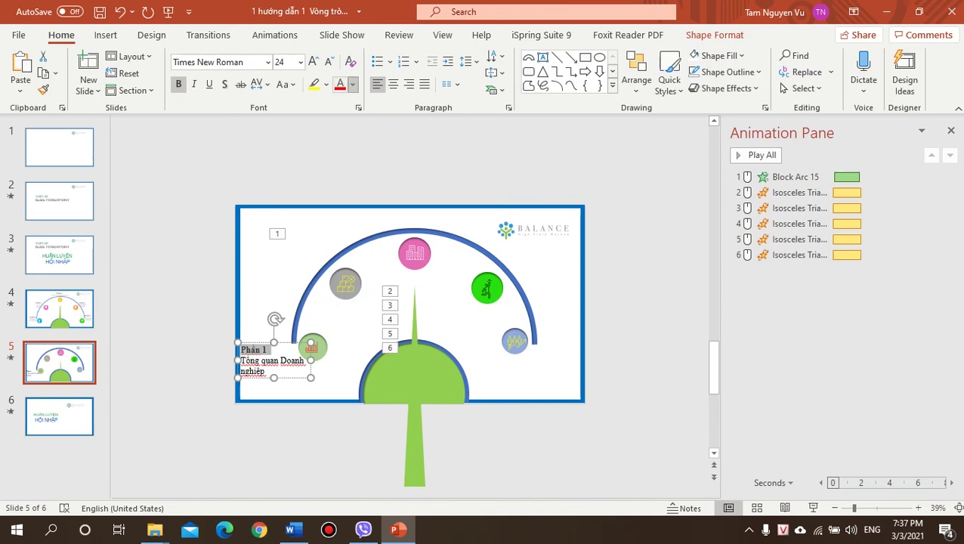
{"action": "left_click", "coordinate": [352, 85]}
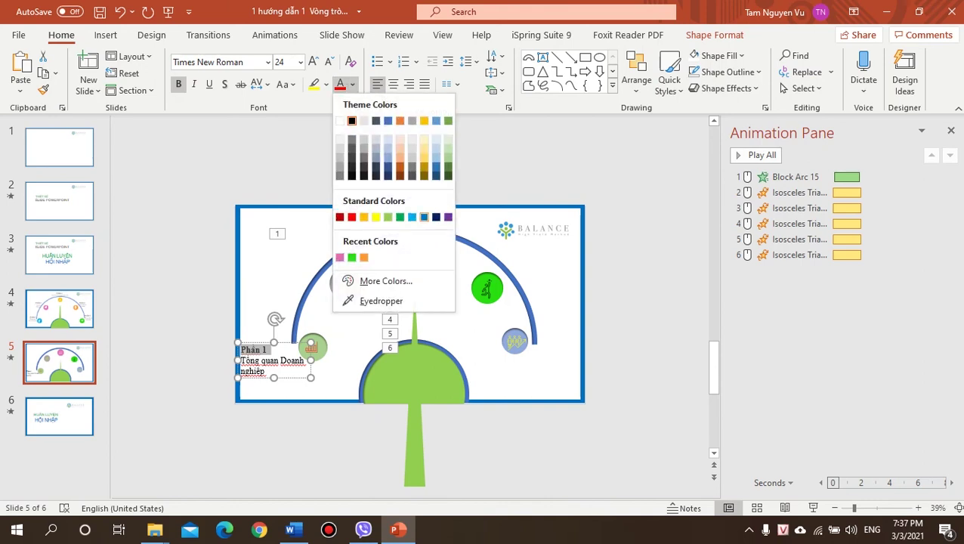
{"action": "left_click", "coordinate": [424, 217]}
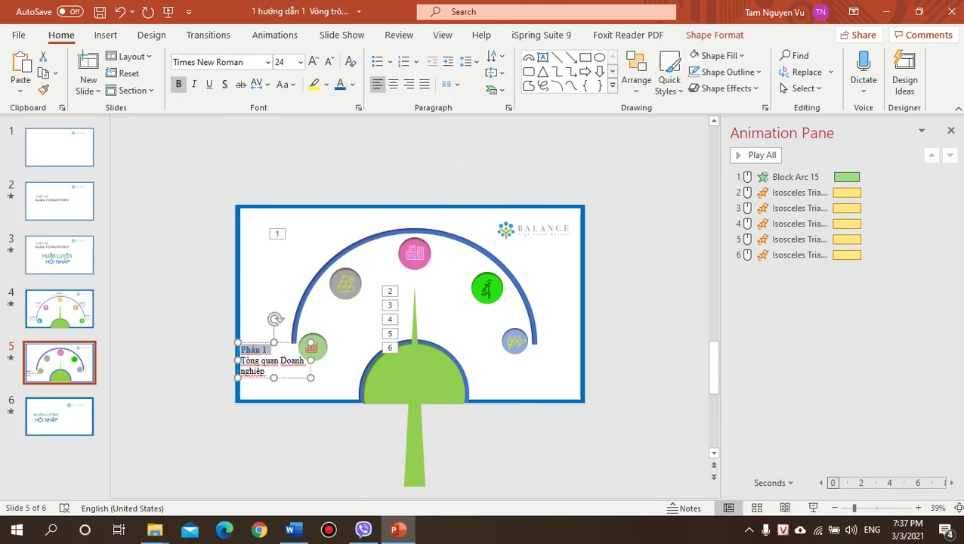
{"action": "mouse_move", "coordinate": [311, 360]}
{"action": "left_mouse_down"}
{"action": "mouse_move", "coordinate": [277, 336]}
{"action": "mouse_move", "coordinate": [313, 347]}
{"action": "left_mouse_up"}
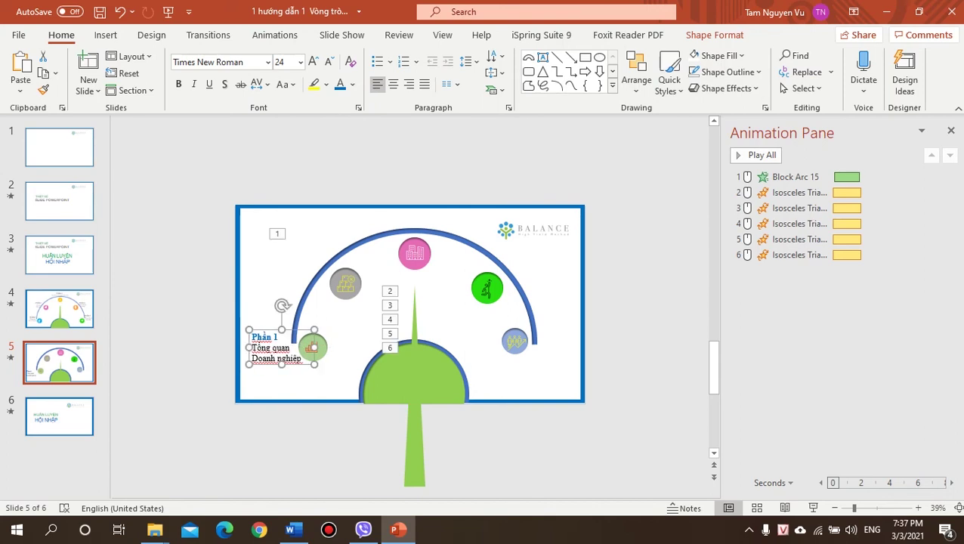
{"action": "left_click", "coordinate": [312, 348]}
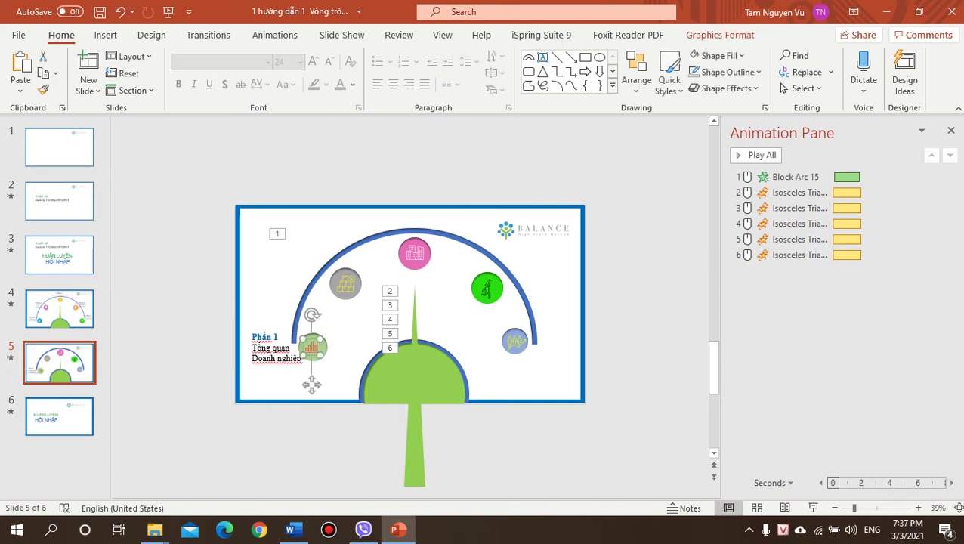
Step: Give the green chart icon a Zoom entrance animation
{"action": "key", "text": "alt+n"}
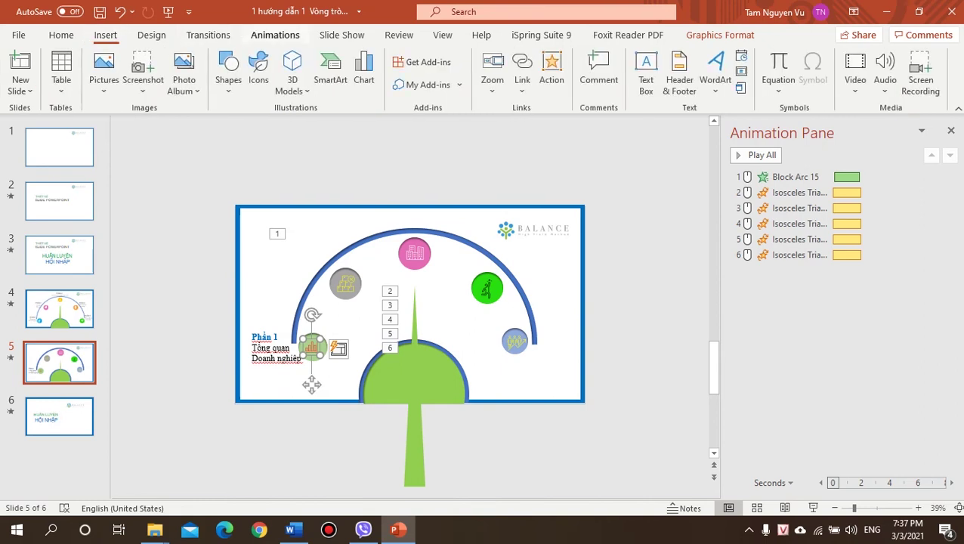
{"action": "key", "text": "alt+a"}
{"action": "key", "text": "Right"}
{"action": "key", "text": "Right"}
{"action": "key", "text": "Right"}
{"action": "key", "text": "Right"}
{"action": "key", "text": "Right"}
{"action": "key", "text": "Right"}
{"action": "key", "text": "Right"}
{"action": "key", "text": "Return"}
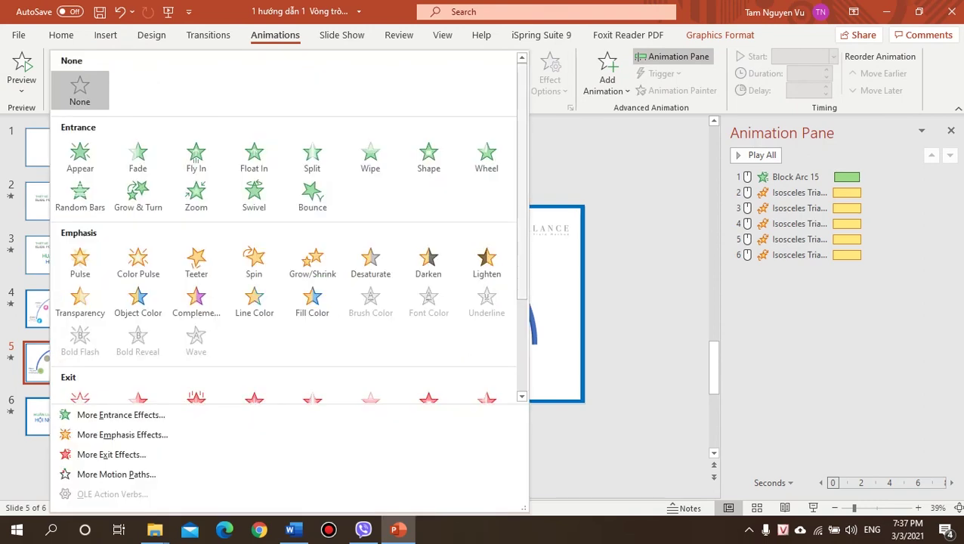
{"action": "key", "text": "Down"}
{"action": "key", "text": "Down"}
{"action": "key", "text": "Right"}
{"action": "key", "text": "Right"}
{"action": "key", "text": "Return"}
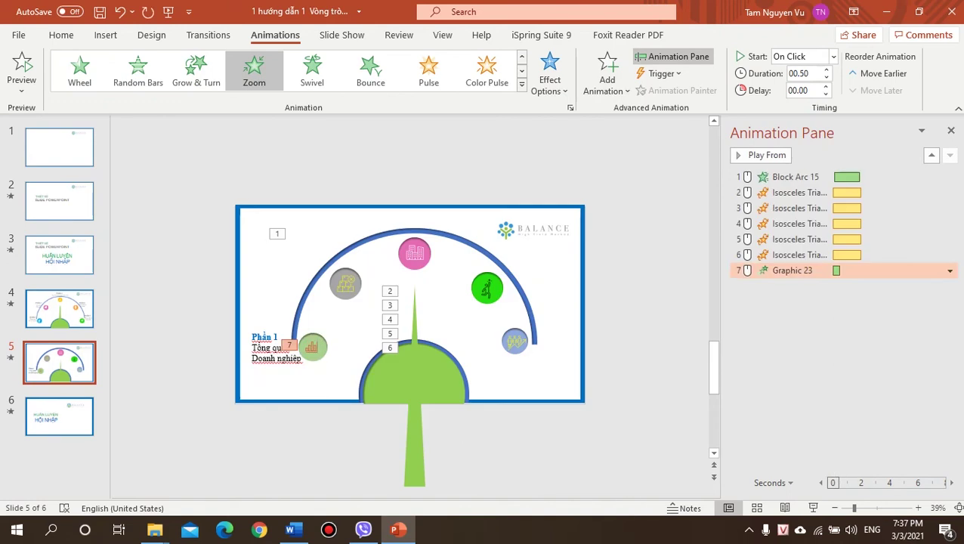
Step: Give the Phần 1 label a Float In entrance animation
{"action": "key", "text": "Tab"}
{"action": "key", "text": "Left"}
{"action": "key", "text": "Left"}
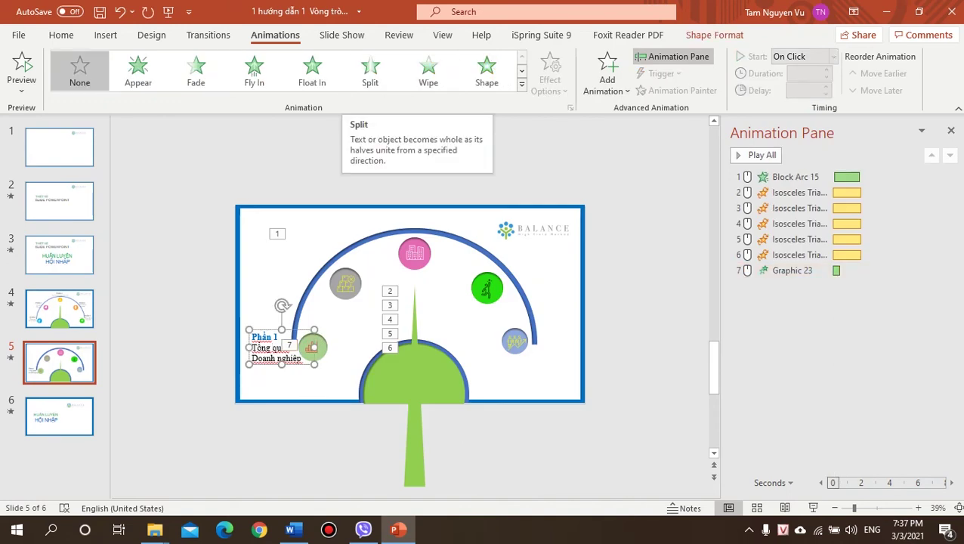
{"action": "key", "text": "Left"}
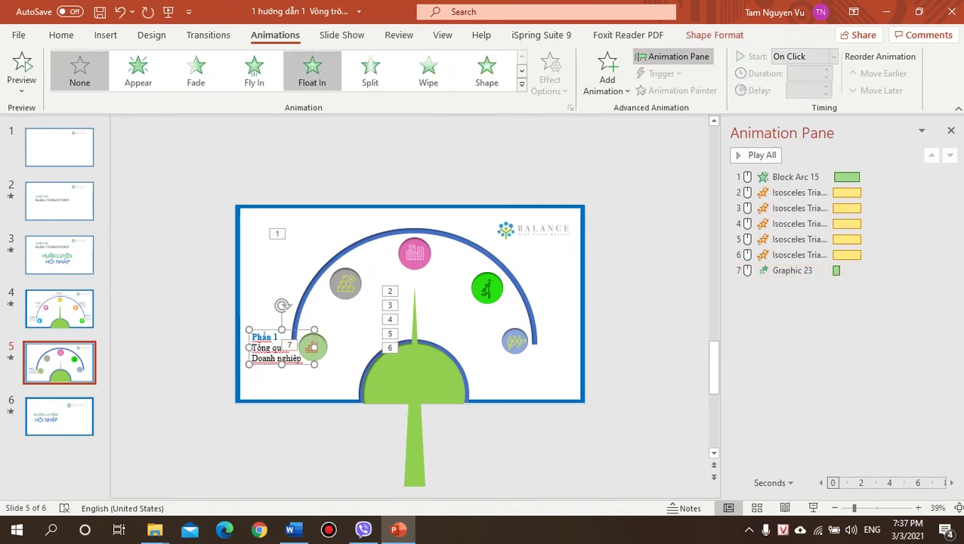
{"action": "key", "text": "Return"}
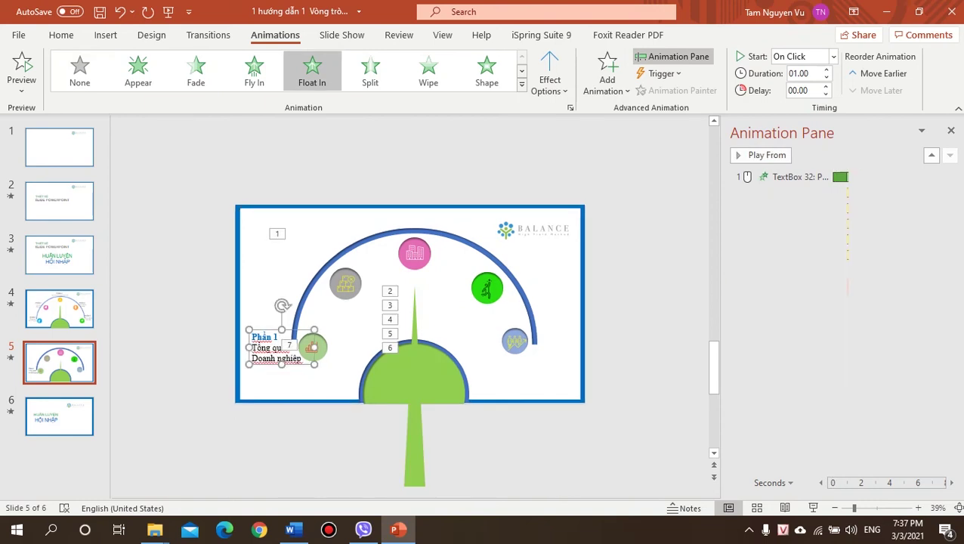
{"action": "key", "text": "Escape"}
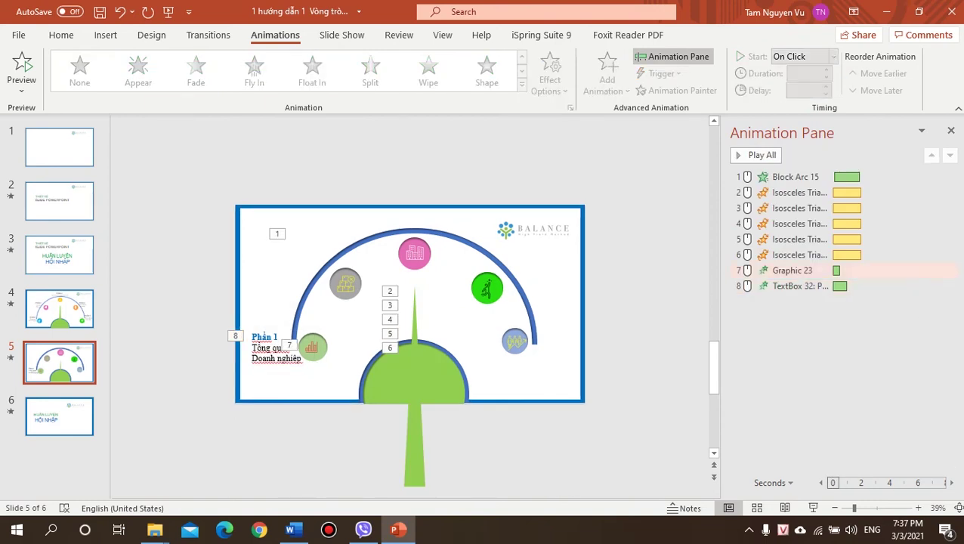
{"action": "left_click", "coordinate": [836, 270]}
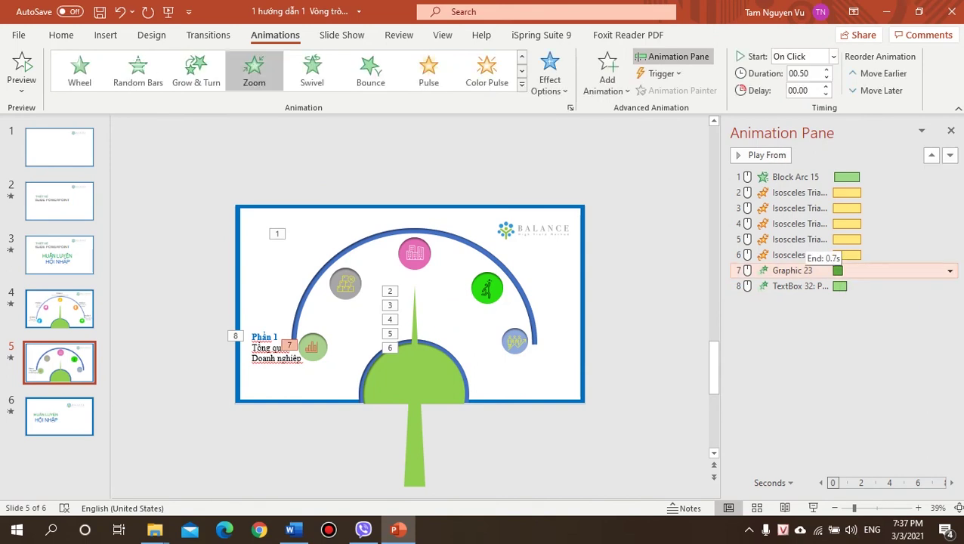
Step: Move the chart icon and label animations up to third and fourth, both With Previous, zoom delayed
{"action": "left_click_drag", "start_coordinate": [845, 271], "coordinate": [847, 270]}
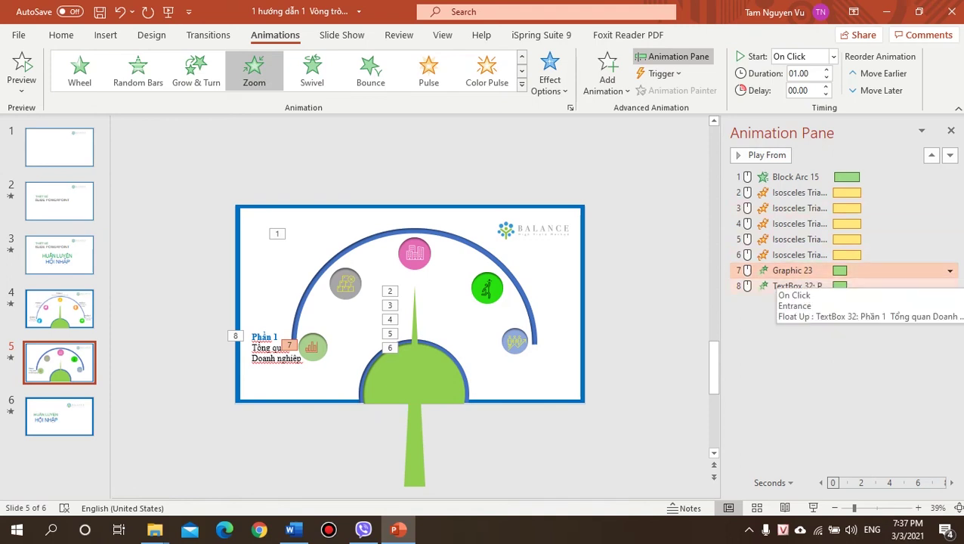
{"action": "right_click", "coordinate": [826, 292]}
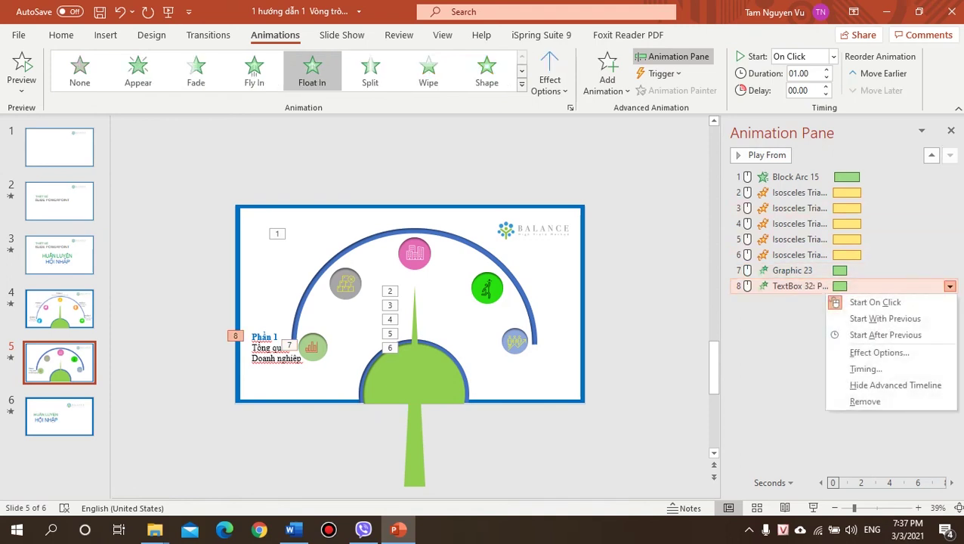
{"action": "left_click", "coordinate": [884, 334]}
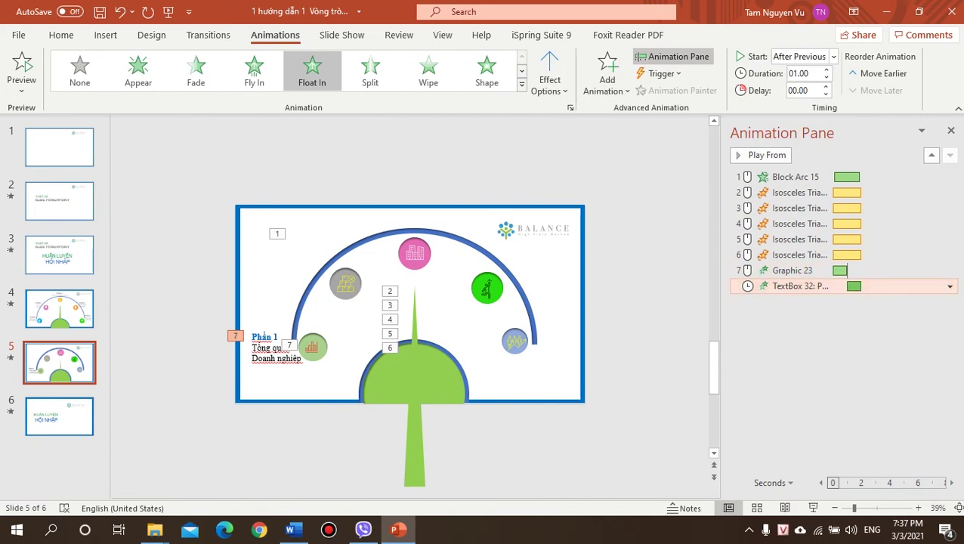
{"action": "left_click", "coordinate": [791, 270]}
{"action": "left_click_drag", "start_coordinate": [791, 269], "coordinate": [791, 213]}
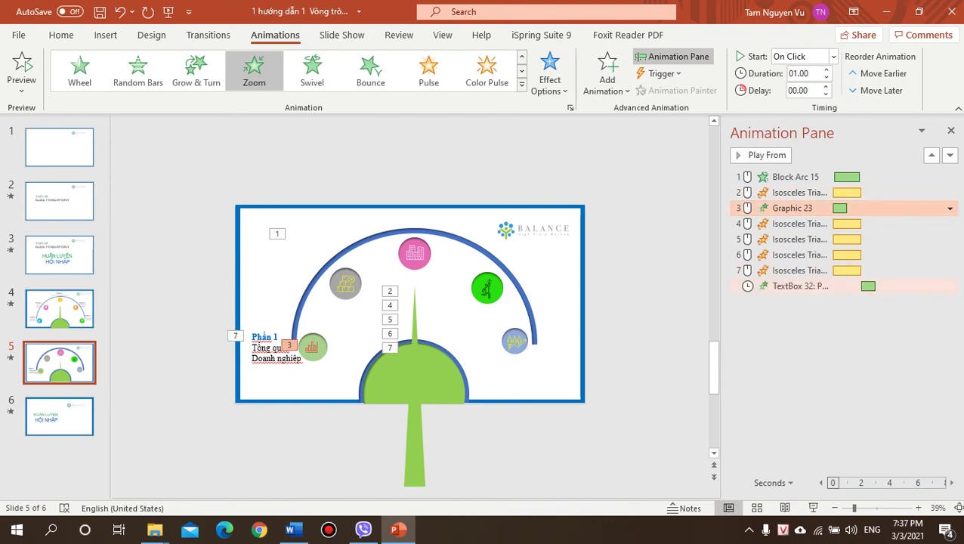
{"action": "left_click", "coordinate": [831, 286]}
{"action": "left_click_drag", "start_coordinate": [831, 285], "coordinate": [827, 219]}
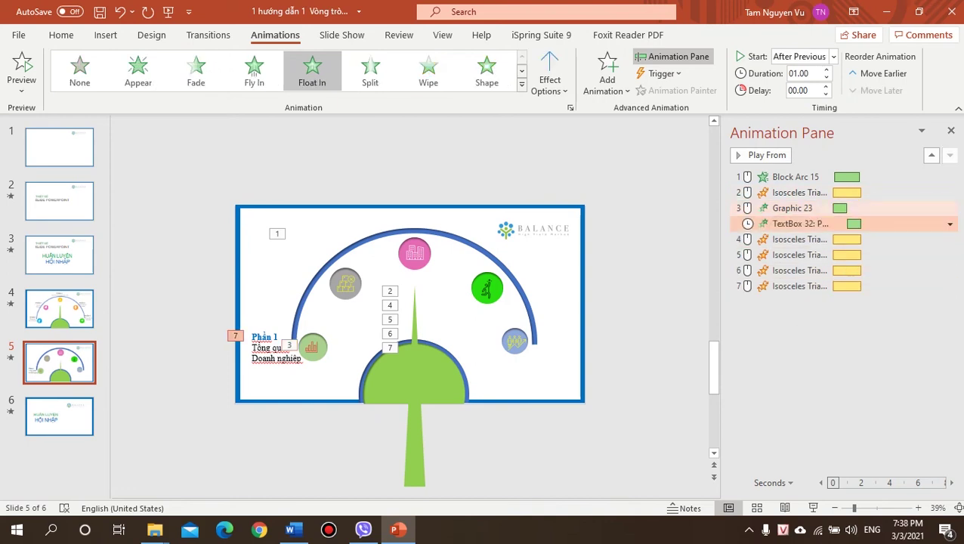
{"action": "right_click", "coordinate": [827, 213]}
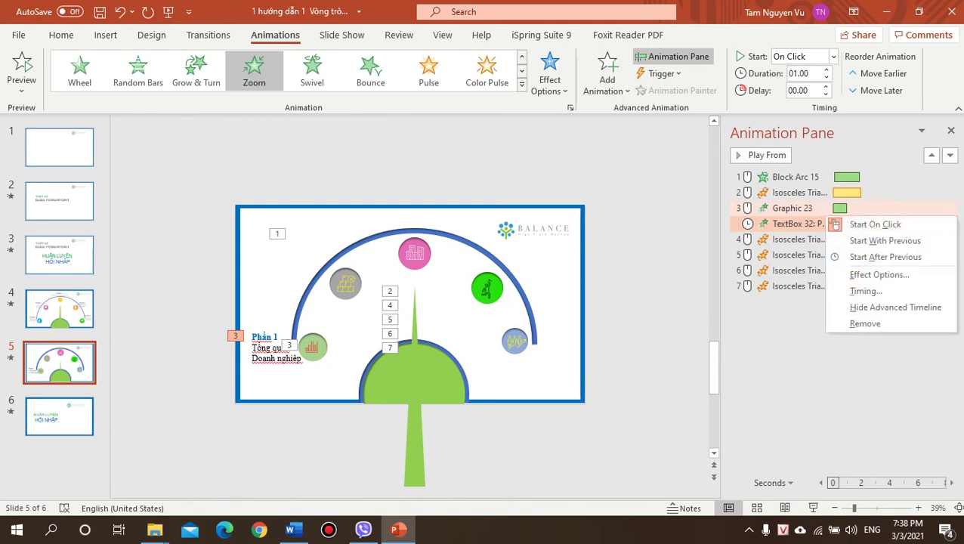
{"action": "left_click", "coordinate": [839, 241]}
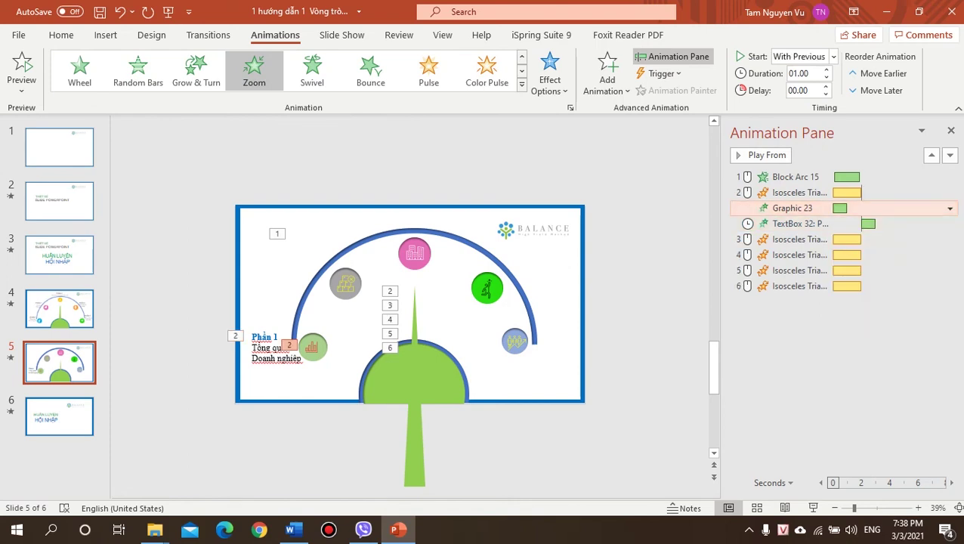
{"action": "left_click_drag", "start_coordinate": [840, 207], "coordinate": [851, 208]}
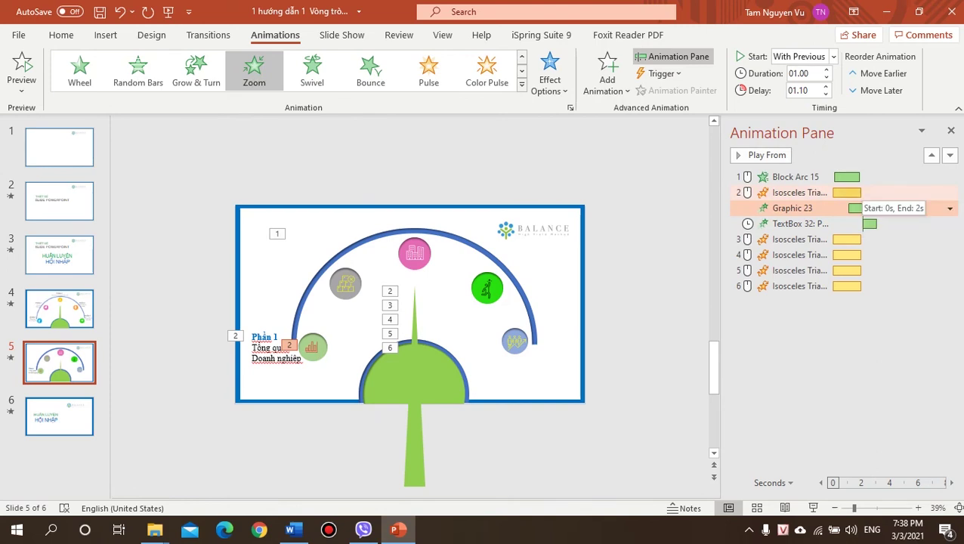
Step: Set the Block Arc and triangle Spin to With Previous, delaying the spin to 0.6 s
{"action": "left_click", "coordinate": [846, 193]}
{"action": "left_click_drag", "start_coordinate": [860, 193], "coordinate": [851, 193]}
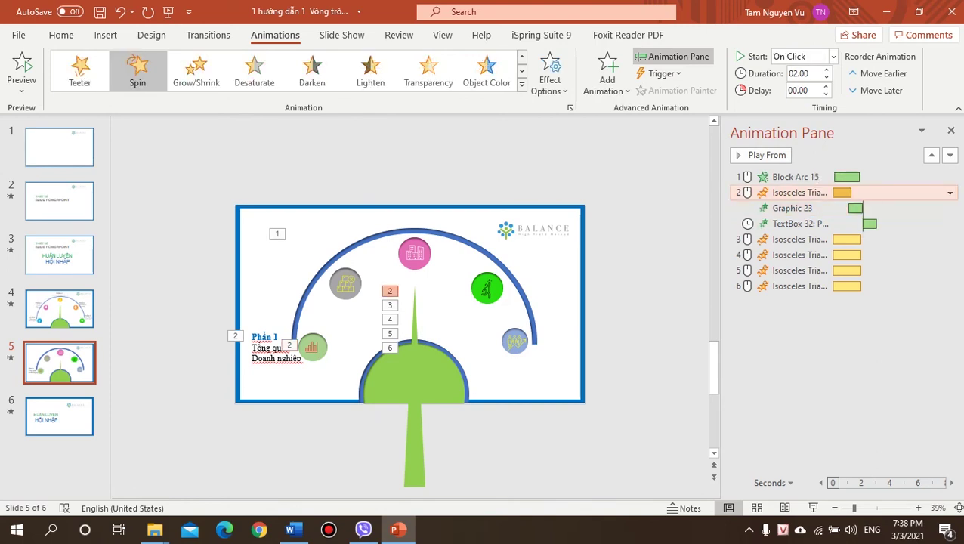
{"action": "left_click", "coordinate": [949, 192]}
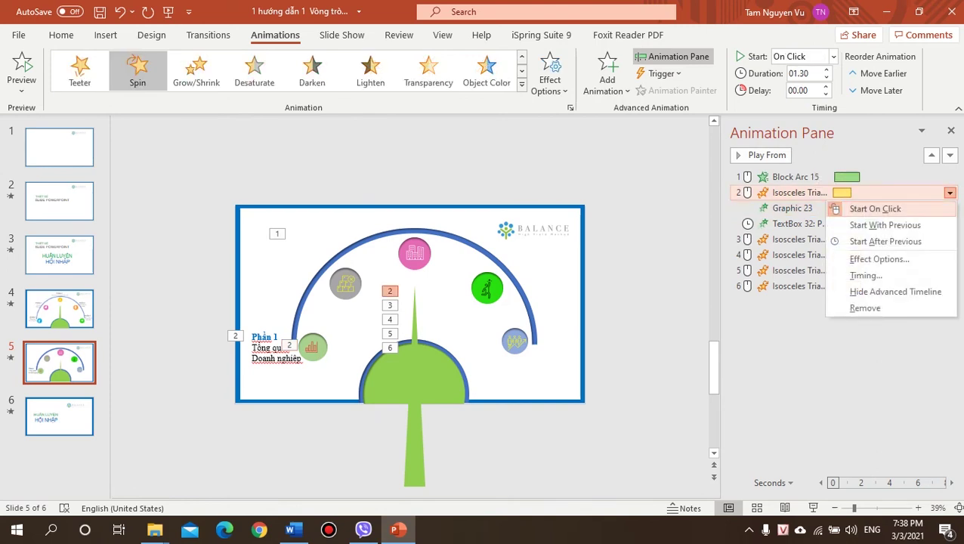
{"action": "left_click", "coordinate": [949, 193]}
{"action": "left_click_drag", "start_coordinate": [846, 193], "coordinate": [853, 177]}
{"action": "left_click", "coordinate": [846, 177]}
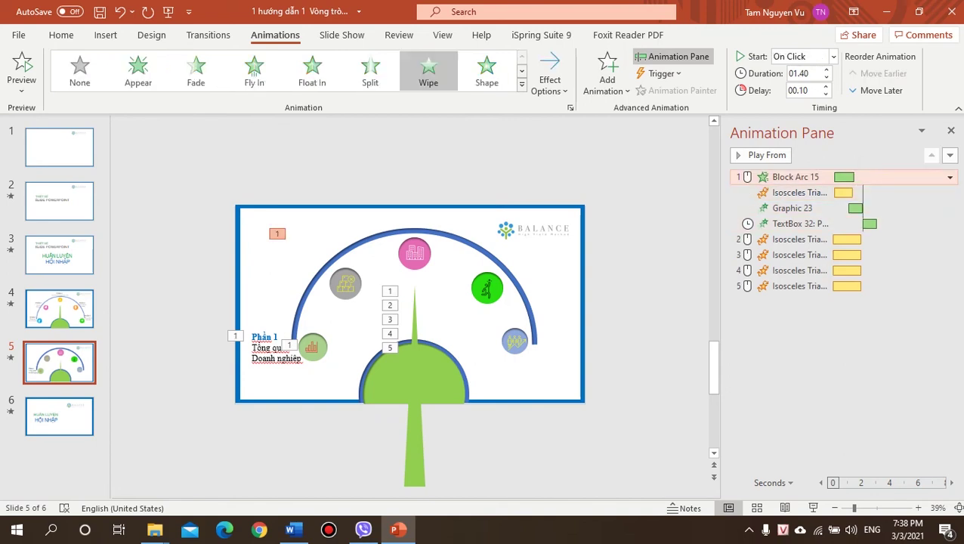
{"action": "left_click", "coordinate": [949, 176]}
{"action": "left_click", "coordinate": [949, 176]}
{"action": "left_click", "coordinate": [846, 192]}
{"action": "left_click_drag", "start_coordinate": [850, 193], "coordinate": [873, 208]}
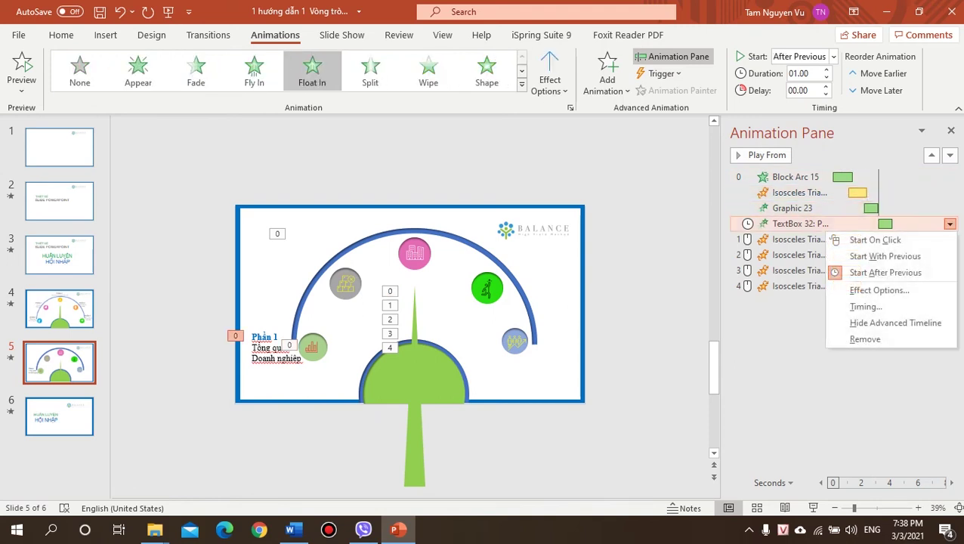
Step: Push the label's Float In delay out to about 3 seconds
{"action": "left_click", "coordinate": [891, 256]}
{"action": "key", "text": "ctrl+z"}
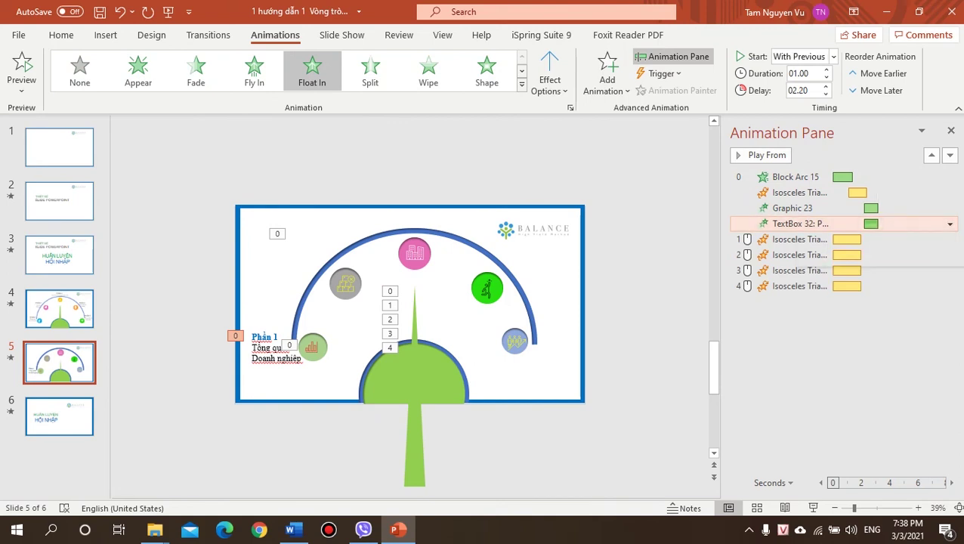
{"action": "left_click_drag", "start_coordinate": [871, 224], "coordinate": [884, 223]}
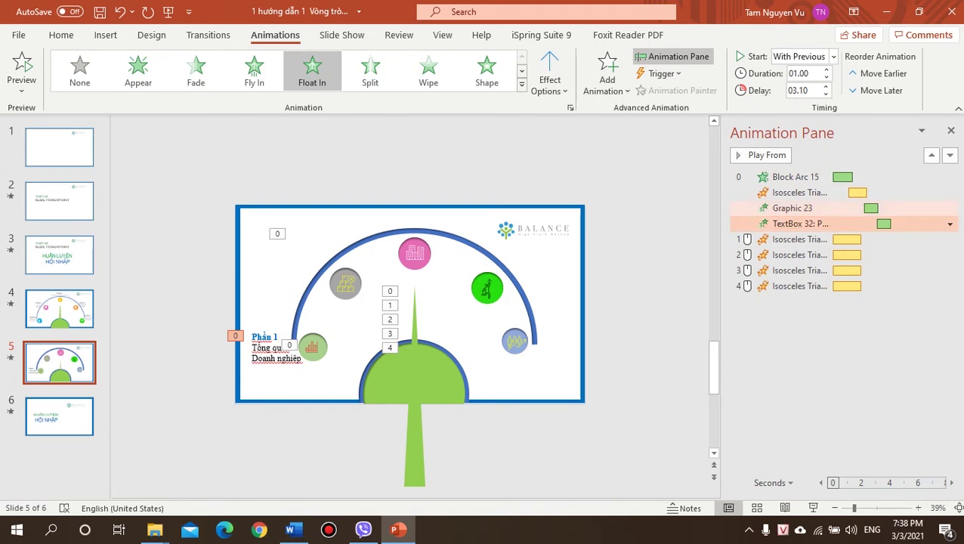
{"action": "left_click", "coordinate": [794, 177]}
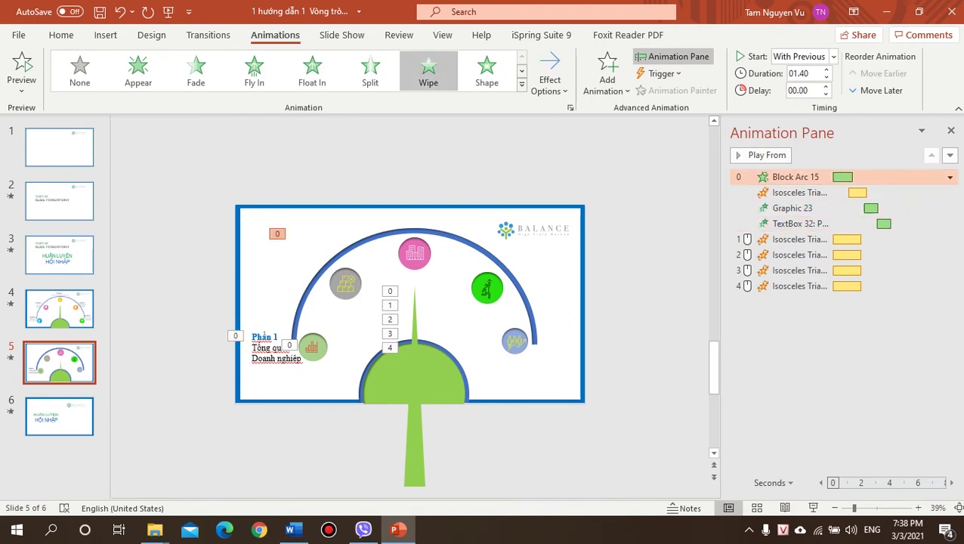
Step: Set the pointer spin's delay to 0.9 s and the chart icon's Zoom delay to 1.6 s
{"action": "scroll", "coordinate": [414, 302], "scroll_direction": "up", "scroll_amount": 3, "text": "ctrl"}
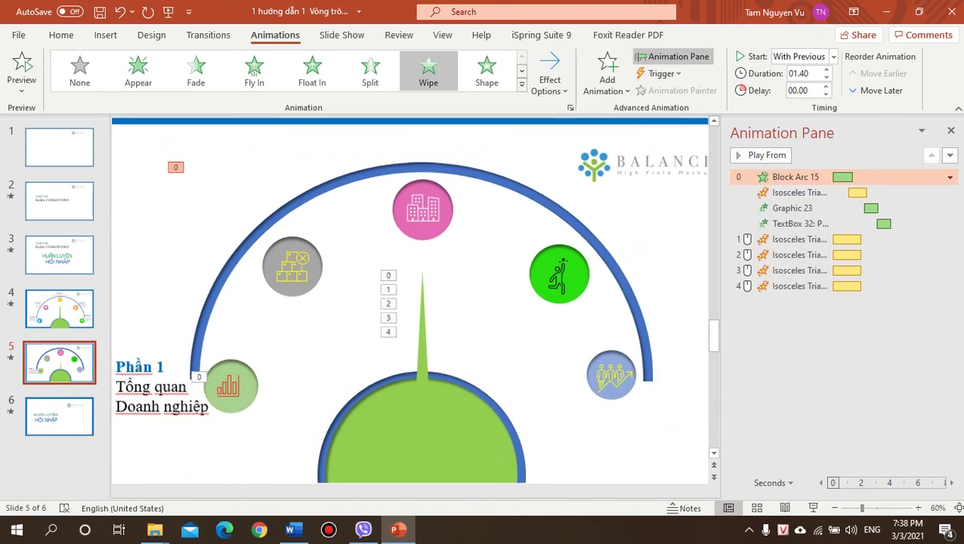
{"action": "scroll", "coordinate": [414, 302], "scroll_direction": "down", "scroll_amount": 2, "text": "ctrl"}
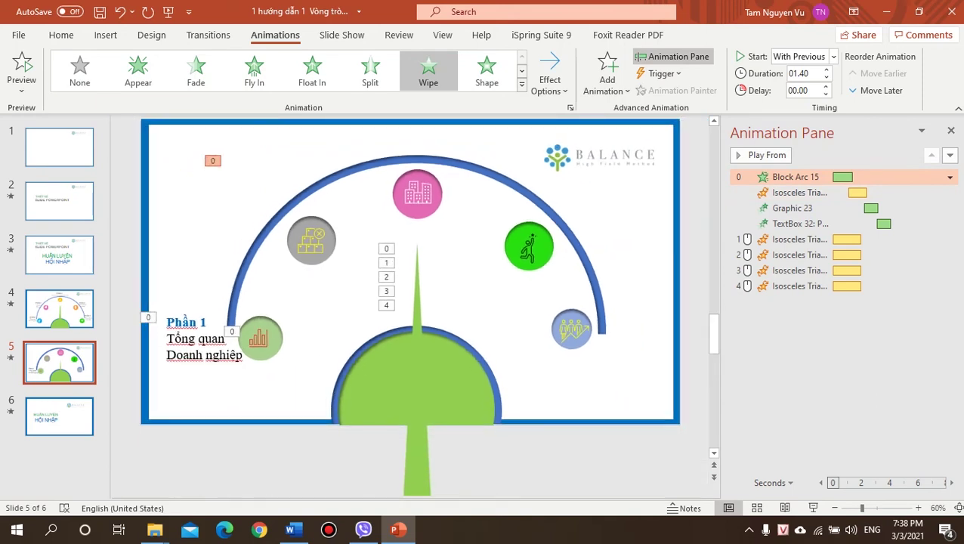
{"action": "left_click", "coordinate": [759, 155]}
{"action": "left_click", "coordinate": [856, 194]}
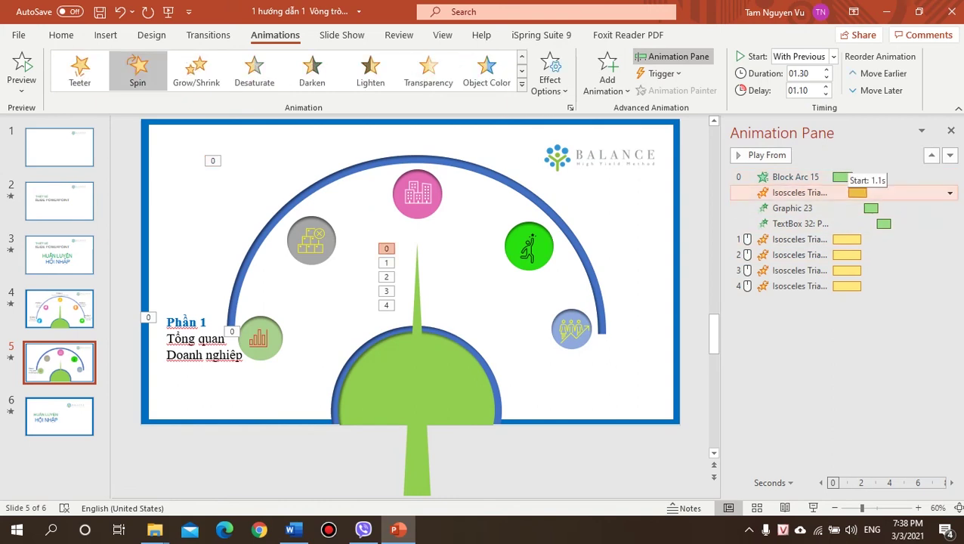
{"action": "left_click_drag", "start_coordinate": [854, 193], "coordinate": [855, 193]}
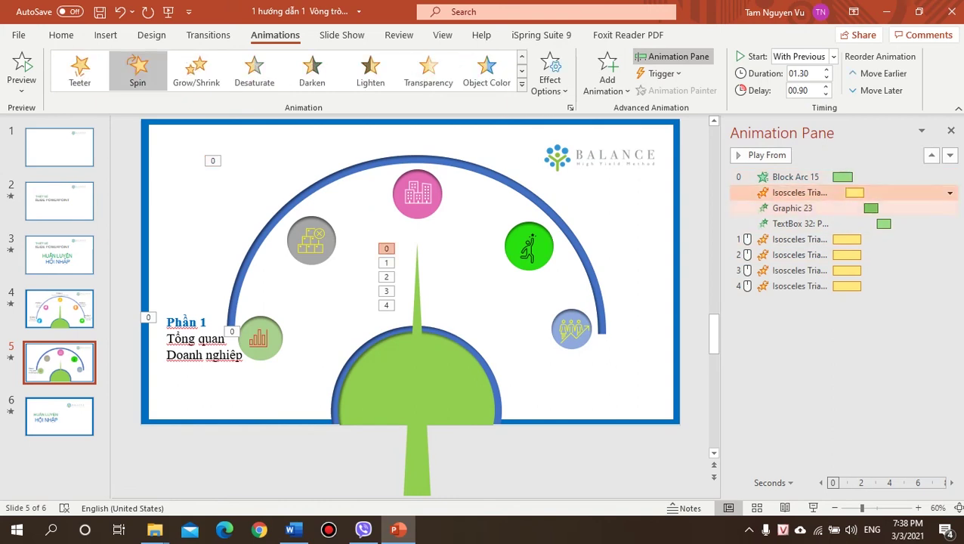
{"action": "left_click", "coordinate": [854, 208]}
{"action": "mouse_move", "coordinate": [871, 208]}
{"action": "left_mouse_down"}
{"action": "mouse_move", "coordinate": [862, 208]}
{"action": "mouse_move", "coordinate": [872, 223]}
{"action": "left_mouse_up"}
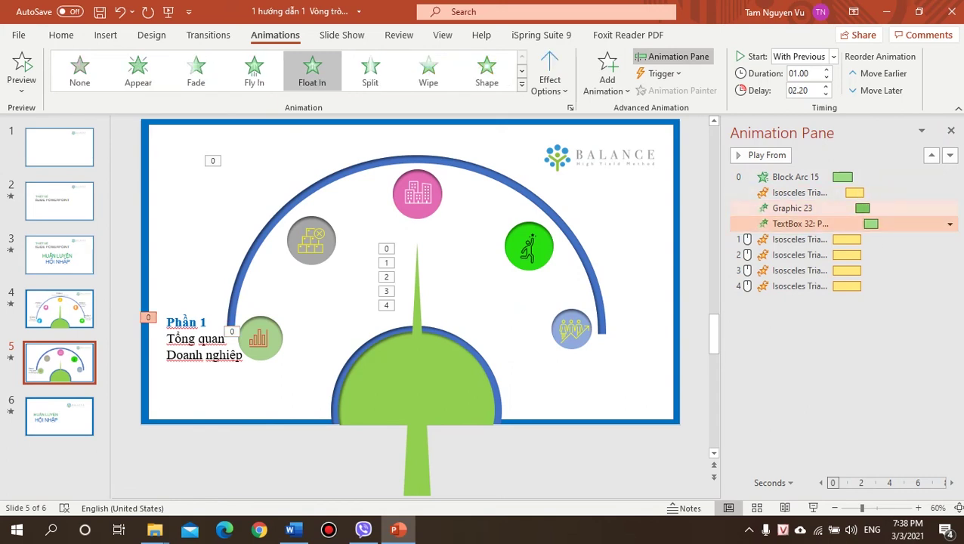
{"action": "left_click", "coordinate": [862, 208]}
Step: Preview the animations from the Block Arc onward to check the timing
{"action": "left_click", "coordinate": [842, 179]}
{"action": "left_click", "coordinate": [759, 155]}
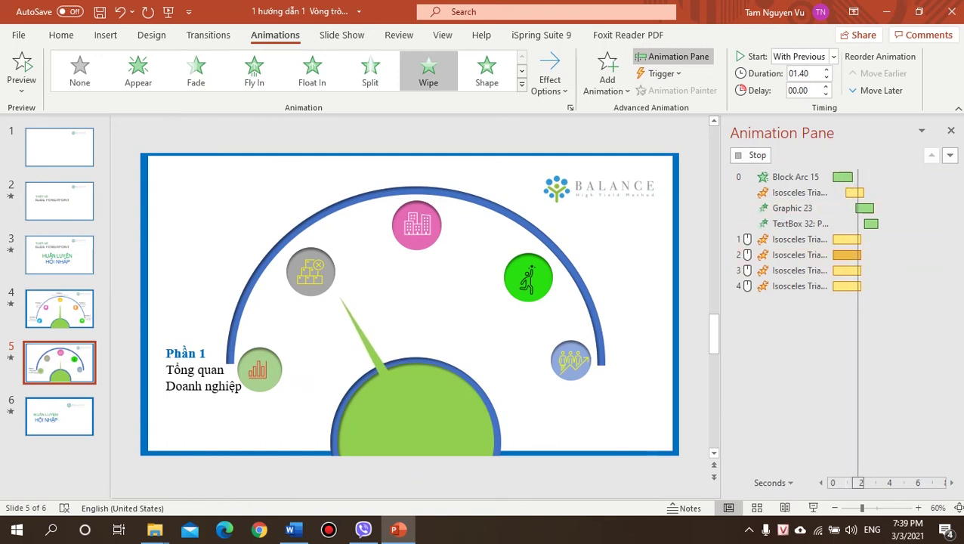
{"action": "left_click", "coordinate": [189, 351]}
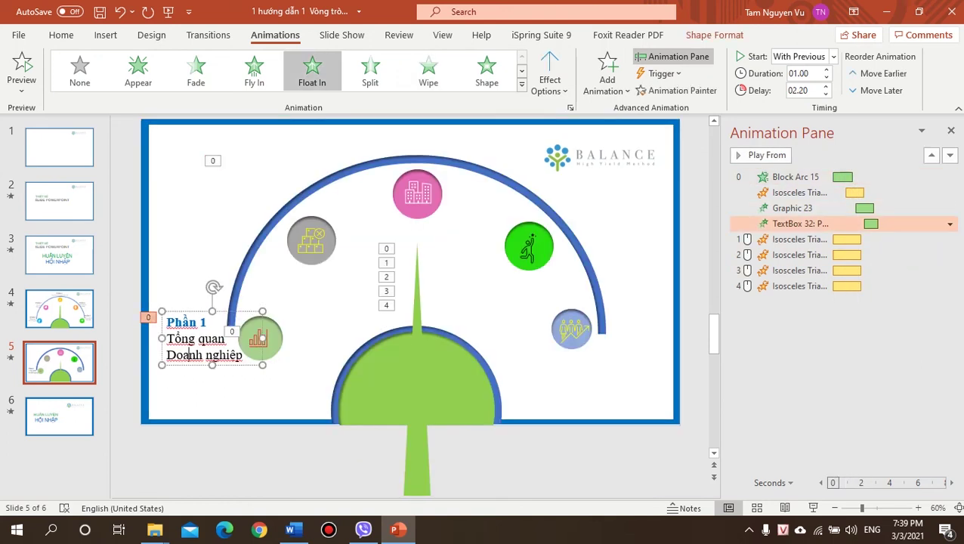
Step: Copy the Phần 1 label beside the grey boxes icon and change its heading to 'Phần 2'
{"action": "left_click_drag", "start_coordinate": [188, 349], "coordinate": [221, 218]}
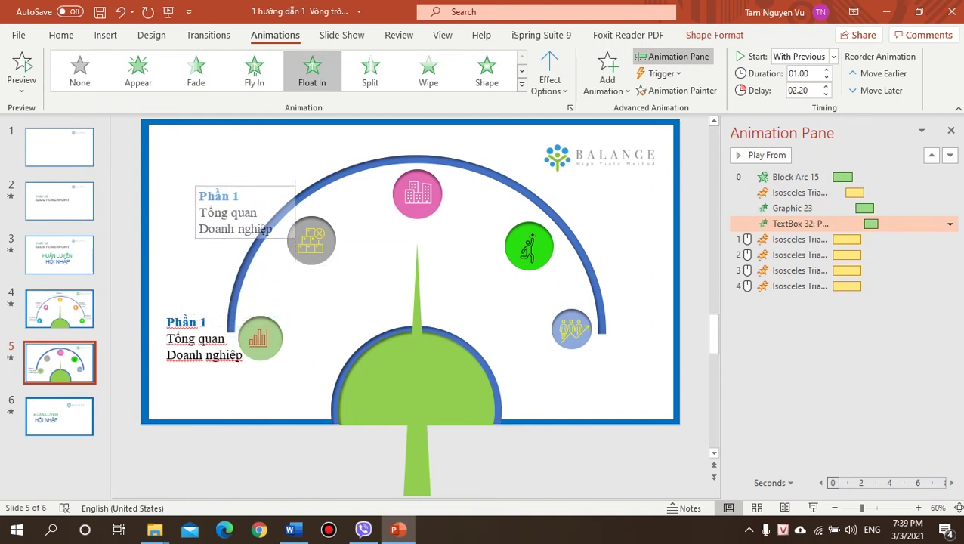
{"action": "left_click_drag", "start_coordinate": [223, 240], "coordinate": [224, 242]}
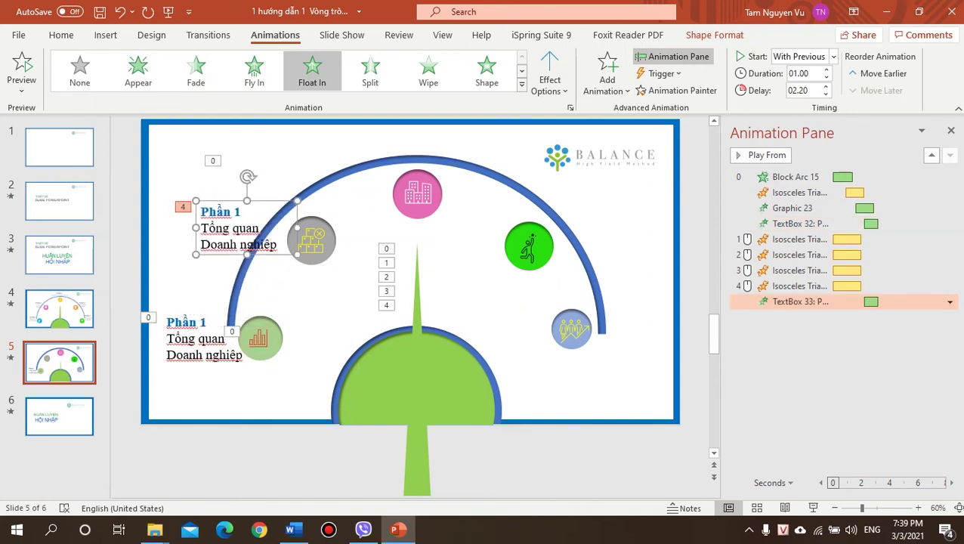
{"action": "key", "text": "shift+Home"}
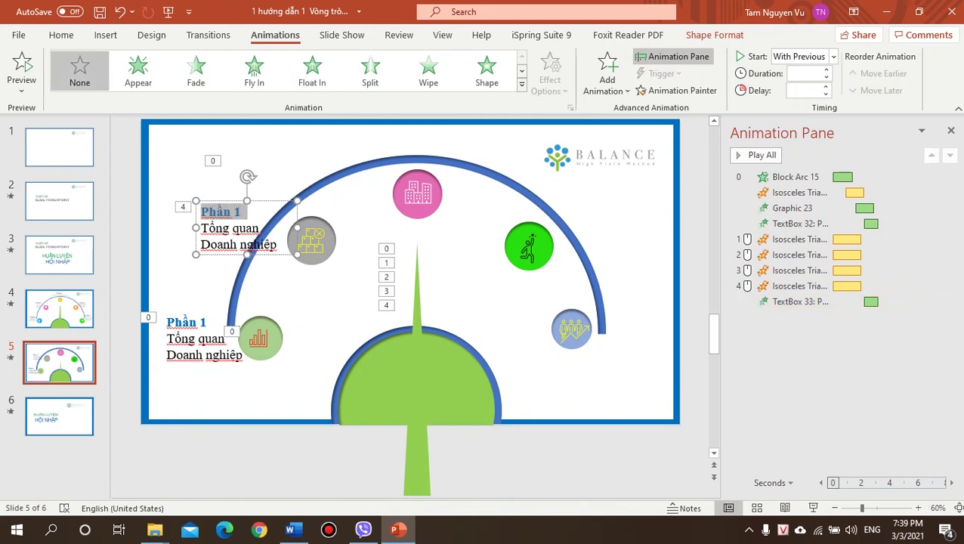
{"action": "key", "text": "shift+Right"}
{"action": "key", "text": "shift+Right"}
{"action": "key", "text": "shift+Right"}
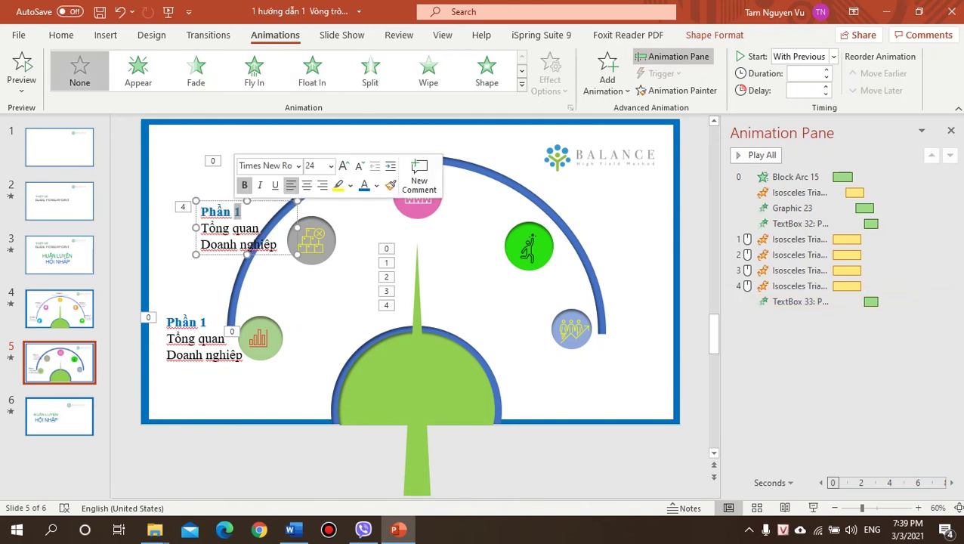
{"action": "type", "text": "2"}
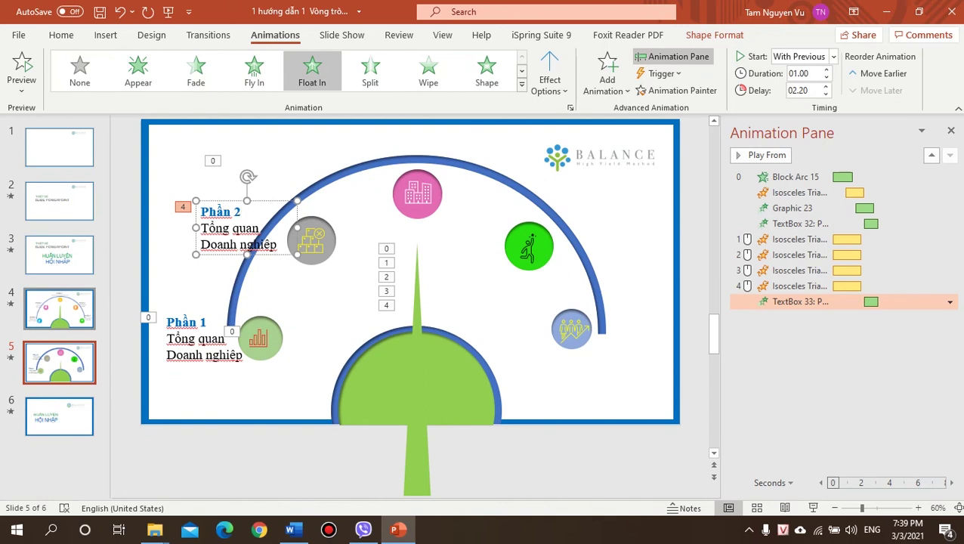
Step: Replace the description lines with 'Cơ cấu Tổ chức' and nudge the label into place
{"action": "left_click", "coordinate": [60, 308]}
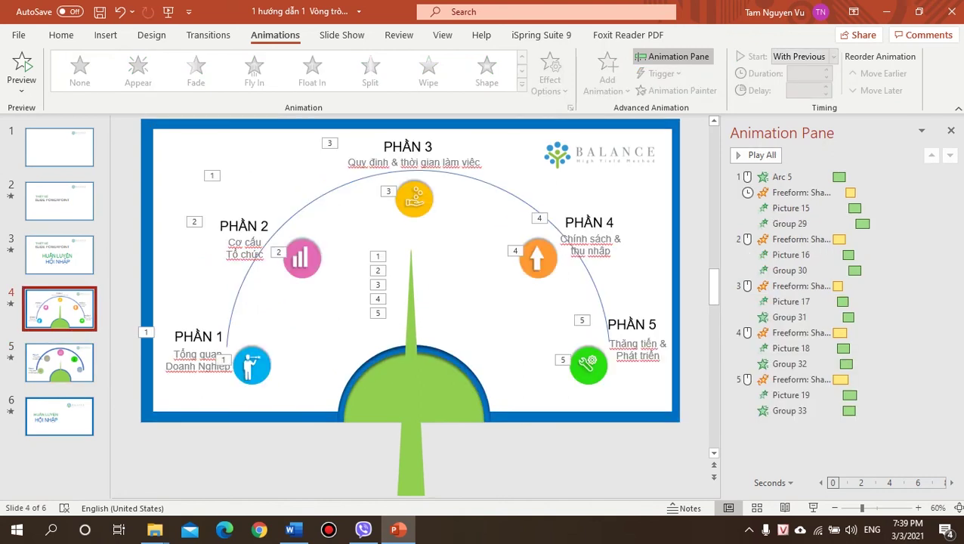
{"action": "left_click", "coordinate": [60, 363]}
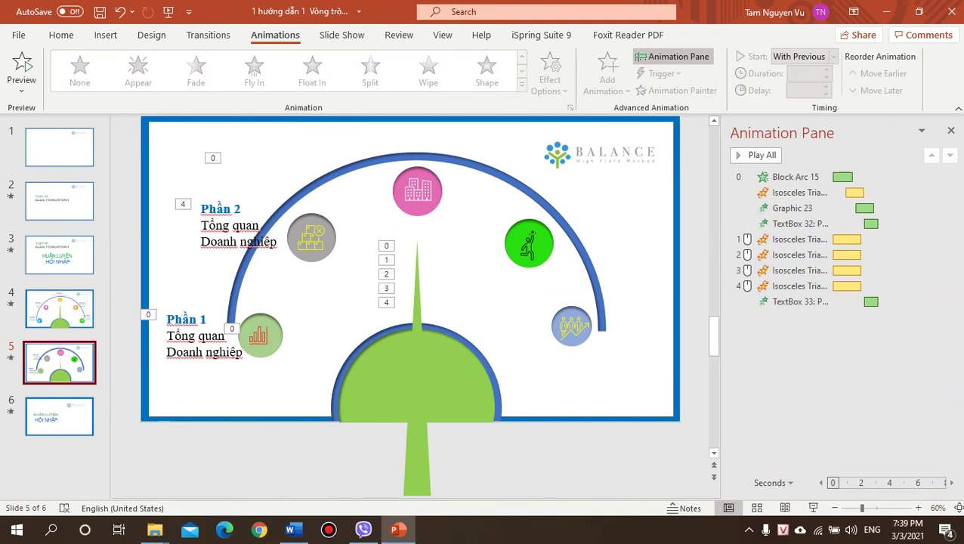
{"action": "left_click_drag", "start_coordinate": [201, 225], "coordinate": [277, 242]}
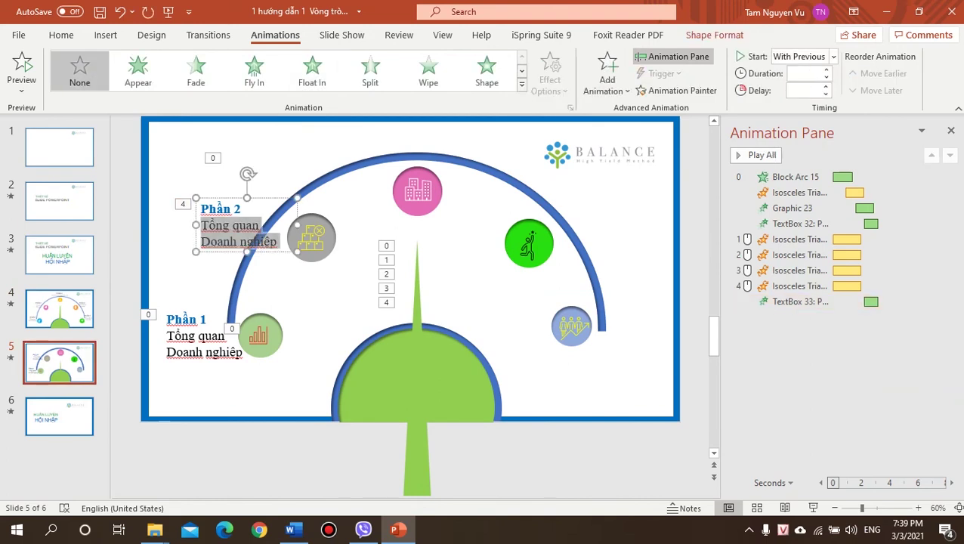
{"action": "type", "text": "Co"}
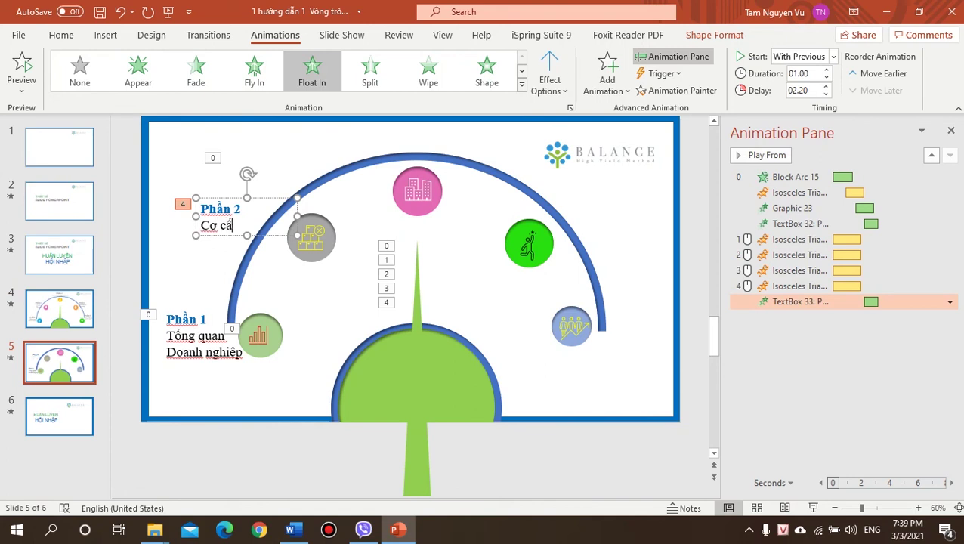
{"action": "type", "text": "Tổ"}
{"action": "type", "text": " chức"}
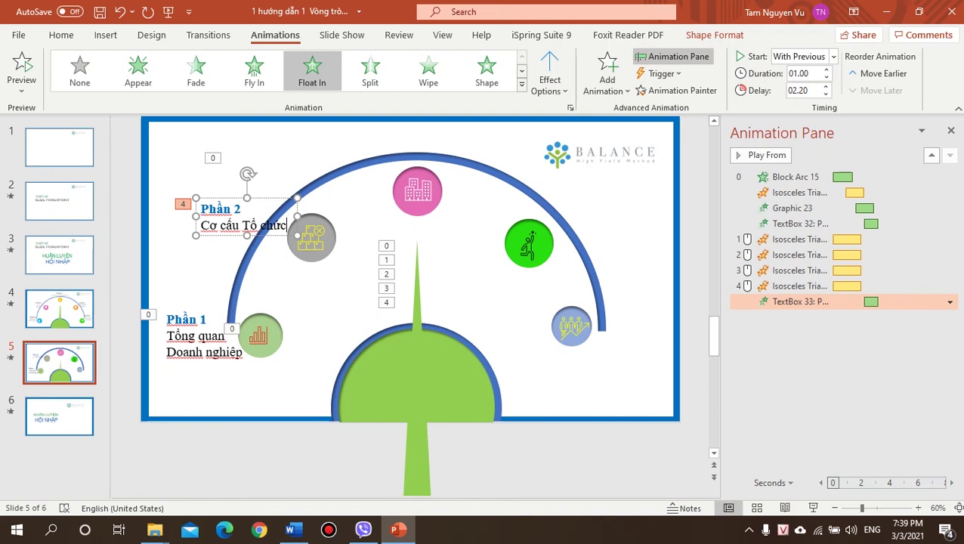
{"action": "type", "text": "s"}
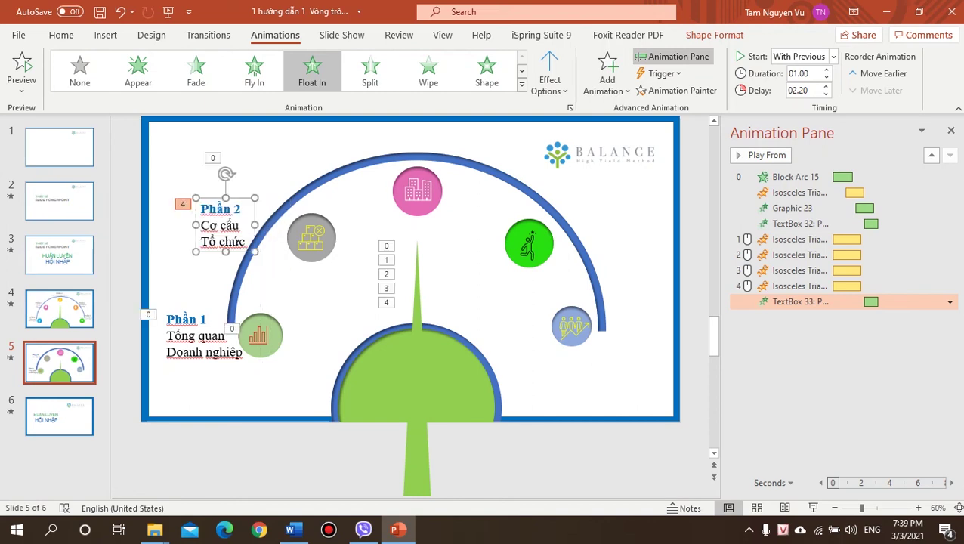
{"action": "left_click_drag", "start_coordinate": [225, 225], "coordinate": [241, 221]}
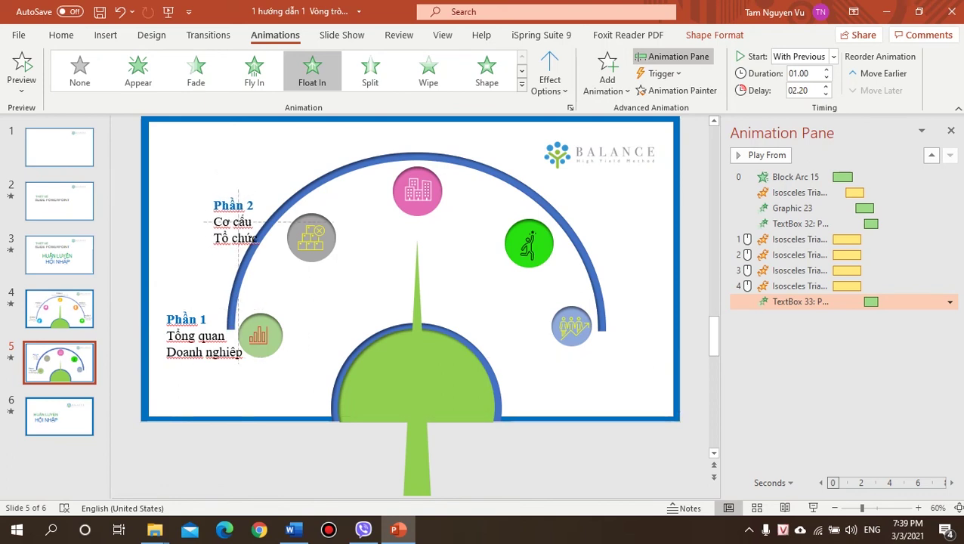
Step: Copy the chart icon's and Phần 1 label's animations onto the grey icon and Phần 2 label with Animation Painter
{"action": "left_click", "coordinate": [259, 334]}
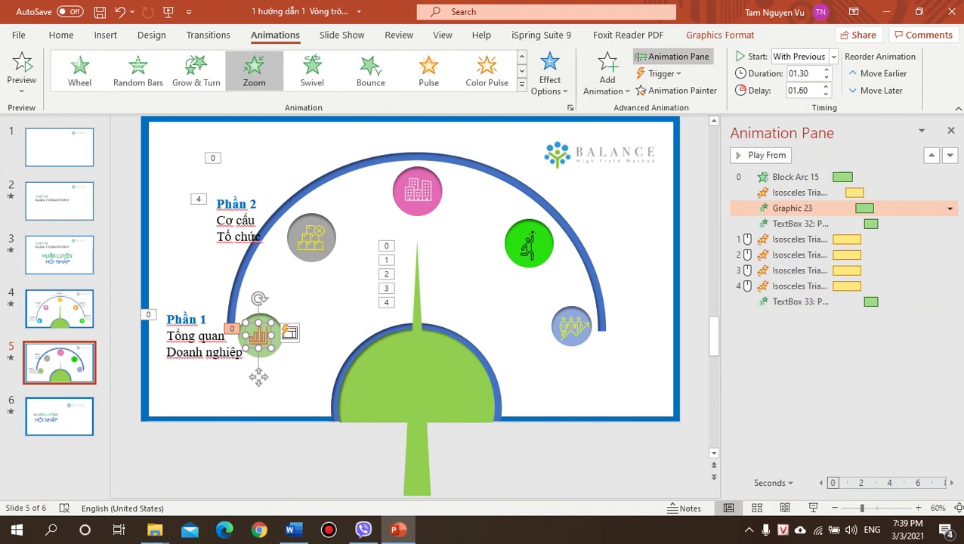
{"action": "left_click", "coordinate": [676, 90]}
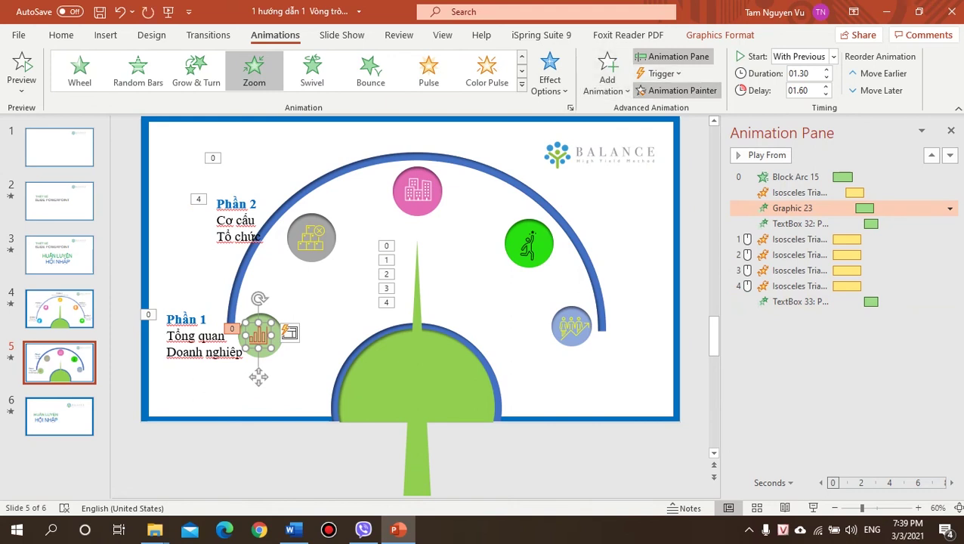
{"action": "left_click", "coordinate": [259, 375]}
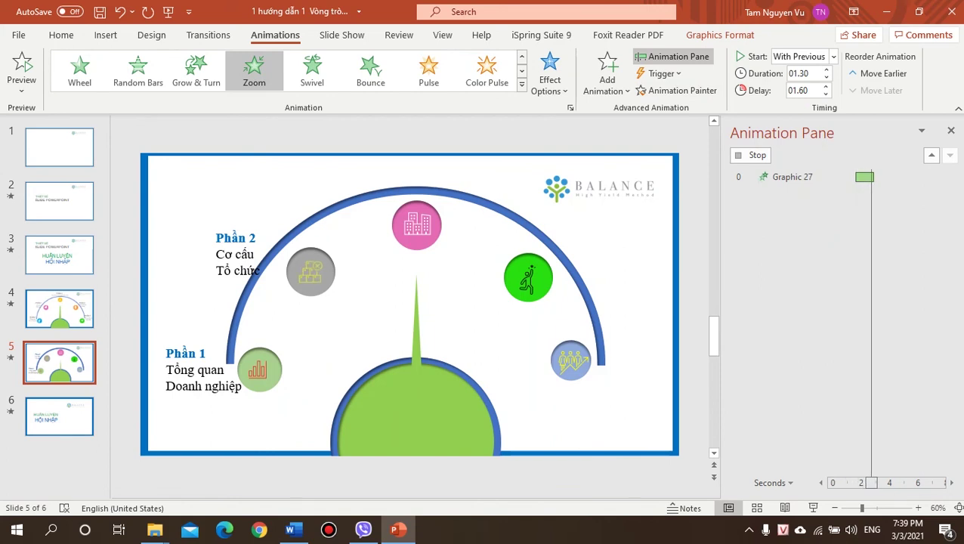
{"action": "left_click", "coordinate": [195, 352]}
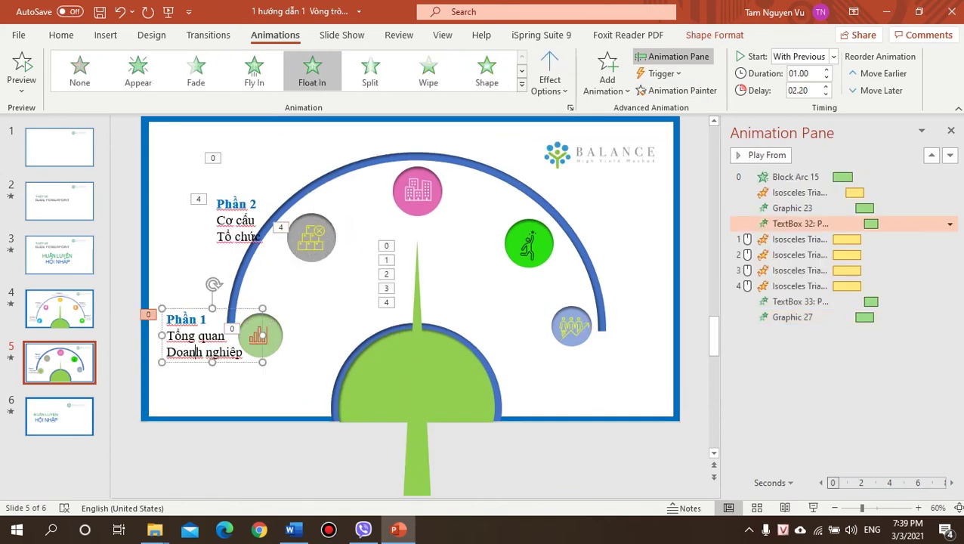
{"action": "left_click", "coordinate": [676, 90]}
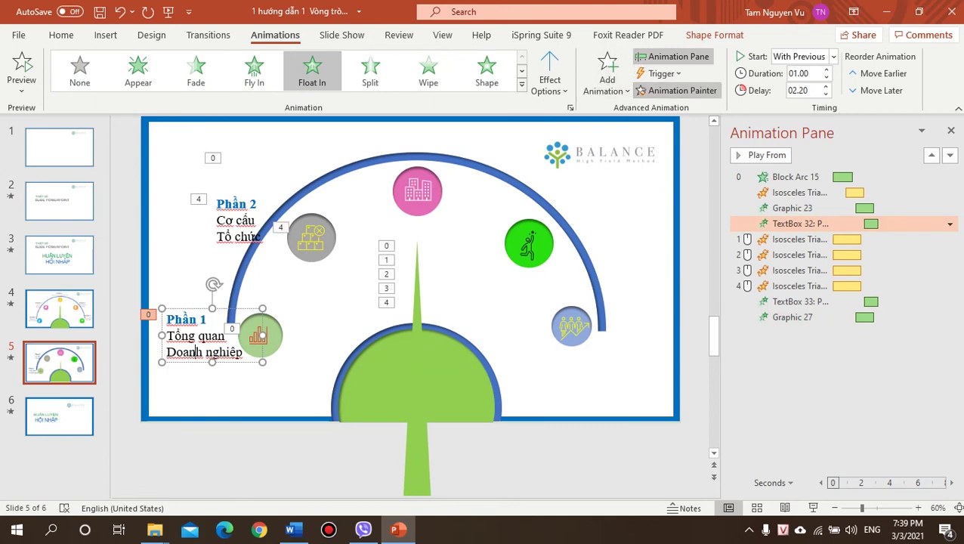
{"action": "left_click", "coordinate": [196, 352]}
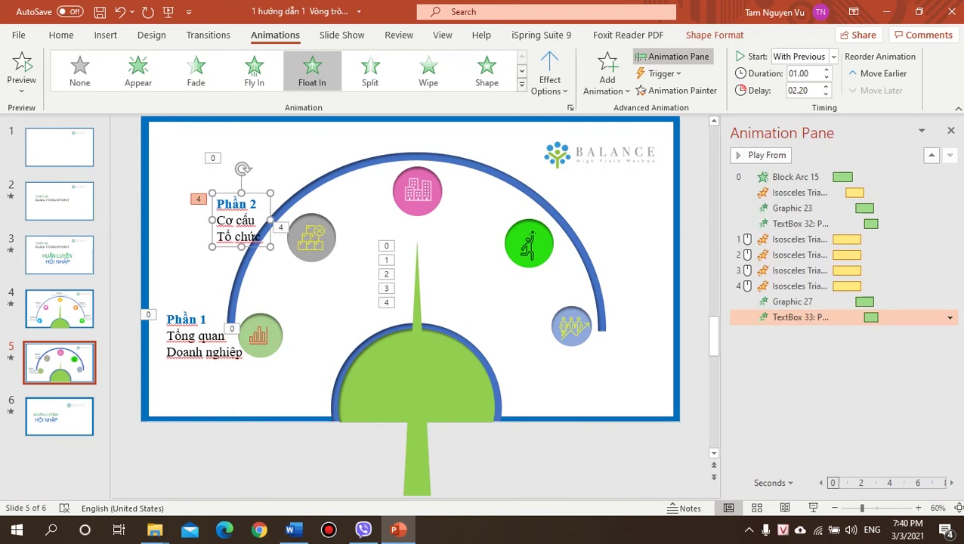
Step: Move both new animations right after the first click's pointer spin and delay the grey icon's Zoom to 1.00 s
{"action": "left_click", "coordinate": [793, 301]}
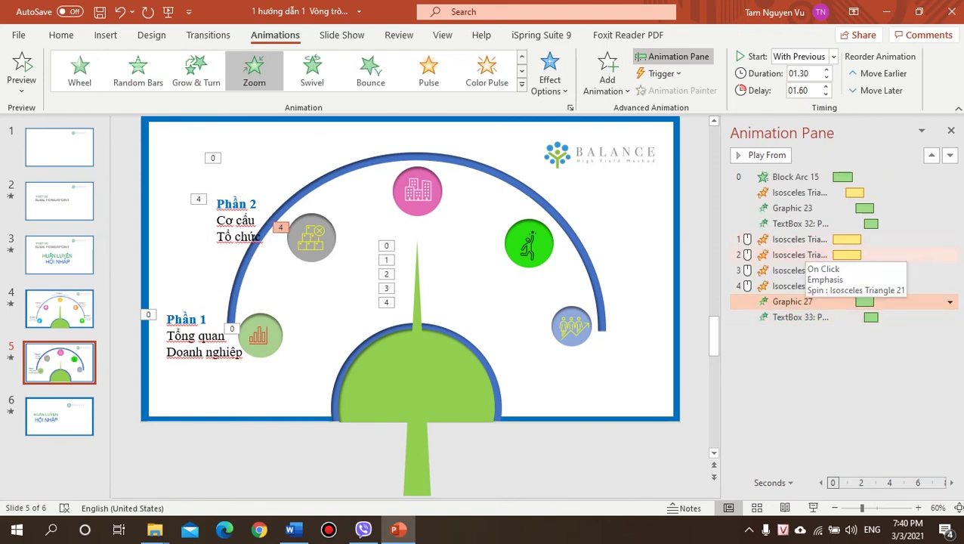
{"action": "left_click", "coordinate": [801, 317], "text": "shift"}
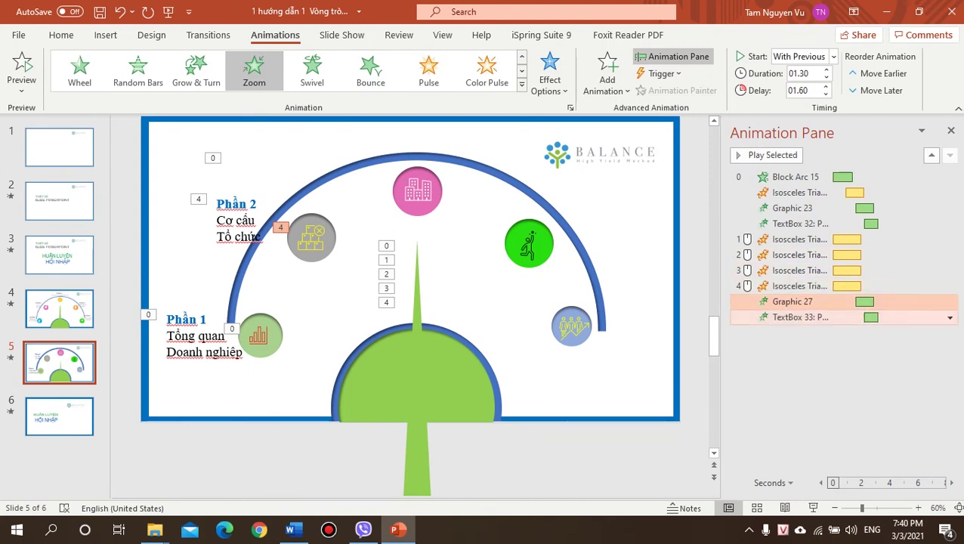
{"action": "left_click_drag", "start_coordinate": [796, 310], "coordinate": [797, 250]}
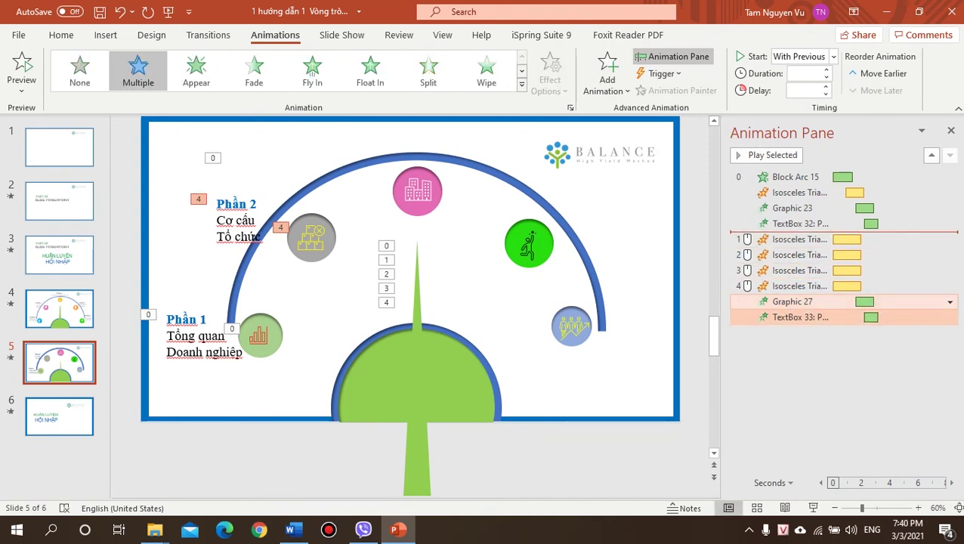
{"action": "left_click", "coordinate": [844, 240]}
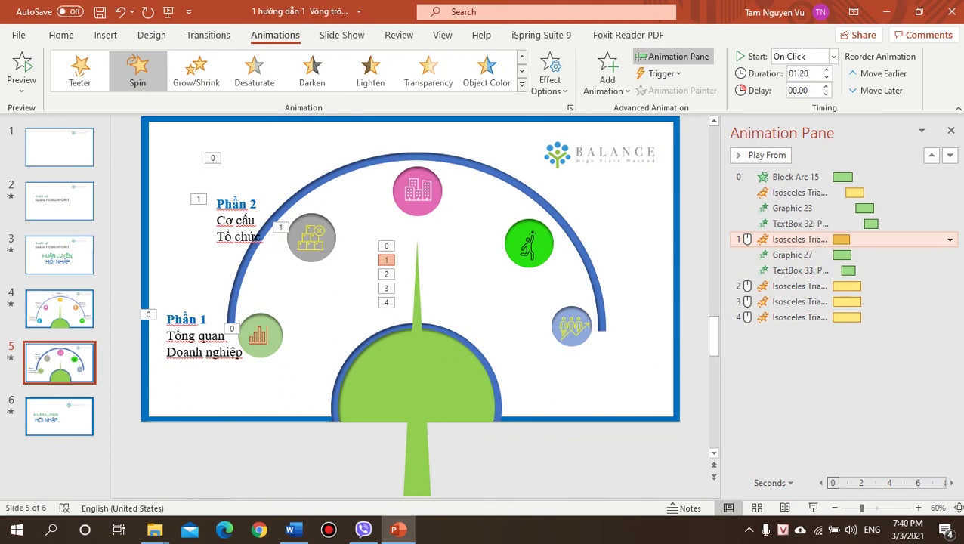
{"action": "left_click", "coordinate": [835, 254]}
{"action": "left_click_drag", "start_coordinate": [839, 254], "coordinate": [852, 255]}
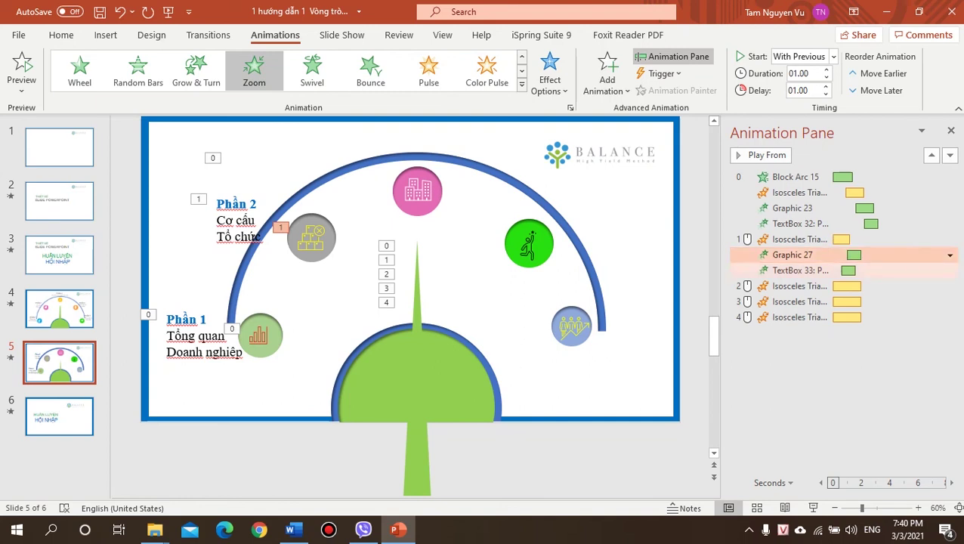
{"action": "left_click", "coordinate": [861, 270]}
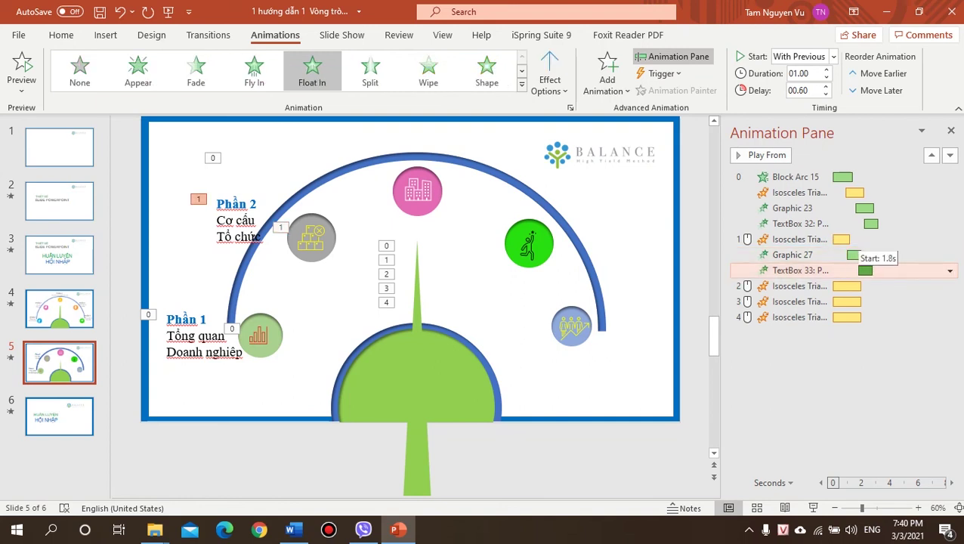
{"action": "left_click", "coordinate": [842, 239]}
{"action": "left_click", "coordinate": [762, 155]}
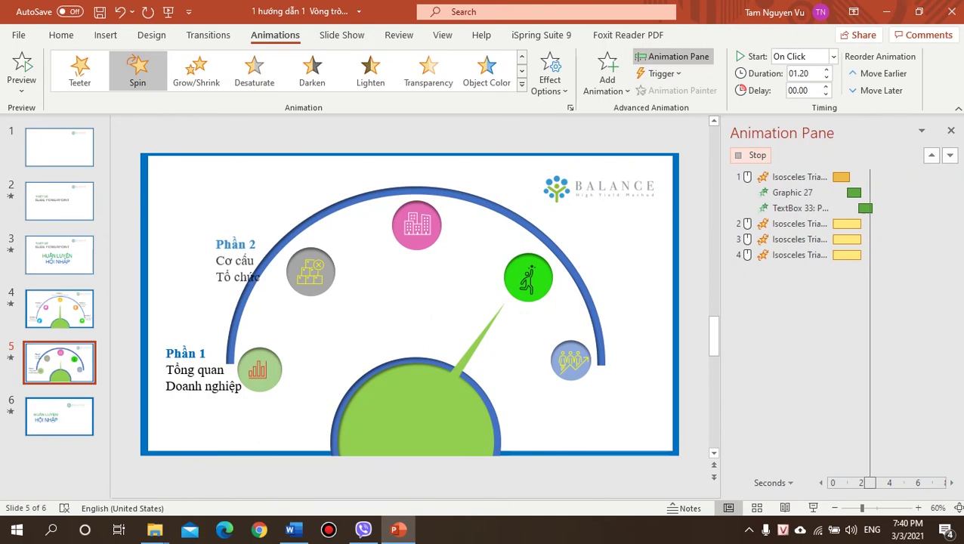
{"action": "left_click", "coordinate": [794, 176]}
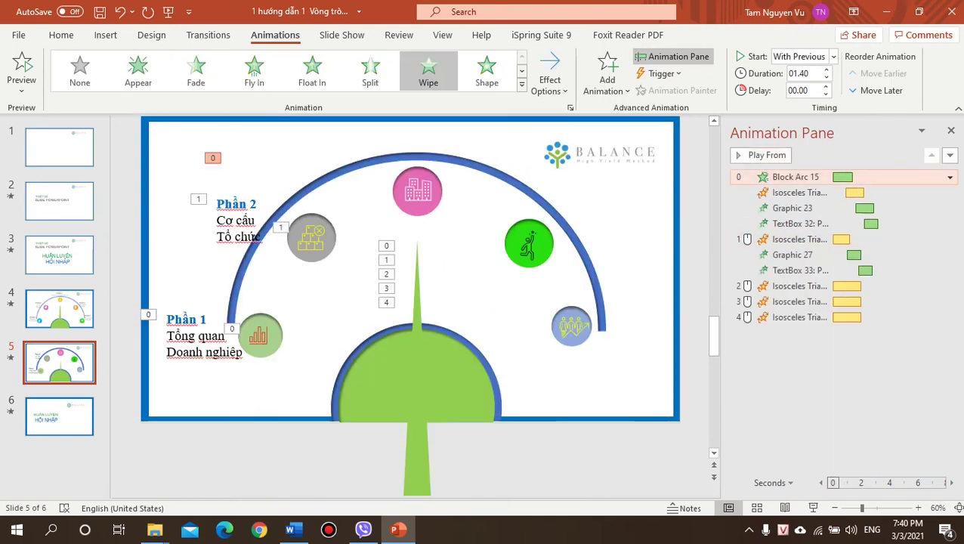
{"action": "left_click", "coordinate": [759, 155]}
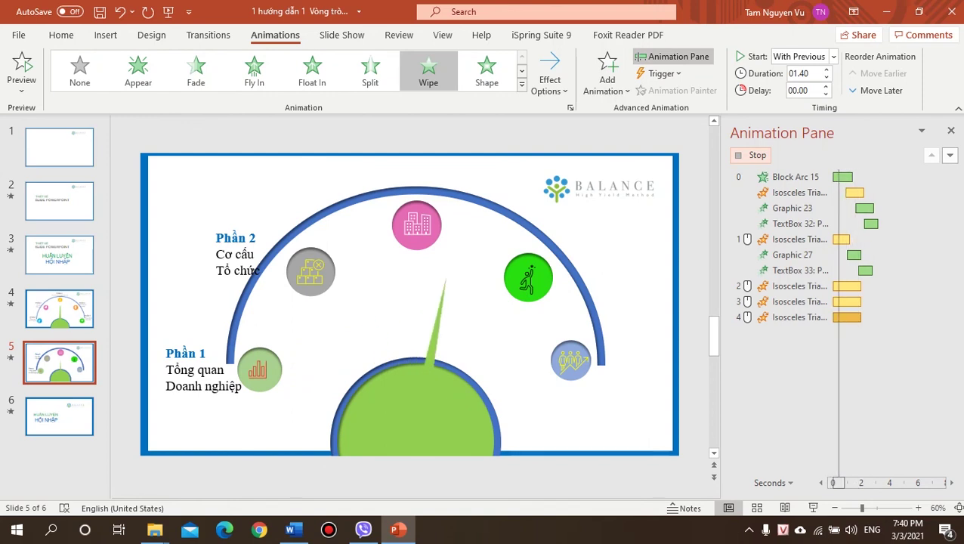
Step: Nudge the Phần 2 label and grey icon, then copy the Zoom entrance onto the pink building icon
{"action": "left_click", "coordinate": [227, 236]}
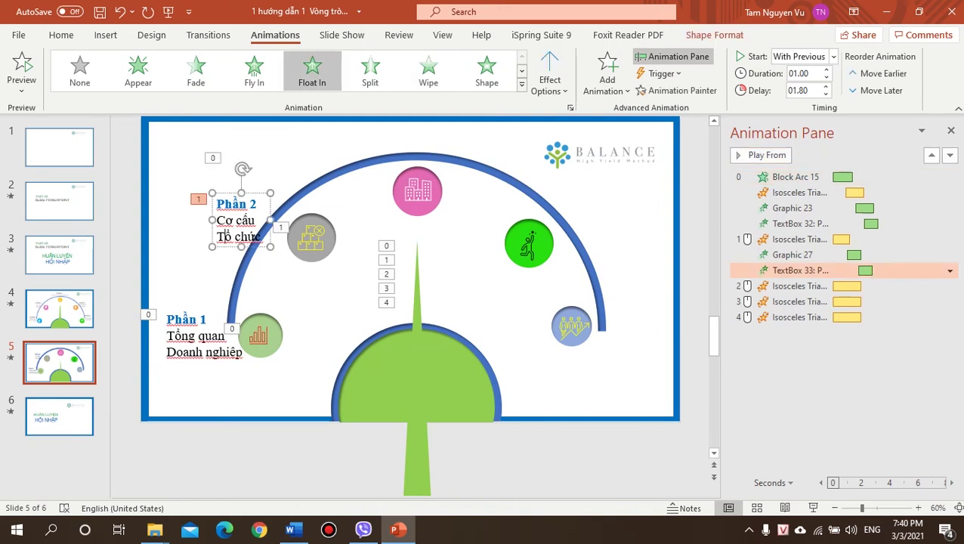
{"action": "left_click_drag", "start_coordinate": [227, 236], "coordinate": [234, 231]}
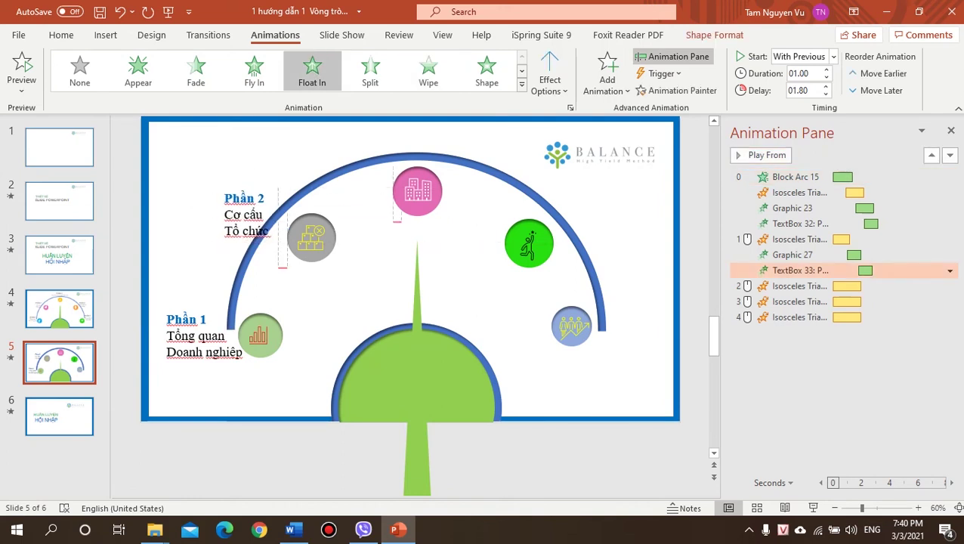
{"action": "left_click", "coordinate": [310, 235]}
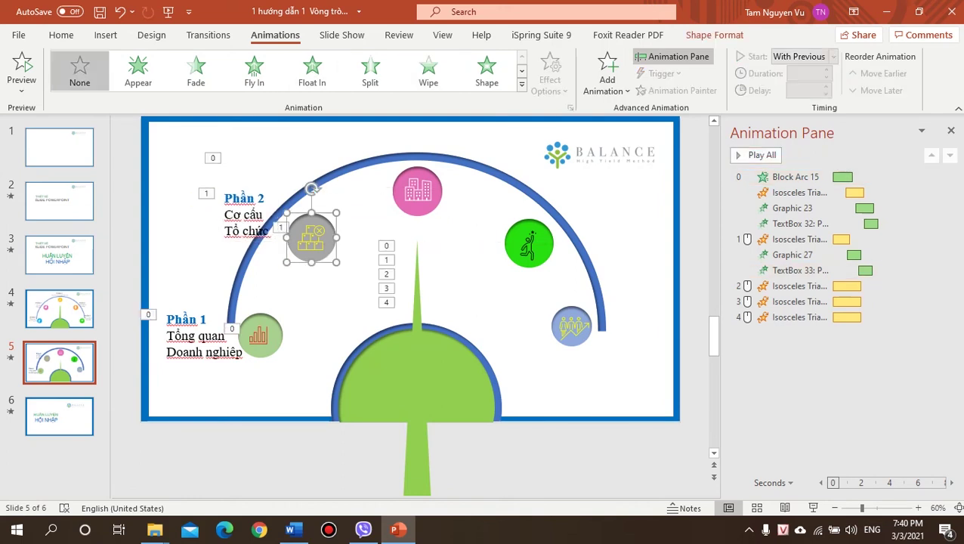
{"action": "left_click_drag", "start_coordinate": [311, 236], "coordinate": [305, 235]}
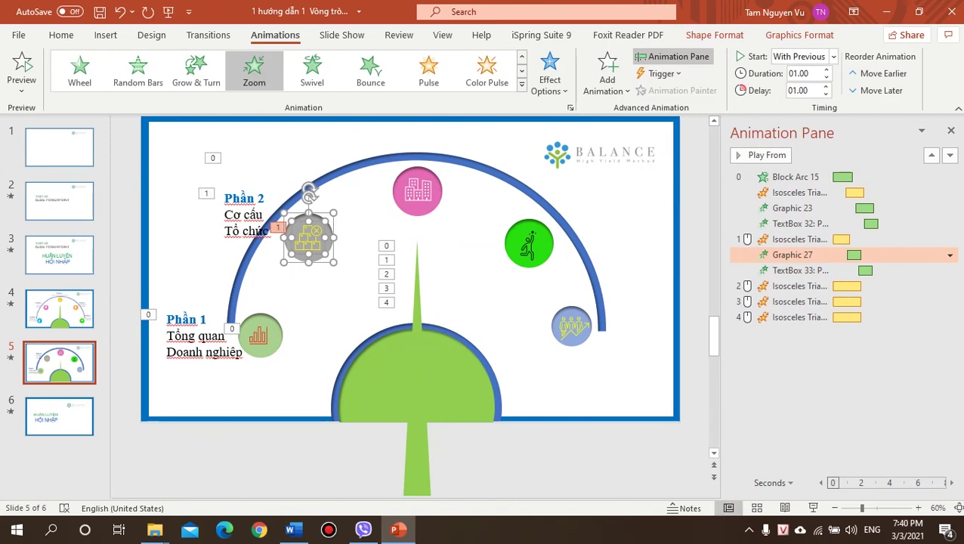
{"action": "left_click", "coordinate": [340, 279]}
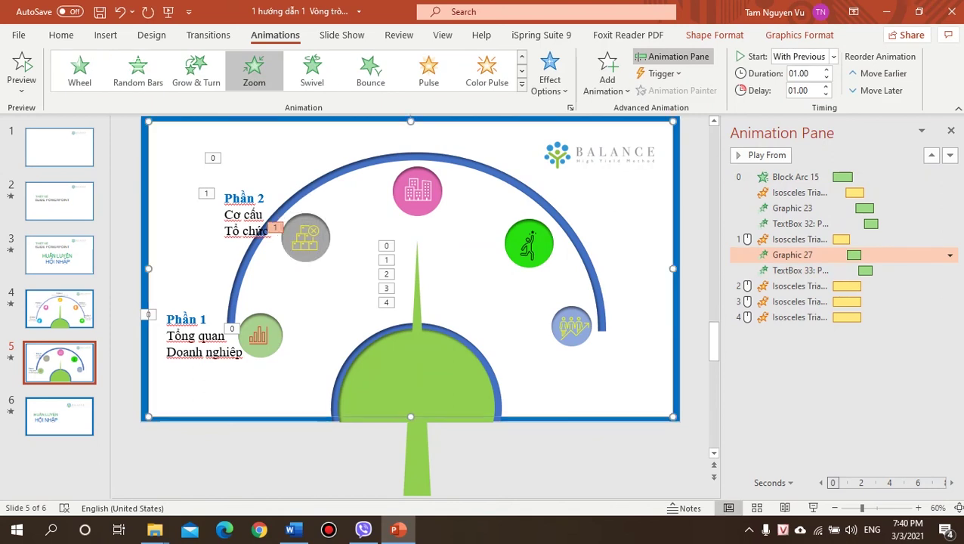
{"action": "left_click", "coordinate": [321, 234]}
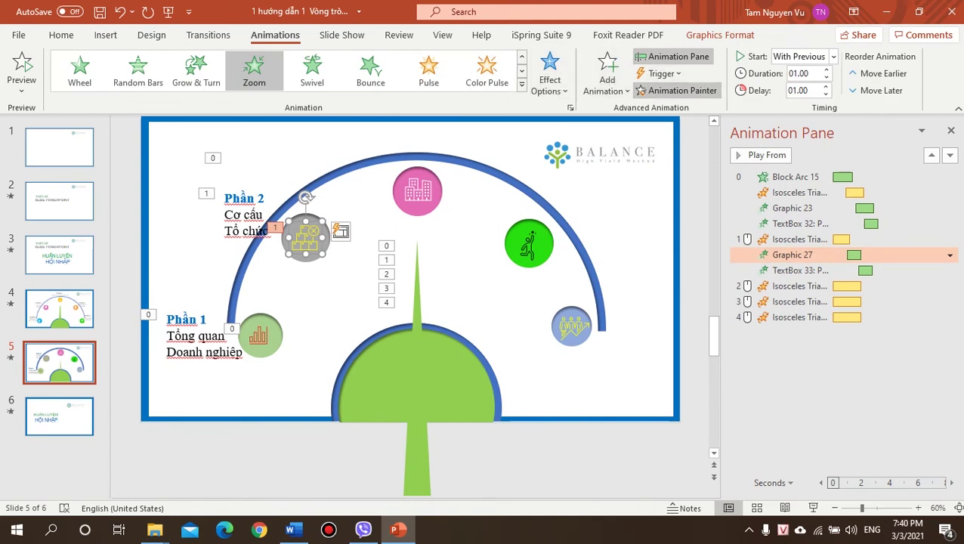
{"action": "left_click", "coordinate": [21, 72]}
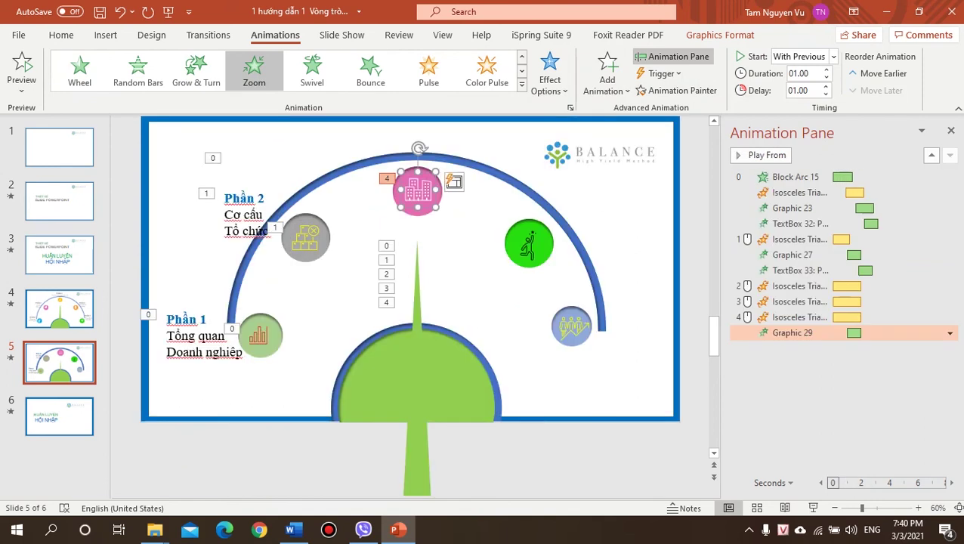
Step: Duplicate the Phần 2 label to top centre and widen it so Cơ cấu Tổ chức fits one line
{"action": "left_click", "coordinate": [244, 215]}
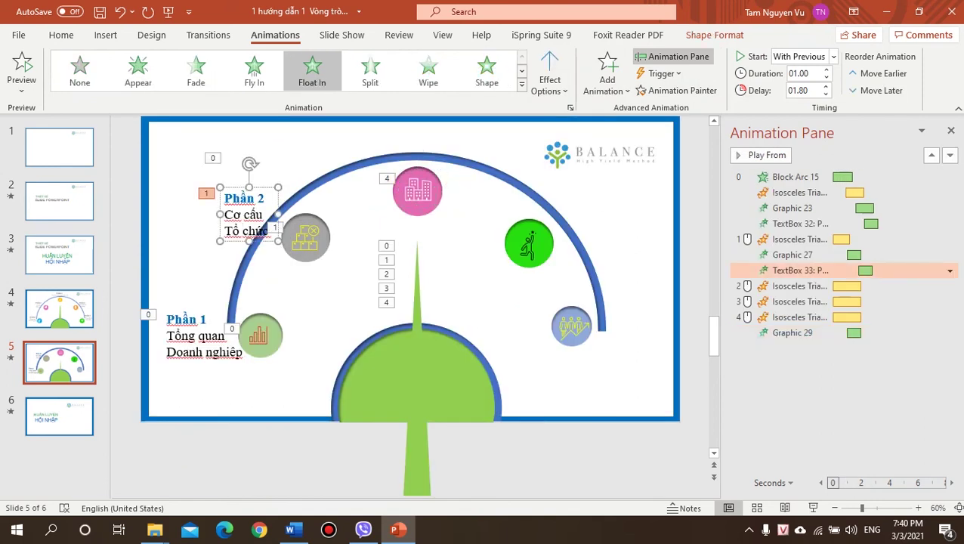
{"action": "left_click_drag", "start_coordinate": [244, 215], "coordinate": [376, 151]}
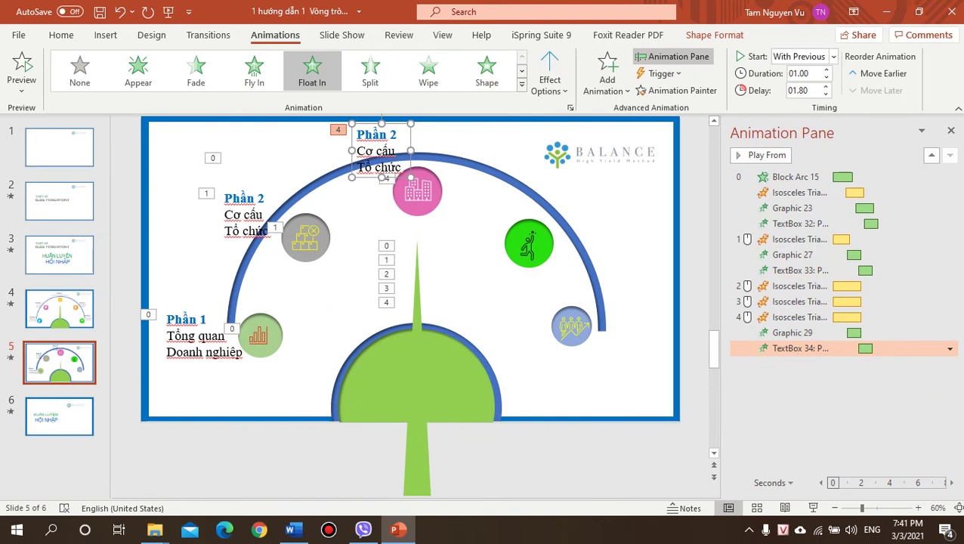
{"action": "left_click_drag", "start_coordinate": [411, 151], "coordinate": [471, 151]}
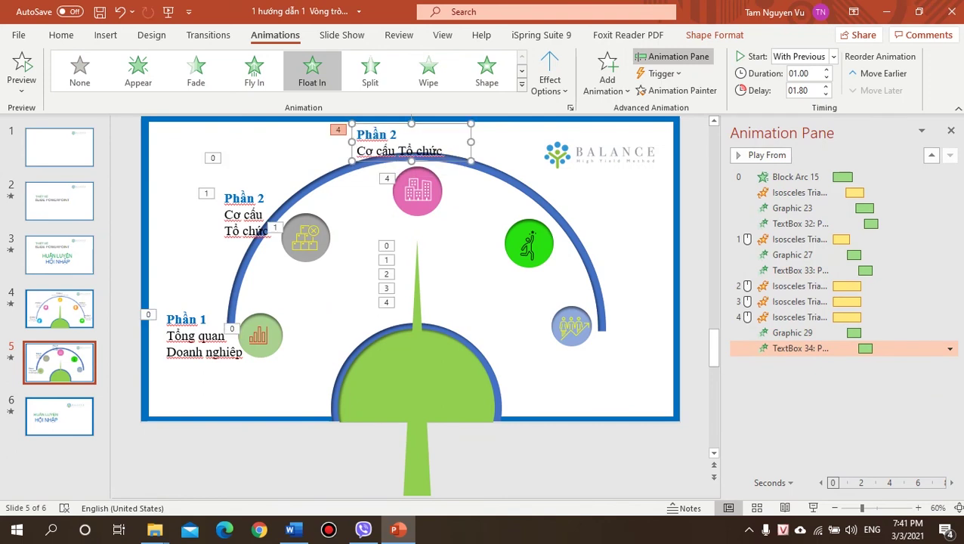
{"action": "left_click", "coordinate": [58, 308]}
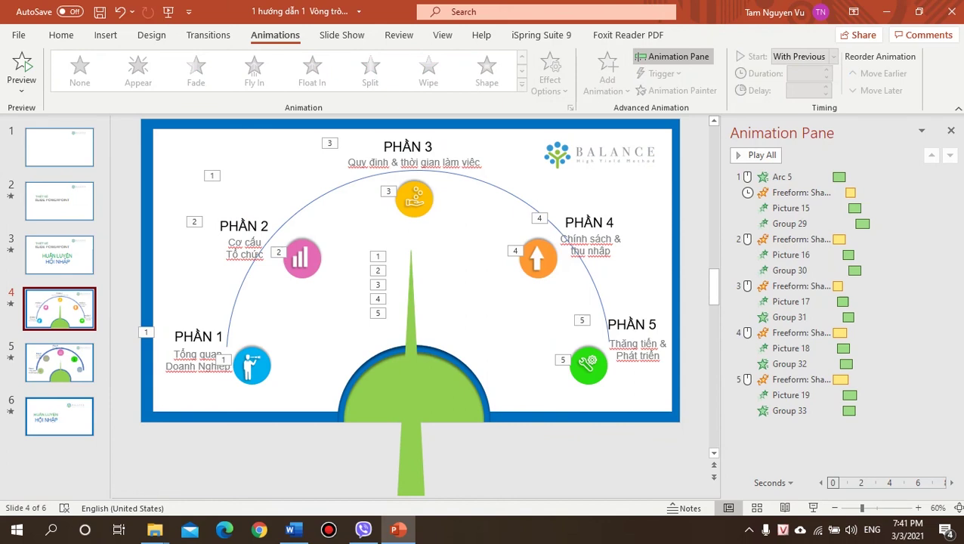
{"action": "left_click", "coordinate": [58, 363]}
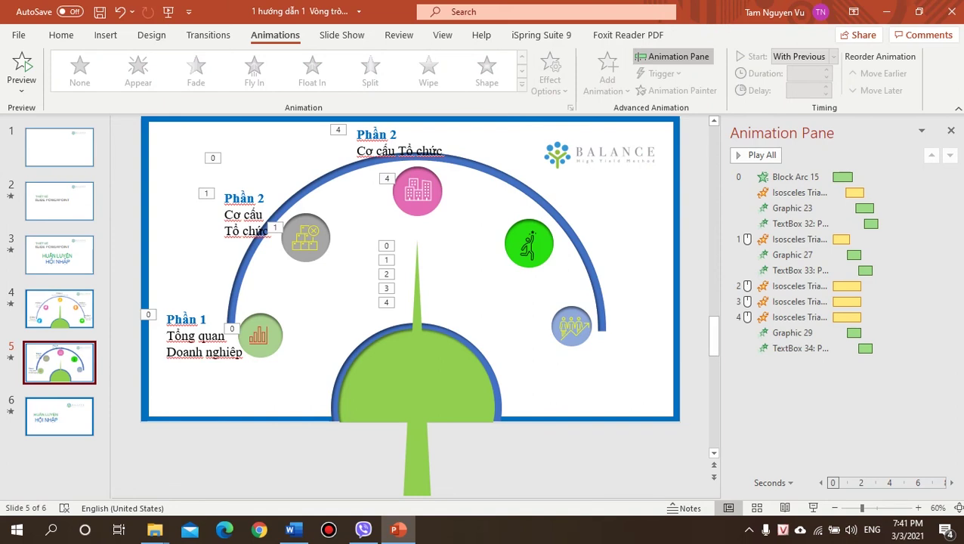
{"action": "left_click", "coordinate": [396, 134]}
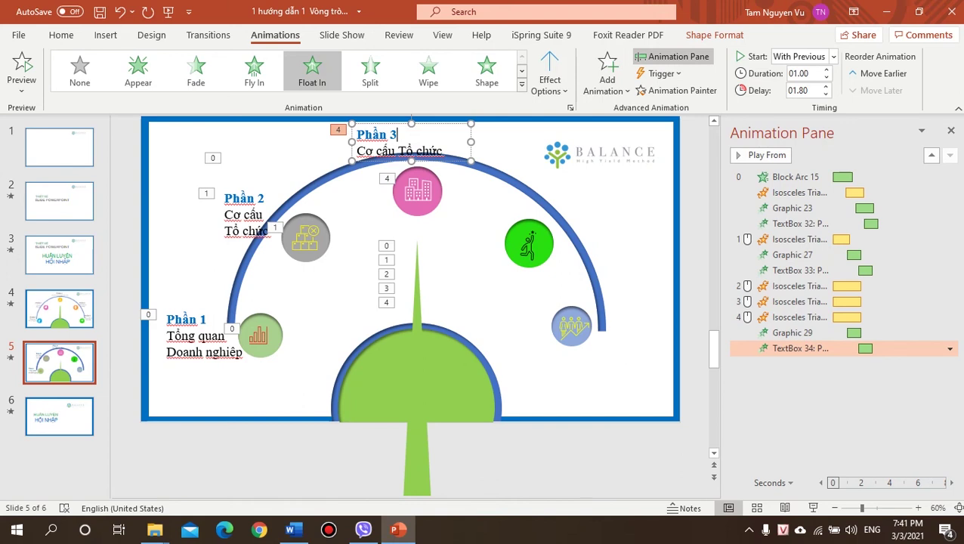
Step: Replace the label's second line with 'Quy định & thời gian làm việc'
{"action": "key", "text": "Escape"}
{"action": "left_click_drag", "start_coordinate": [442, 151], "coordinate": [357, 151]}
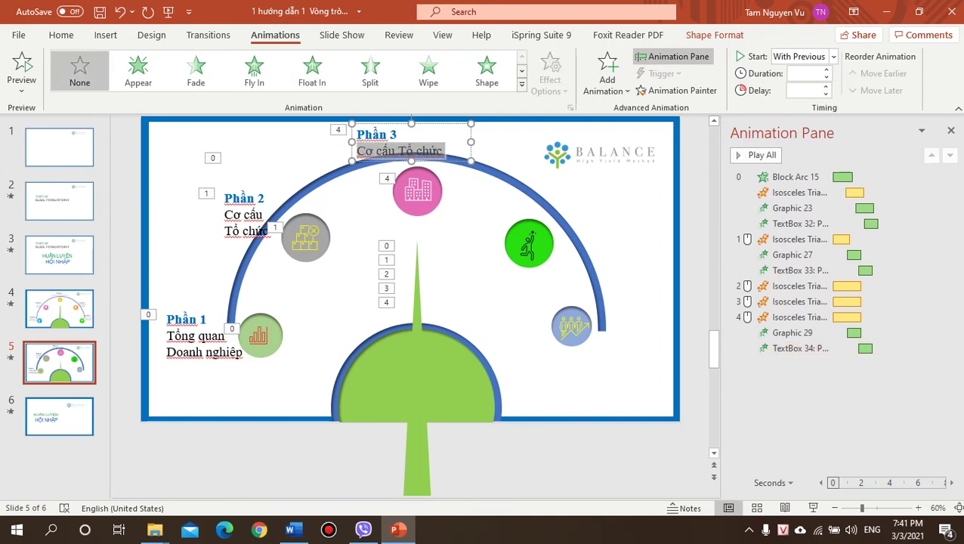
{"action": "type", "text": "Qu"}
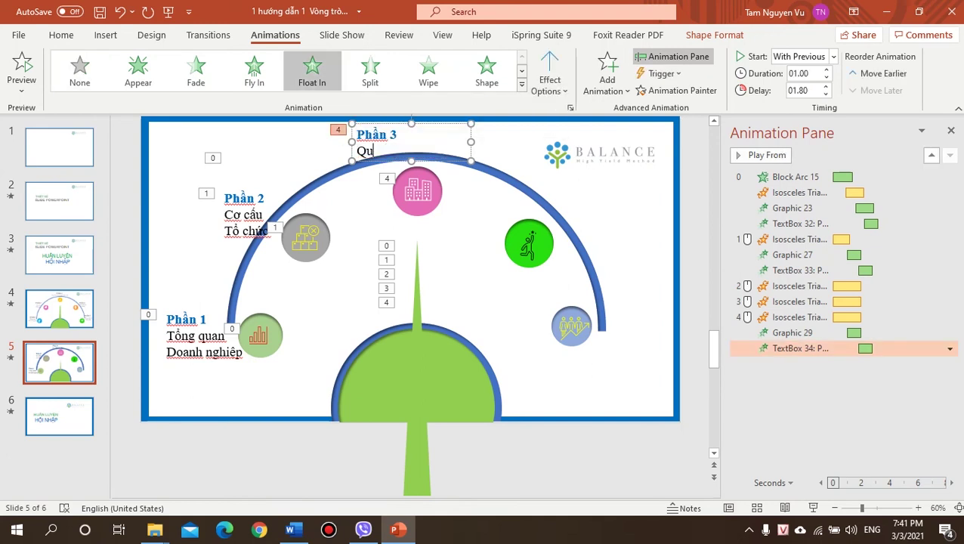
{"action": "type", "text": "y định & thời"}
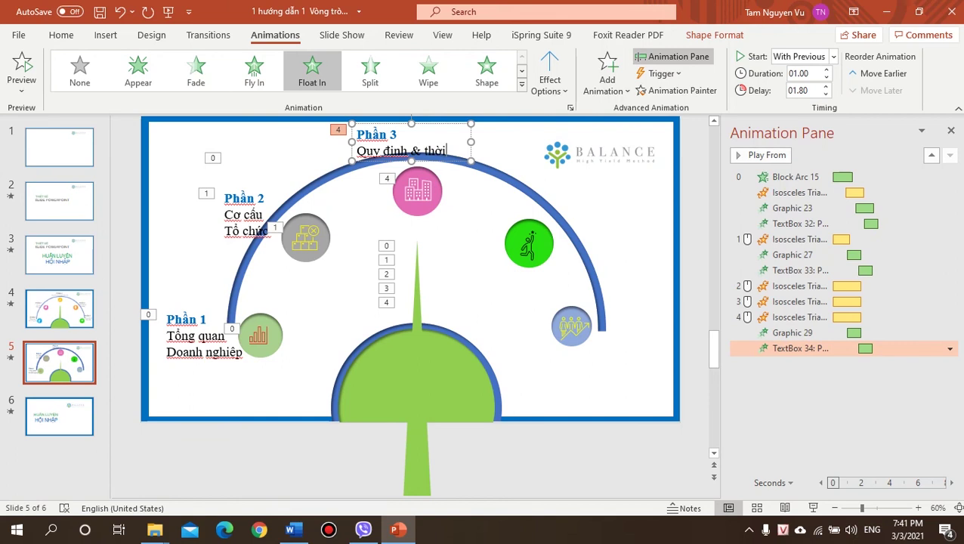
{"action": "type", "text": " gia n làm việc"}
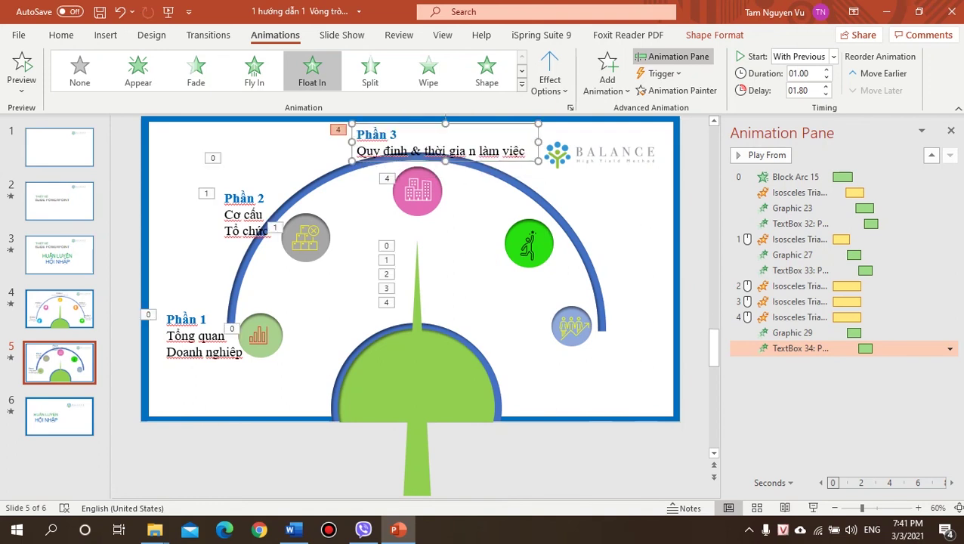
{"action": "key", "text": "BackSpace"}
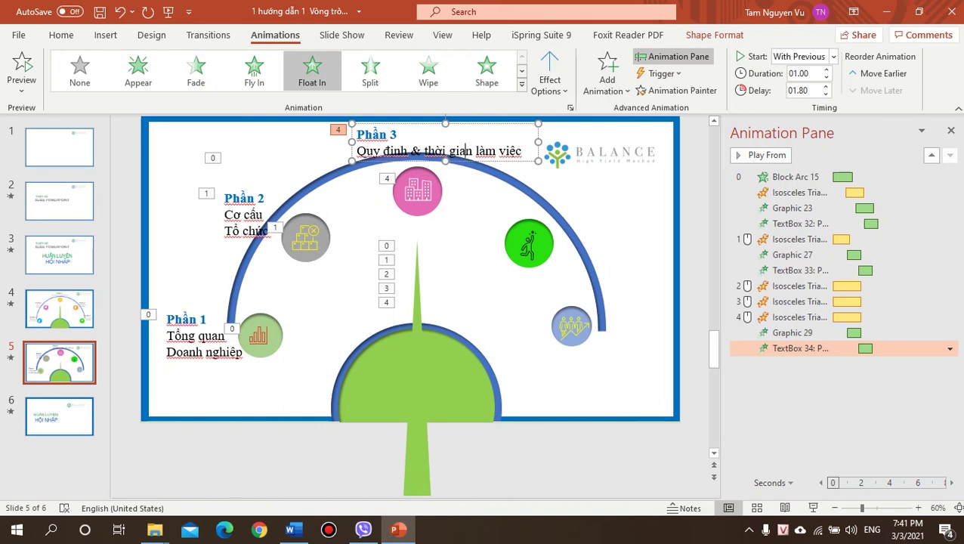
Step: Centre the Phần 3 label's text, position it over the pink icon, and select both animations
{"action": "left_click", "coordinate": [62, 34]}
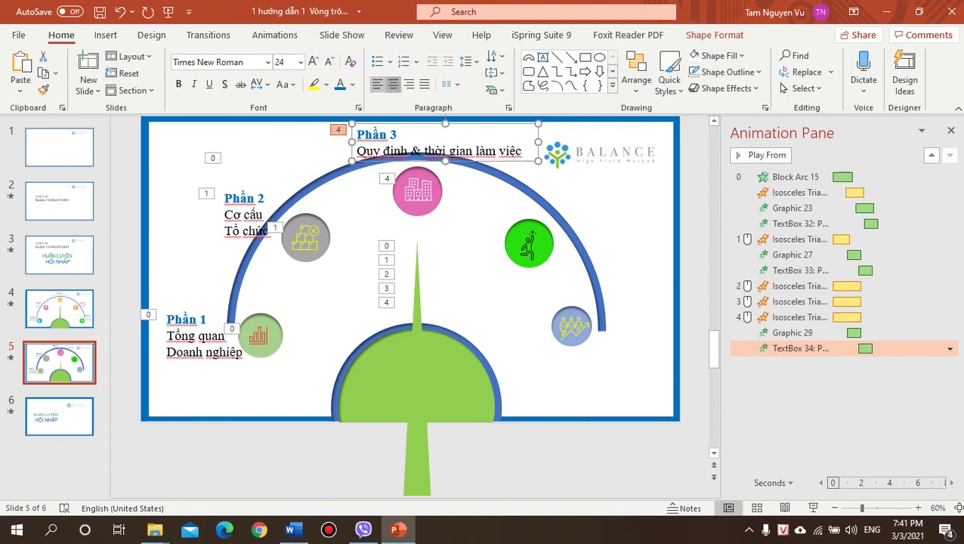
{"action": "left_click", "coordinate": [393, 84]}
{"action": "left_click_drag", "start_coordinate": [468, 160], "coordinate": [442, 161]}
{"action": "left_click", "coordinate": [348, 168]}
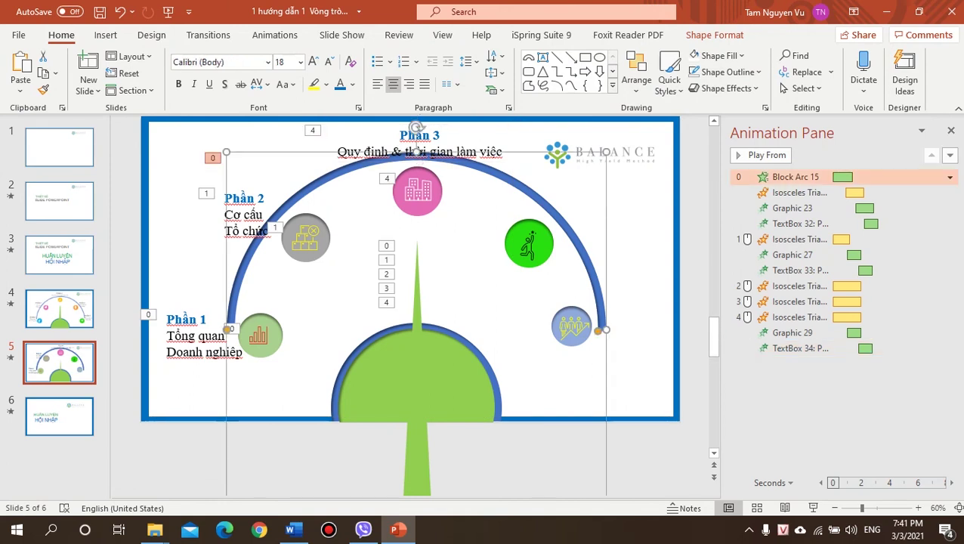
{"action": "left_click_drag", "start_coordinate": [337, 151], "coordinate": [480, 151]}
{"action": "left_click", "coordinate": [417, 181]}
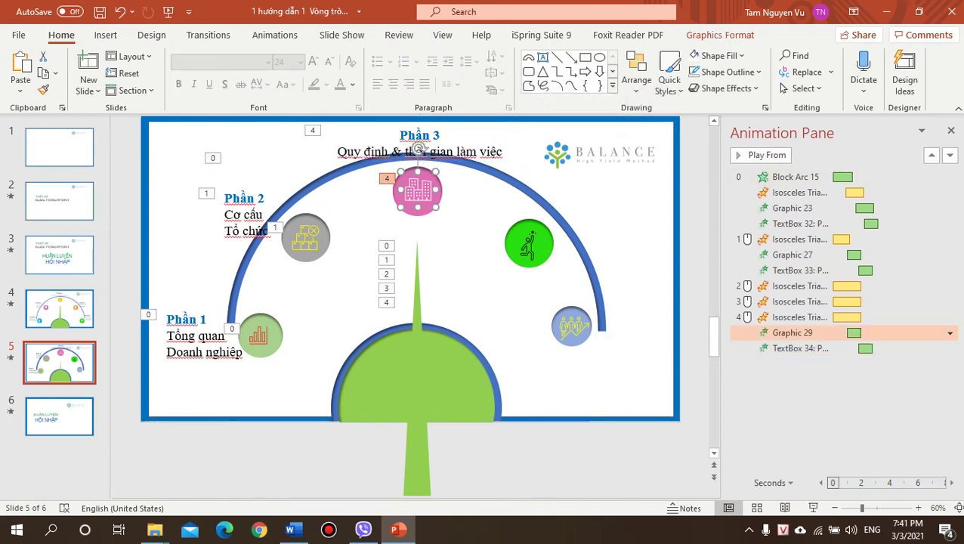
{"action": "left_click", "coordinate": [442, 136]}
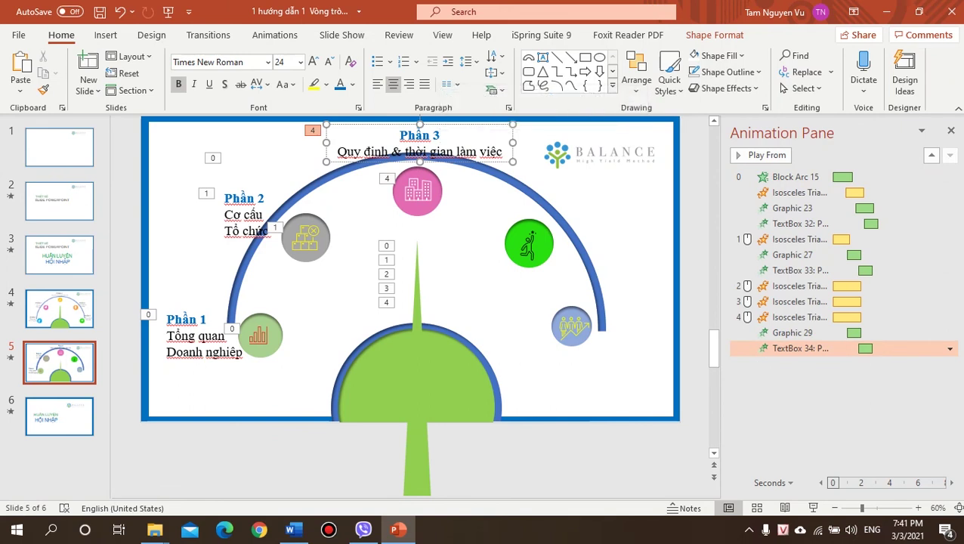
{"action": "left_click", "coordinate": [793, 332]}
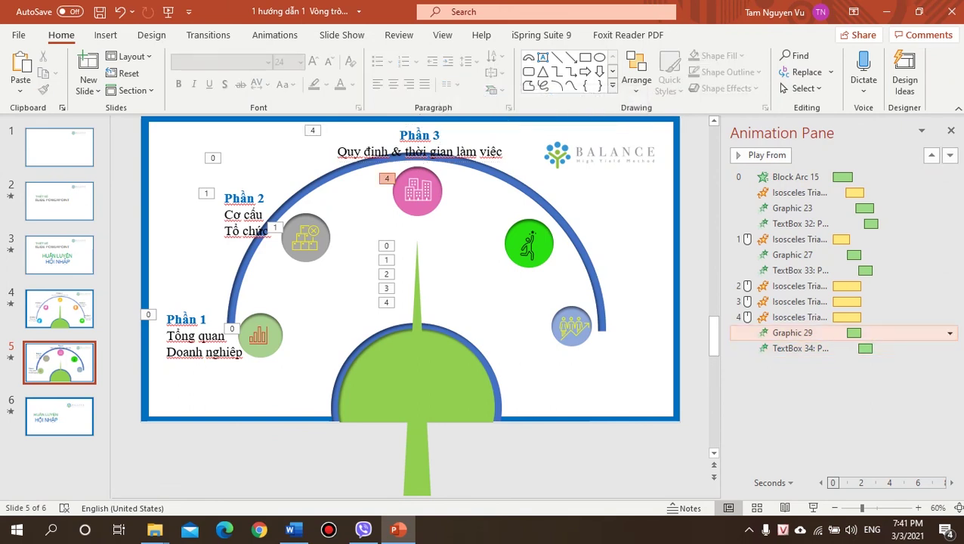
{"action": "left_click", "coordinate": [800, 349], "text": "shift"}
Step: Move the pink icon and Phần 3 label animations into step 2, with the pink icon starting After Previous
{"action": "left_click_drag", "start_coordinate": [800, 348], "coordinate": [800, 294]}
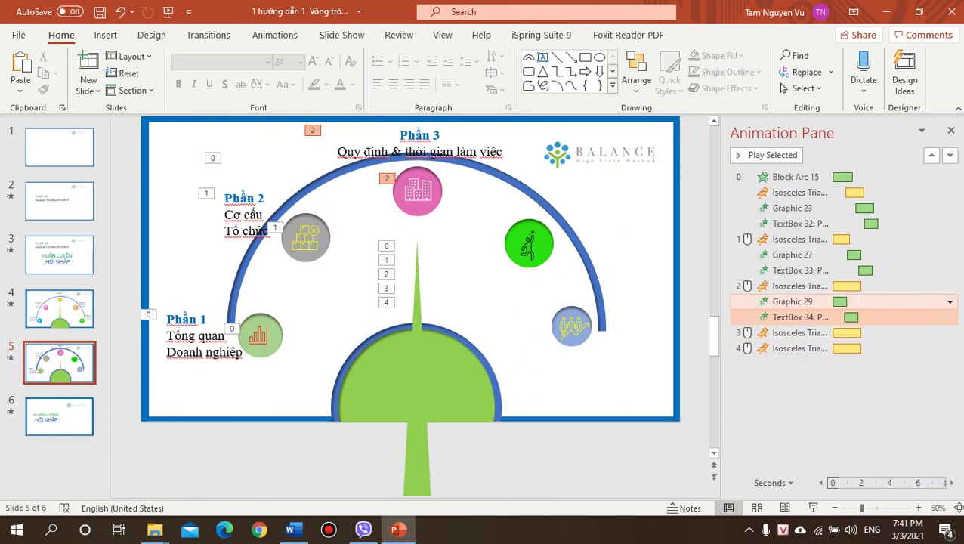
{"action": "mouse_move", "coordinate": [839, 302]}
{"action": "left_click_drag", "start_coordinate": [858, 285], "coordinate": [852, 285]}
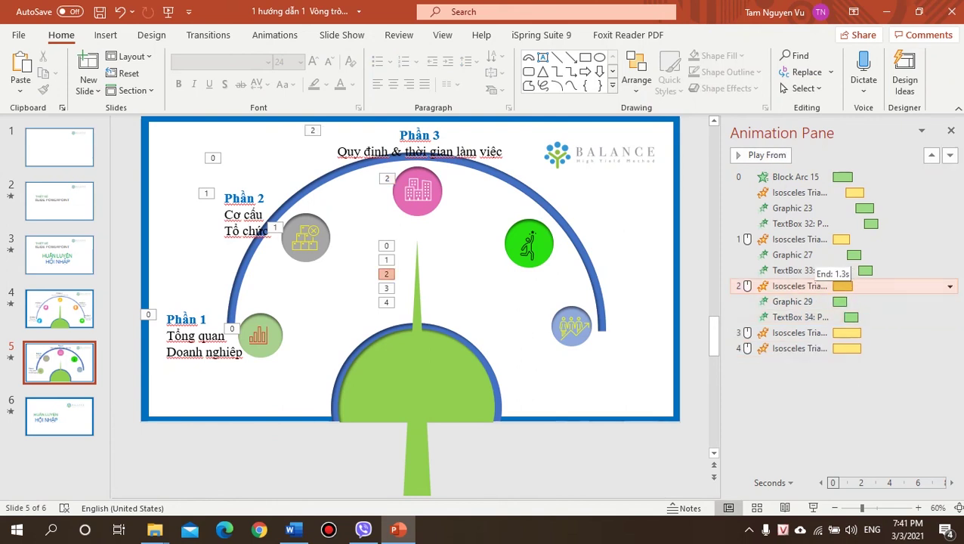
{"action": "right_click", "coordinate": [828, 305]}
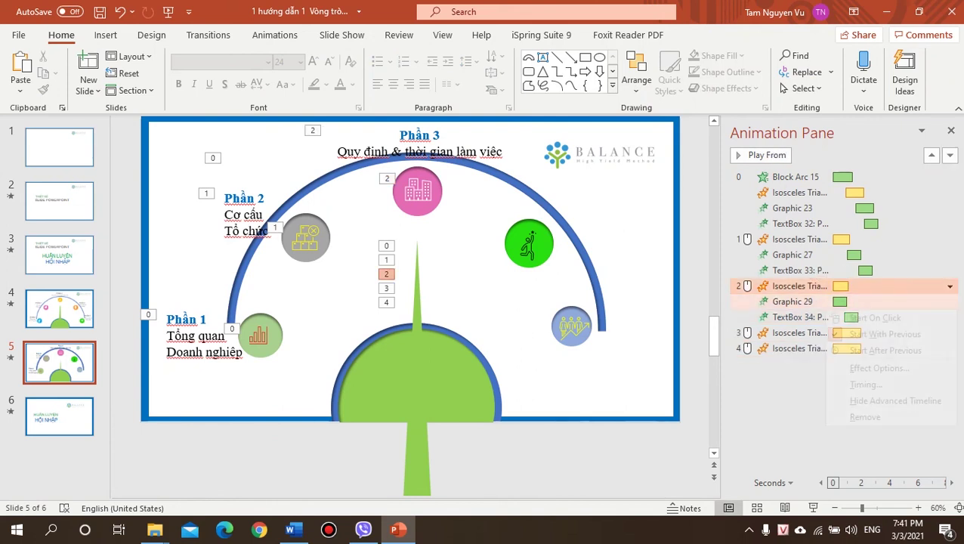
{"action": "left_click", "coordinate": [885, 349]}
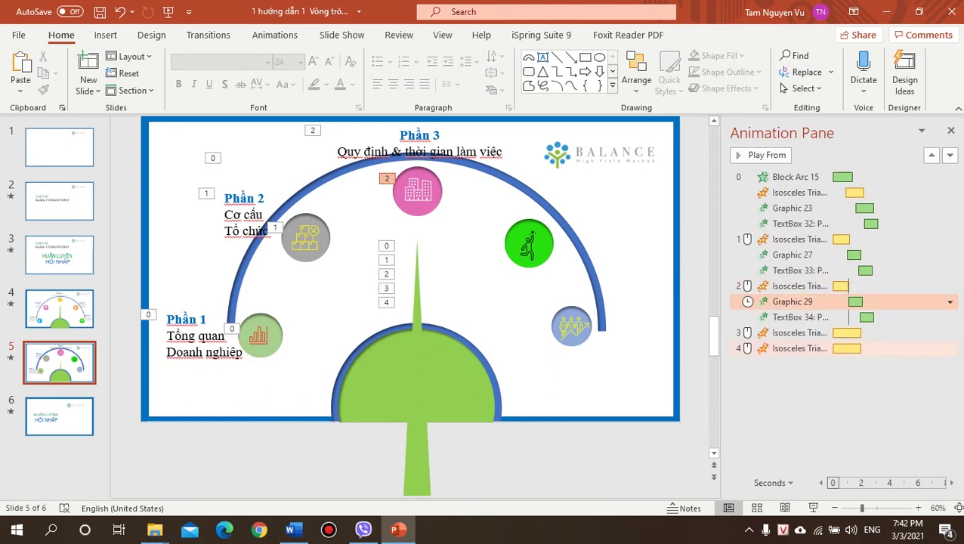
{"action": "left_click", "coordinate": [849, 317]}
{"action": "left_click", "coordinate": [847, 287]}
{"action": "left_click", "coordinate": [845, 333]}
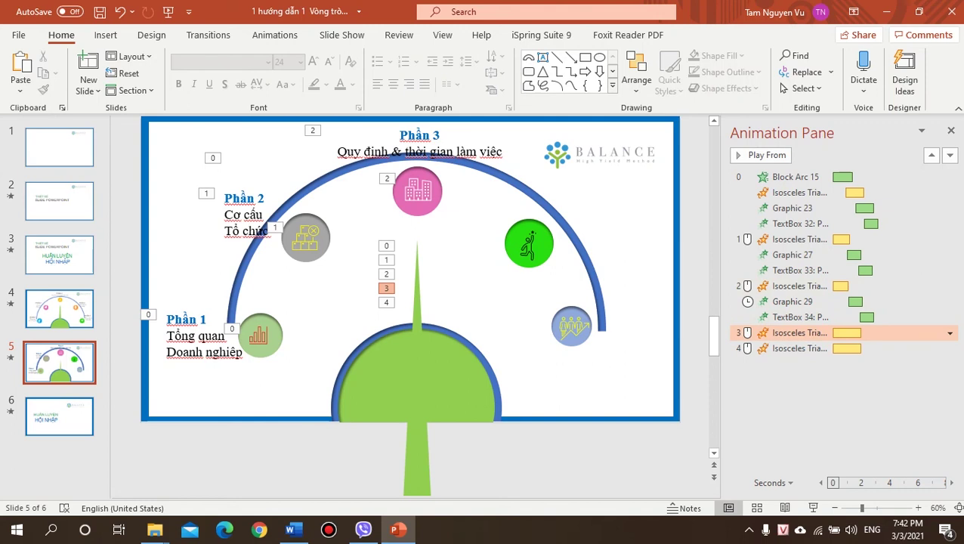
Step: Nudge the green circle and copy the pink circle's Zoom entrance onto it with Animation Painter
{"action": "left_click", "coordinate": [529, 240]}
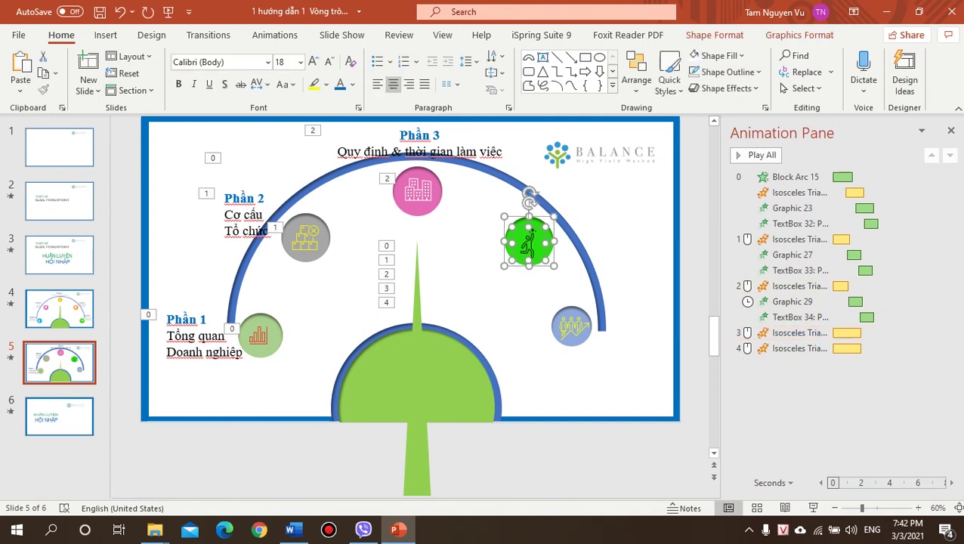
{"action": "left_click_drag", "start_coordinate": [529, 240], "coordinate": [526, 240]}
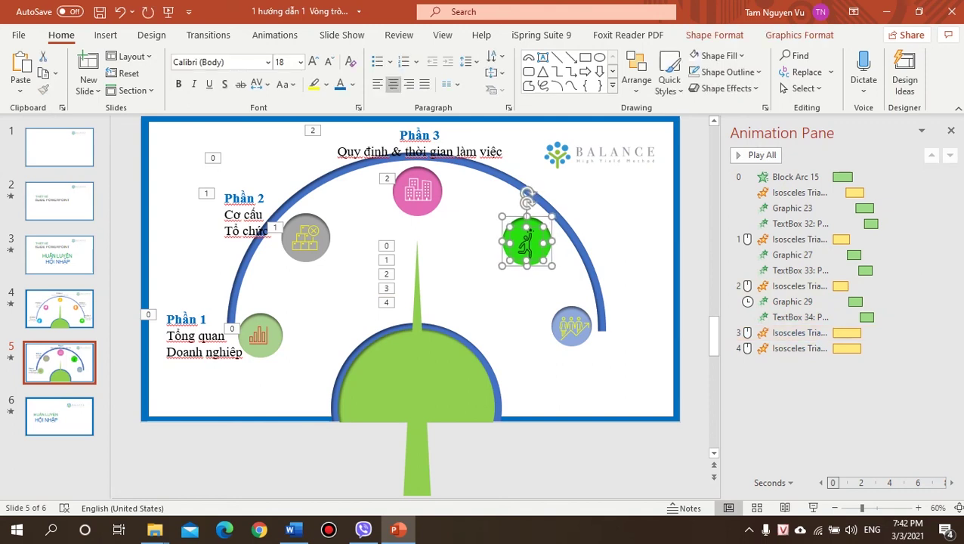
{"action": "left_click", "coordinate": [418, 189]}
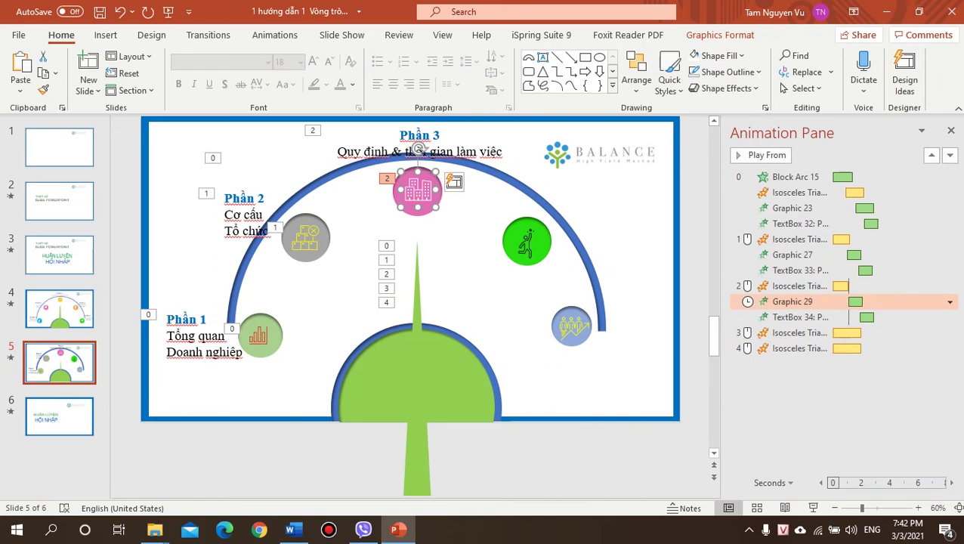
{"action": "left_click", "coordinate": [275, 34]}
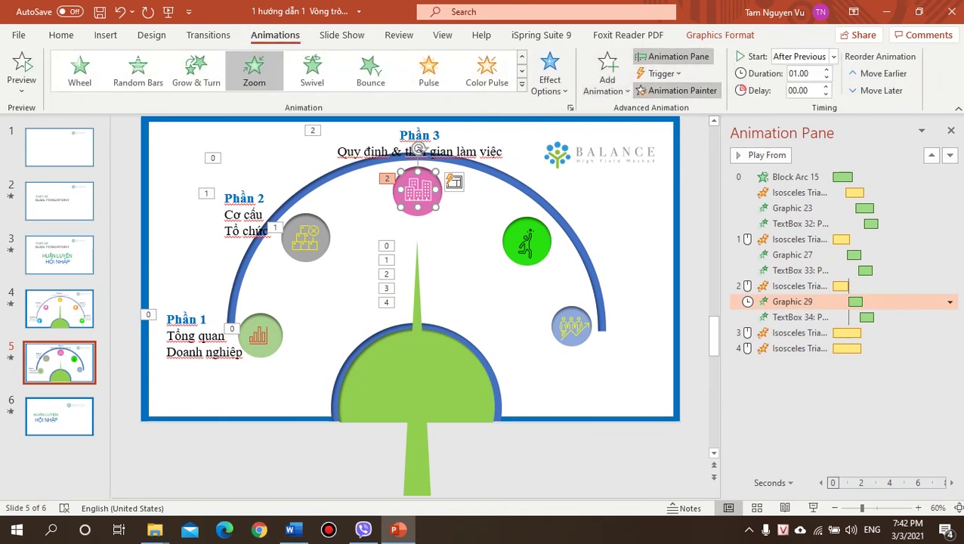
{"action": "left_click", "coordinate": [526, 241]}
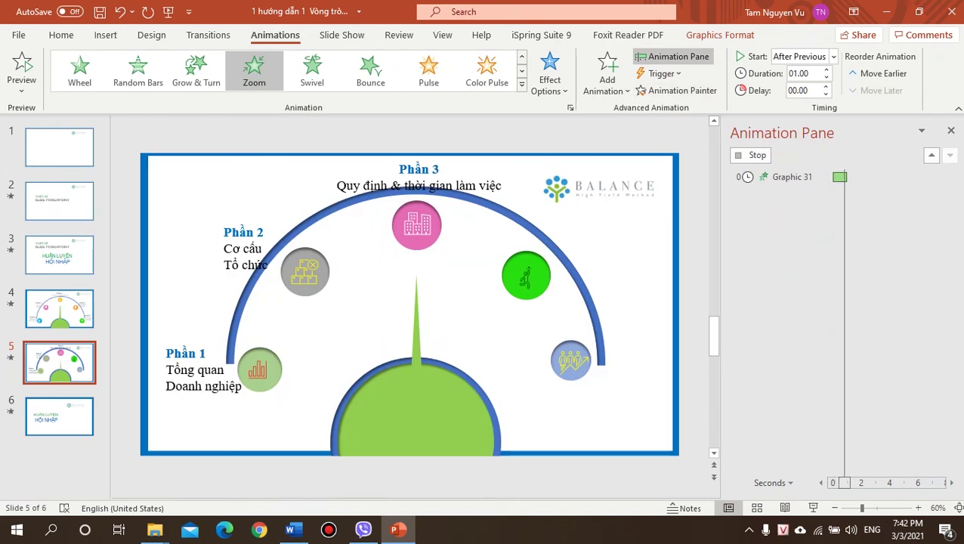
Step: Change the copied label's heading from Phần 3 to Phần 4
{"action": "left_click", "coordinate": [452, 151]}
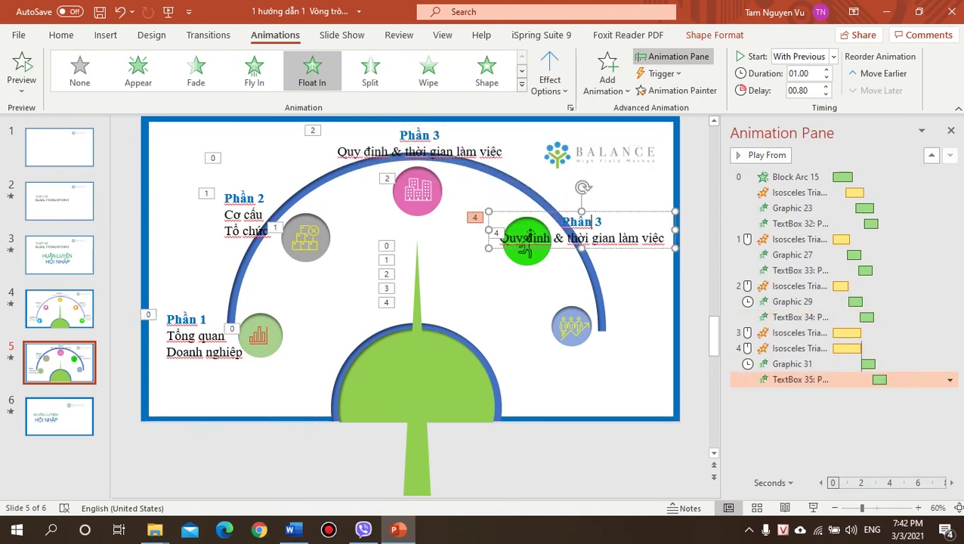
{"action": "left_click", "coordinate": [604, 221]}
{"action": "key", "text": "BackSpace"}
{"action": "type", "text": "4"}
{"action": "left_click", "coordinate": [59, 308]}
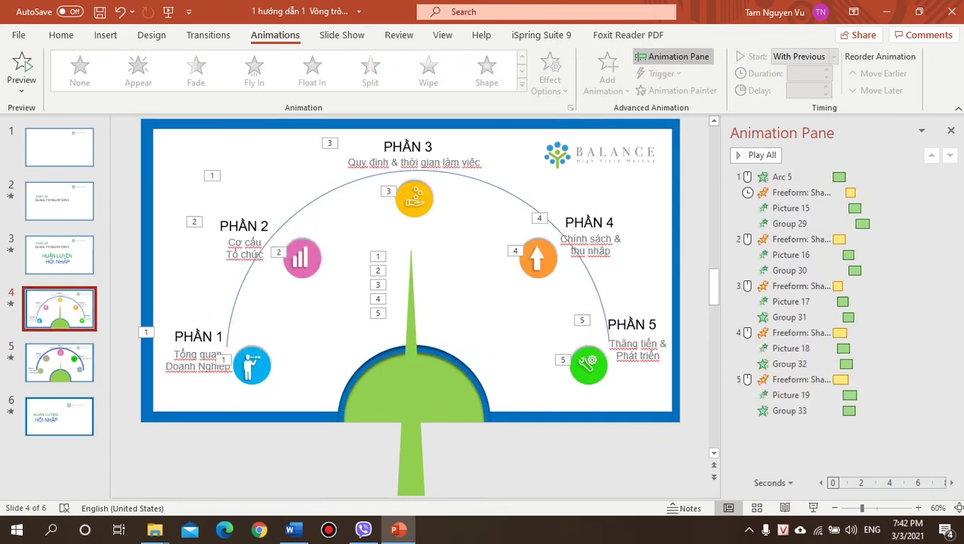
{"action": "left_click", "coordinate": [60, 362]}
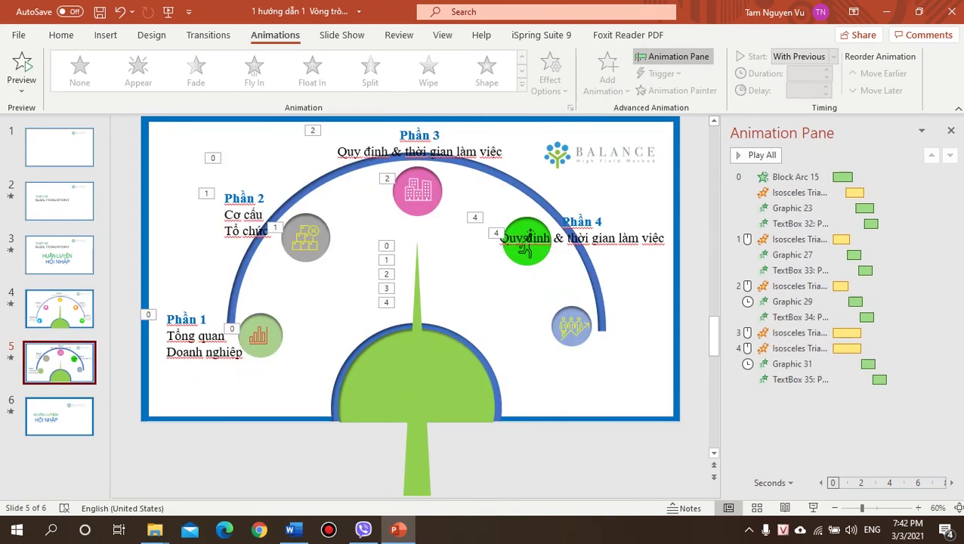
Step: Rewrite the description as 'Chính sách & thu nhập', narrow the box to wrap, and place it beside the green circle
{"action": "left_click", "coordinate": [524, 245]}
{"action": "left_click", "coordinate": [527, 242]}
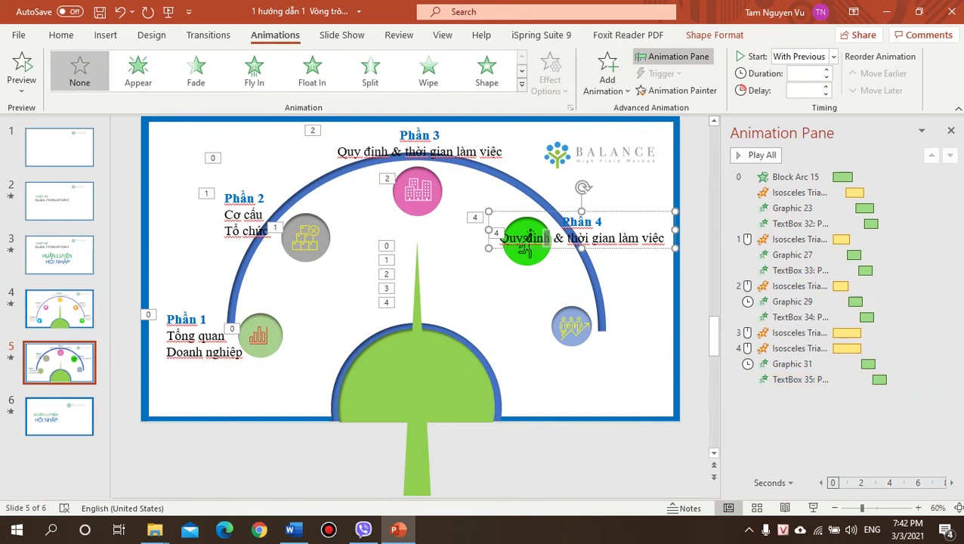
{"action": "double_click", "coordinate": [525, 238]}
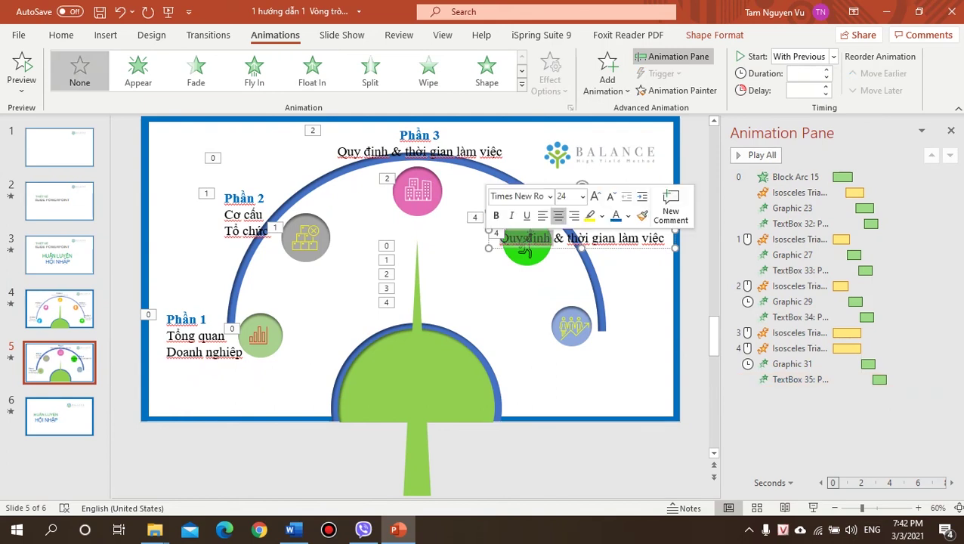
{"action": "key", "text": "Escape"}
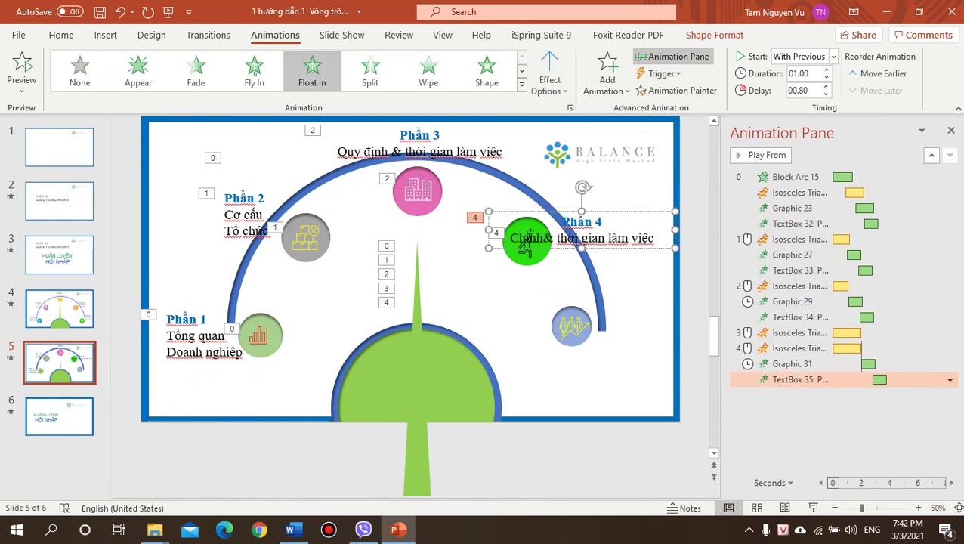
{"action": "type", "text": "sa"}
{"action": "type", "text": "ch "}
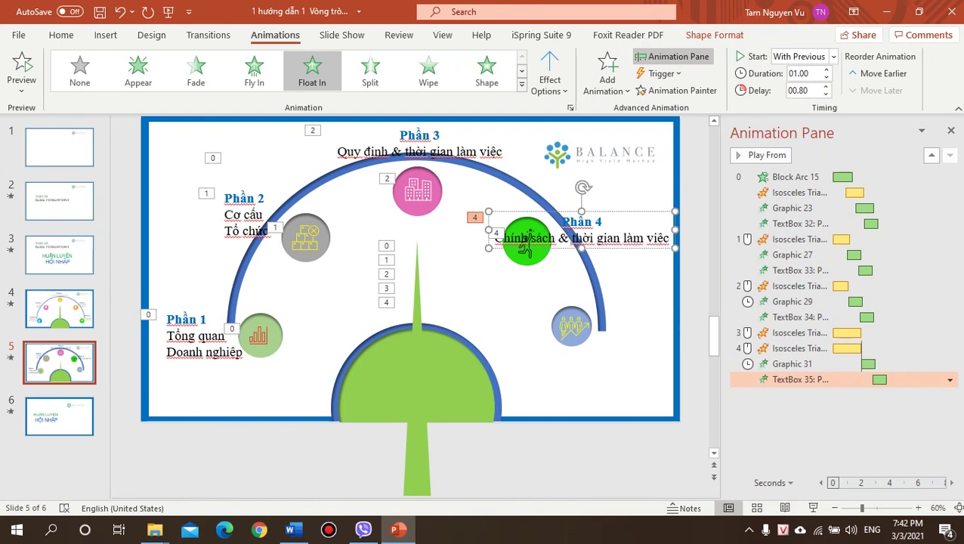
{"action": "type", "text": "thu nahp"}
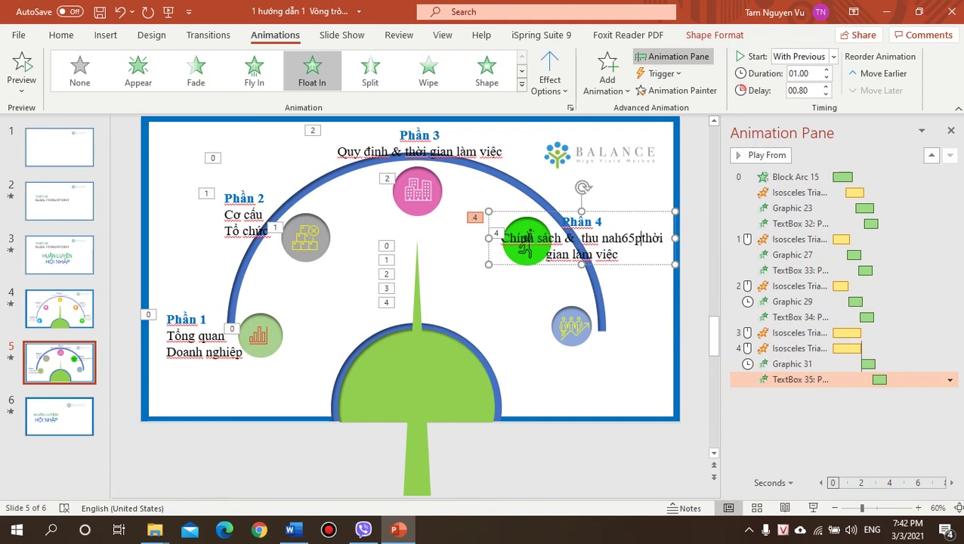
{"action": "key", "text": "BackSpace"}
{"action": "key", "text": "BackSpace"}
{"action": "key", "text": "BackSpace"}
{"action": "type", "text": "ha"}
{"action": "type", "text": "p"}
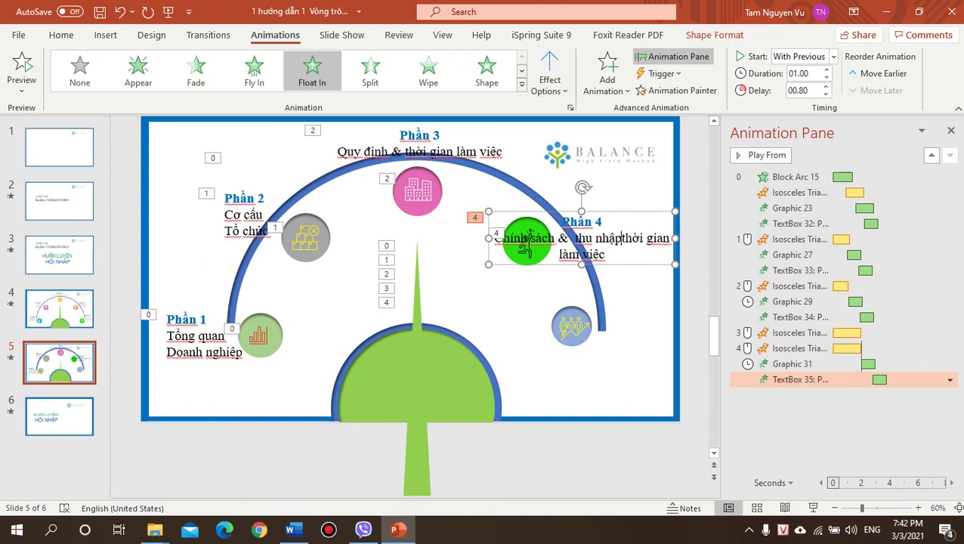
{"action": "key", "text": "Delete"}
{"action": "key", "text": "Delete"}
{"action": "key", "text": "Delete"}
{"action": "key", "text": "Delete"}
{"action": "key", "text": "Delete"}
{"action": "key", "text": "Delete"}
{"action": "key", "text": "Delete"}
{"action": "key", "text": "Delete"}
{"action": "key", "text": "Delete"}
{"action": "key", "text": "Delete"}
{"action": "key", "text": "Delete"}
{"action": "key", "text": "Delete"}
{"action": "key", "text": "Delete"}
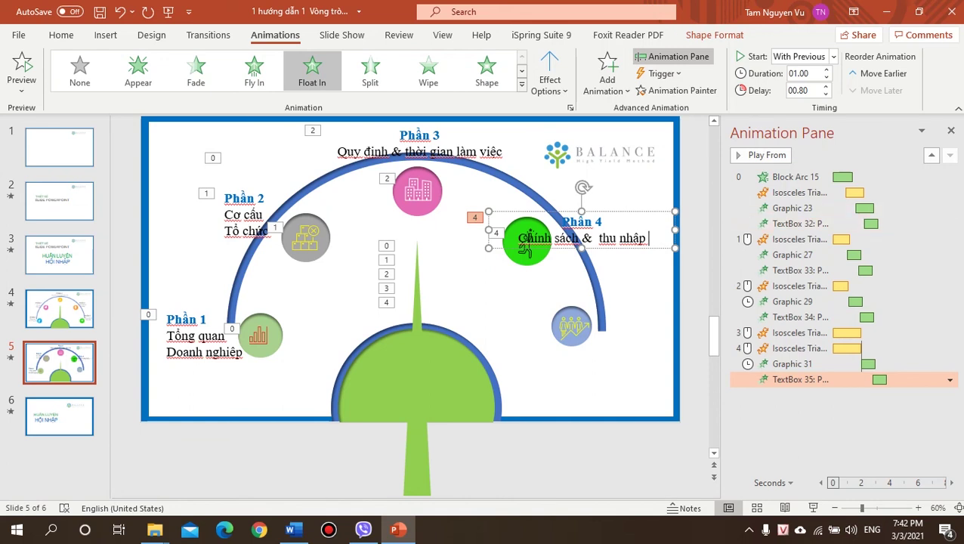
{"action": "left_click_drag", "start_coordinate": [674, 230], "coordinate": [599, 229]}
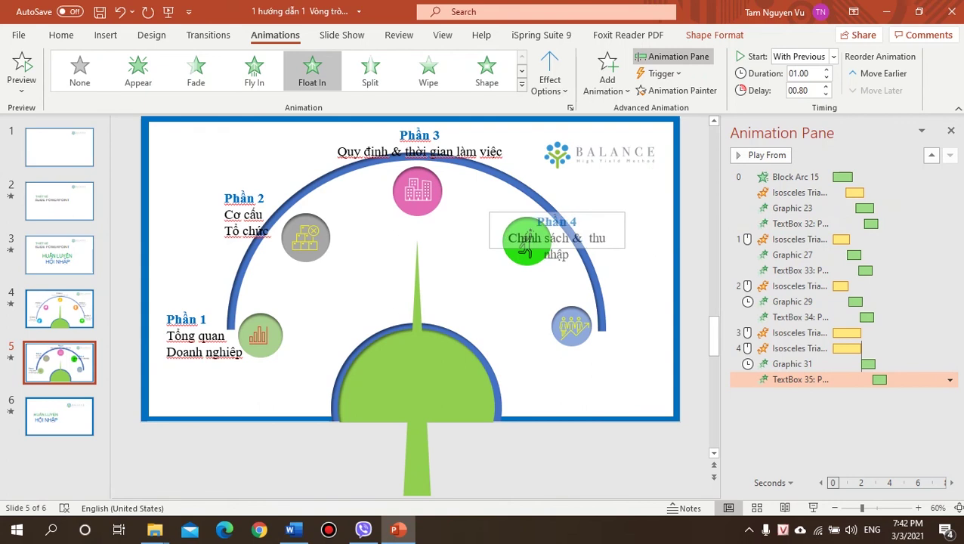
{"action": "mouse_move", "coordinate": [526, 244]}
{"action": "left_mouse_down"}
{"action": "mouse_move", "coordinate": [594, 223]}
{"action": "mouse_move", "coordinate": [585, 228]}
{"action": "left_mouse_up"}
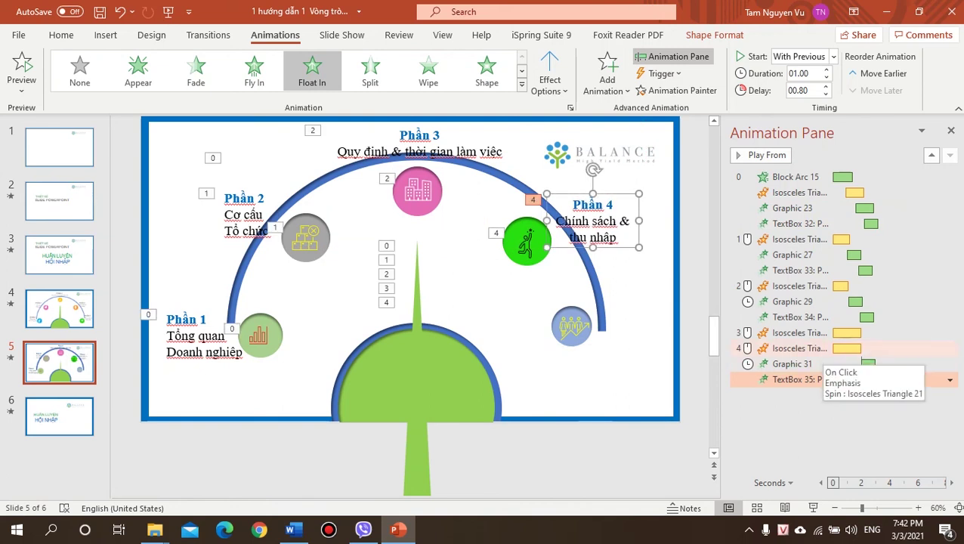
Step: Group the green circle and Phần 4 label animations With Previous under the third triangle spin, shortened to 1.2s
{"action": "left_click", "coordinate": [862, 364]}
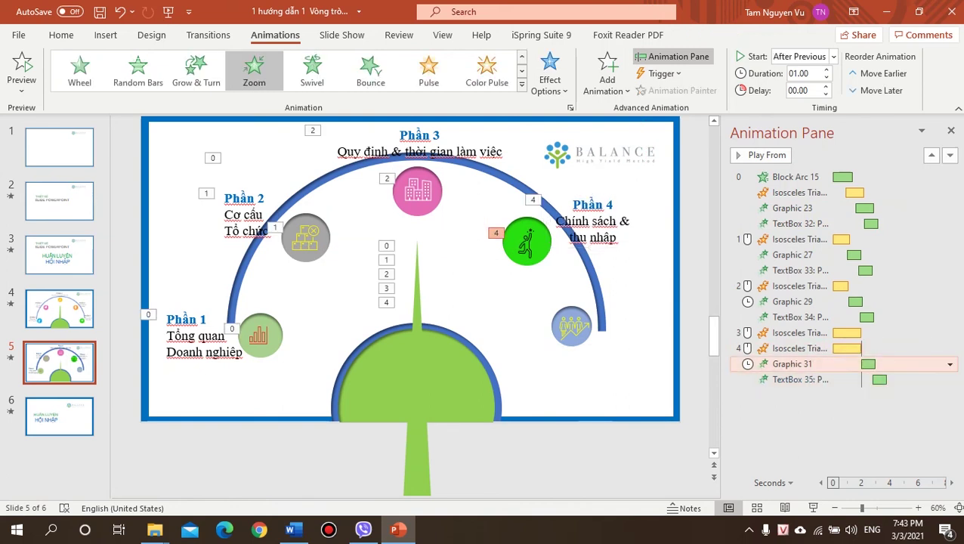
{"action": "left_click", "coordinate": [859, 379], "text": "shift"}
{"action": "left_click_drag", "start_coordinate": [859, 378], "coordinate": [860, 346]}
{"action": "right_click", "coordinate": [825, 355]}
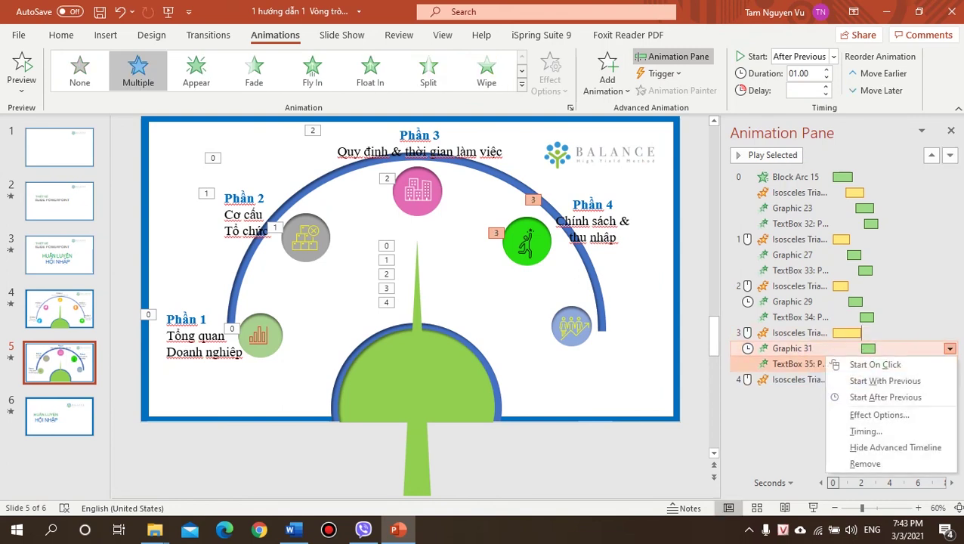
{"action": "left_click", "coordinate": [884, 381]}
{"action": "left_click", "coordinate": [839, 332]}
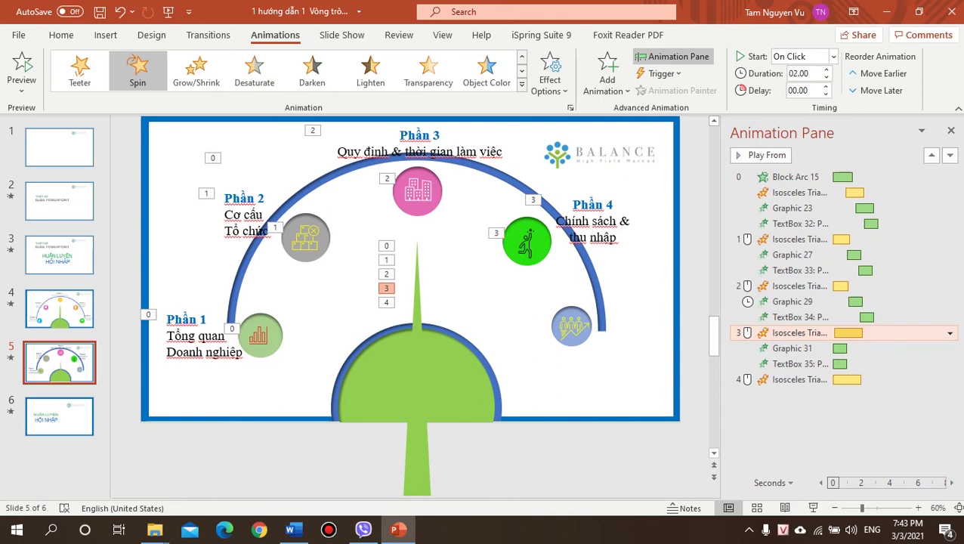
{"action": "mouse_move", "coordinate": [860, 333]}
{"action": "left_mouse_down"}
{"action": "mouse_move", "coordinate": [851, 333]}
{"action": "mouse_move", "coordinate": [851, 348]}
{"action": "mouse_move", "coordinate": [857, 363]}
{"action": "mouse_move", "coordinate": [870, 363]}
{"action": "left_mouse_up"}
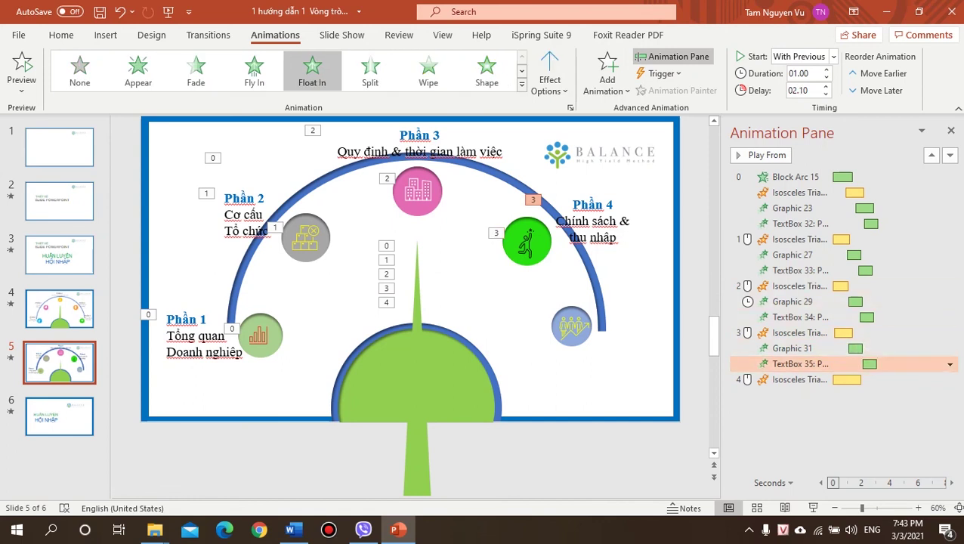
Step: Copy the green circle's Zoom entrance onto the blue circle with Animation Painter
{"action": "left_click", "coordinate": [527, 239]}
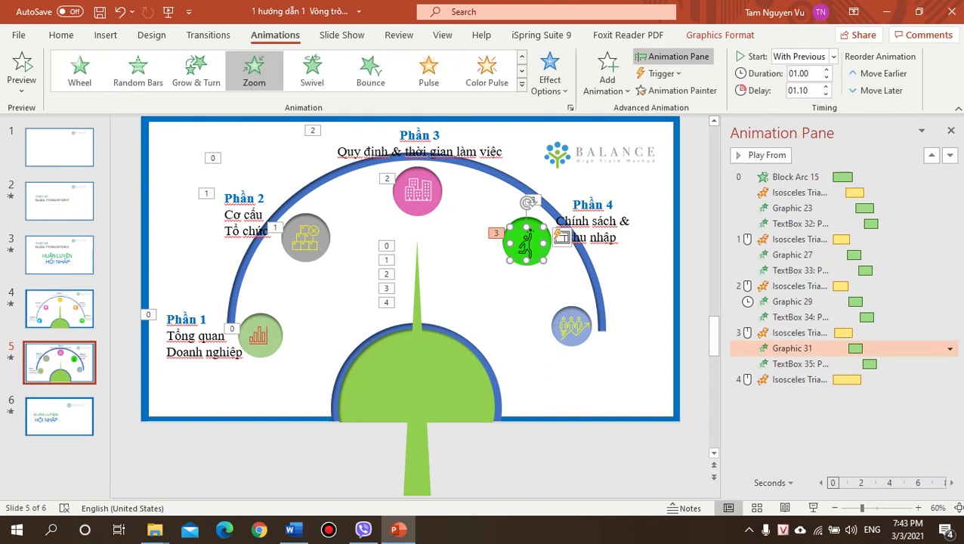
{"action": "left_click", "coordinate": [676, 91]}
{"action": "left_click", "coordinate": [571, 326]}
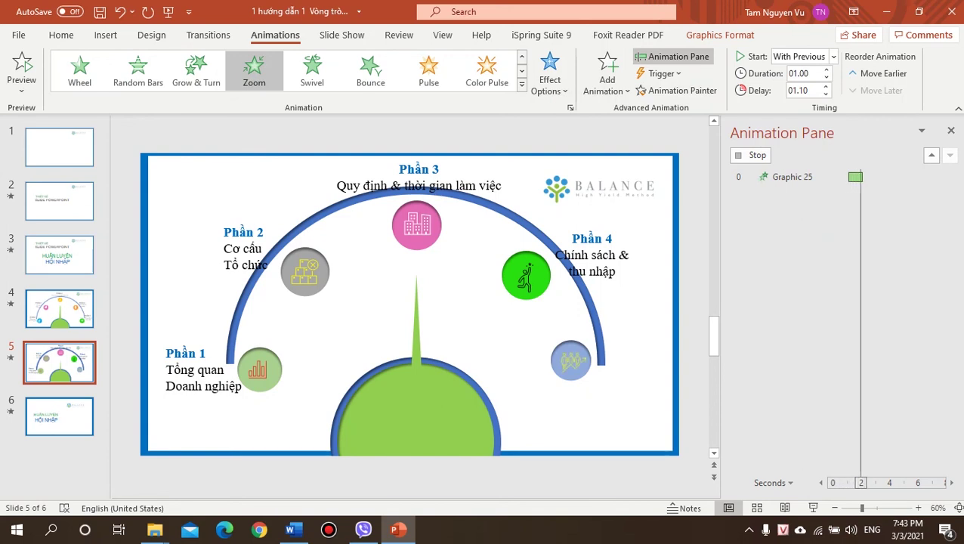
Step: Ctrl-drag a duplicate of the Phần 4 label down beside the blue circle, then compare with slide 4
{"action": "left_click", "coordinate": [602, 220]}
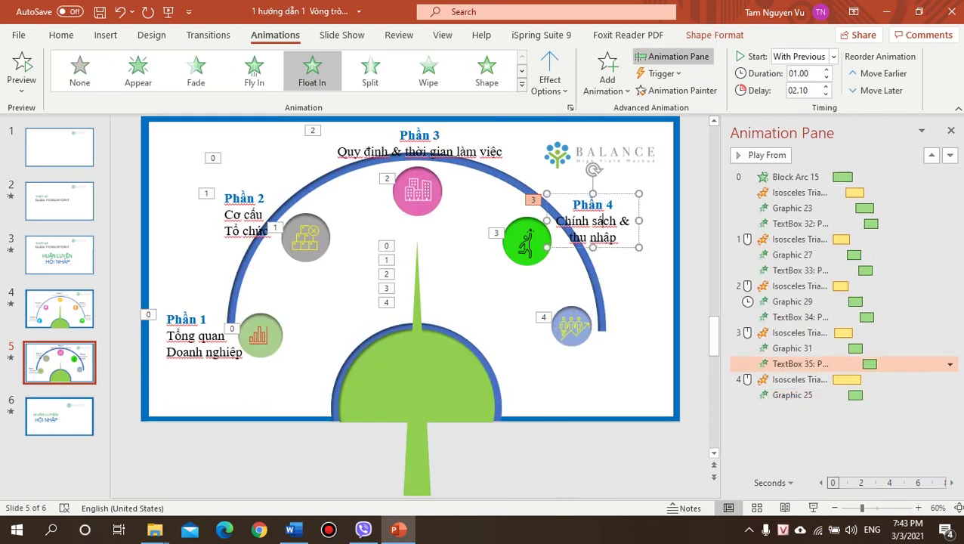
{"action": "left_click_drag", "start_coordinate": [603, 219], "coordinate": [638, 326]}
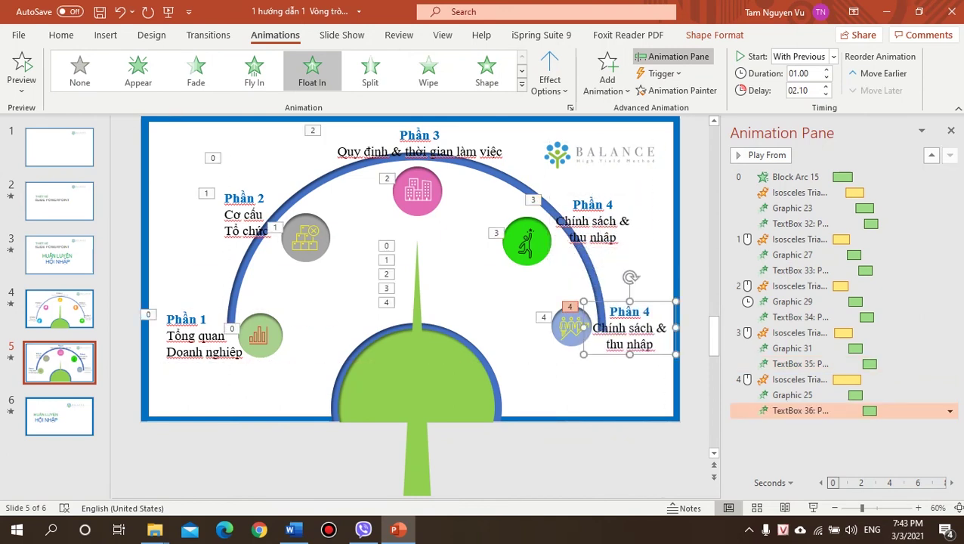
{"action": "key", "text": "Escape"}
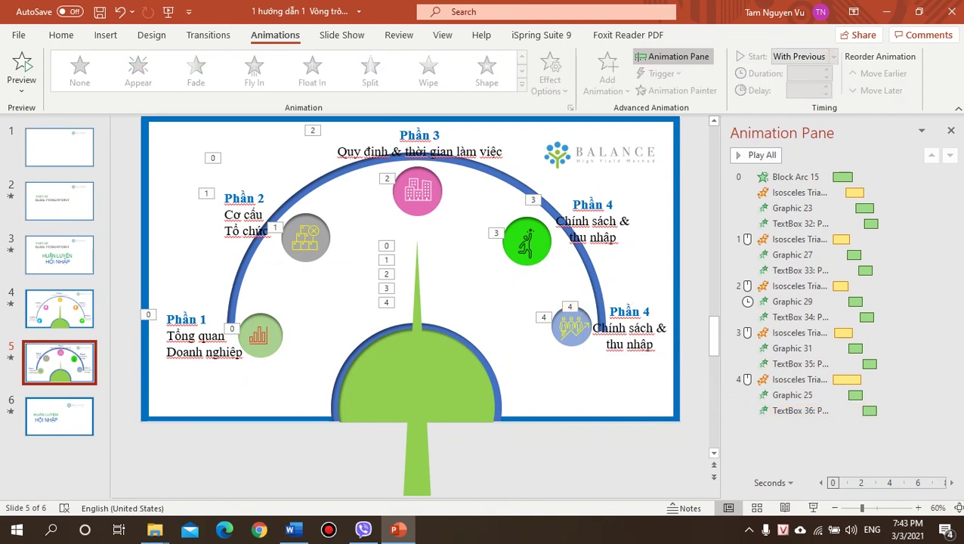
{"action": "key", "text": "Page_Up"}
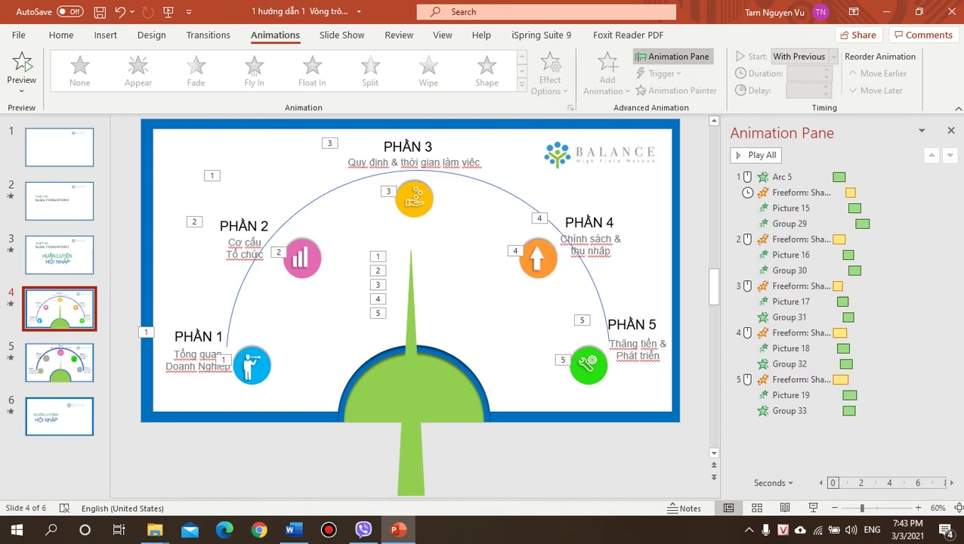
{"action": "key", "text": "Page_Down"}
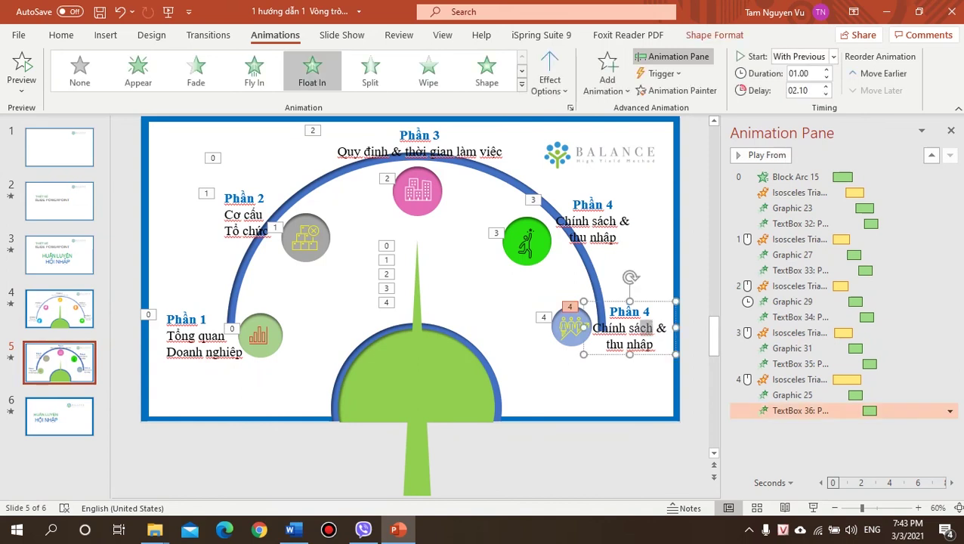
Step: Change the copied caption to 'Thăng tiến & phát triển' and its heading number from 4 to 5
{"action": "left_click_drag", "start_coordinate": [593, 328], "coordinate": [654, 328]}
{"action": "type", "text": "Tha&  thu"}
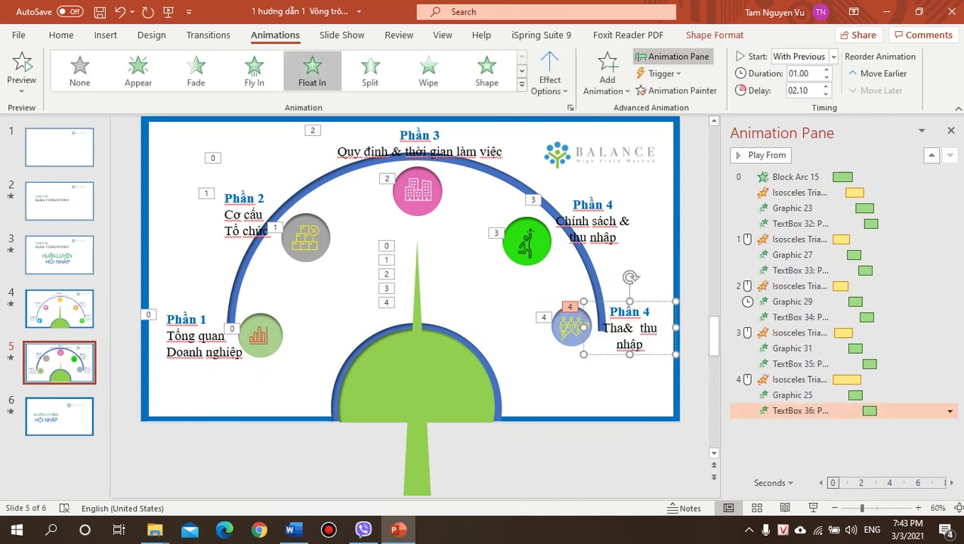
{"action": "type", "text": "ăng"}
{"action": "type", "text": "tiệ"}
{"action": "type", "text": "n &"}
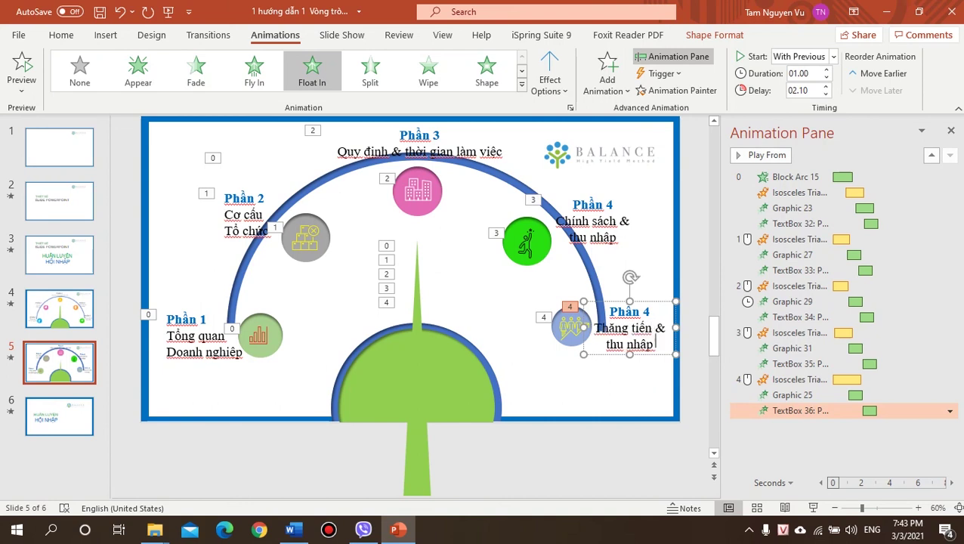
{"action": "key", "text": "BackSpace"}
{"action": "key", "text": "BackSpace"}
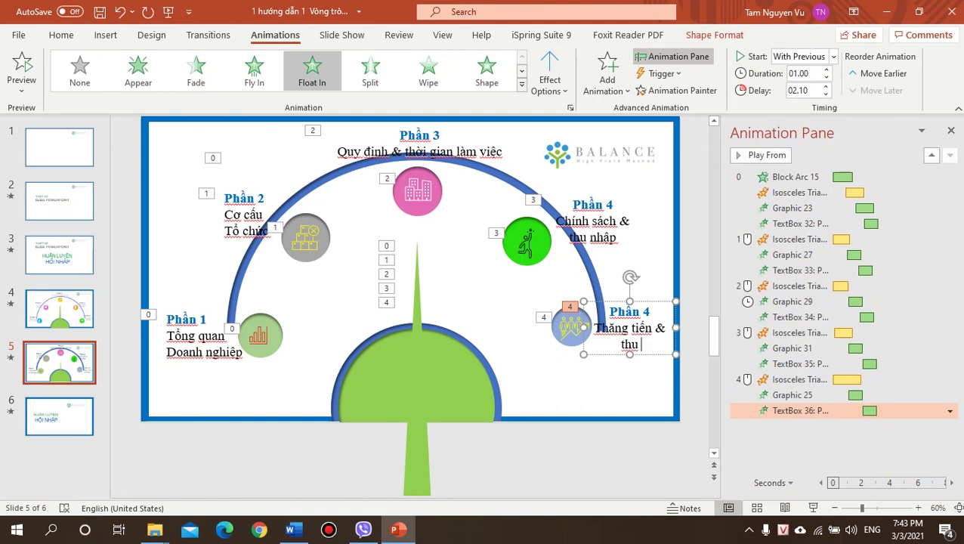
{"action": "key", "text": "BackSpace"}
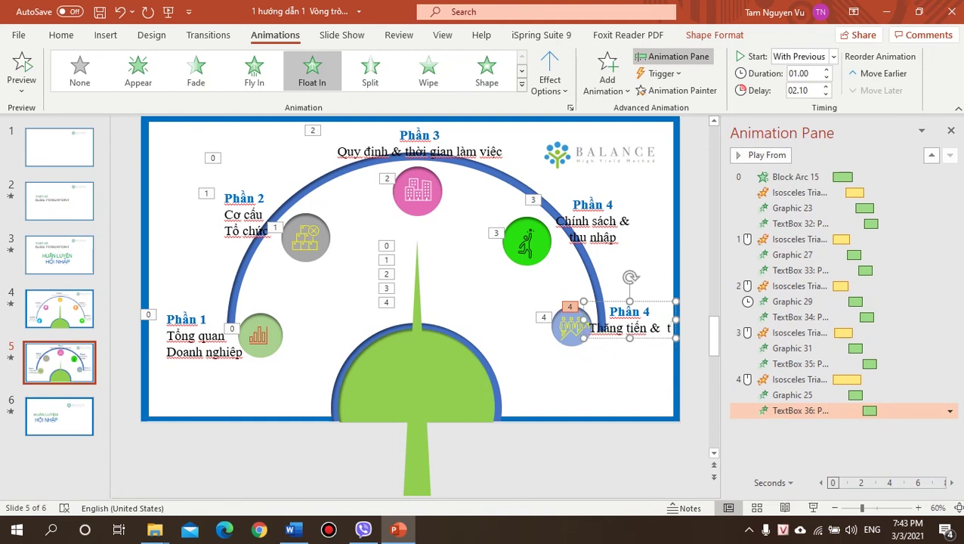
{"action": "key", "text": "BackSpace"}
{"action": "type", "text": "p"}
{"action": "type", "text": "ha"}
{"action": "type", "text": " triển"}
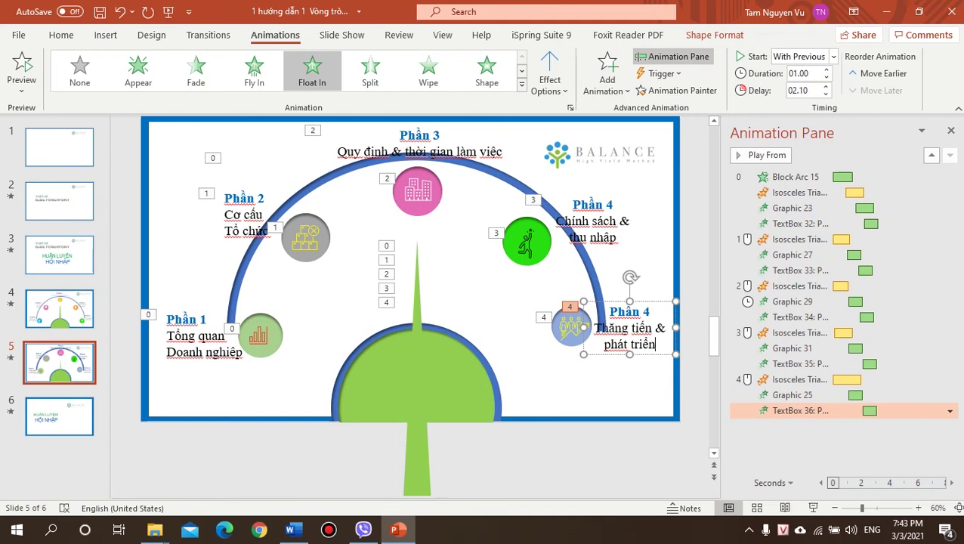
{"action": "key", "text": "shift+Right"}
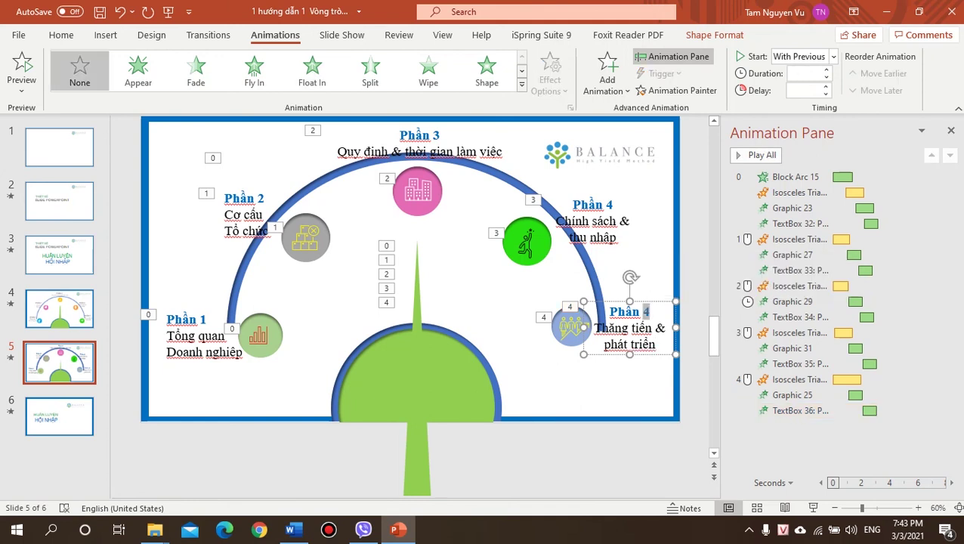
{"action": "type", "text": "5"}
{"action": "left_click", "coordinate": [657, 393]}
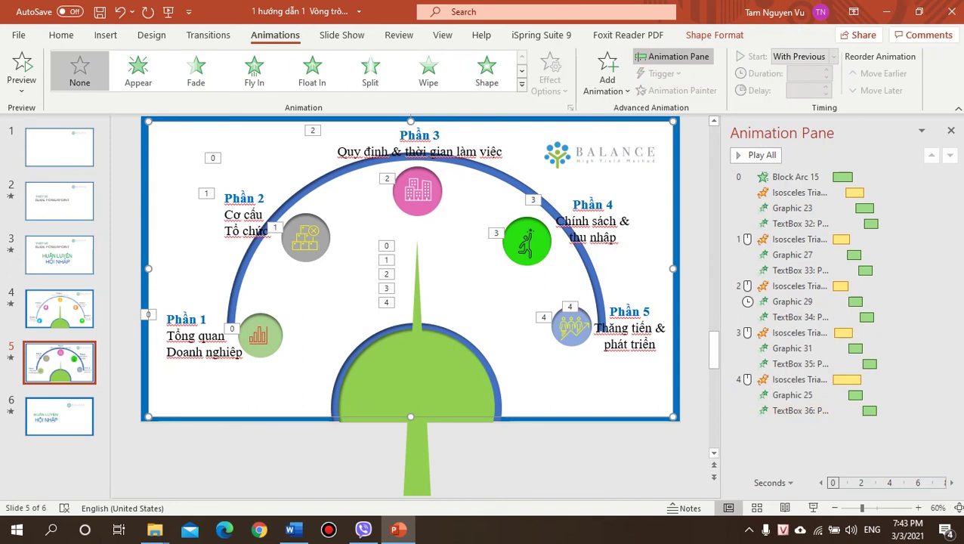
{"action": "left_click", "coordinate": [630, 332]}
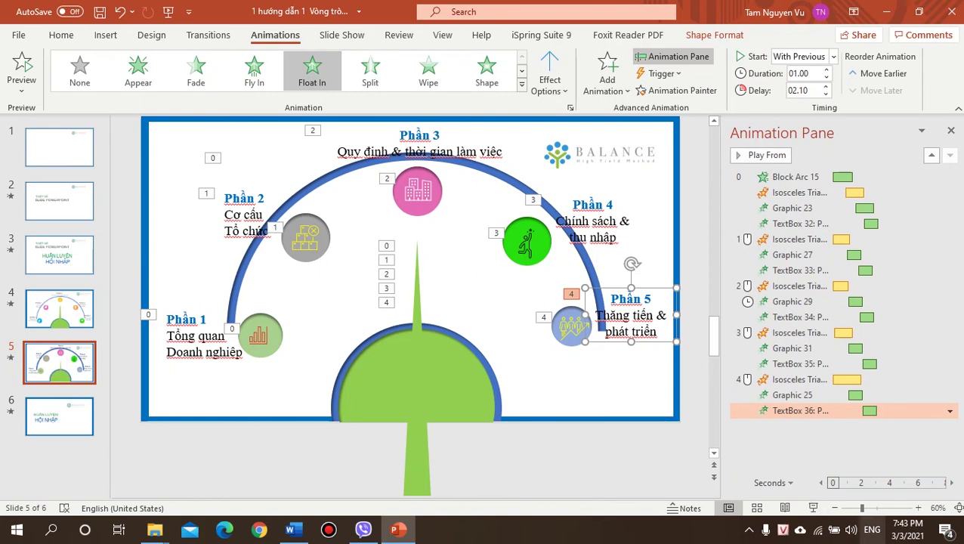
{"action": "key", "text": "Escape"}
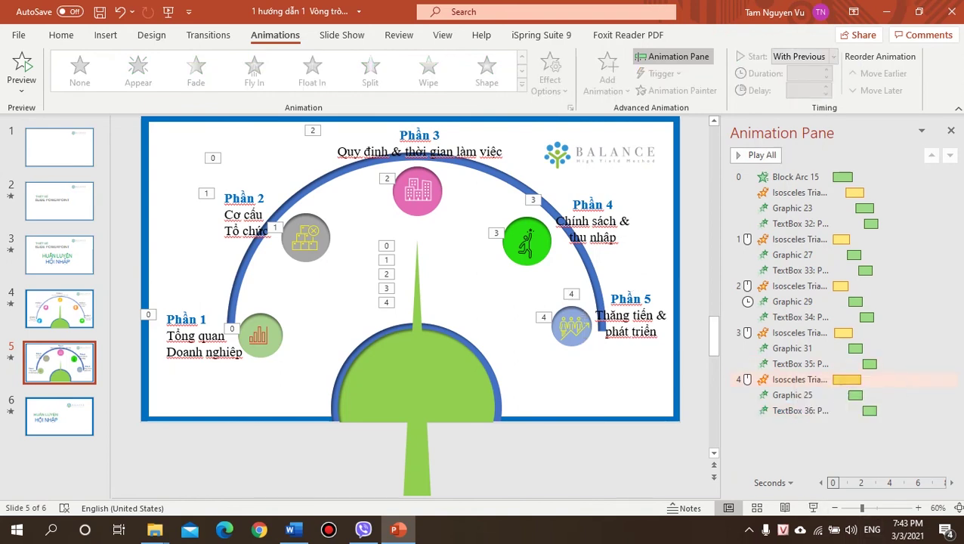
Step: Shorten the fourth needle-turn animation to end at 1.8 s and preview from the arc
{"action": "left_click", "coordinate": [845, 380]}
{"action": "left_click_drag", "start_coordinate": [860, 379], "coordinate": [848, 380]}
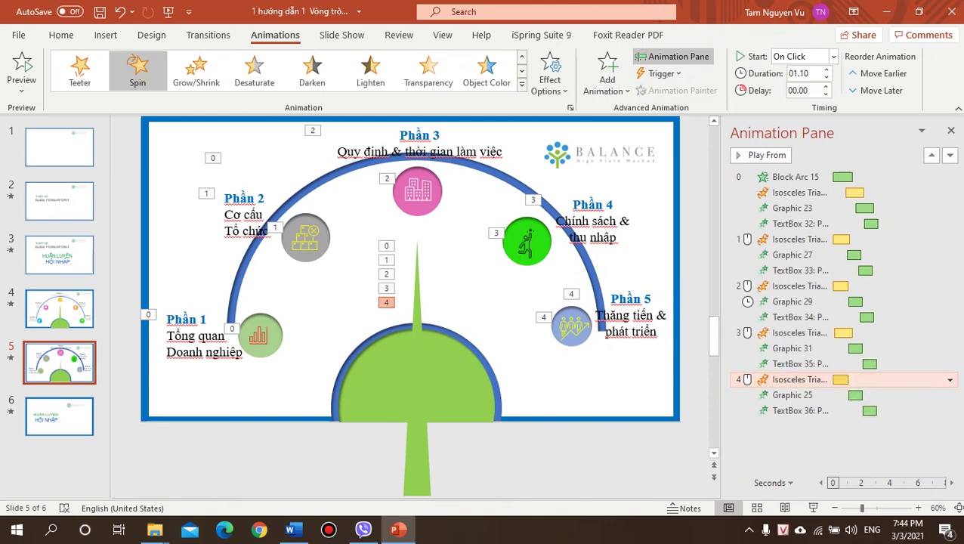
{"action": "left_click", "coordinate": [793, 177]}
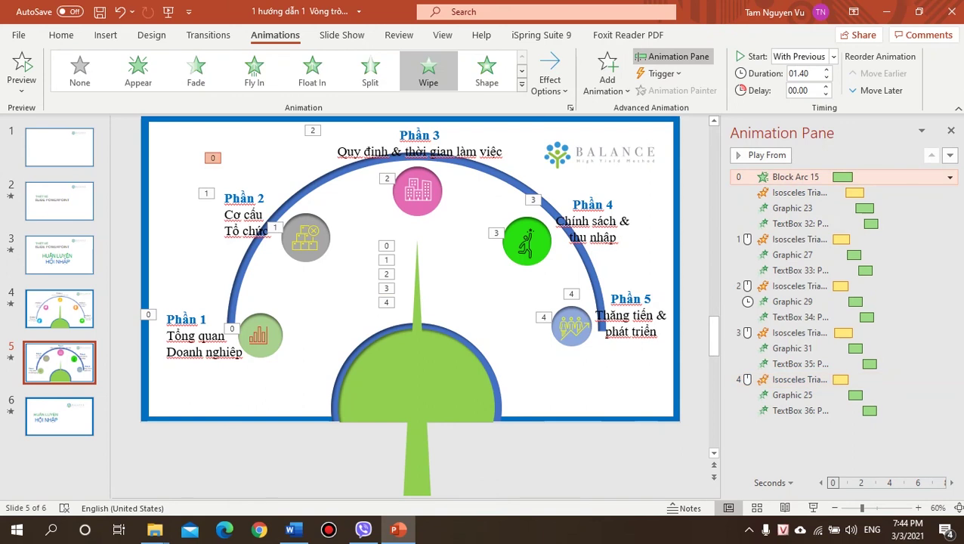
{"action": "left_click", "coordinate": [763, 155]}
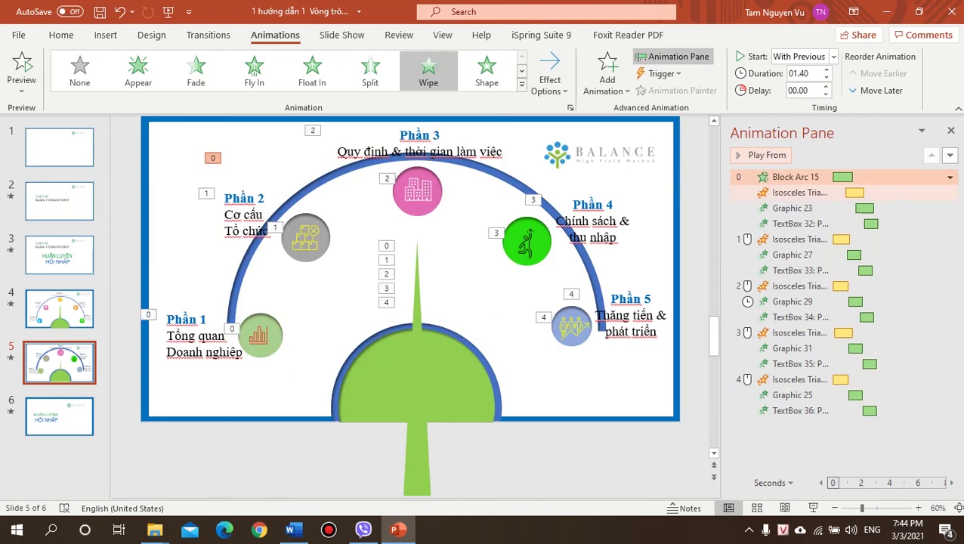
Step: Nudge the pink building icon slightly, then undo the move with Ctrl+Z
{"action": "left_click", "coordinate": [572, 323]}
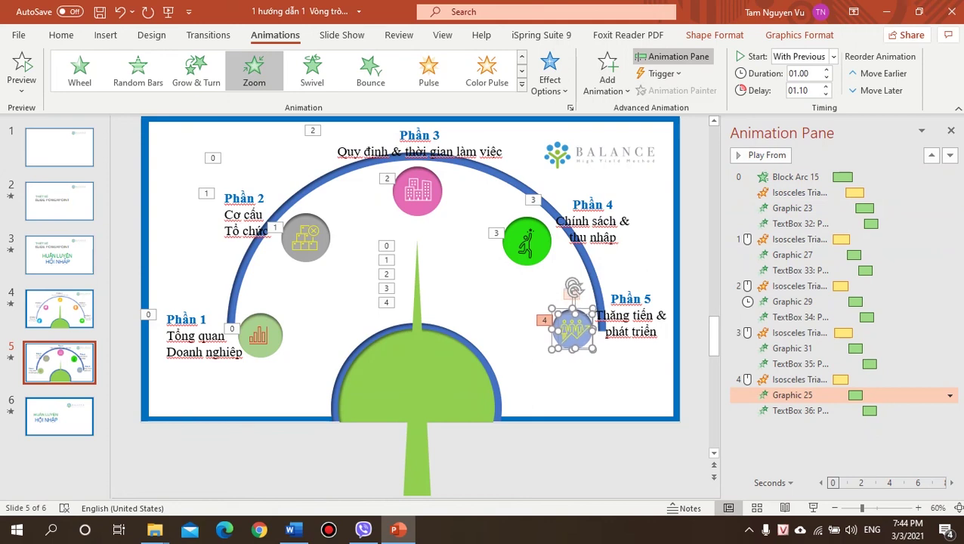
{"action": "left_click", "coordinate": [795, 177]}
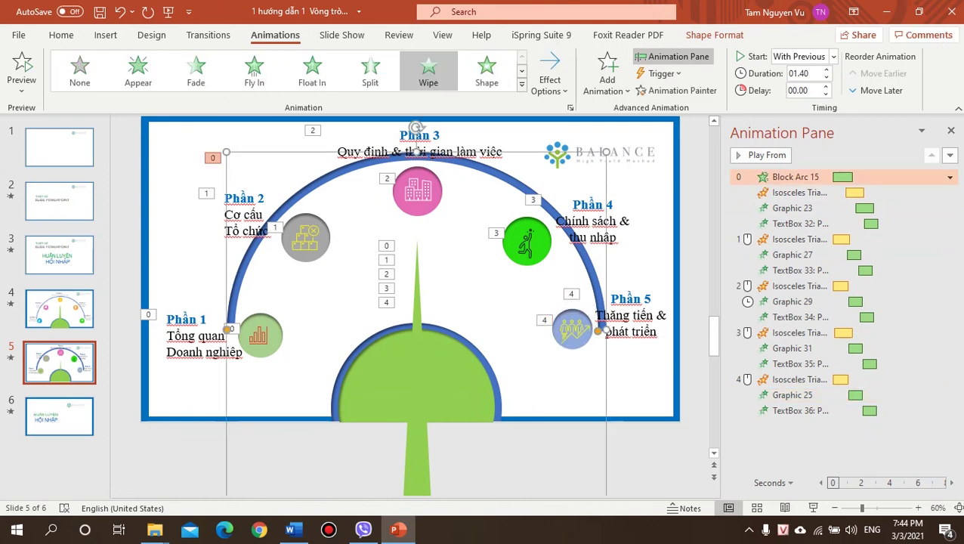
{"action": "left_click", "coordinate": [416, 175]}
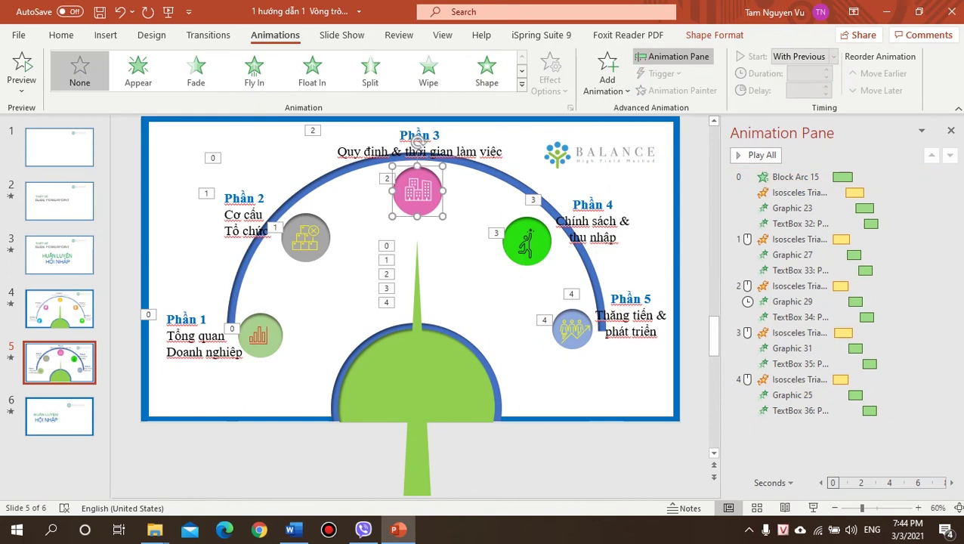
{"action": "left_click_drag", "start_coordinate": [417, 144], "coordinate": [419, 146]}
{"action": "key", "text": "Escape"}
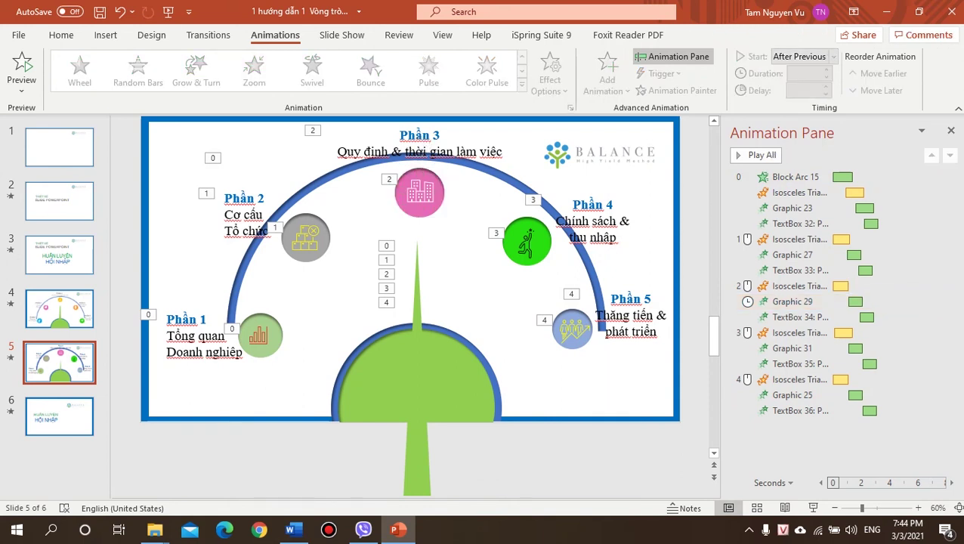
{"action": "key", "text": "ctrl+z"}
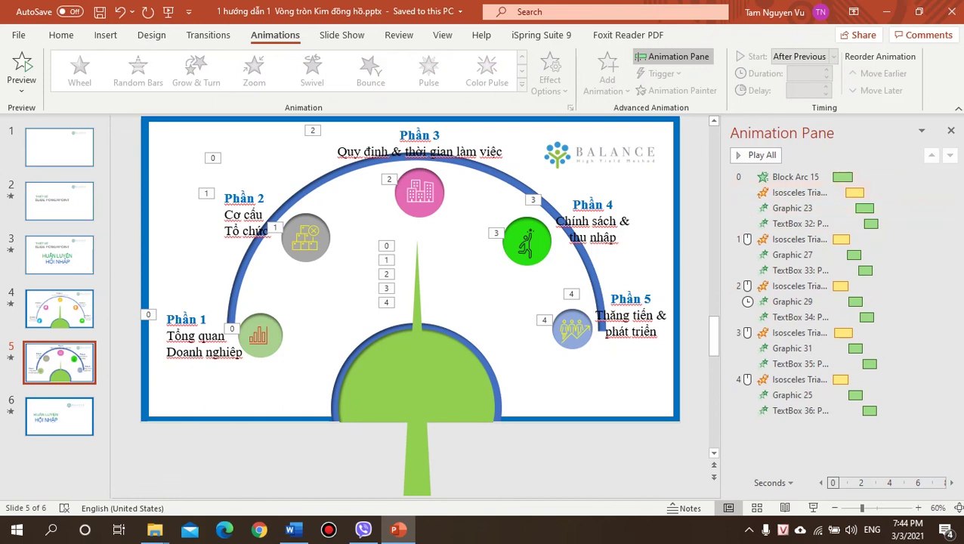
Step: Preview slide 5's animations twice from the Block Arc 15 entry, then switch to slide 4
{"action": "left_click", "coordinate": [794, 177]}
{"action": "left_click", "coordinate": [762, 155]}
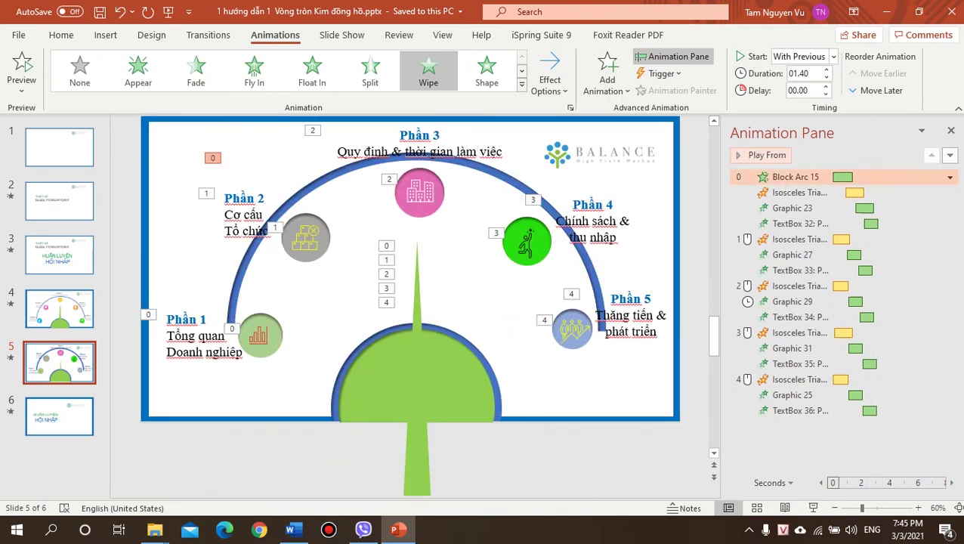
{"action": "left_click", "coordinate": [417, 287]}
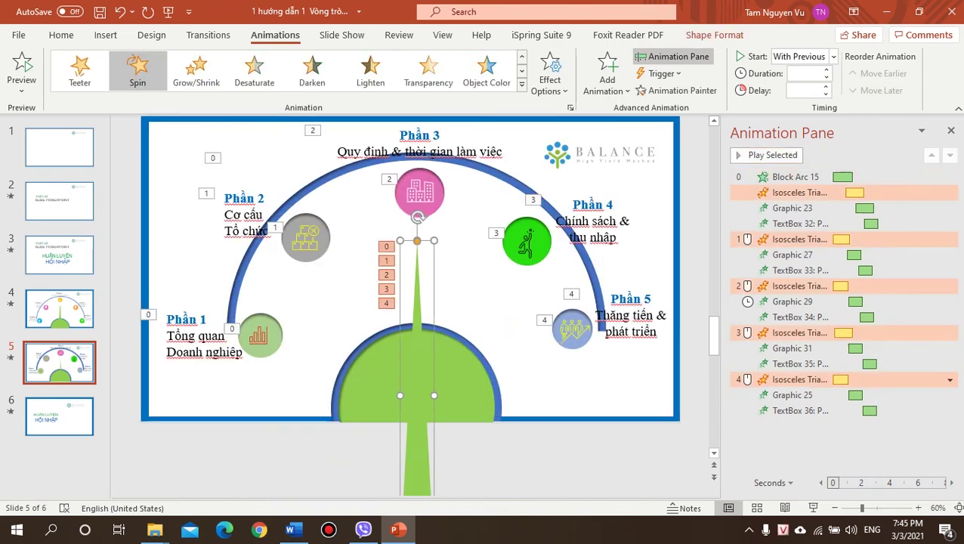
{"action": "left_click", "coordinate": [301, 135]}
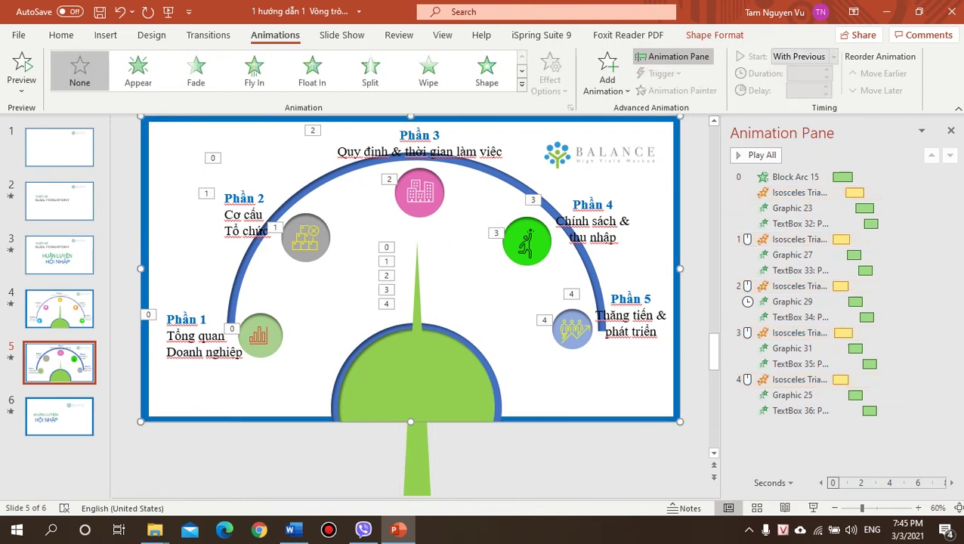
{"action": "left_click", "coordinate": [795, 176]}
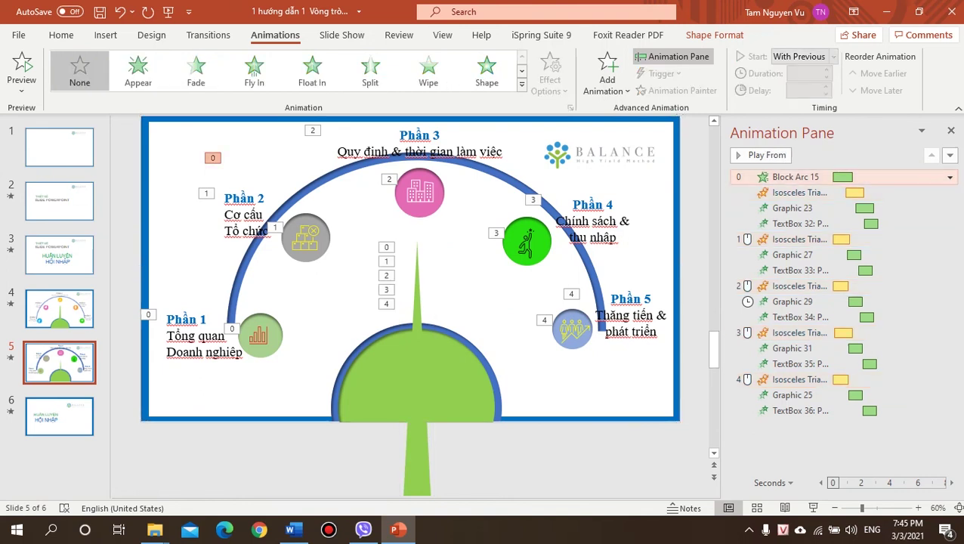
{"action": "left_click", "coordinate": [752, 155]}
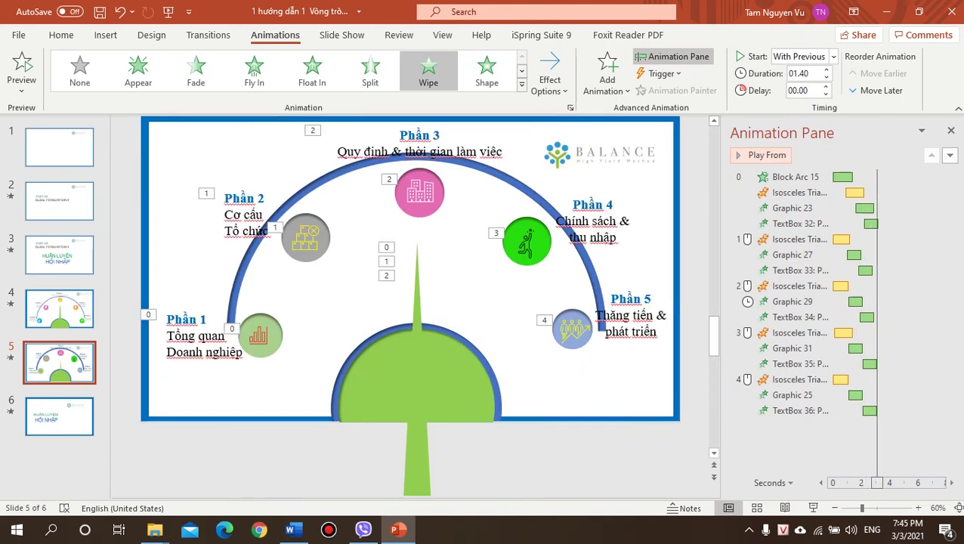
{"action": "left_click", "coordinate": [59, 308]}
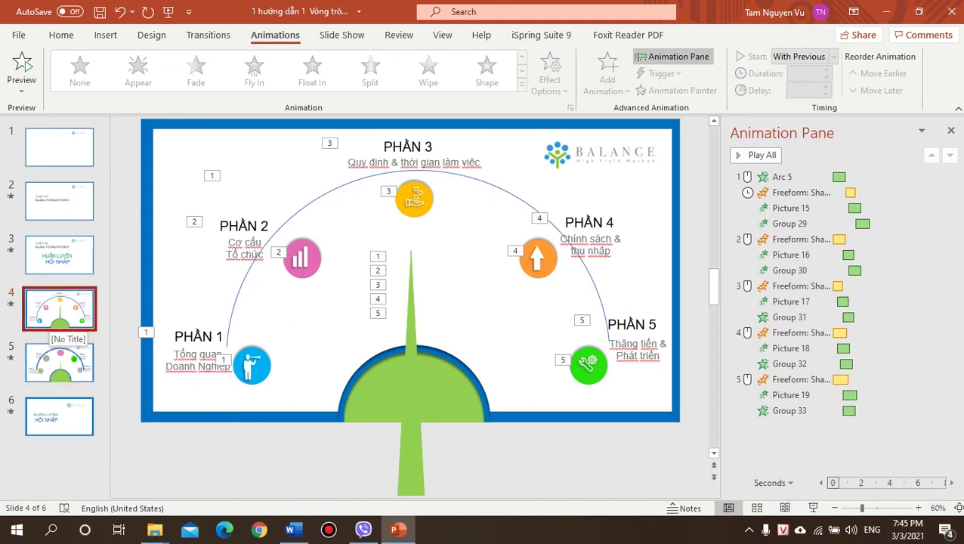
Step: Run the slide show from slide 3, exit it, then present slide 6 with Shift+F5
{"action": "left_click", "coordinate": [59, 254]}
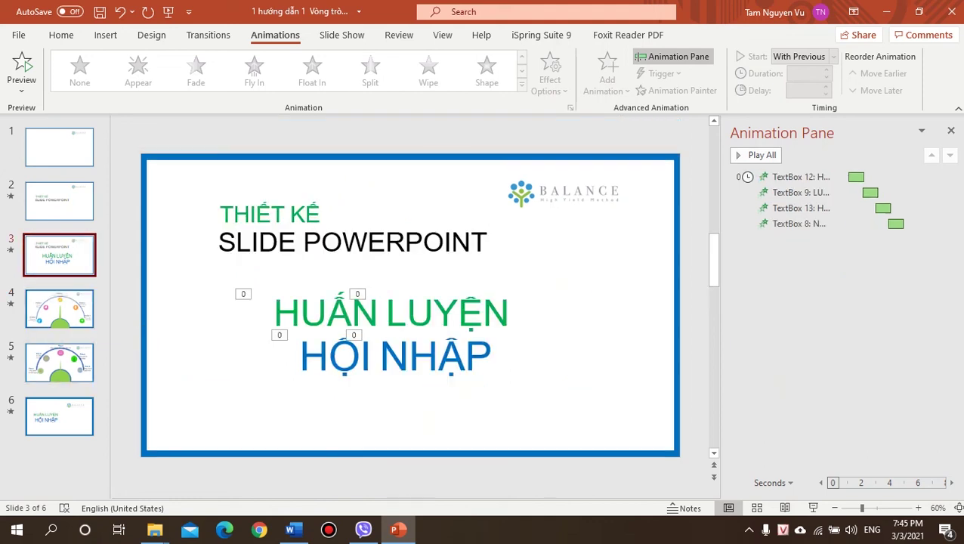
{"action": "key", "text": "shift+F5"}
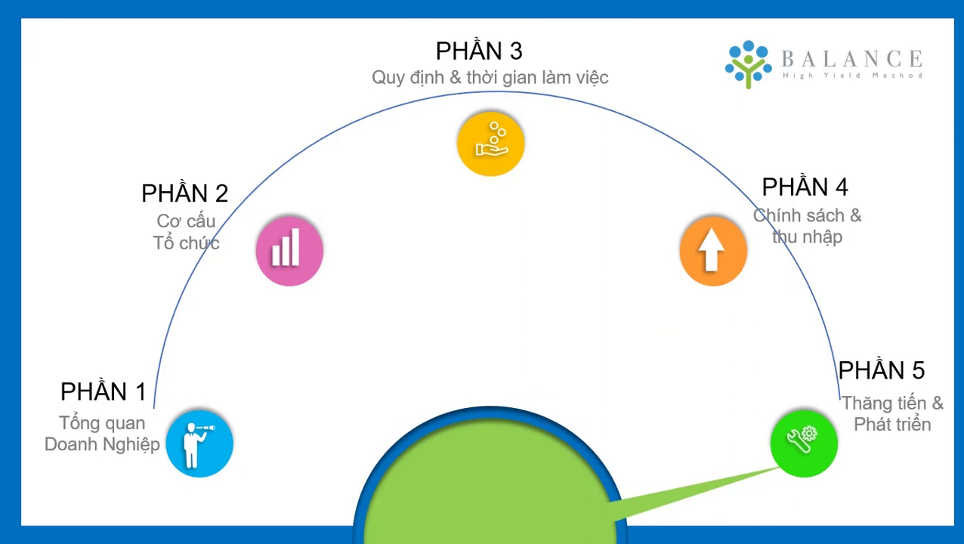
{"action": "key", "text": "Escape"}
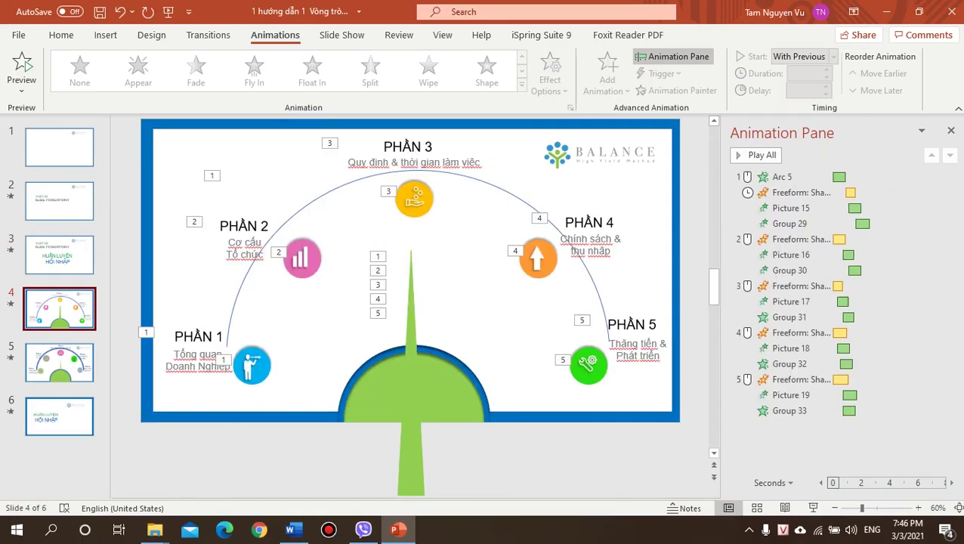
{"action": "left_click", "coordinate": [59, 416]}
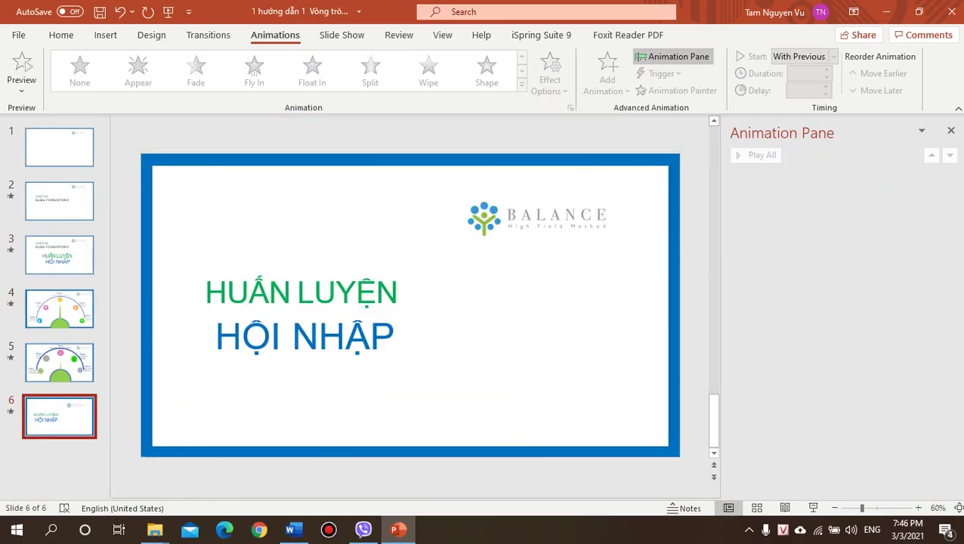
{"action": "key", "text": "shift+F5"}
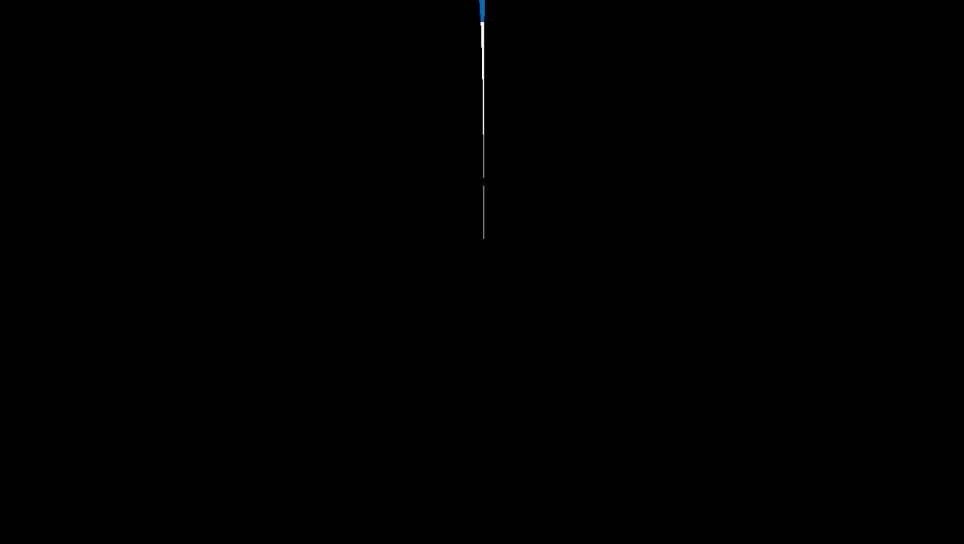